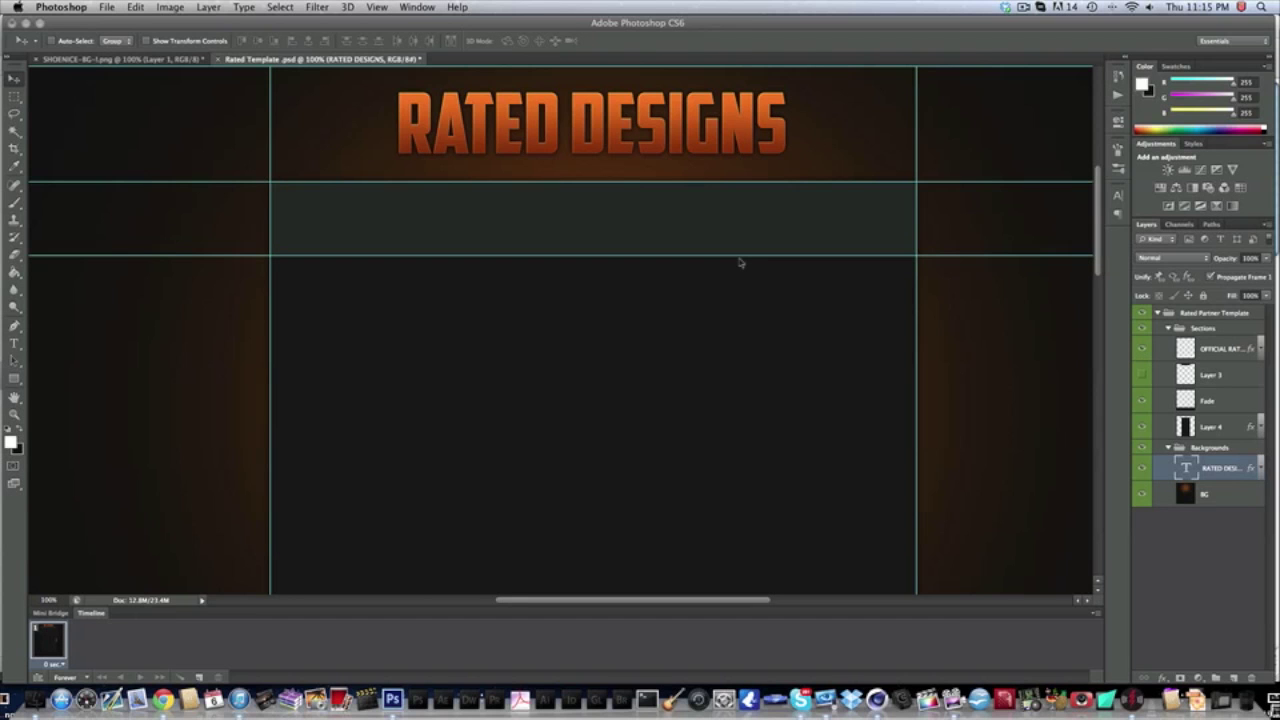
scroll(740, 263, "up", 10)
scroll(740, 263, "right", 3)
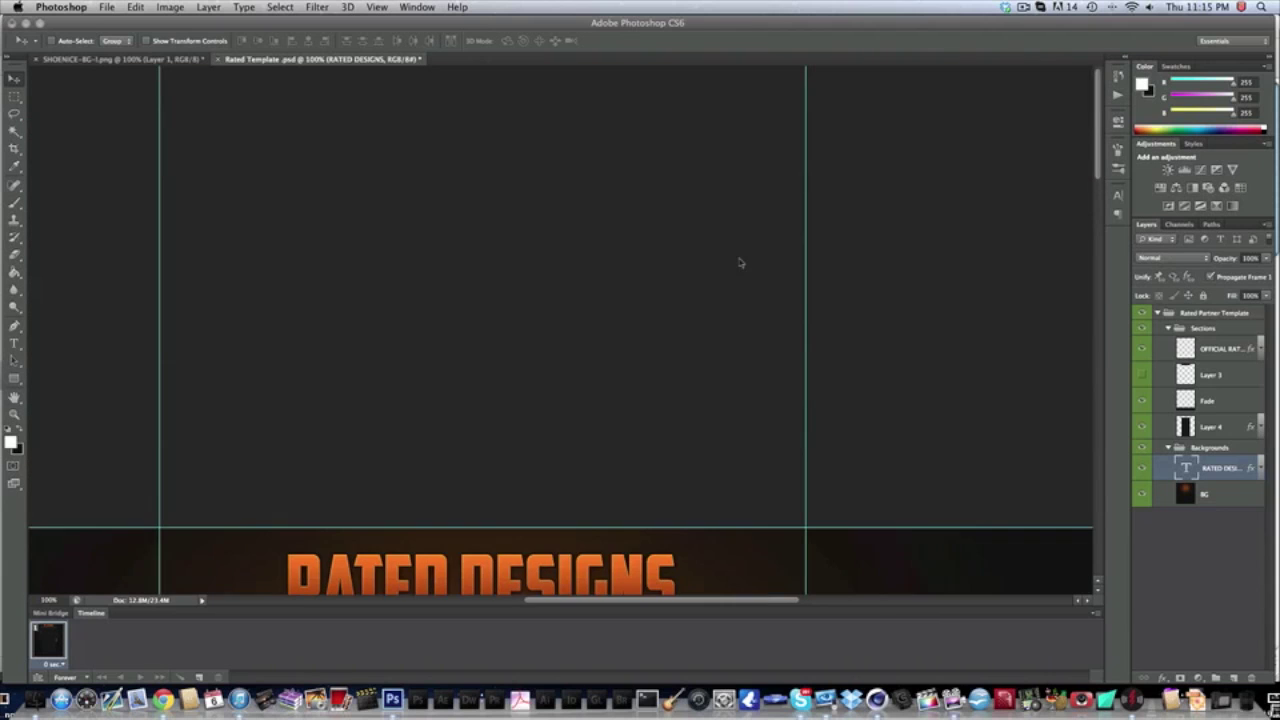
scroll(740, 263, "down", 10)
scroll(740, 263, "left", 3)
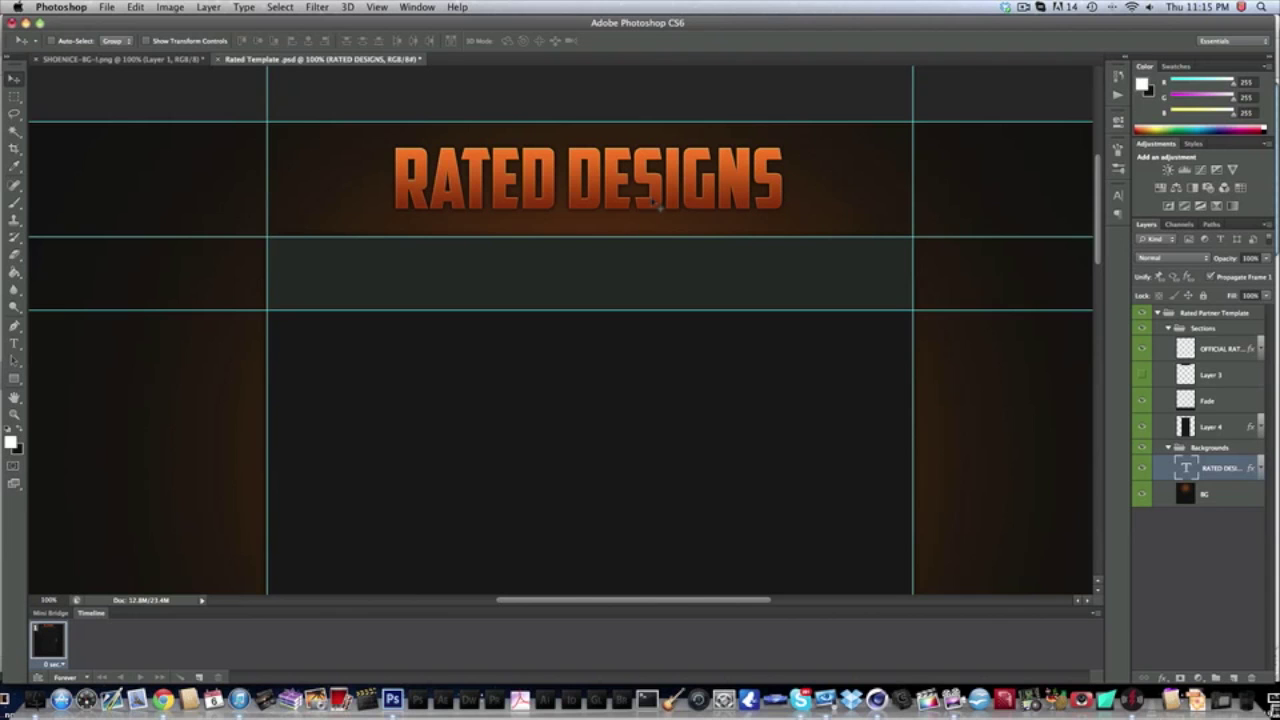
scroll(657, 205, "left", 5)
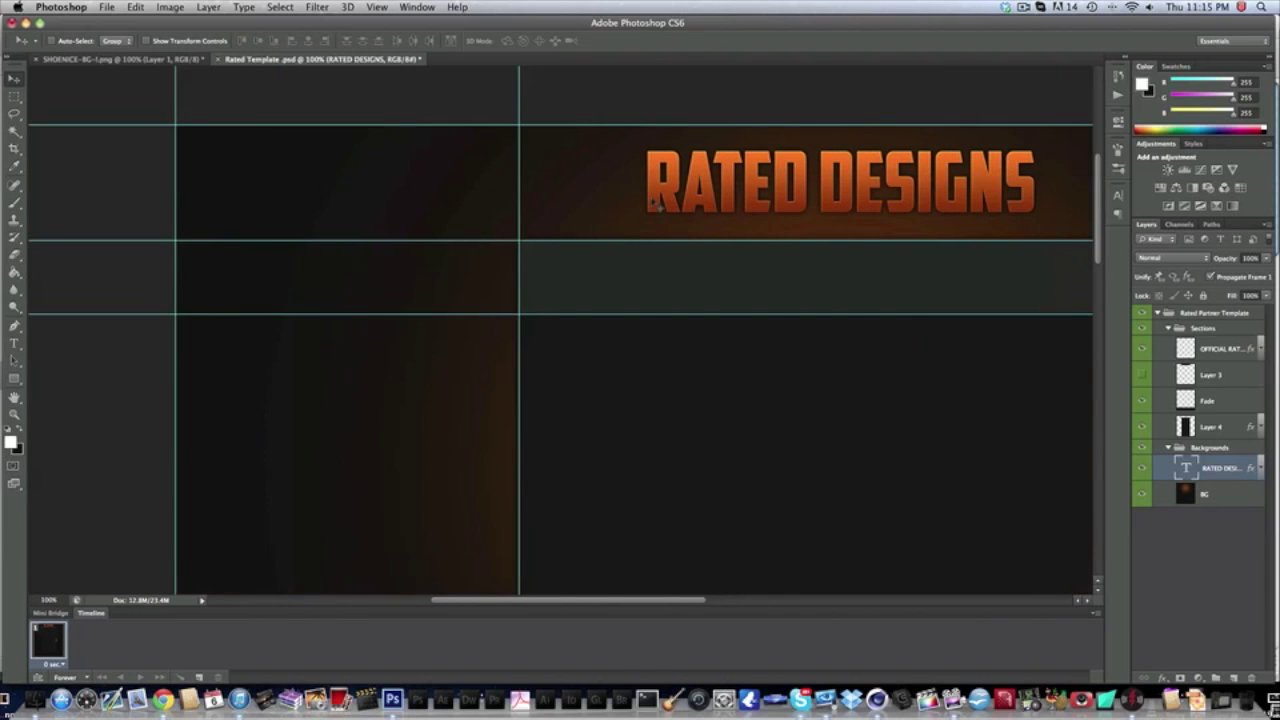
scroll(657, 205, "right", 5)
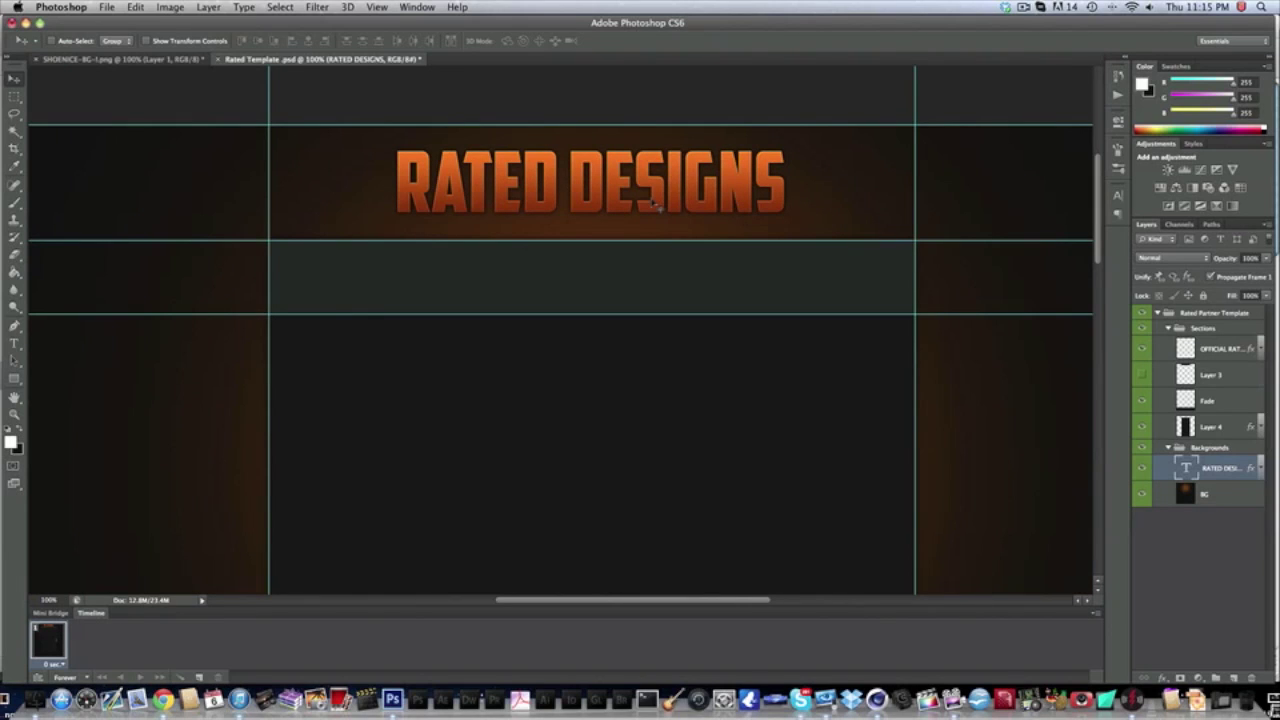
Move the RATED DESIGNS title toward the left end of the header, across the left vertical guide
left_click_drag(686, 204, 596, 203)
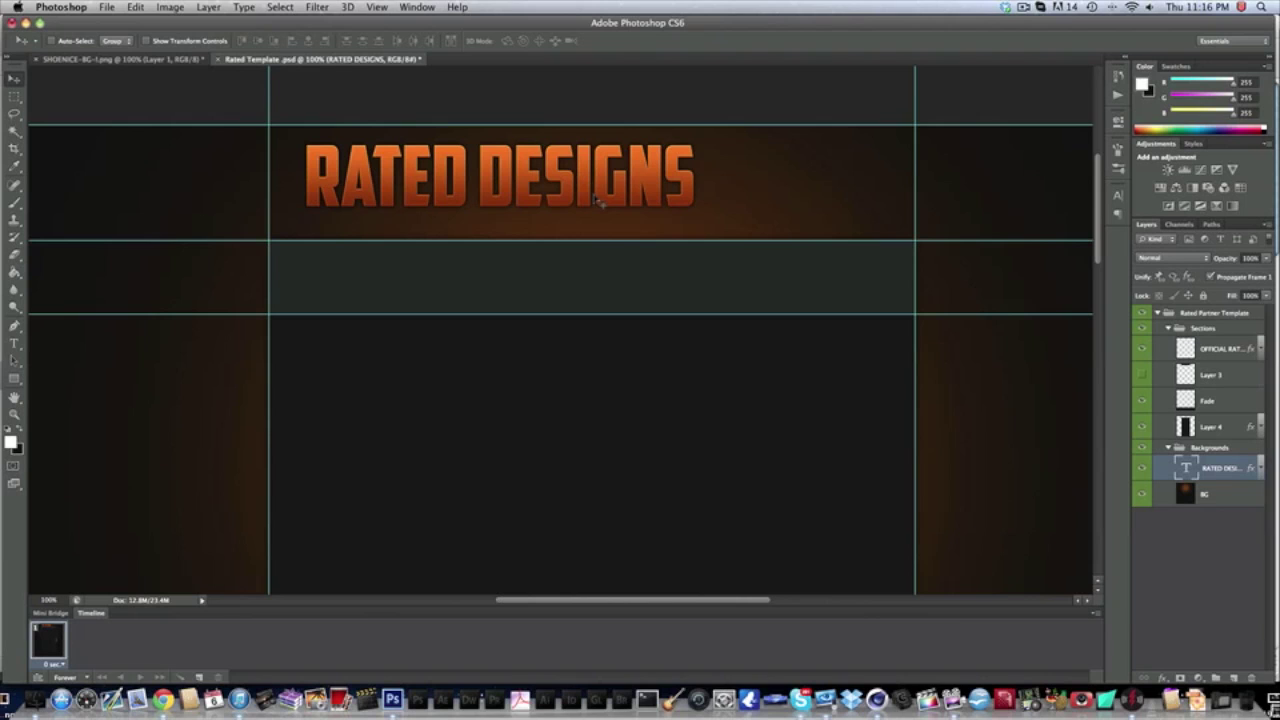
left_click_drag(590, 202, 512, 205)
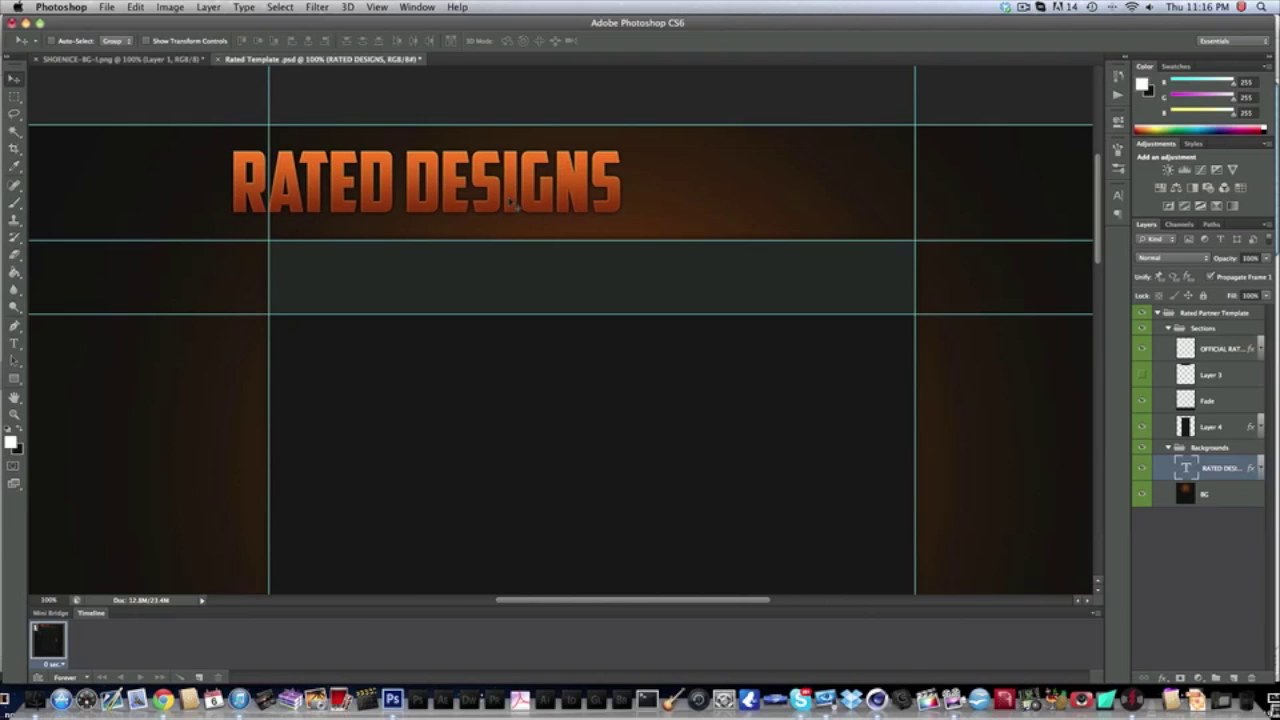
key("Right")
key("Right")
key("Right")
key("Right")
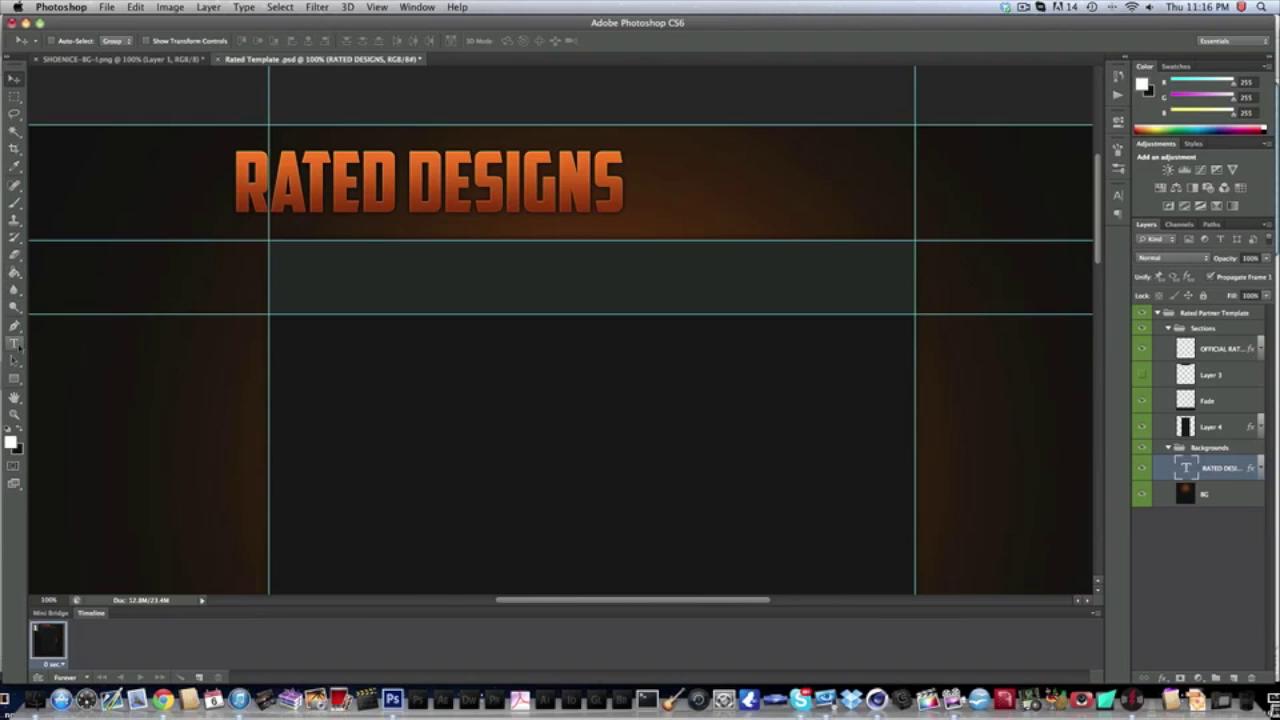
Delete the RATED DESIGNS text layer from the Backgrounds group
left_click(15, 343)
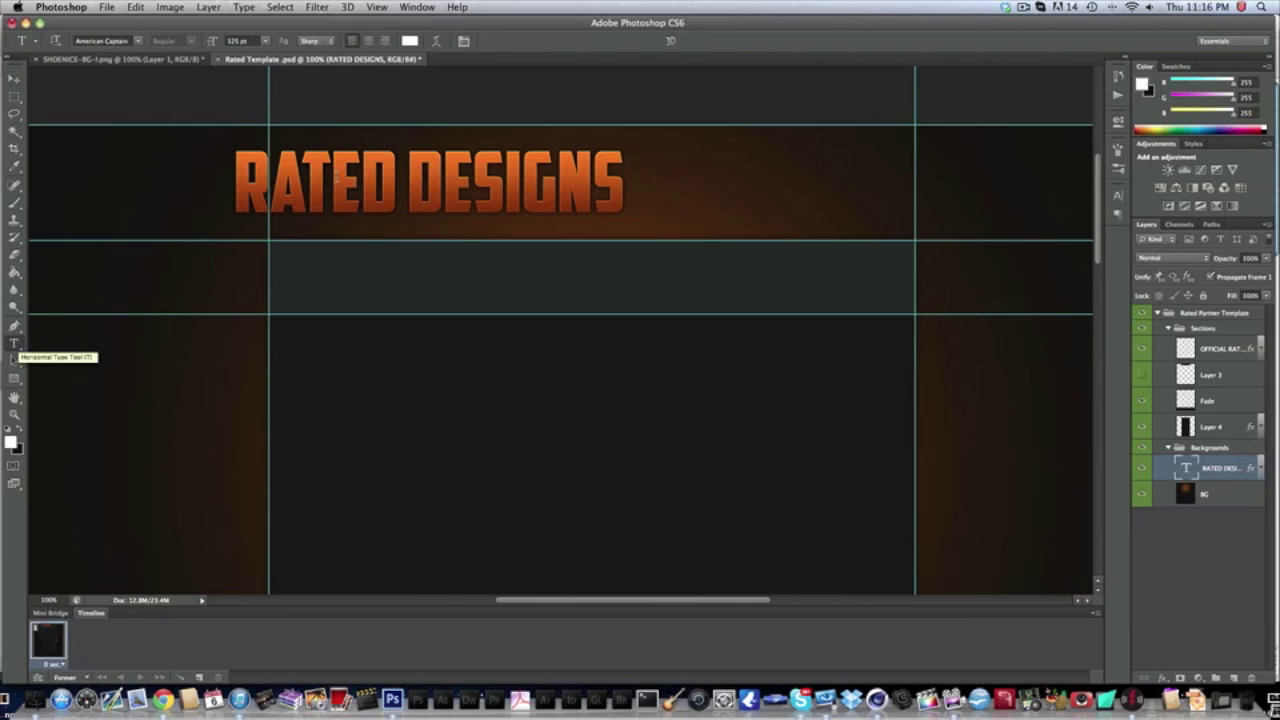
left_click(361, 185)
left_click_drag(636, 188, 155, 178)
left_click(14, 78)
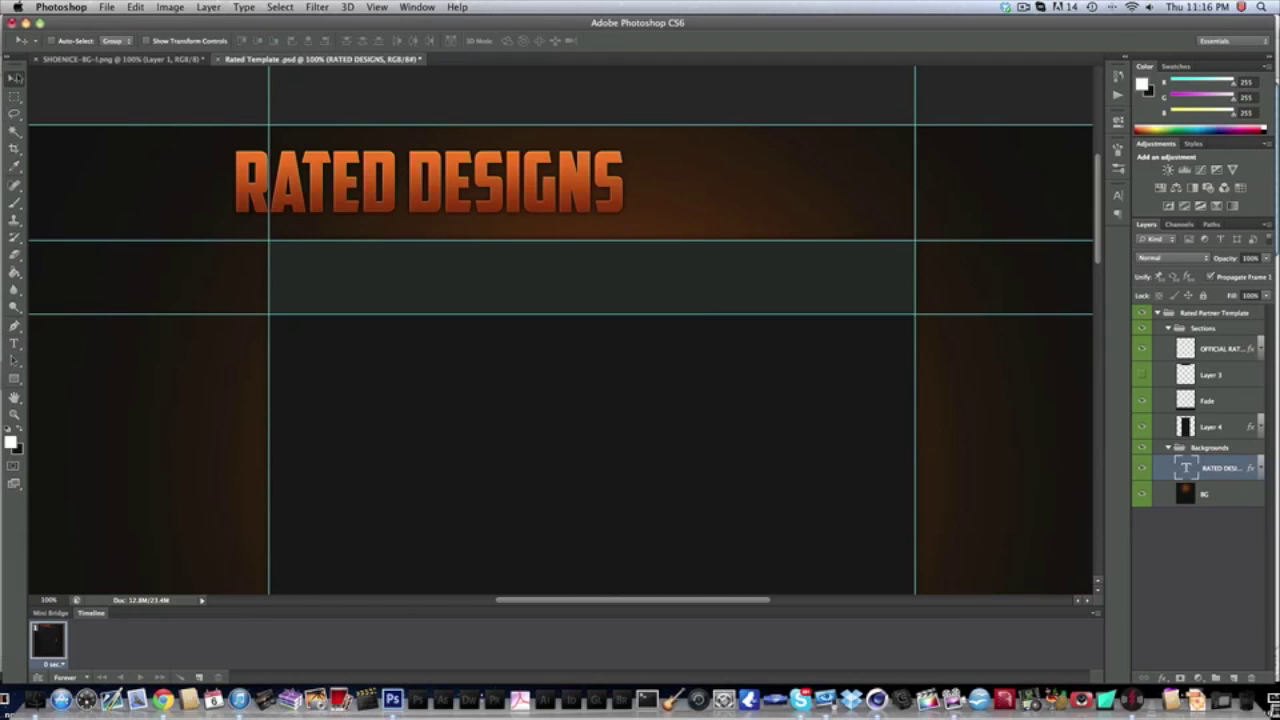
key("BackSpace")
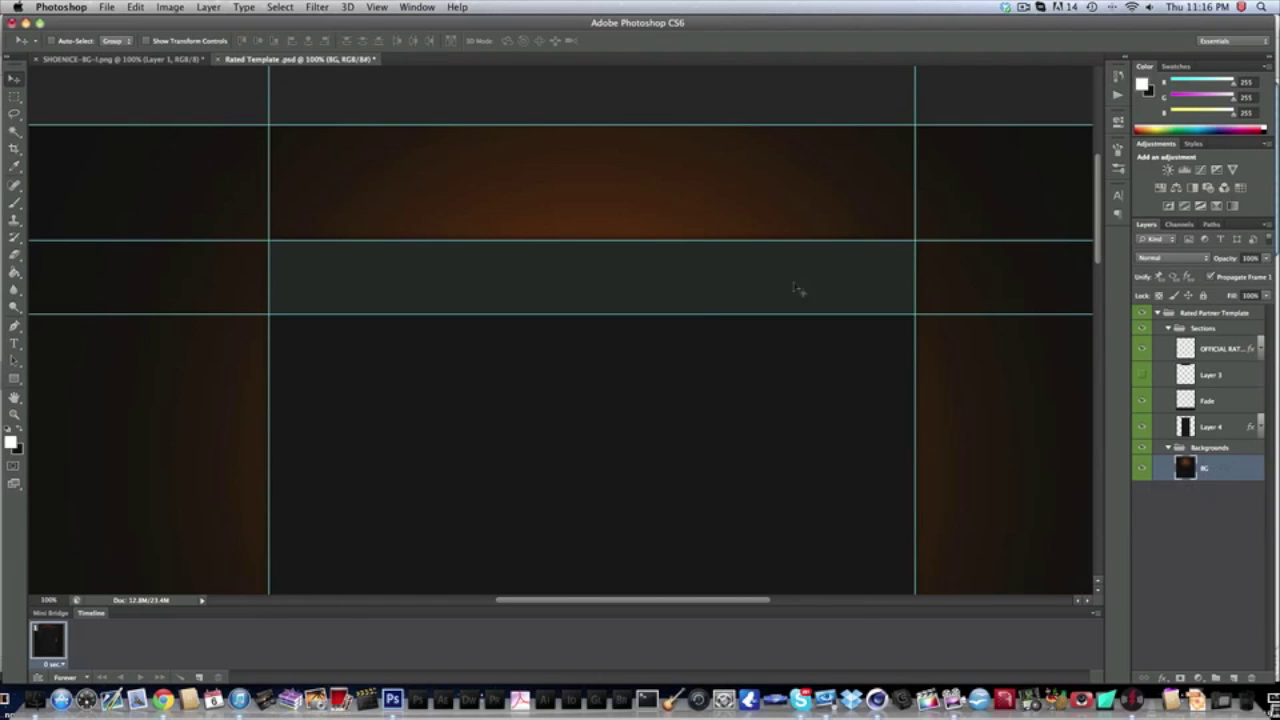
left_click(107, 7)
left_click(123, 37)
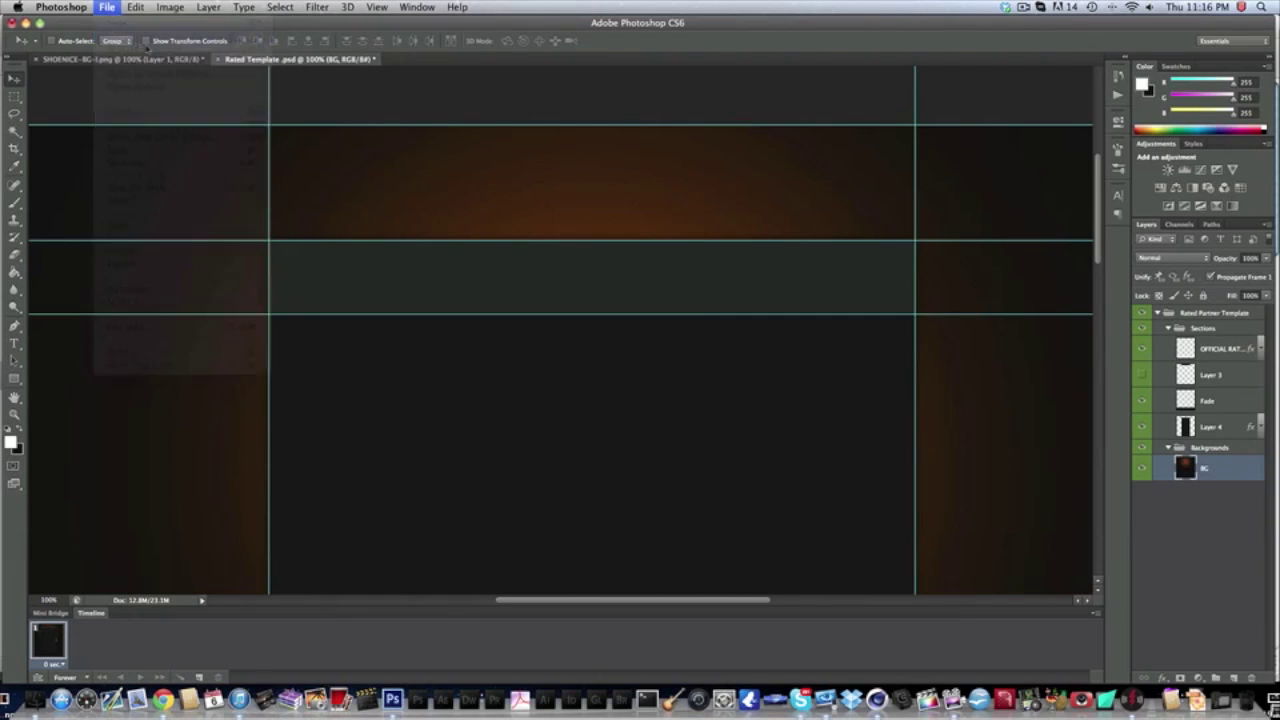
scroll(462, 280, "down", 6)
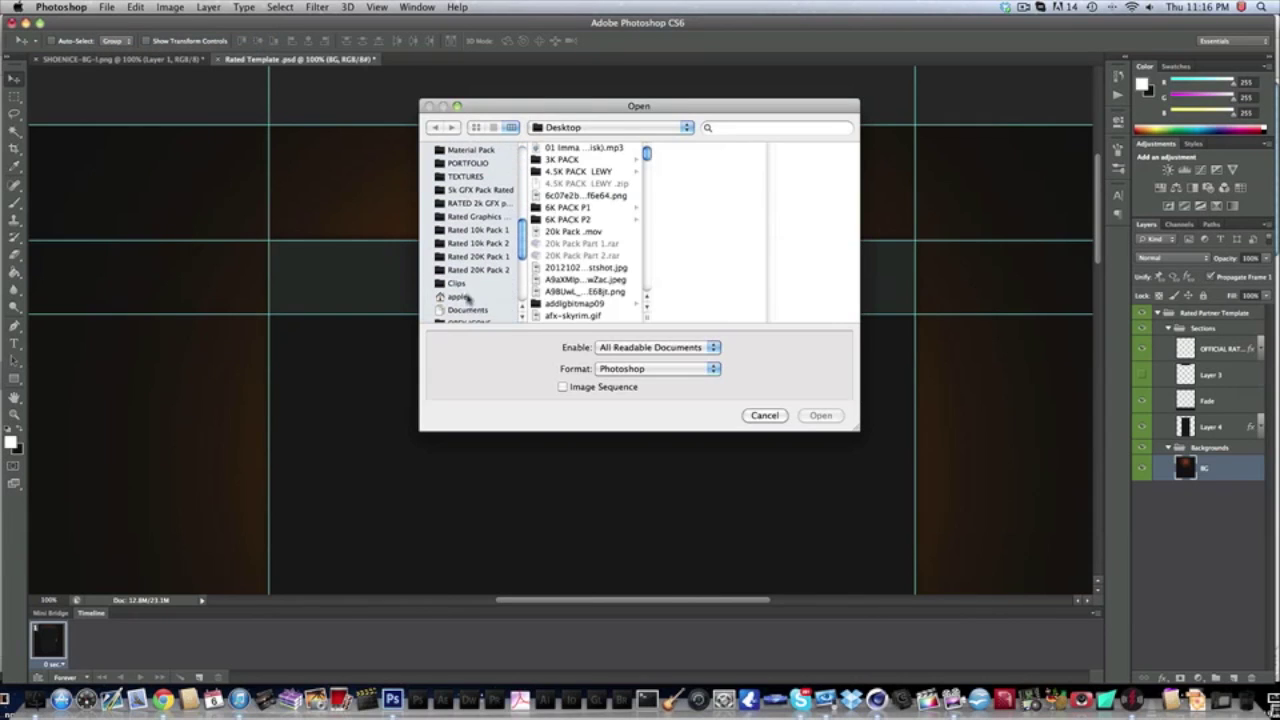
left_click(480, 268)
scroll(480, 265, "up", 5)
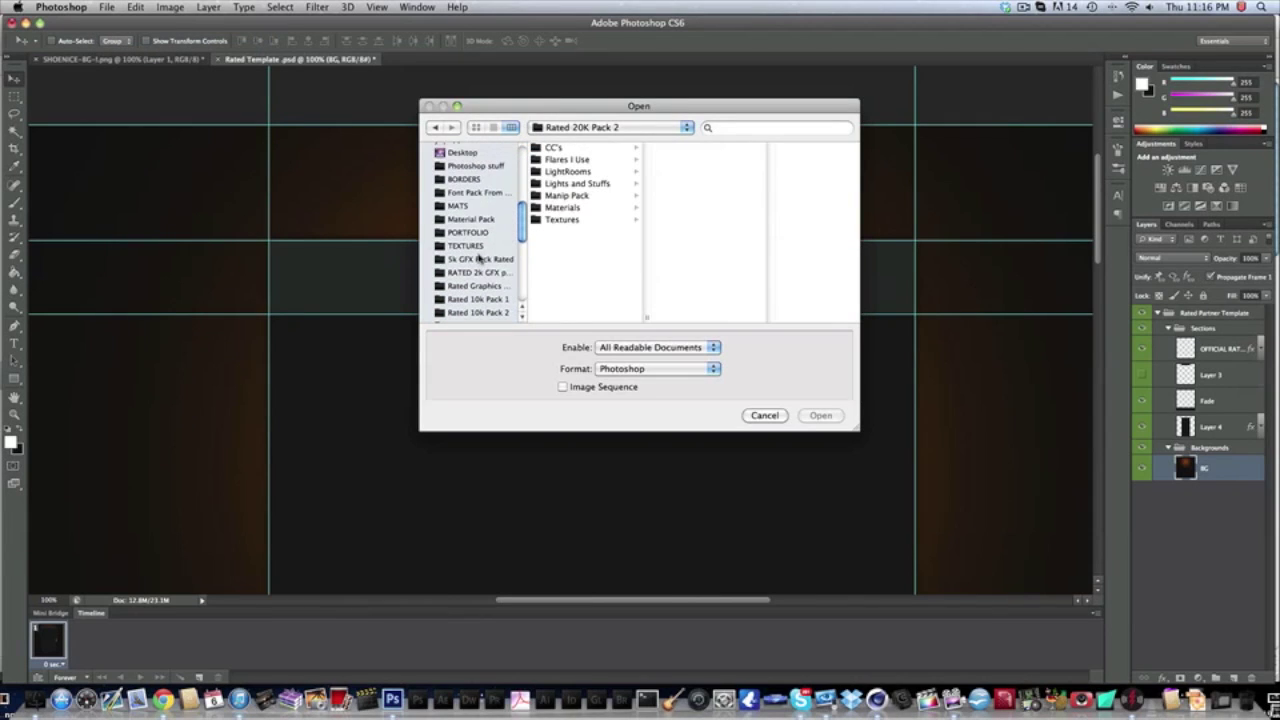
left_click(492, 166)
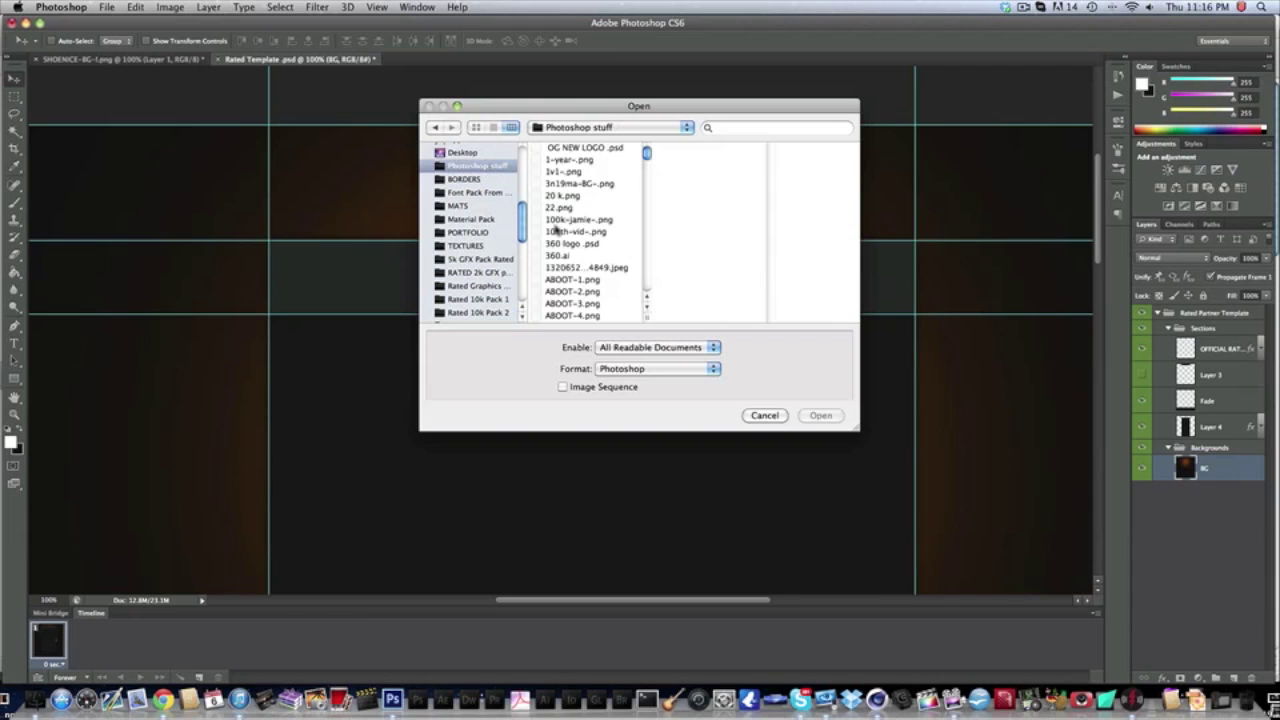
left_click(763, 415)
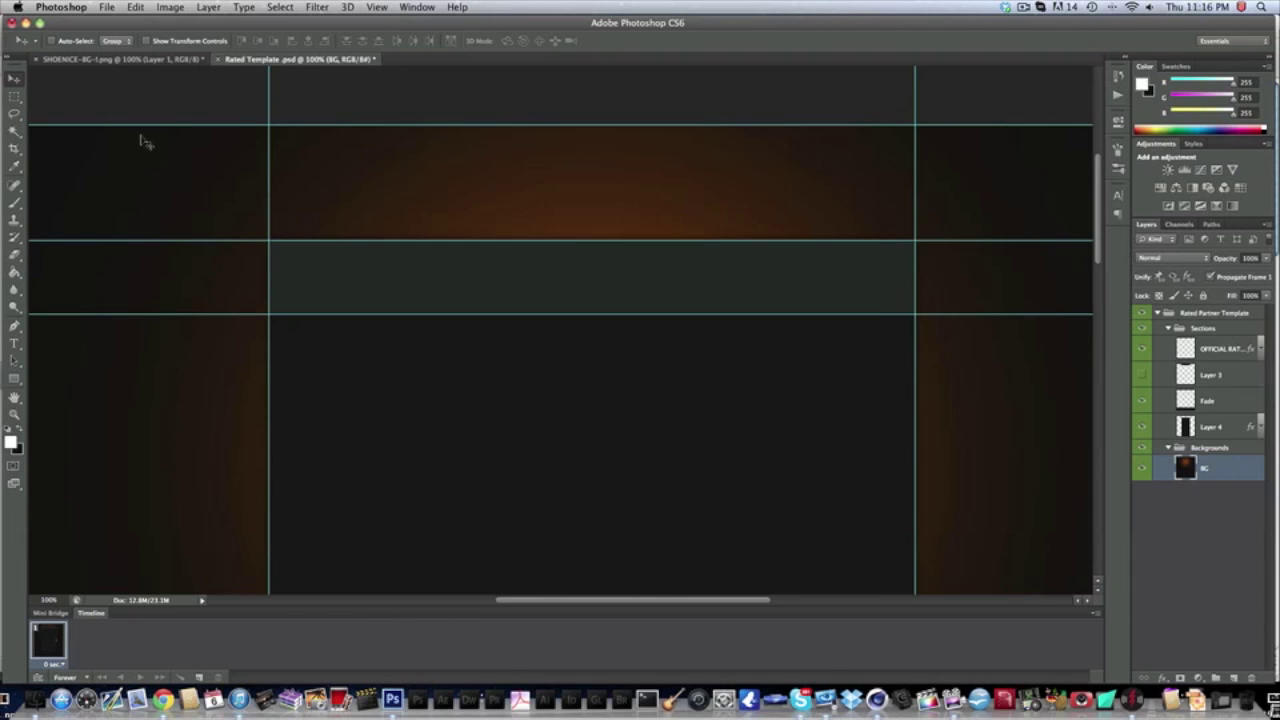
Examine the SHOENICE background document as a reference, covering its header title, social icons and the artwork beside the content area
left_click(140, 60)
scroll(720, 425, "up", 3)
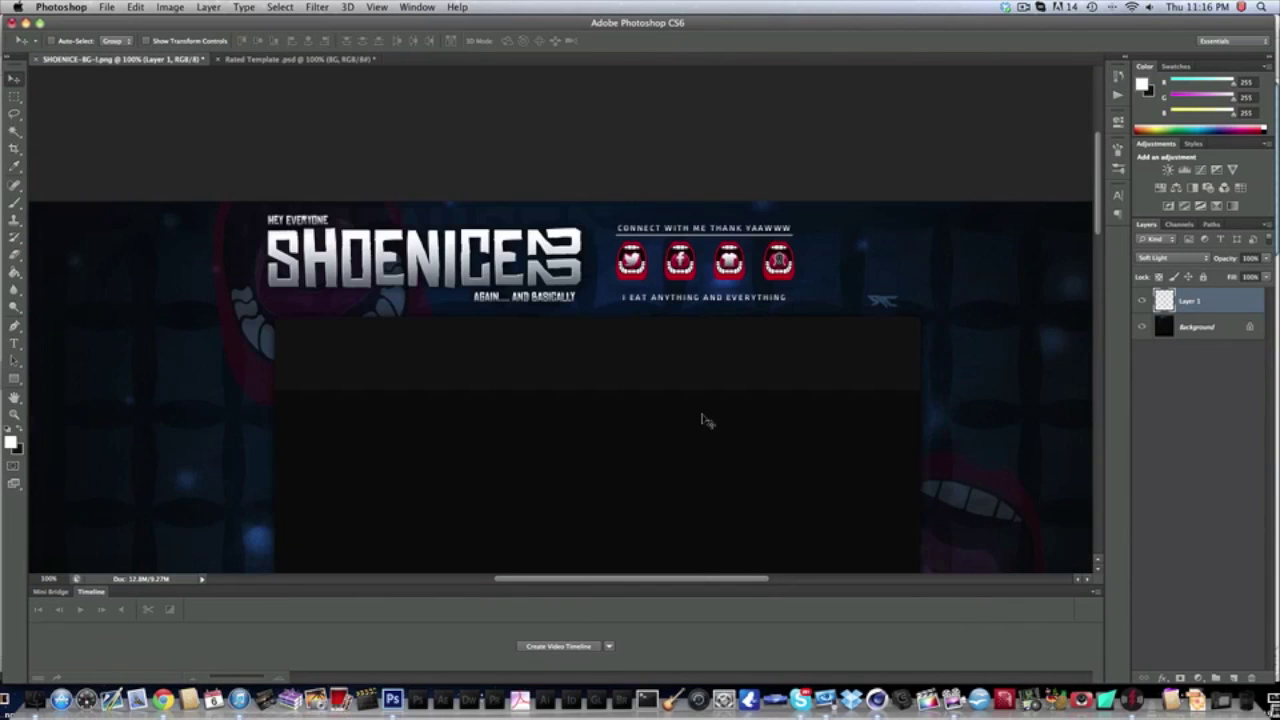
scroll(705, 420, "down", 3)
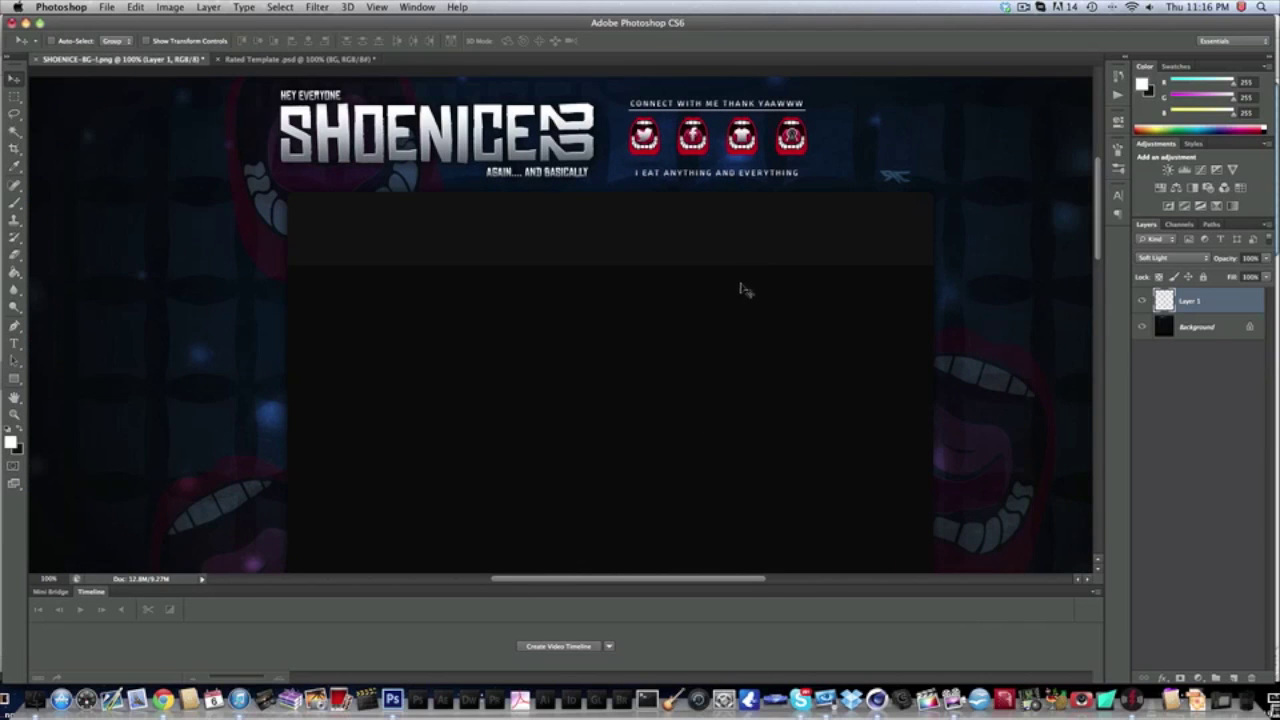
scroll(742, 290, "up", 2)
scroll(742, 290, "right", 5)
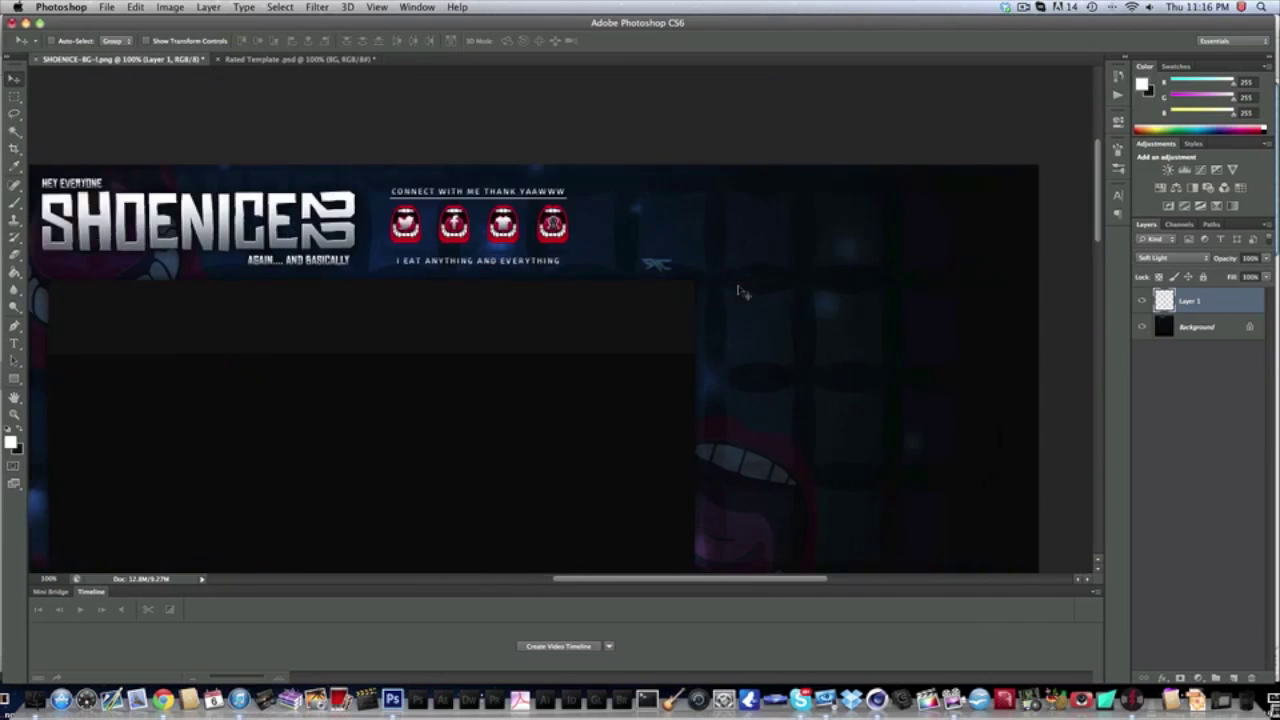
scroll(745, 295, "left", 6)
scroll(750, 305, "down", 4)
scroll(753, 308, "right", 3)
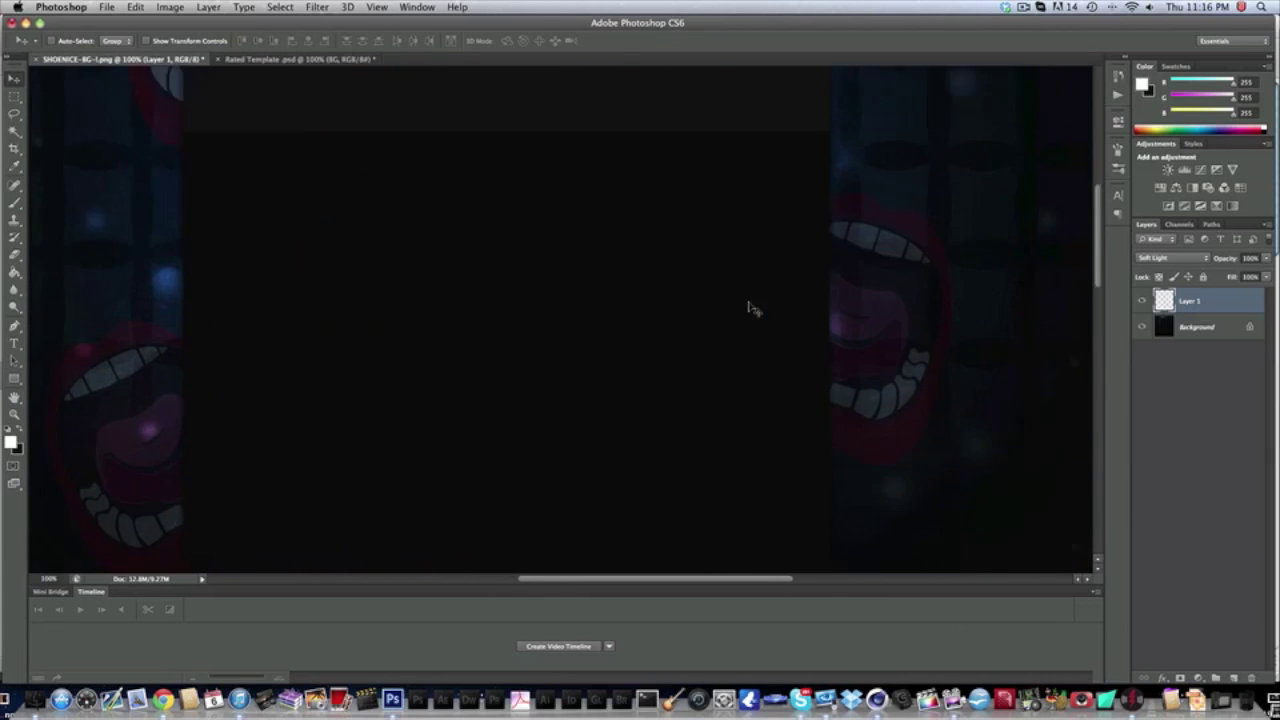
scroll(753, 308, "up", 4)
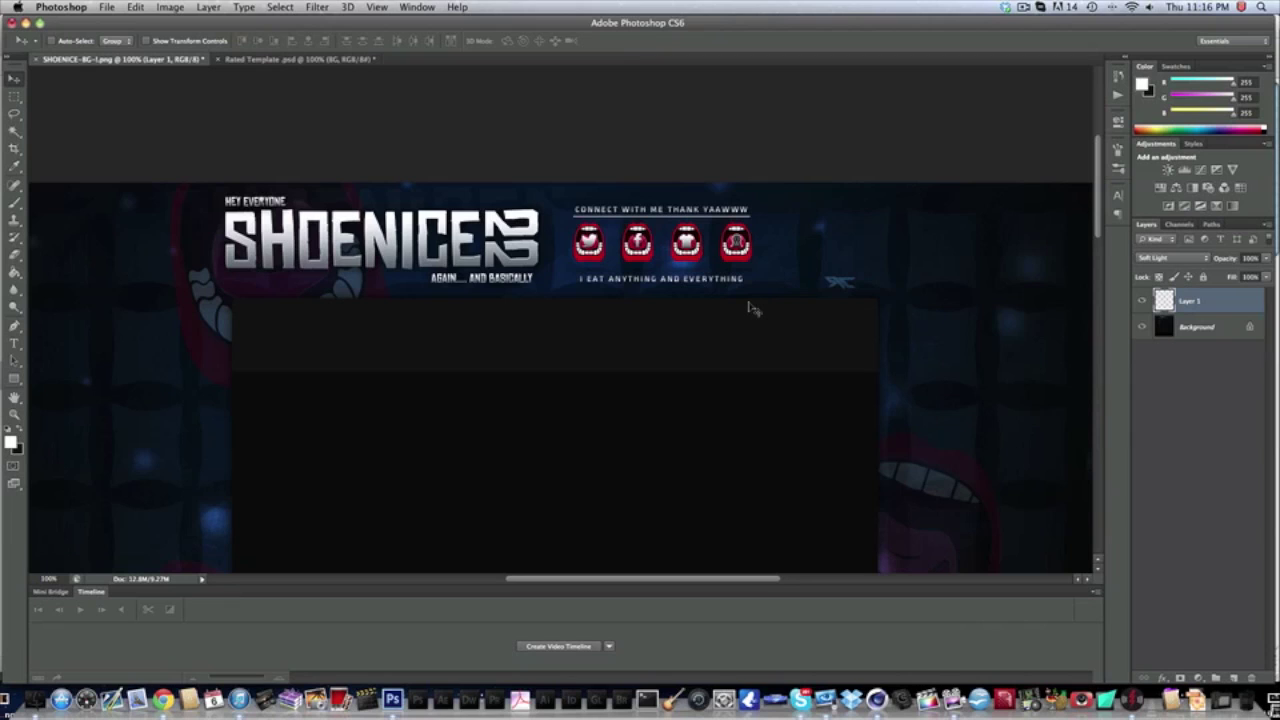
scroll(534, 241, "down", 1)
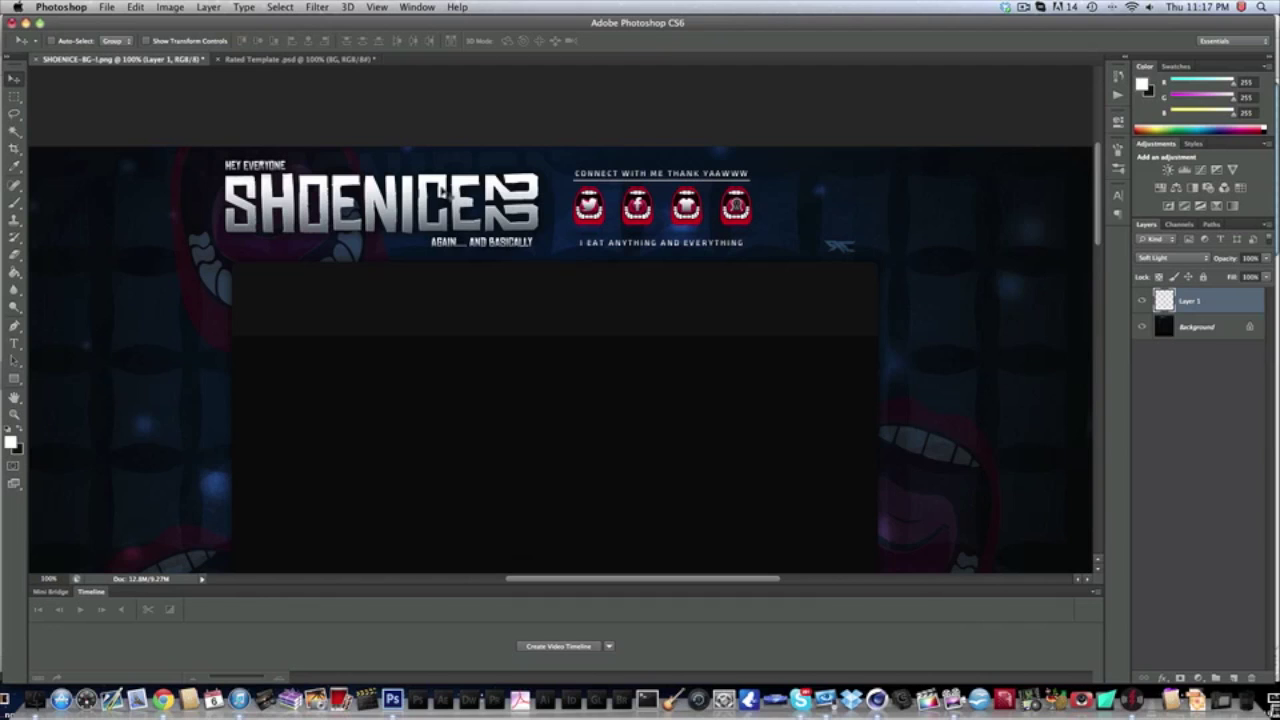
scroll(640, 210, "down", 6)
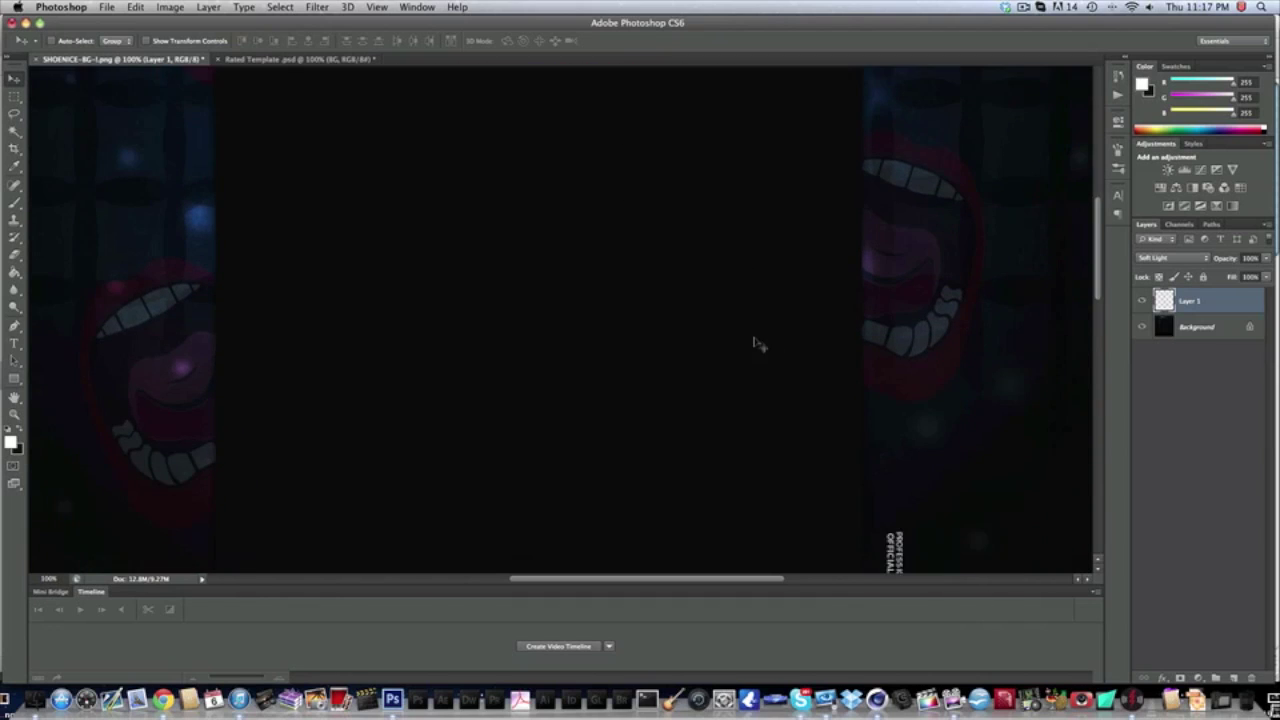
scroll(800, 365, "up", 2)
scroll(88, 208, "up", 4)
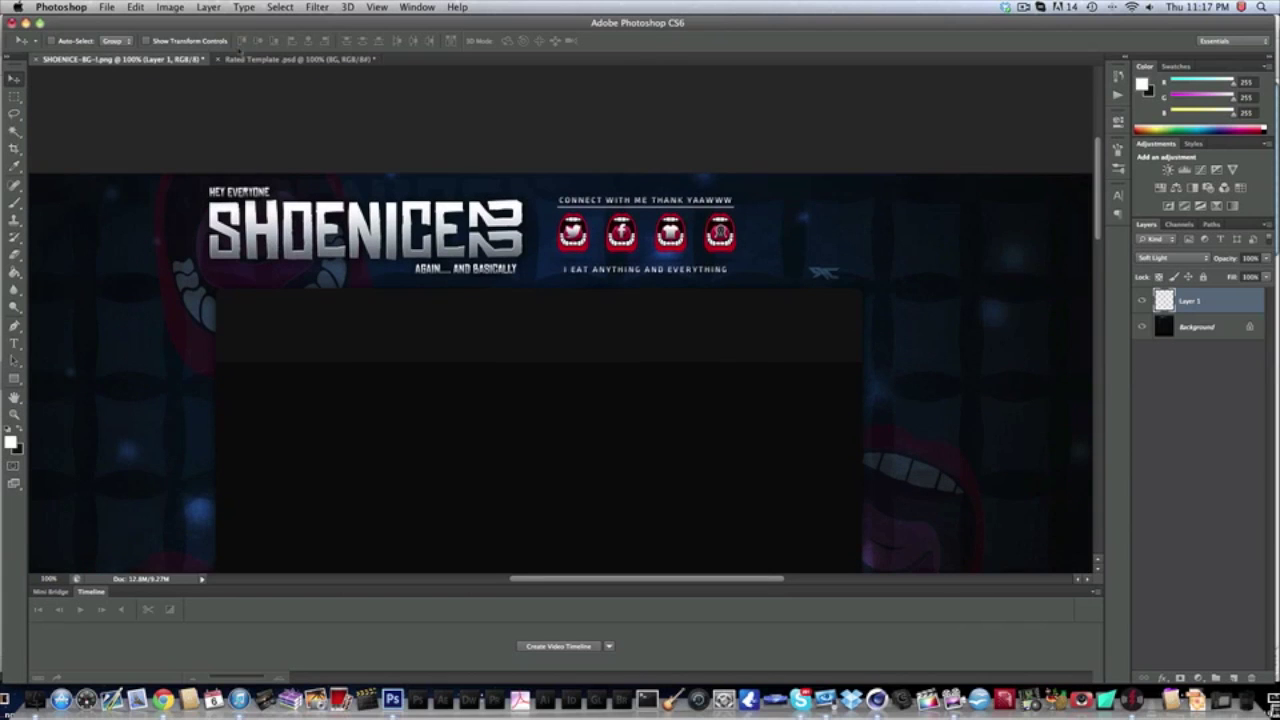
scroll(466, 130, "right", 2)
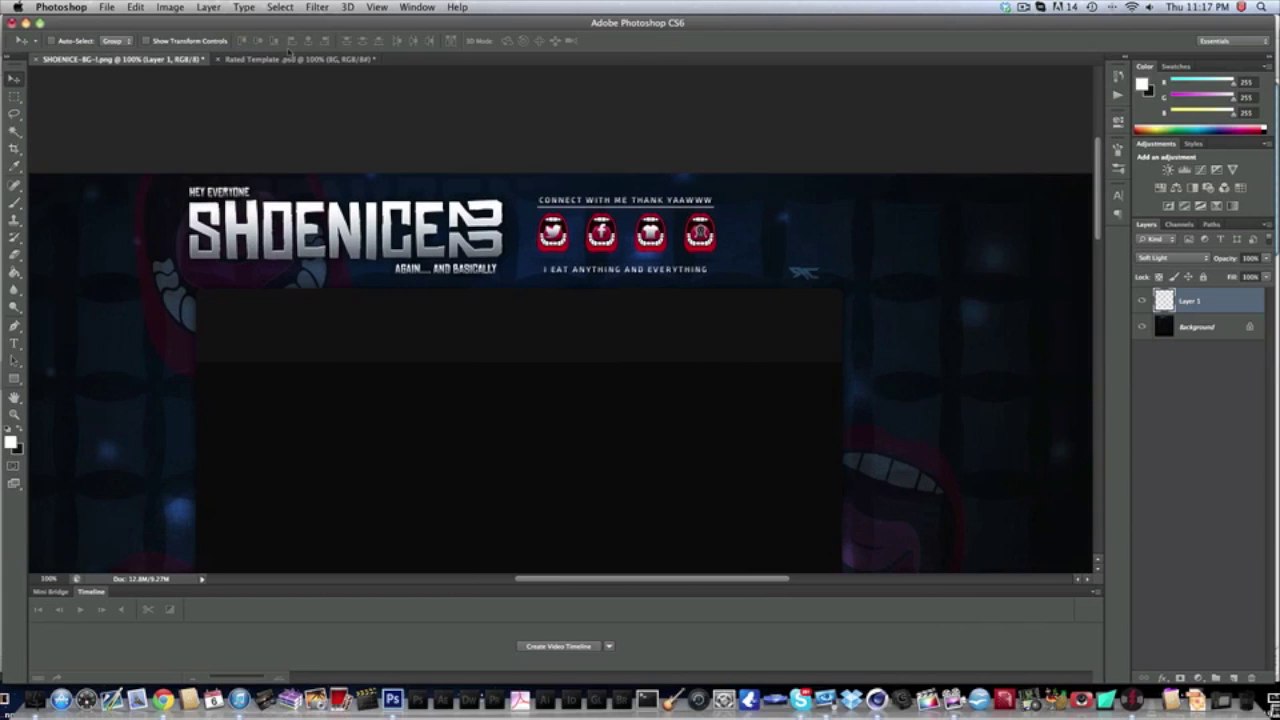
In the Rated Template document, apply a #121212 Color Overlay to the BG layer and rasterize its layer style
left_click(286, 59)
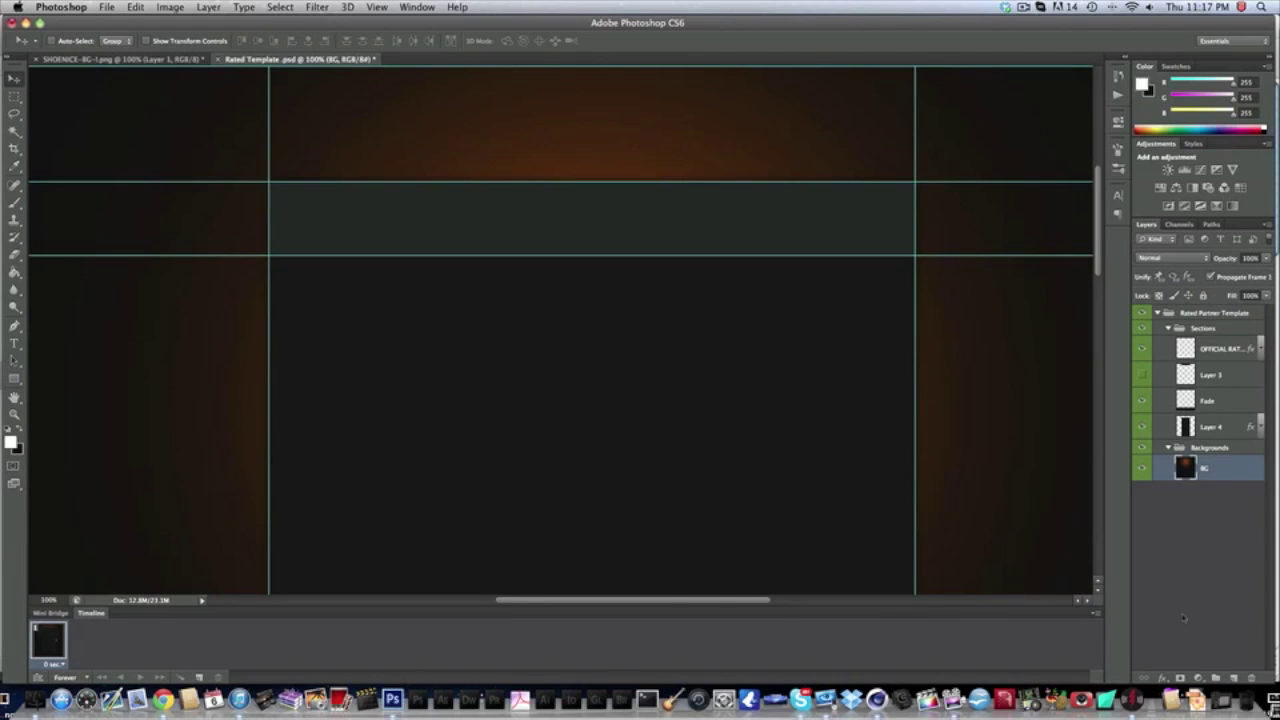
left_click(1162, 678)
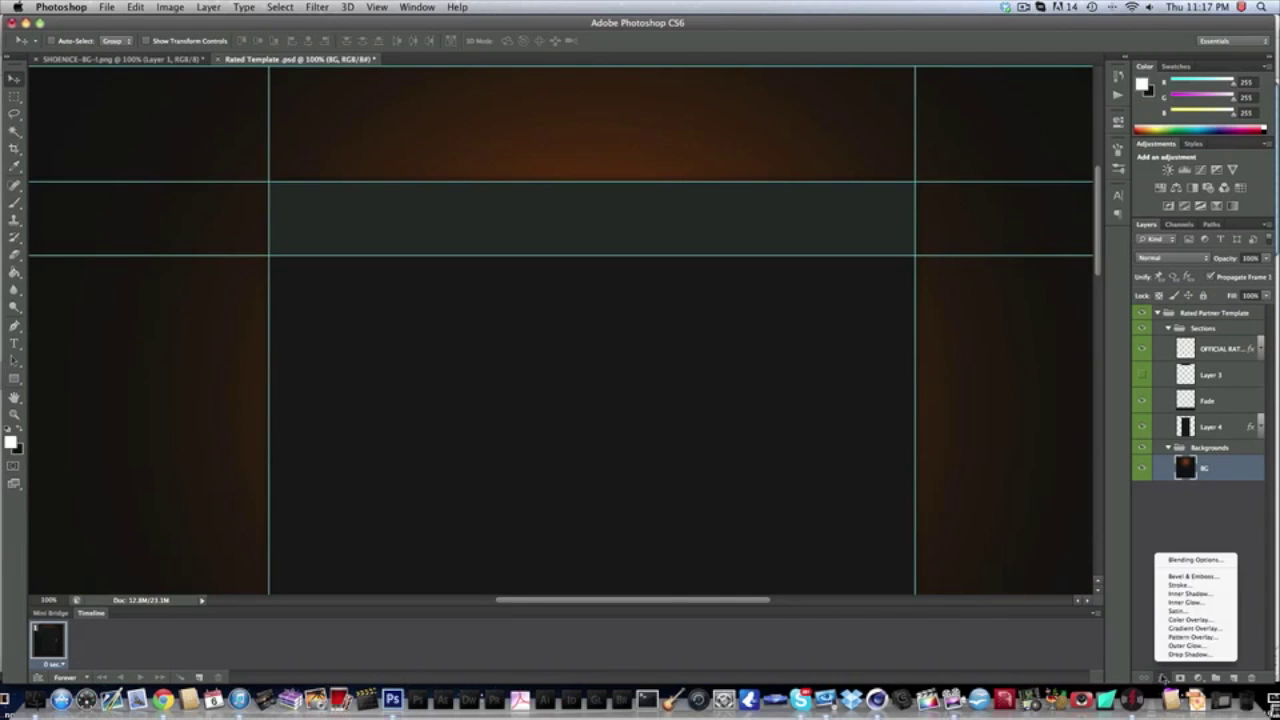
left_click(1192, 620)
left_click(1091, 154)
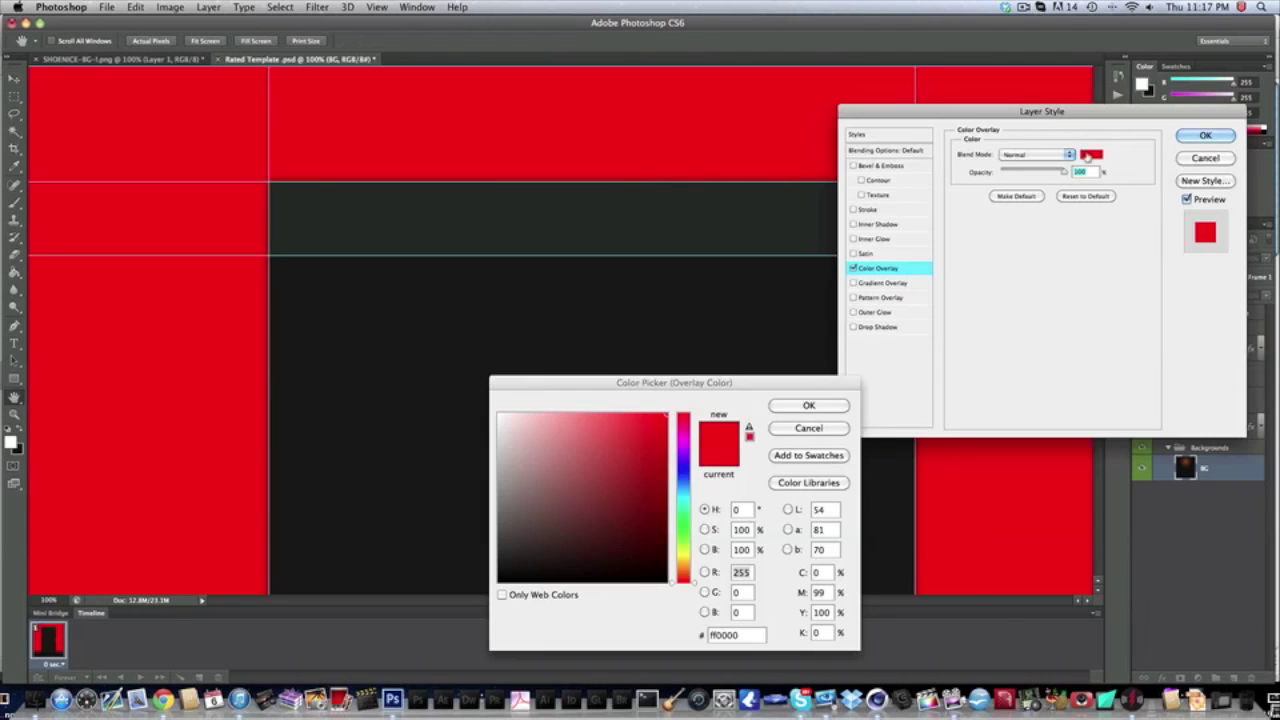
double_click(743, 634)
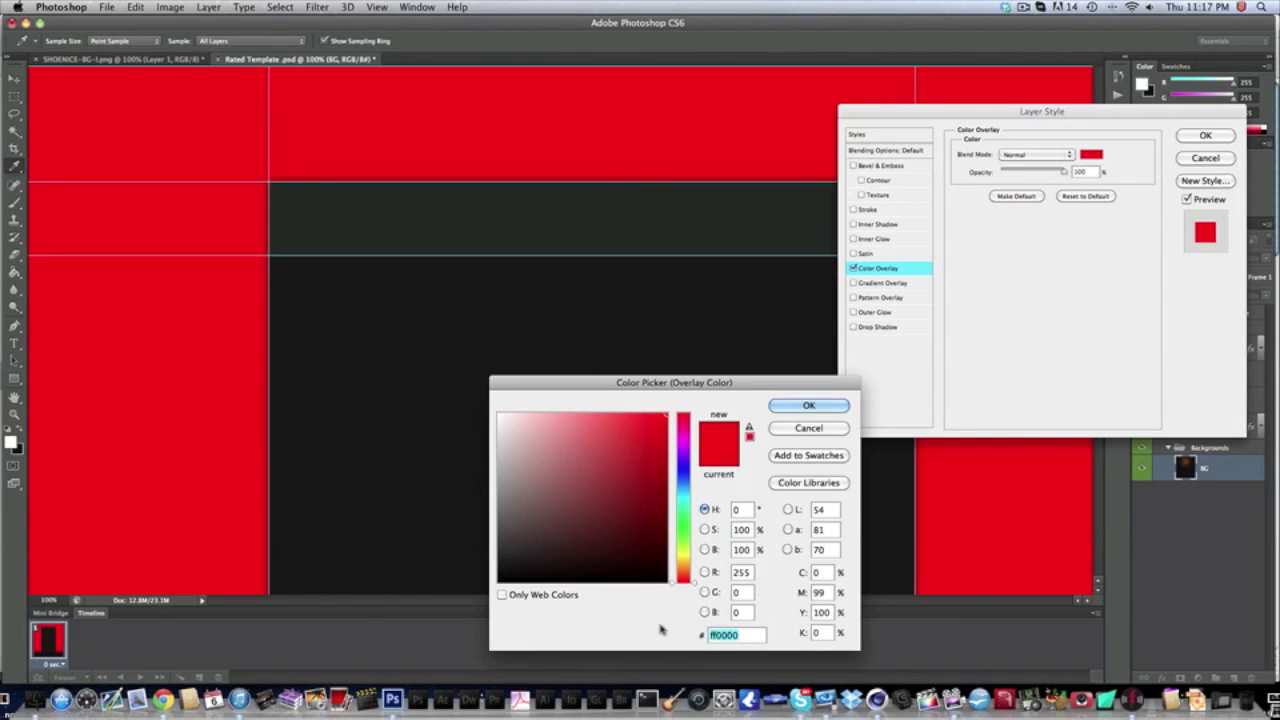
type("121212")
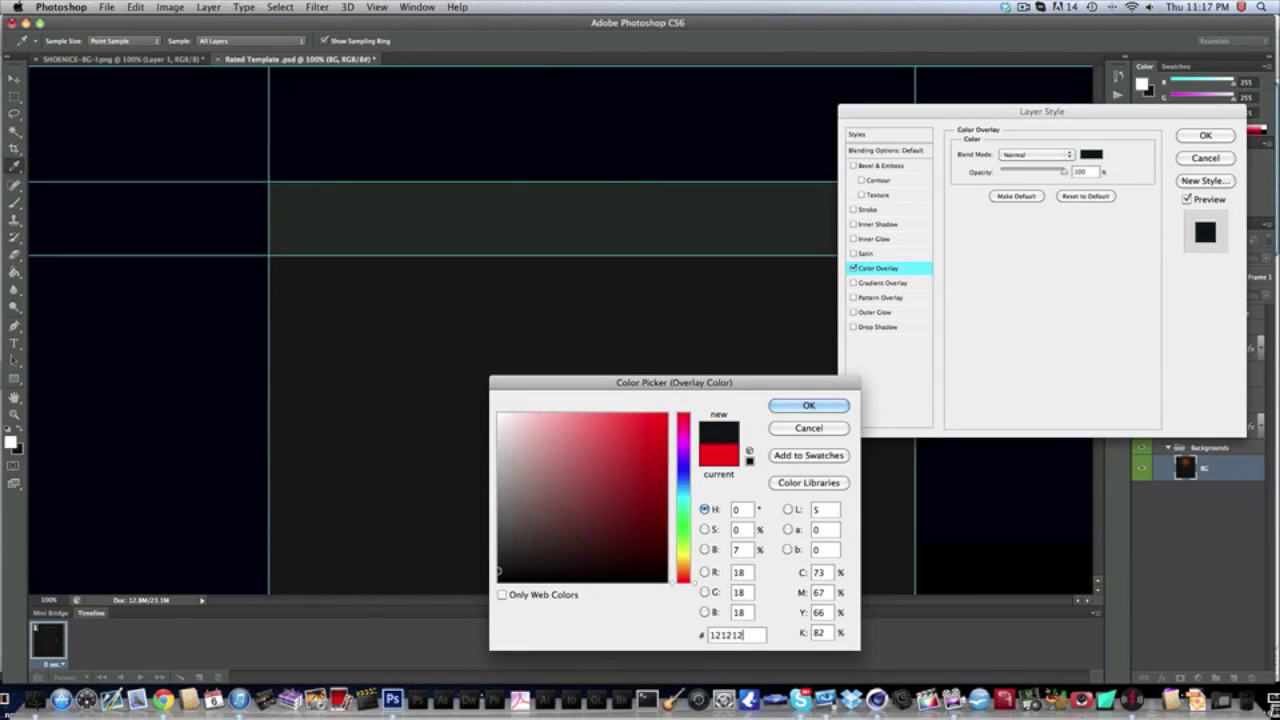
key("Return")
key("Return")
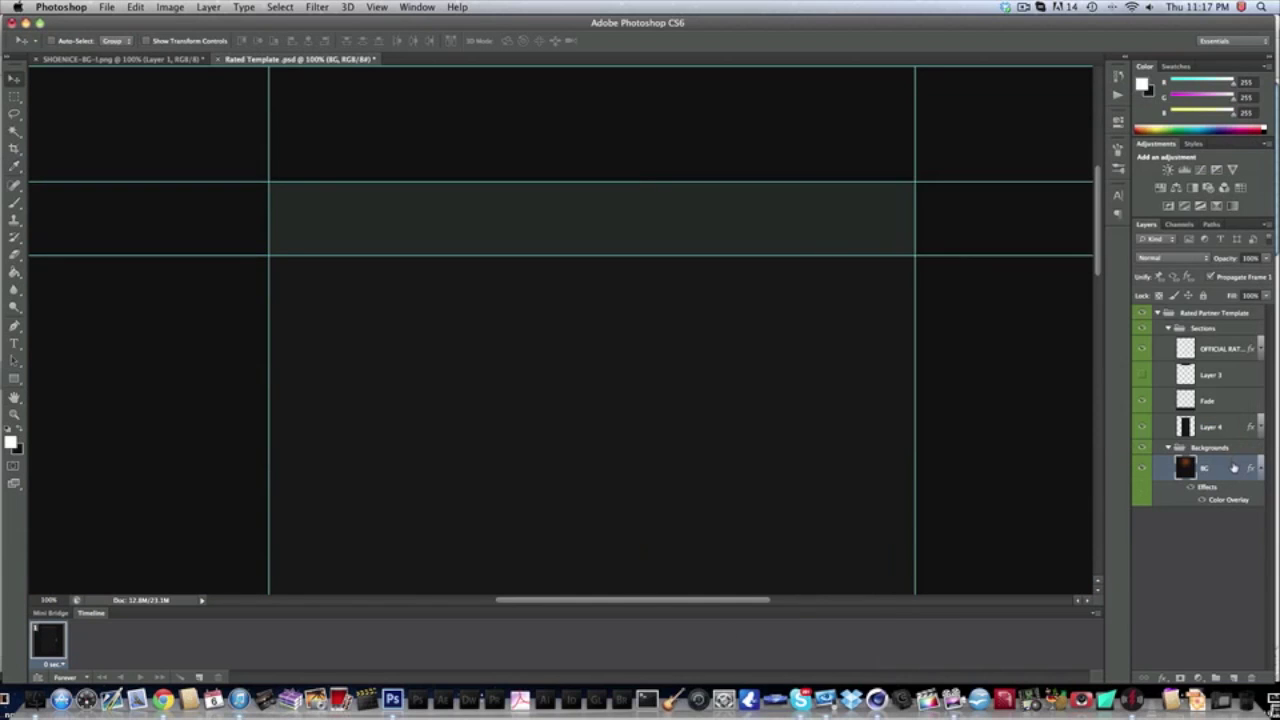
right_click(1232, 465)
left_click(1152, 330)
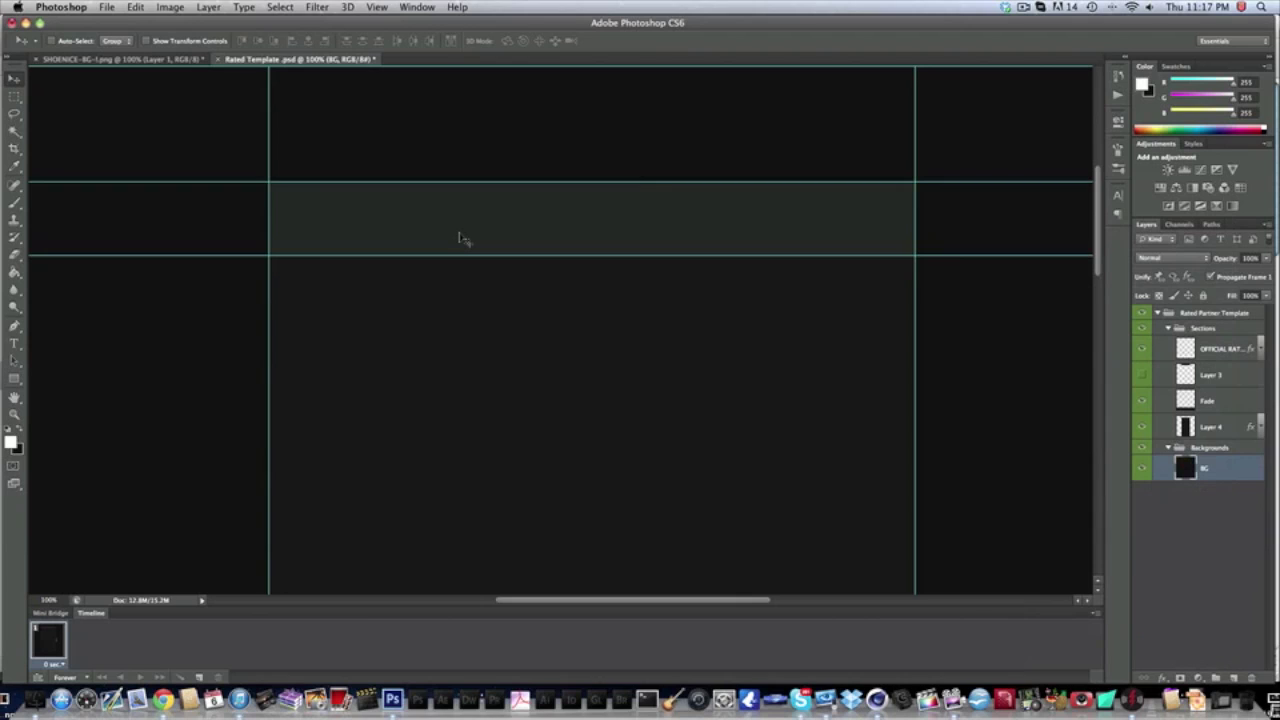
Add the title text VULGAR in white American Captain, in a text box spanning the two vertical guides across the header
left_click(14, 343)
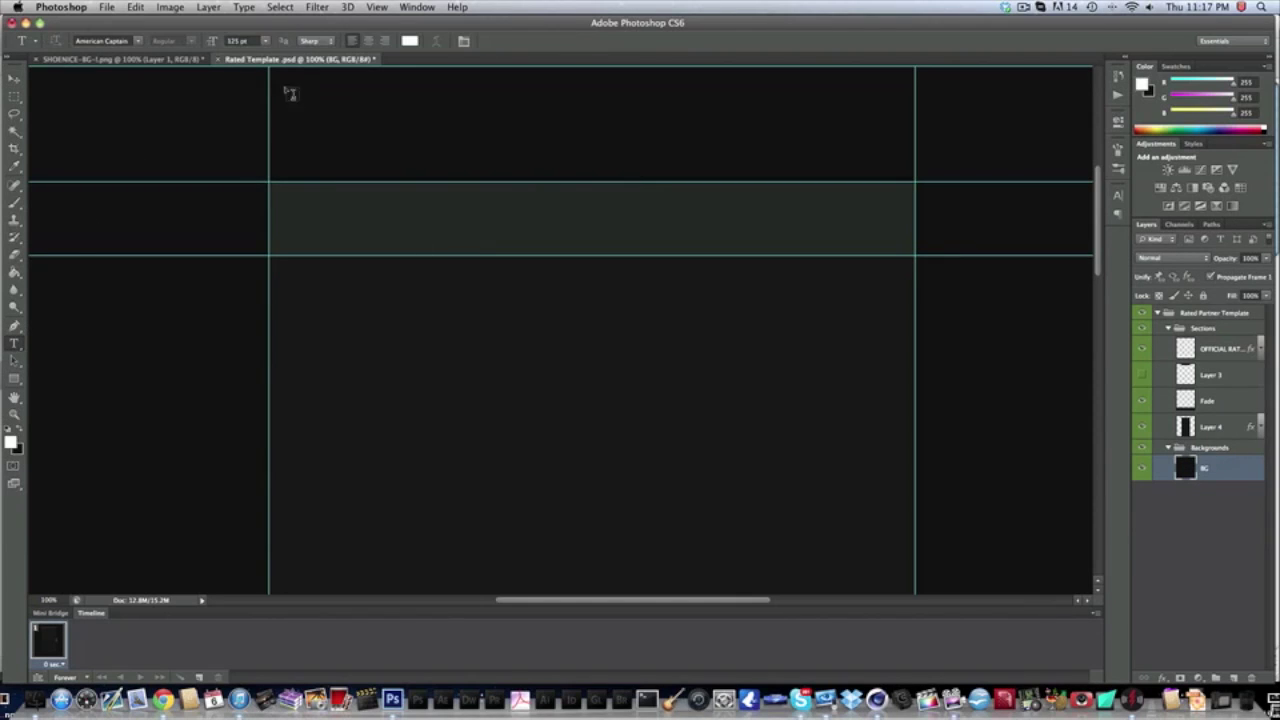
left_click_drag(272, 70, 914, 390)
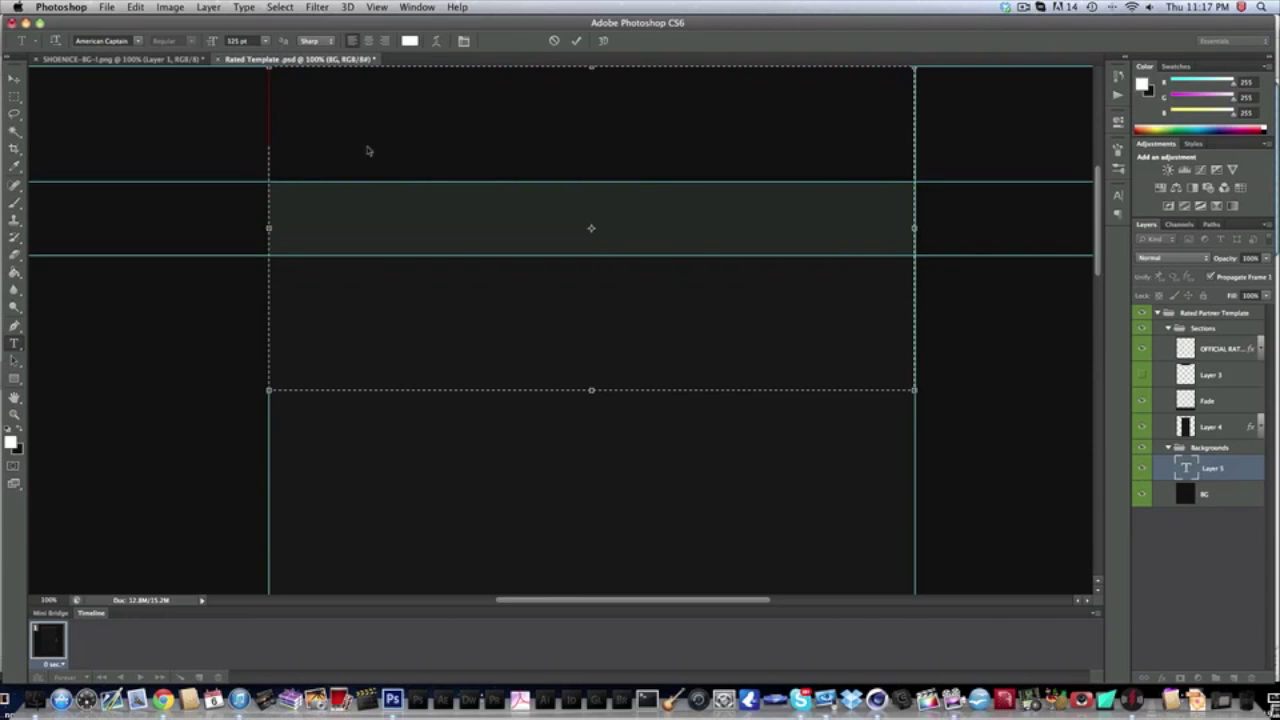
type("VULGAR")
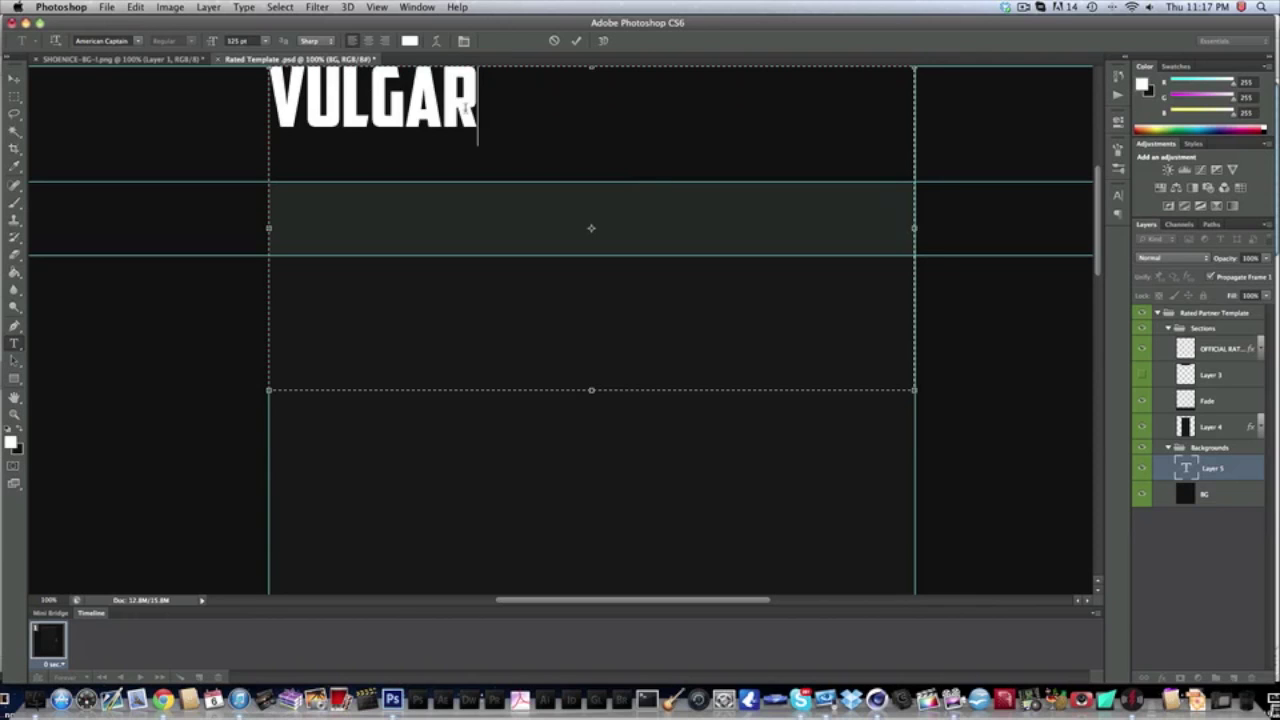
key("ctrl+a")
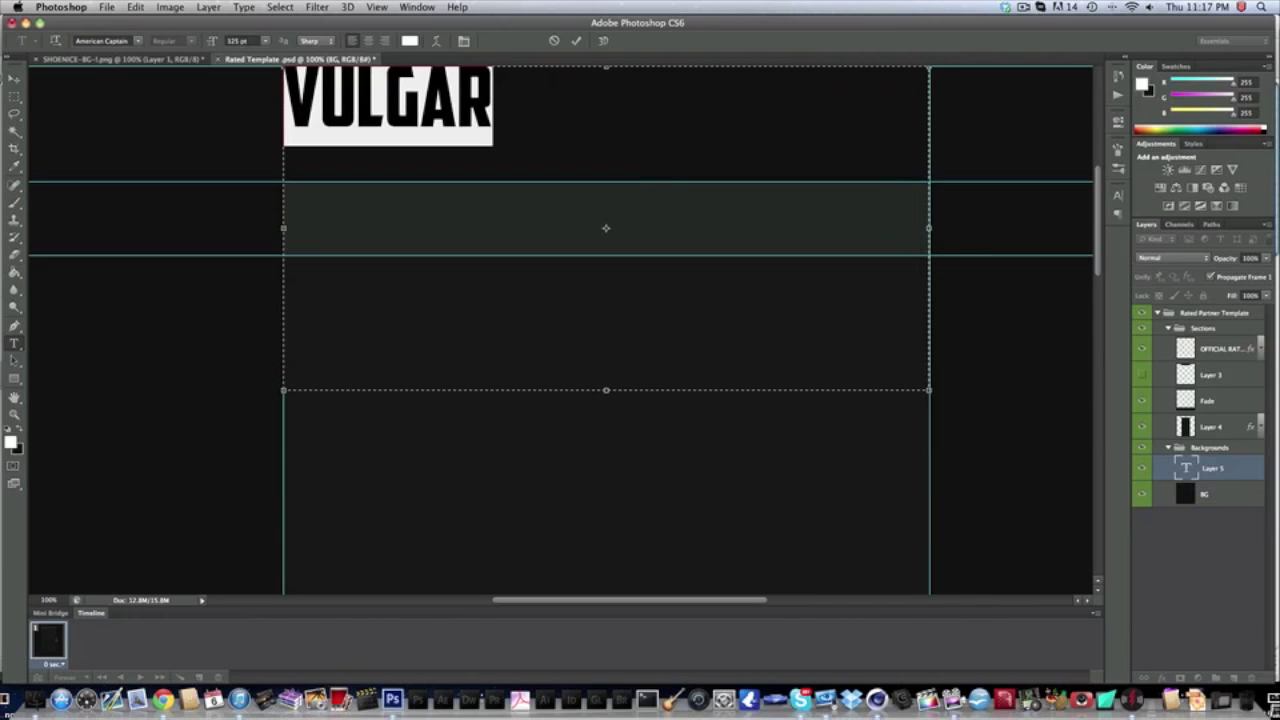
left_click_drag(148, 123, 149, 116)
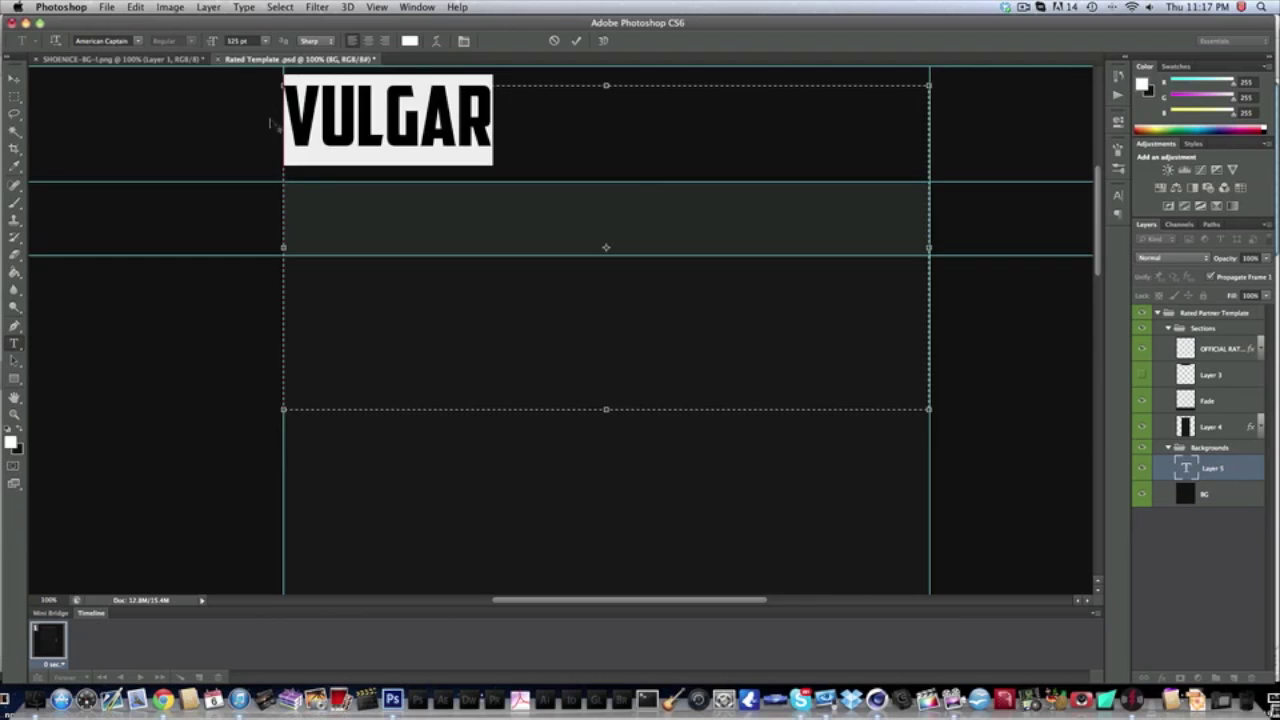
left_click(543, 136)
key("ctrl+a")
Move the VULGAR title into the upper header band so that its V straddles the left vertical guide
left_click(13, 78)
left_click_drag(451, 107, 436, 102)
scroll(491, 128, "up", 5)
mouse_move(467, 207)
left_mouse_down()
mouse_move(473, 220)
mouse_move(460, 223)
mouse_move(478, 224)
left_mouse_up()
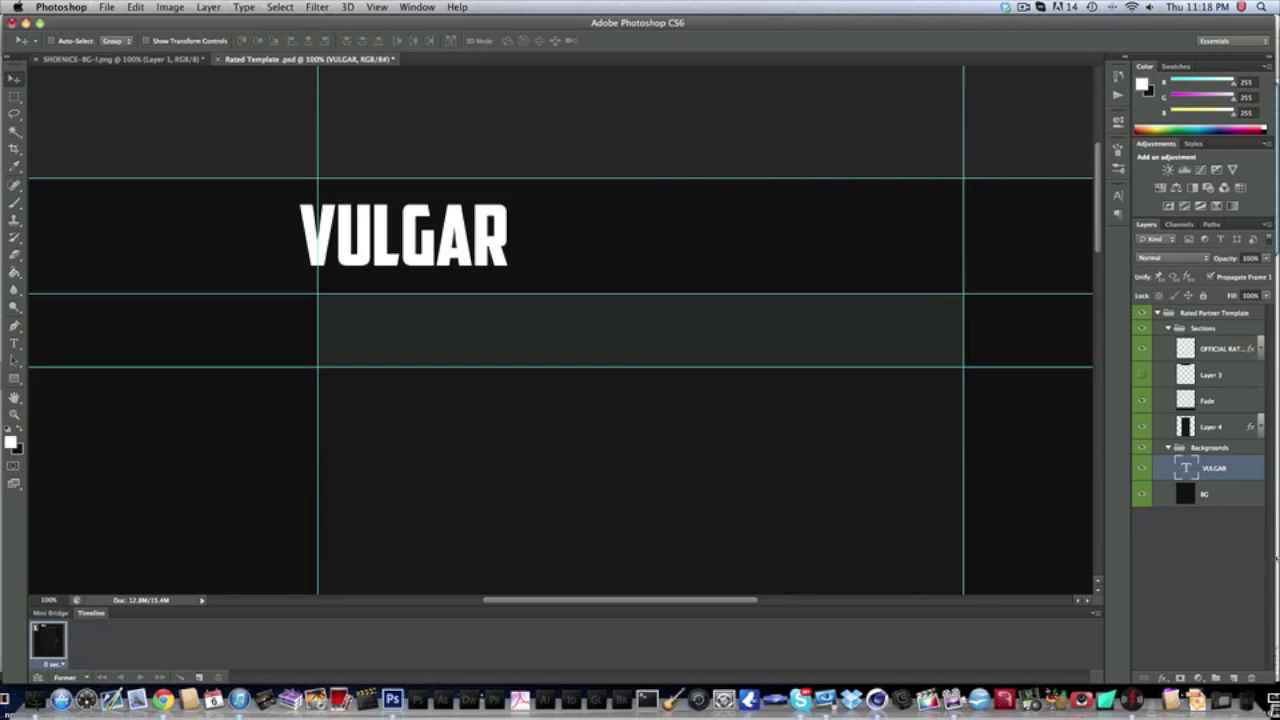
Add a Gradient Overlay to the VULGAR layer using the light-to-dark green preset, reversed so the light green is on top
left_click(1163, 678)
left_click(1185, 628)
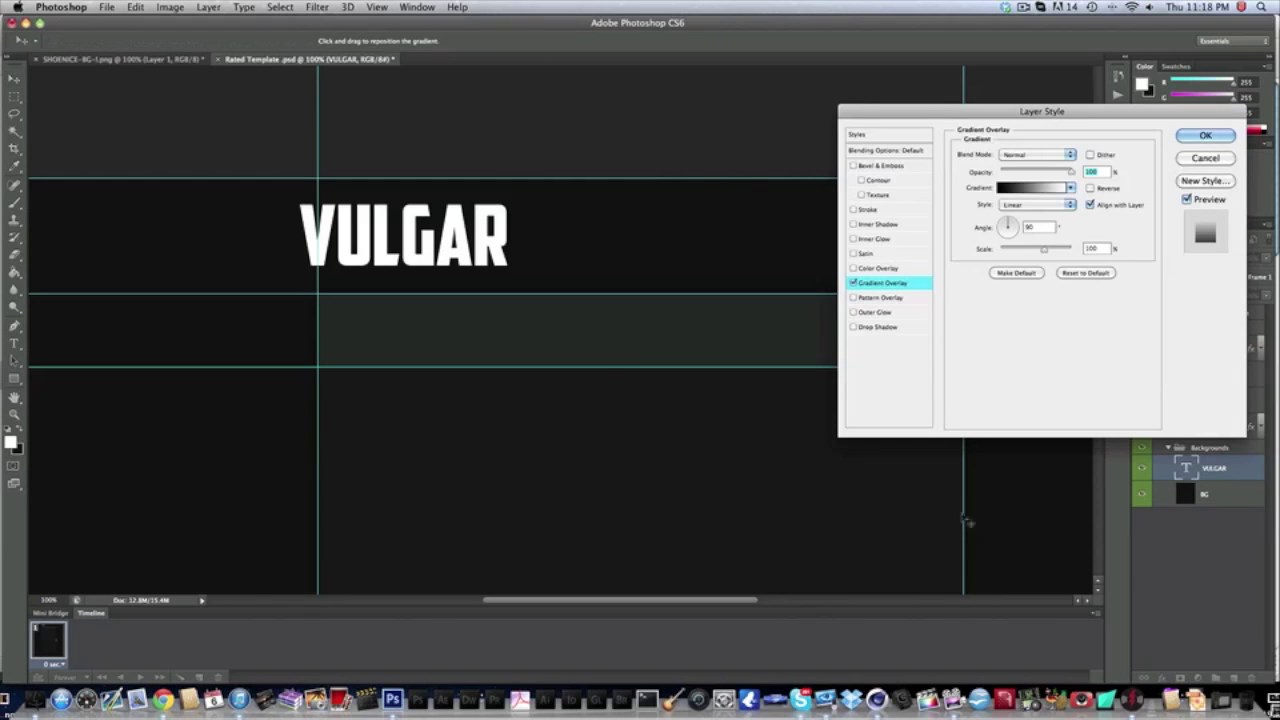
left_click(1050, 190)
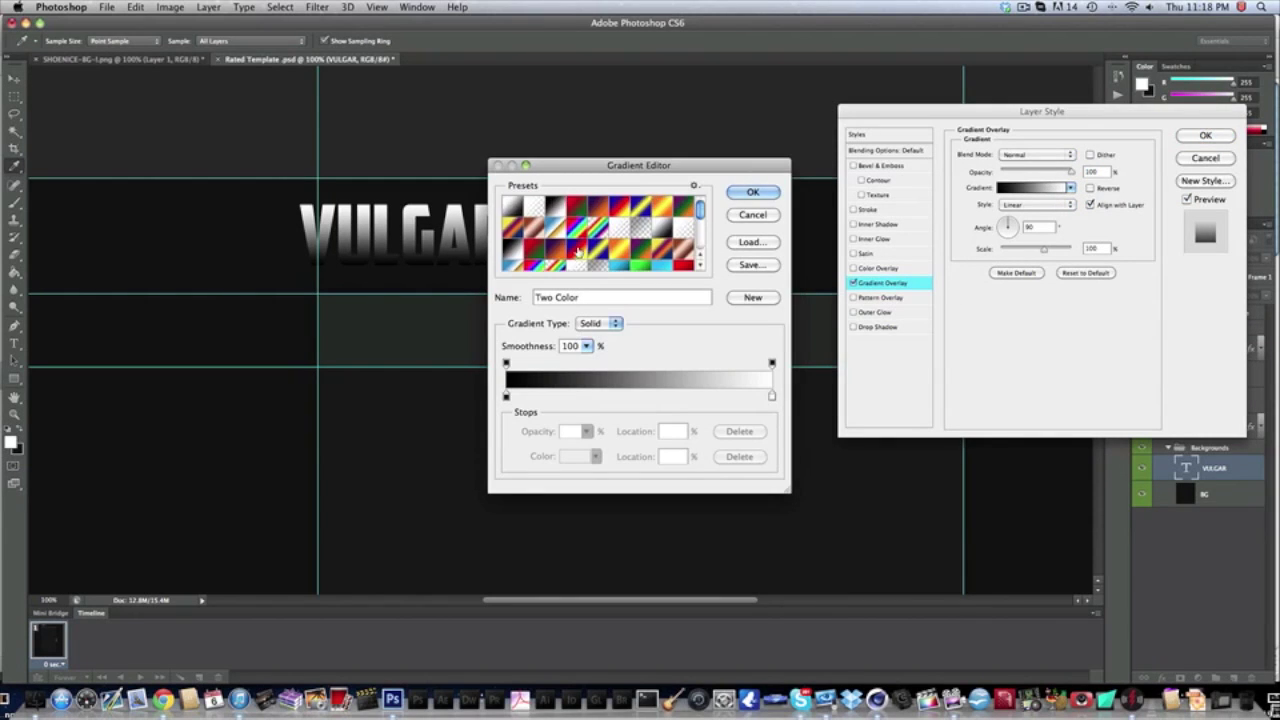
scroll(583, 246, "down", 3)
left_click(688, 242)
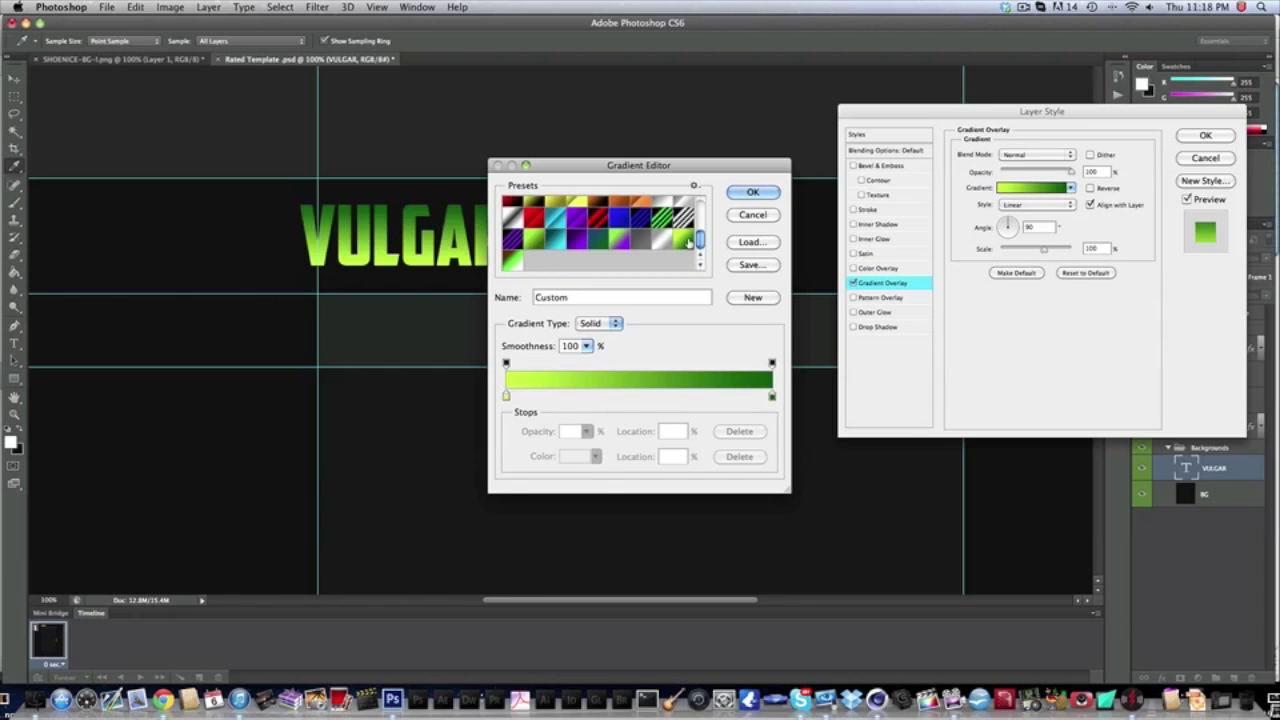
key("Return")
left_click(1090, 188)
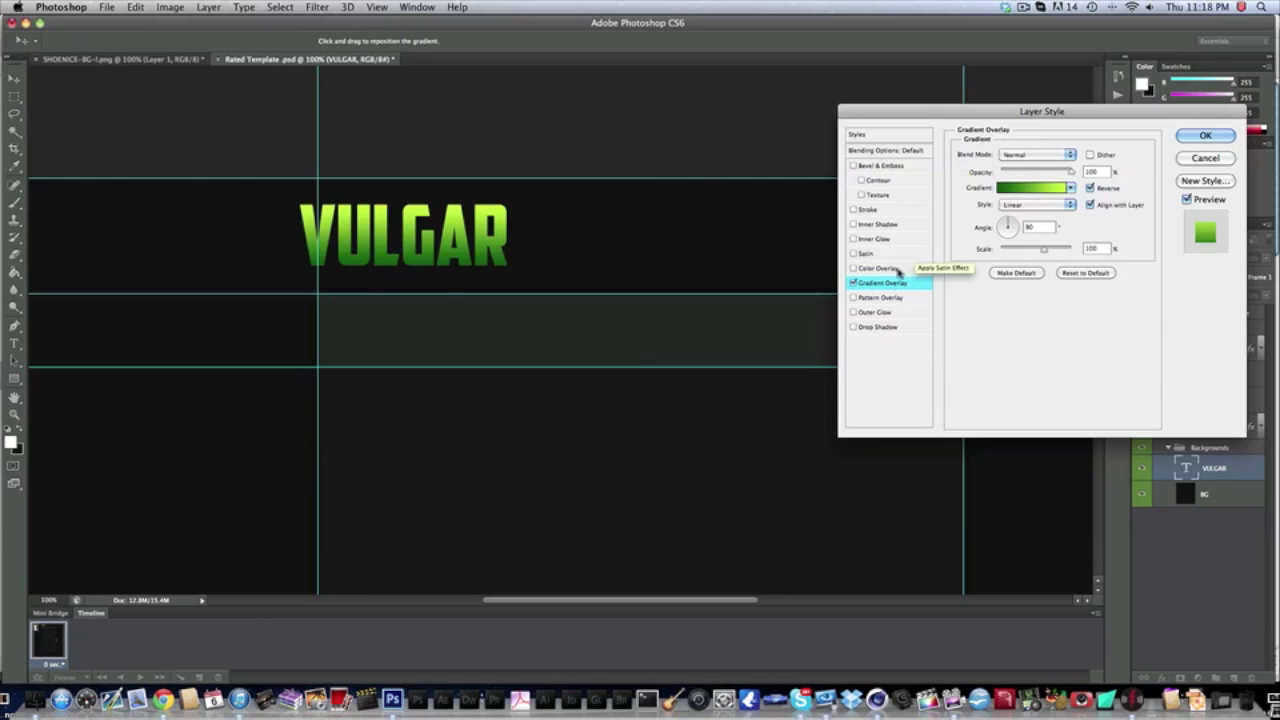
Add Bevel & Emboss to the title with Use Global Light off, angle 119°, altitude 0°, size 1 px and highlight opacity 25%
left_click(895, 166)
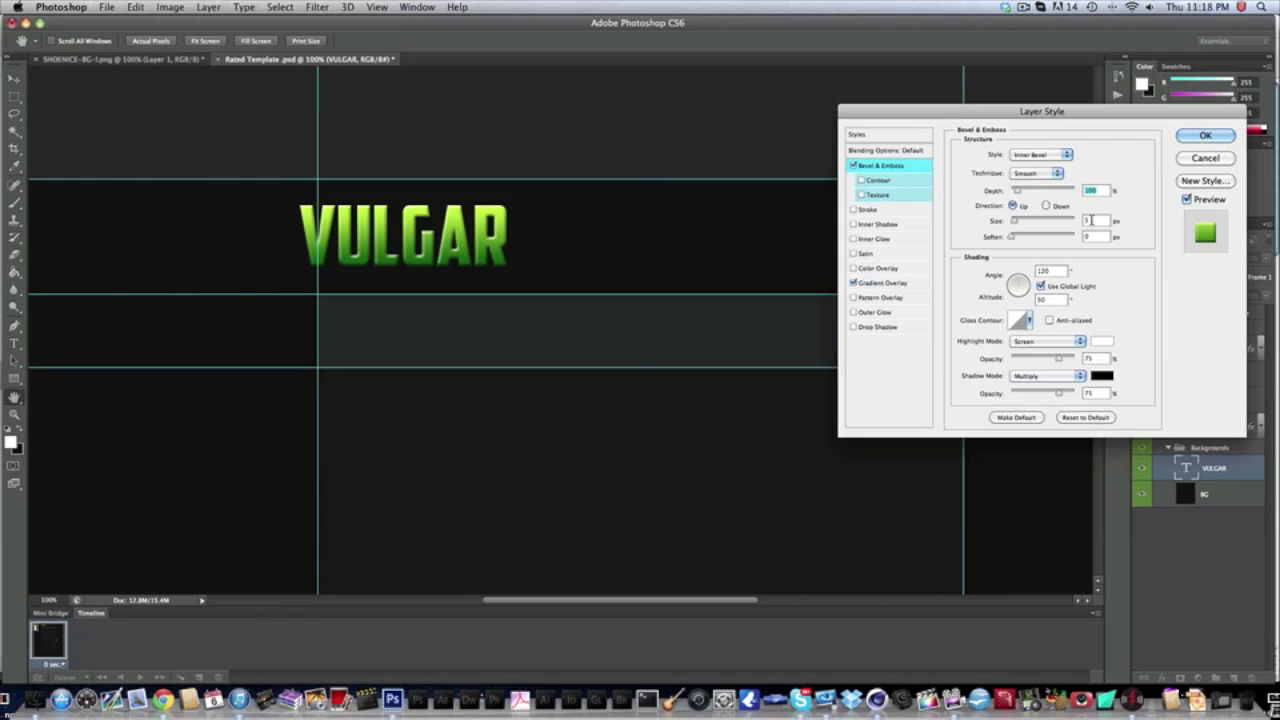
left_click(1041, 287)
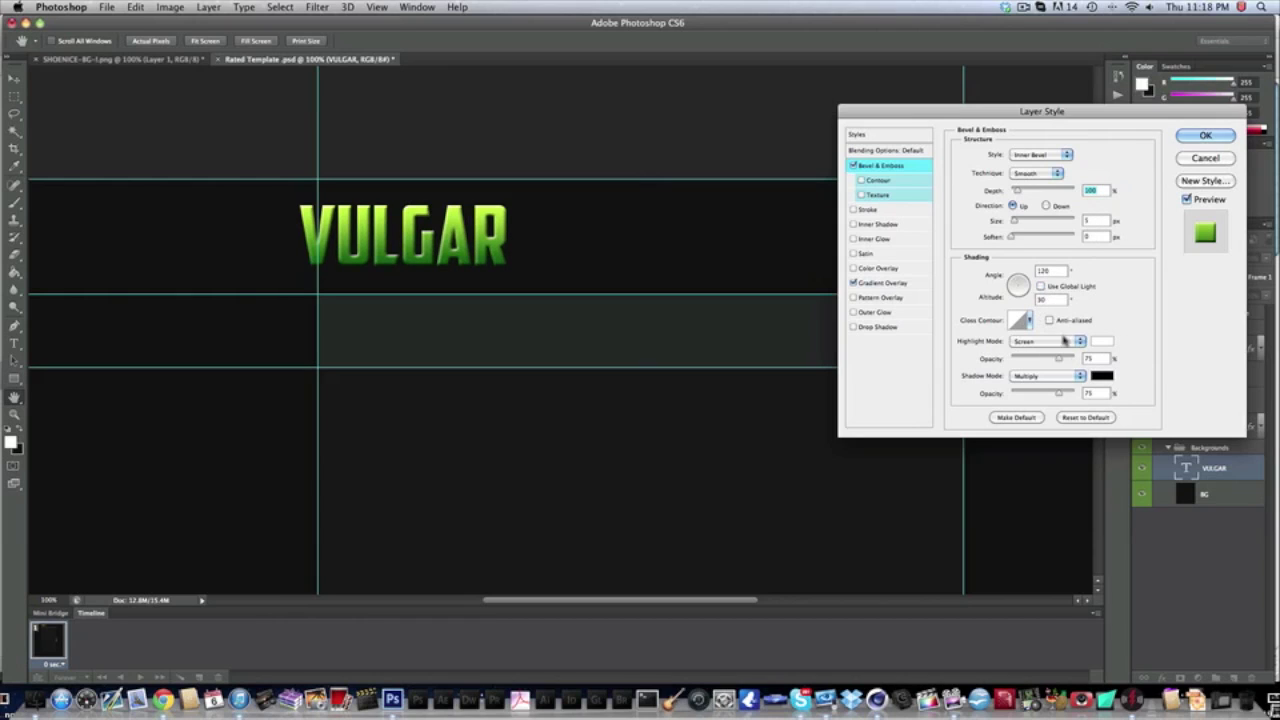
left_click_drag(1016, 280, 1012, 274)
key("Tab")
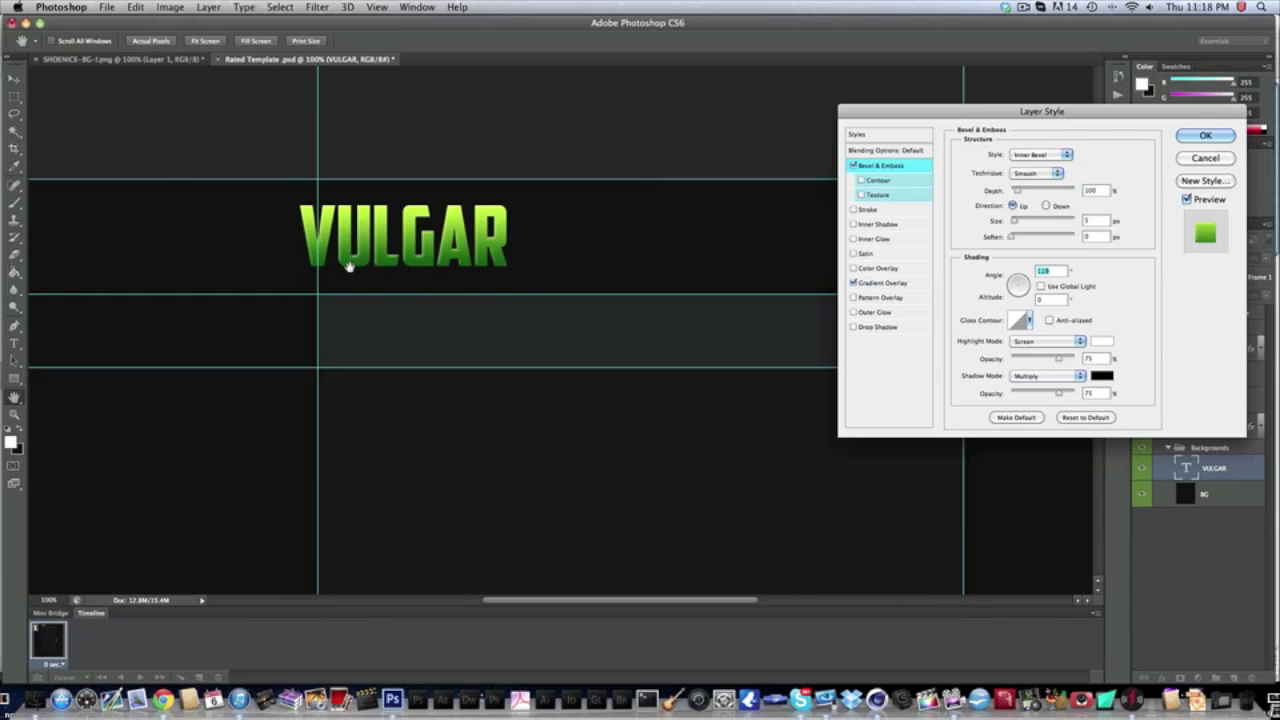
left_click(1088, 219)
type("1")
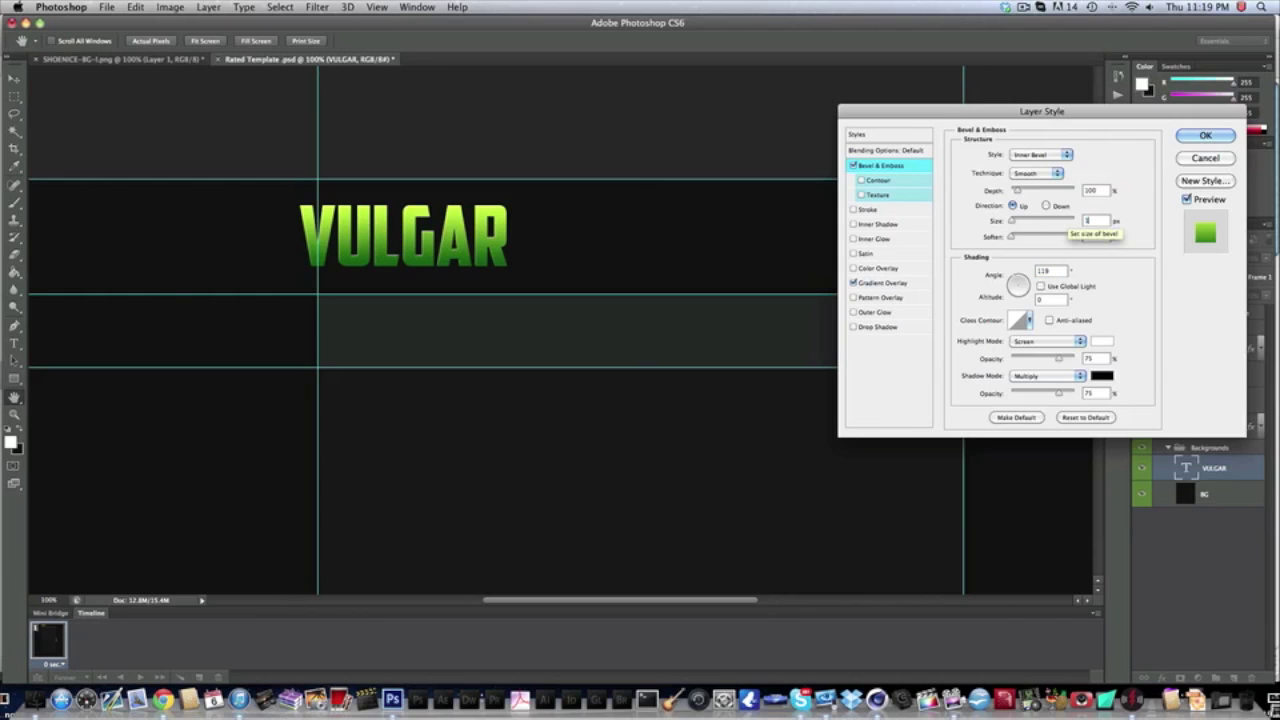
left_click(1101, 356)
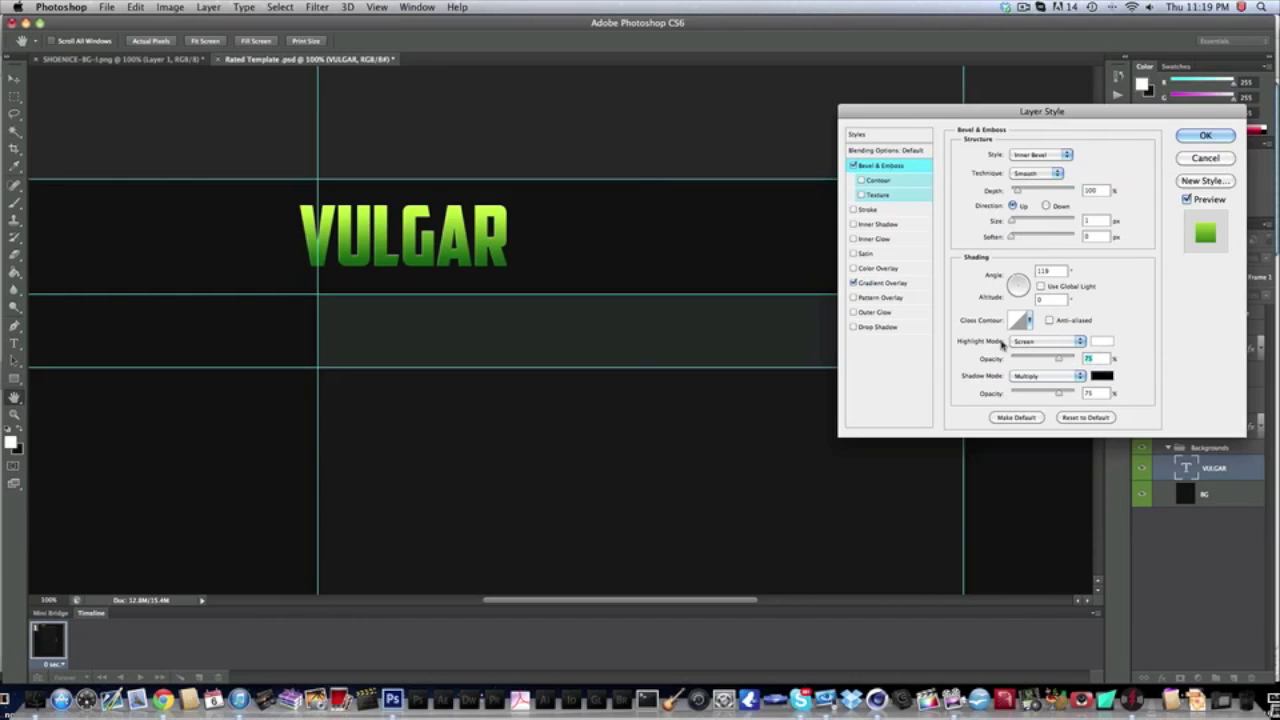
type("25")
Add an Inner Shadow to the title with distance 1 px, size 1 px and opacity 100%
left_click(878, 224)
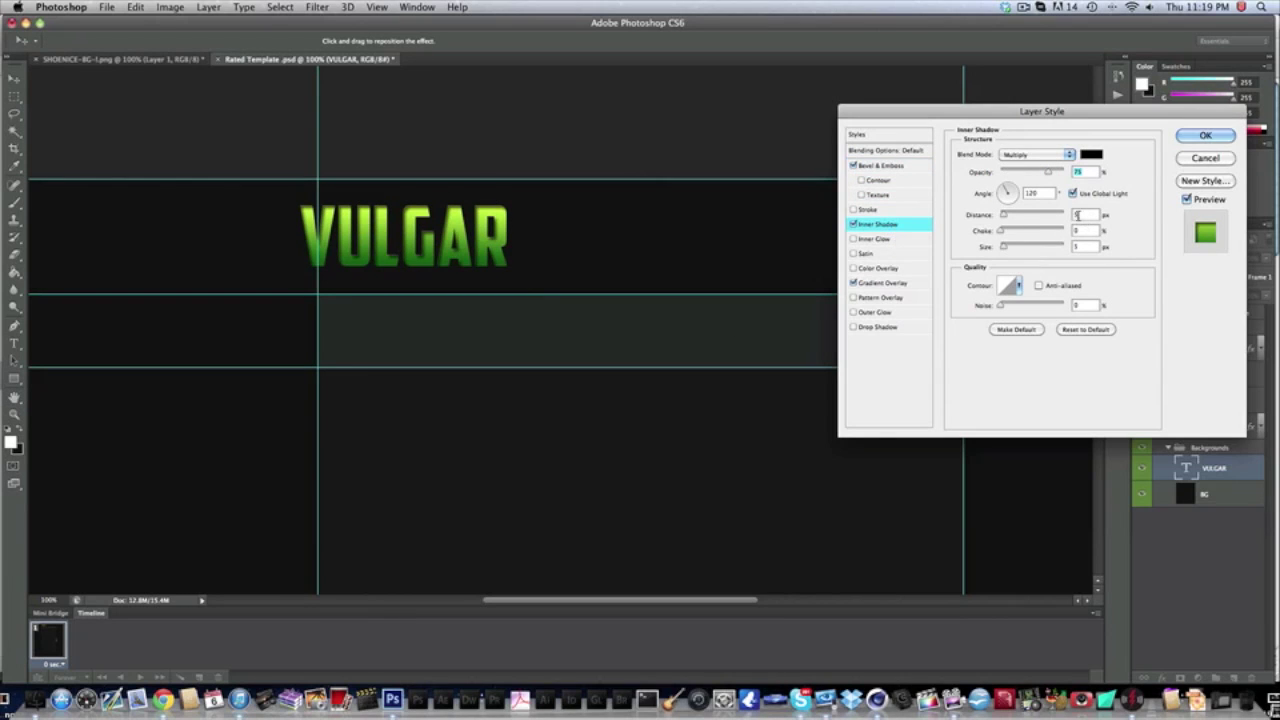
left_click_drag(1023, 219, 1003, 216)
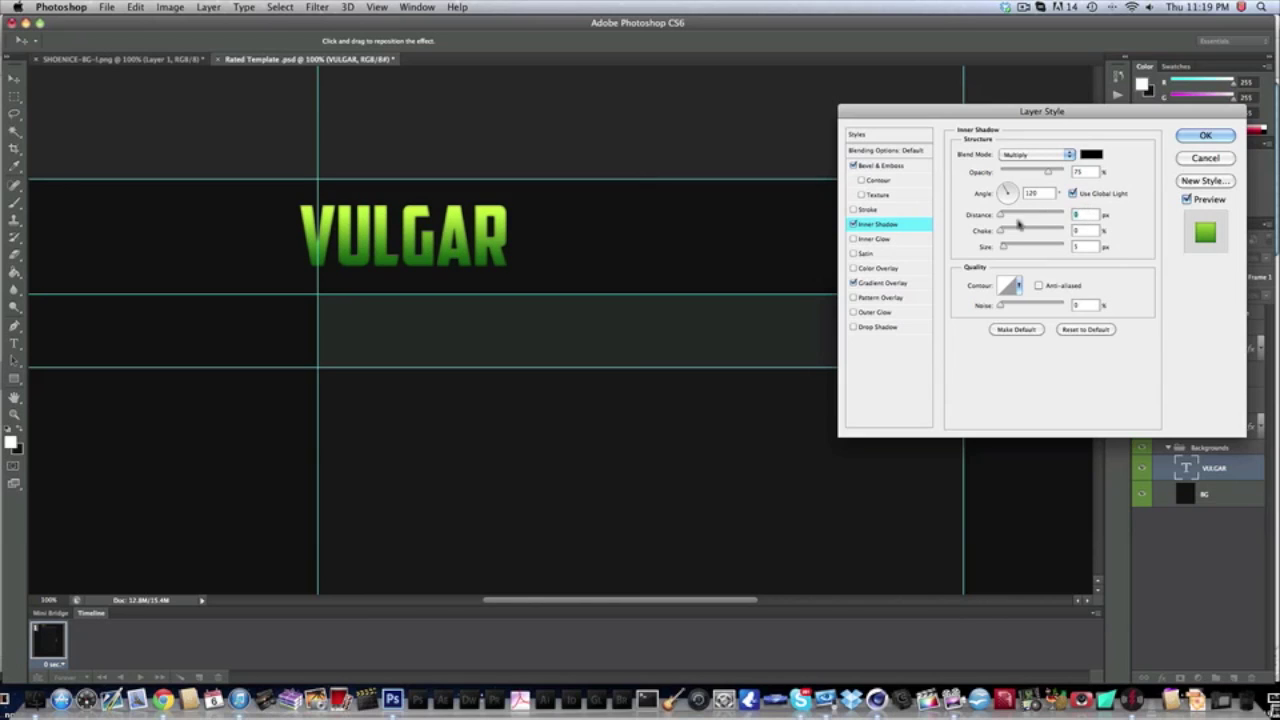
type("1")
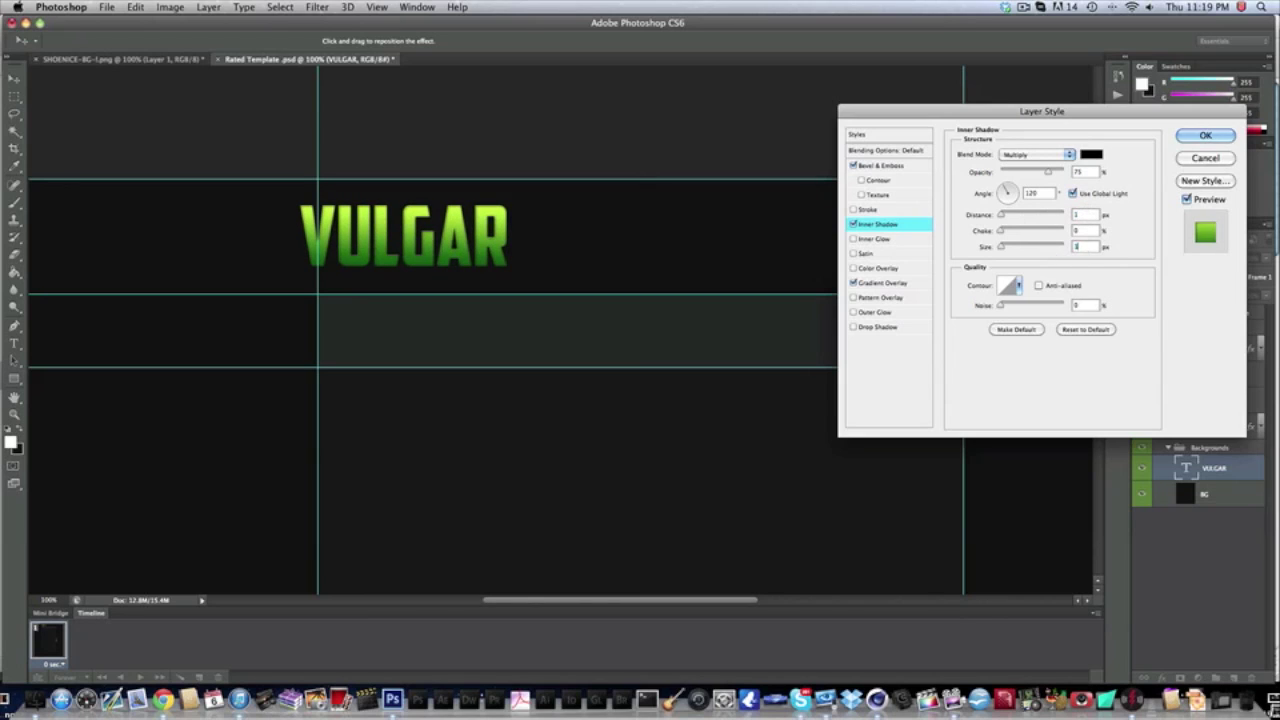
left_click_drag(1047, 172, 1128, 173)
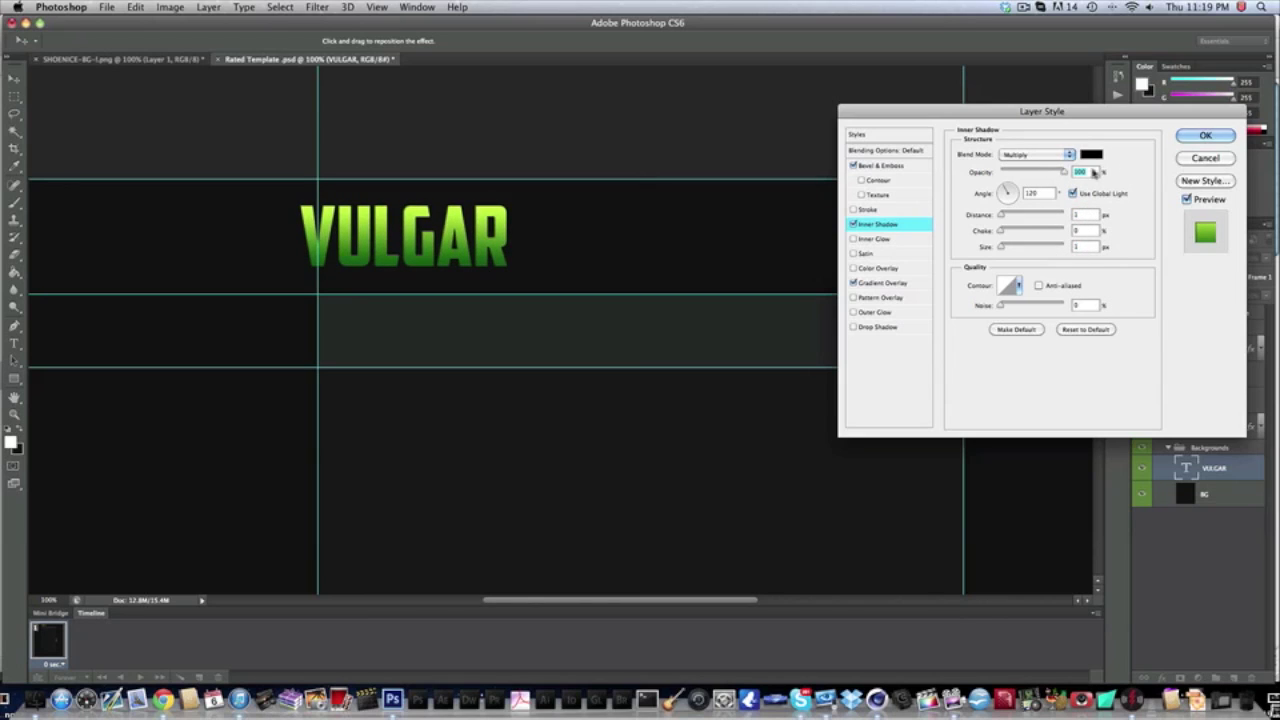
Make the Inner Shadow white (#ffffff) with Overlay blending, and set its angle to 119° with Use Global Light off
left_click(1092, 155)
left_click(506, 410)
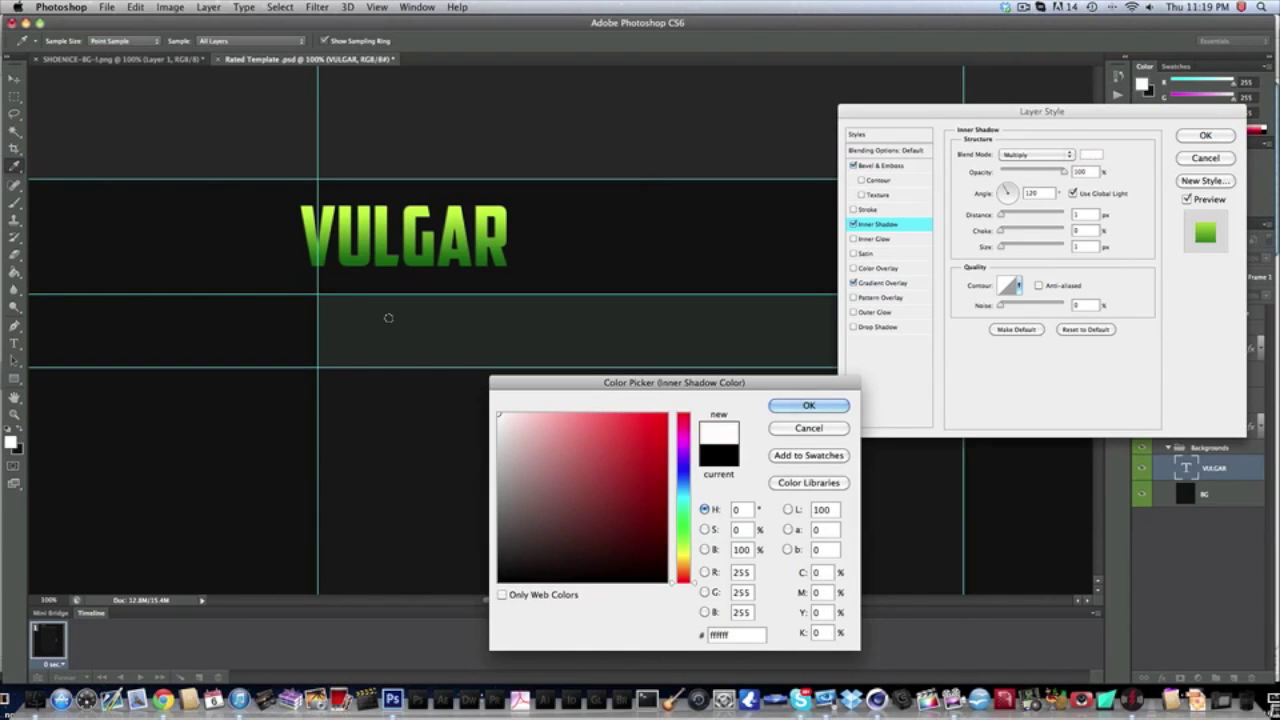
left_click(809, 406)
left_click(1036, 155)
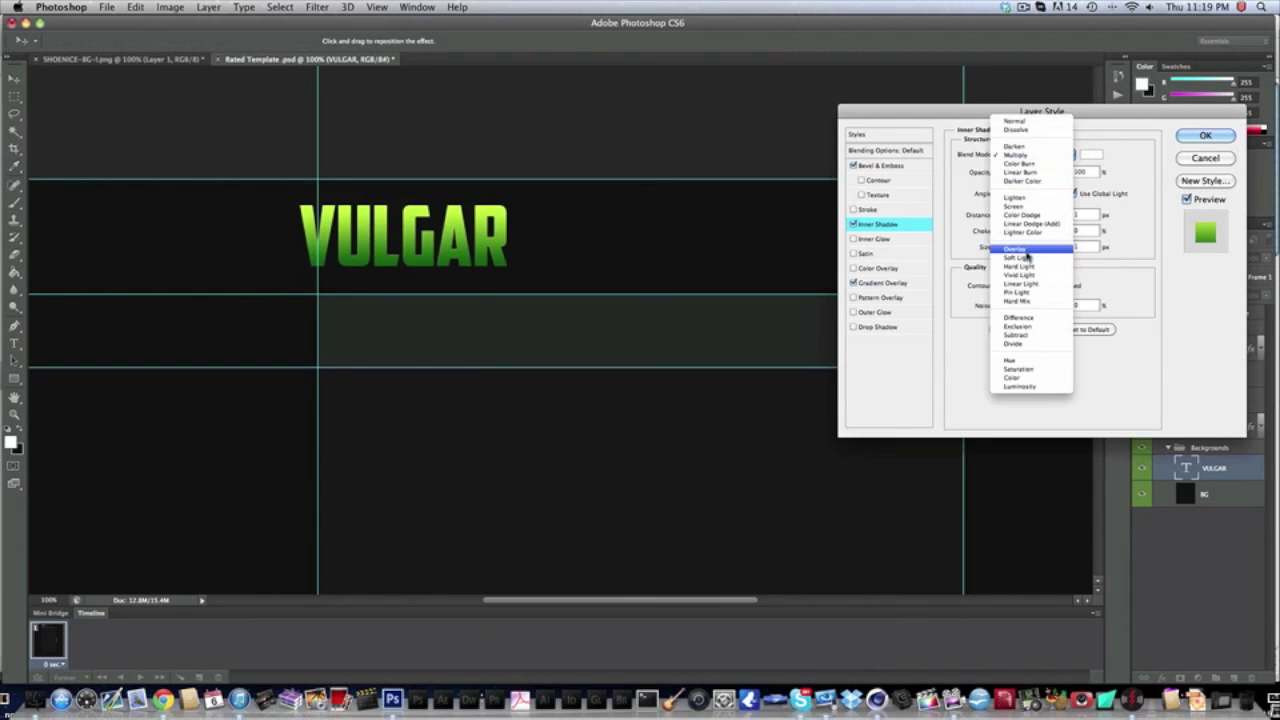
left_click(1030, 252)
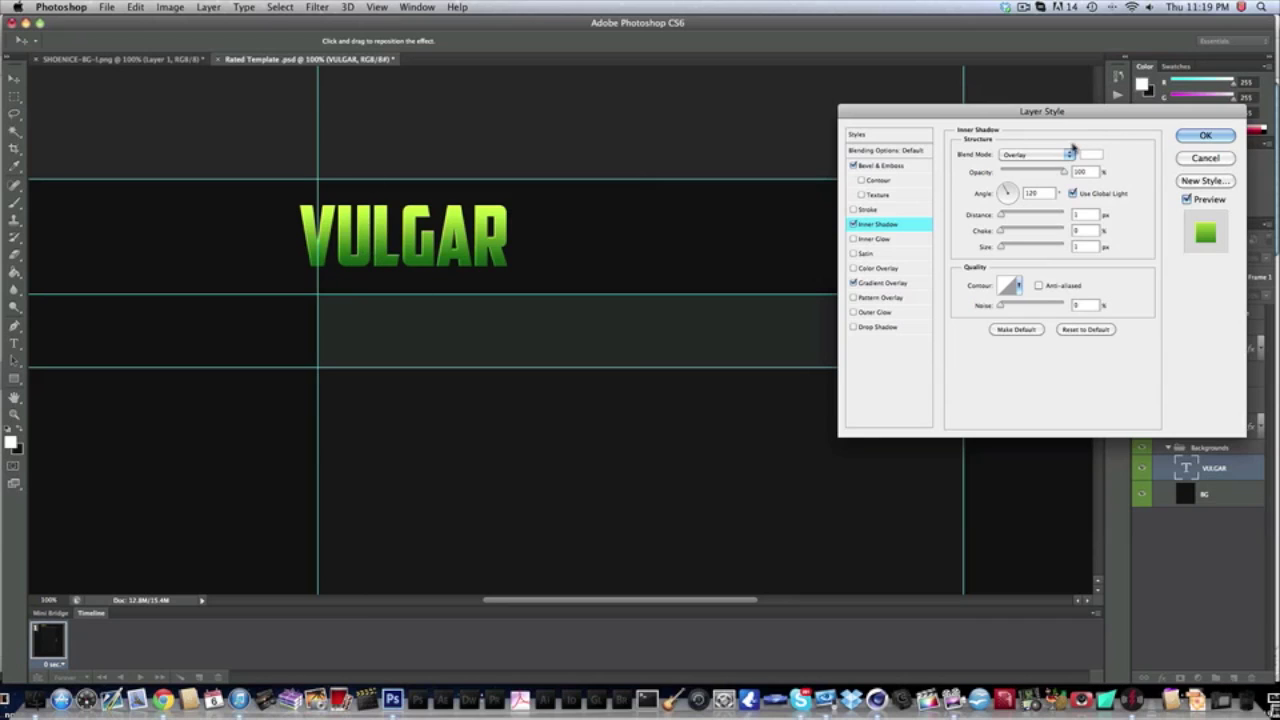
left_click(1010, 197)
left_click(1073, 193)
type("119")
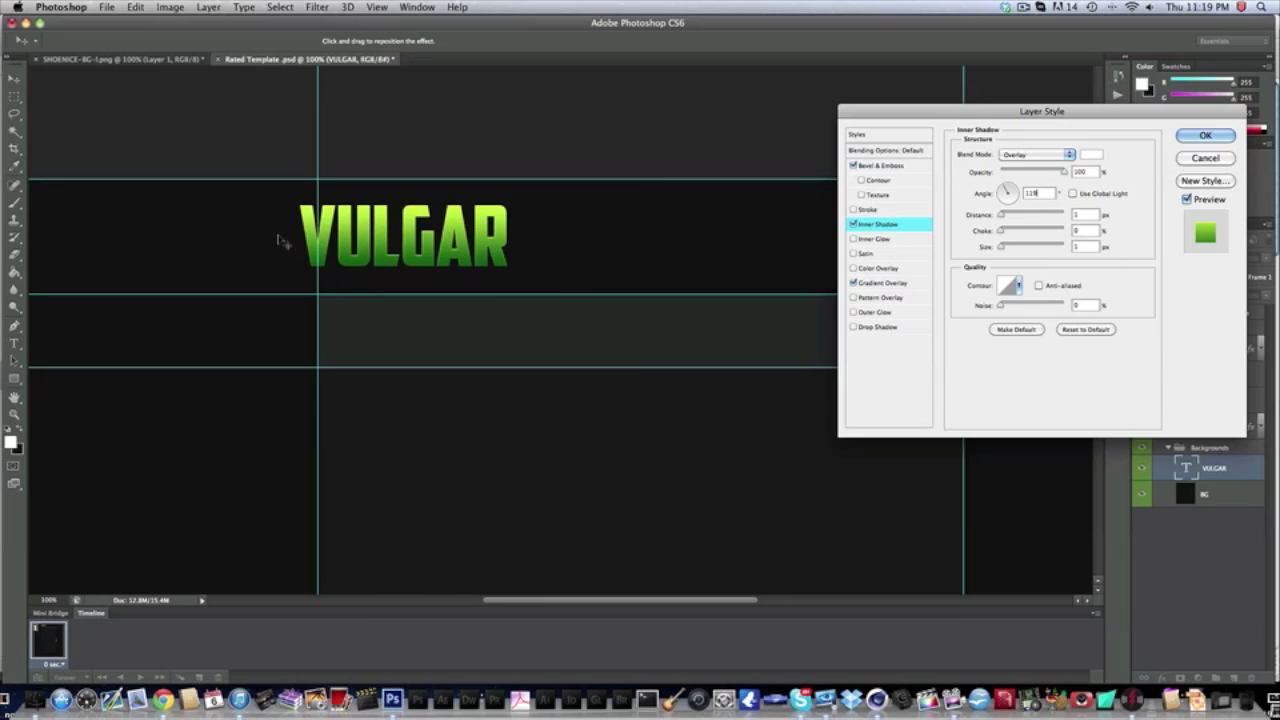
Add a white Inner Glow with Overlay blending, size 1 px and opacity 25%, and apply the layer style to the title
left_click(856, 239)
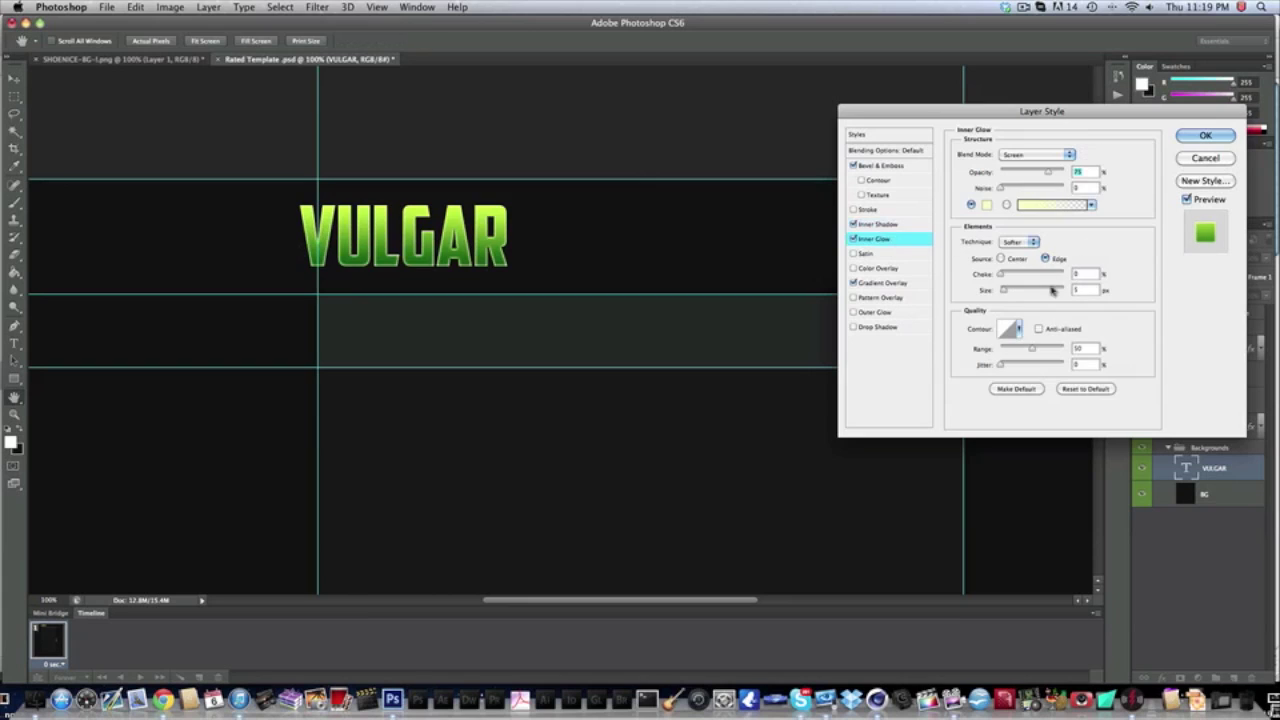
left_click_drag(1037, 292, 1002, 290)
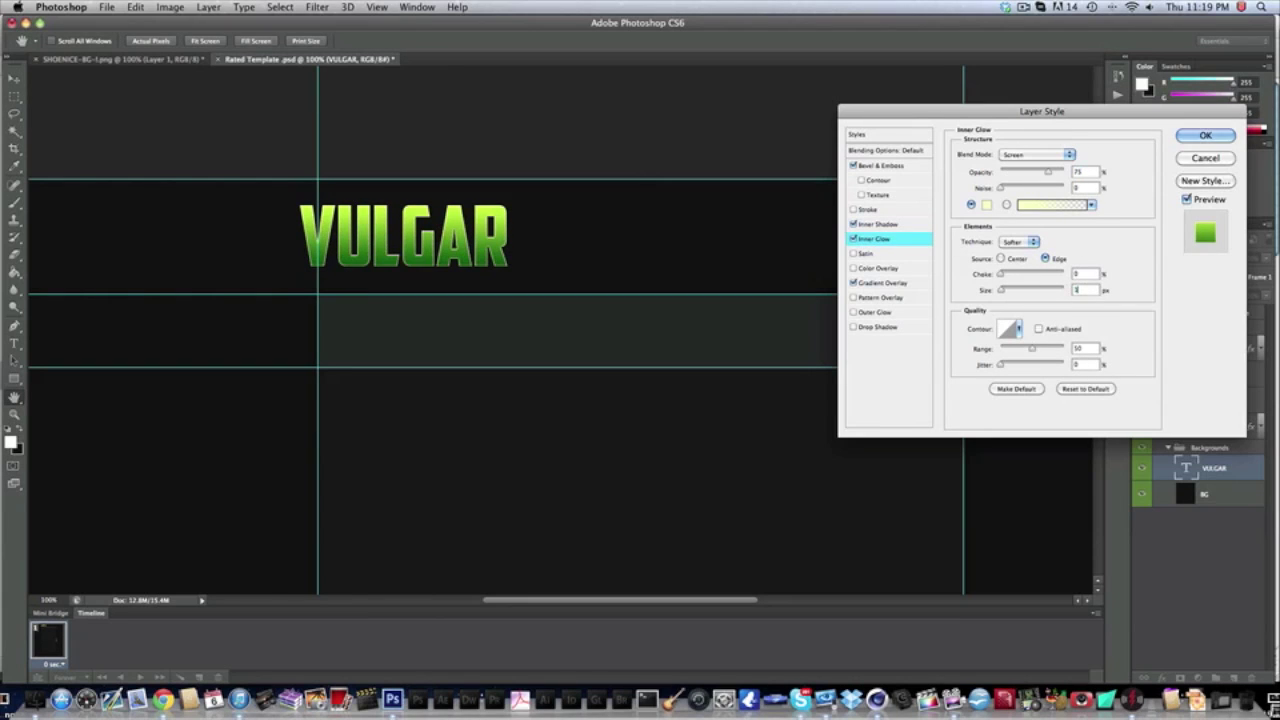
left_click_drag(1047, 172, 1140, 177)
left_click(1025, 158)
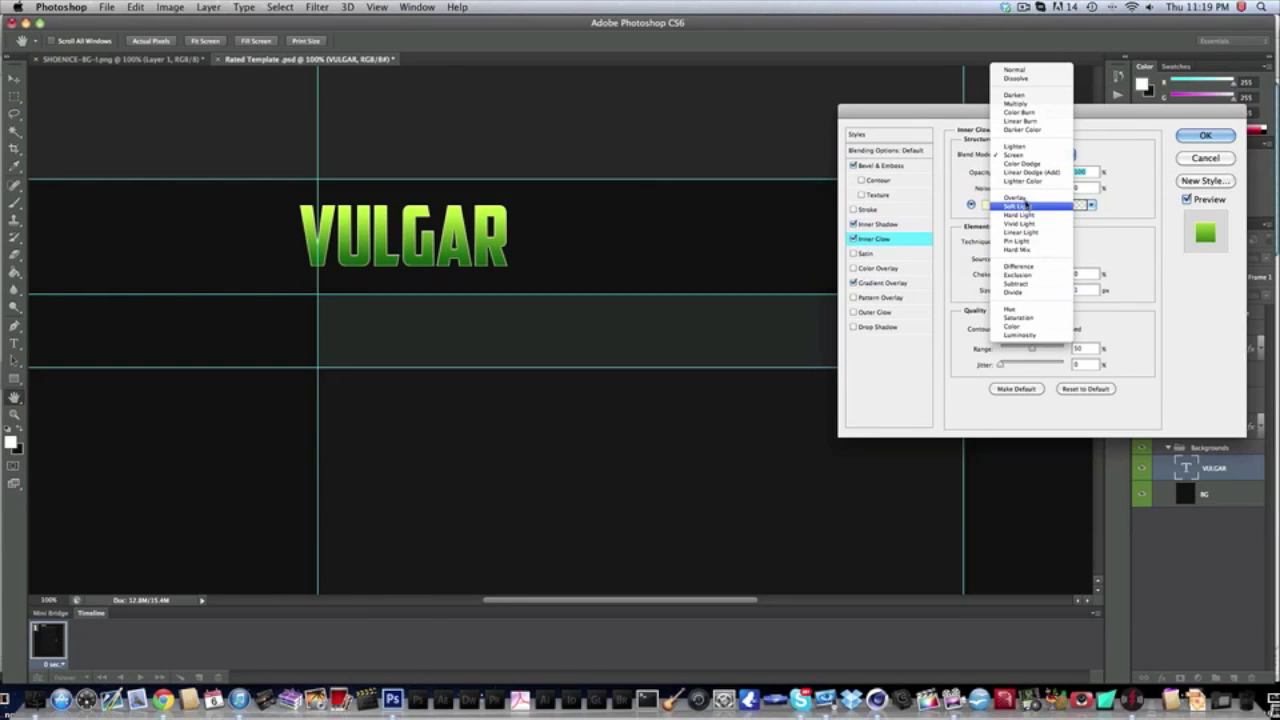
left_click(1028, 206)
left_click(986, 205)
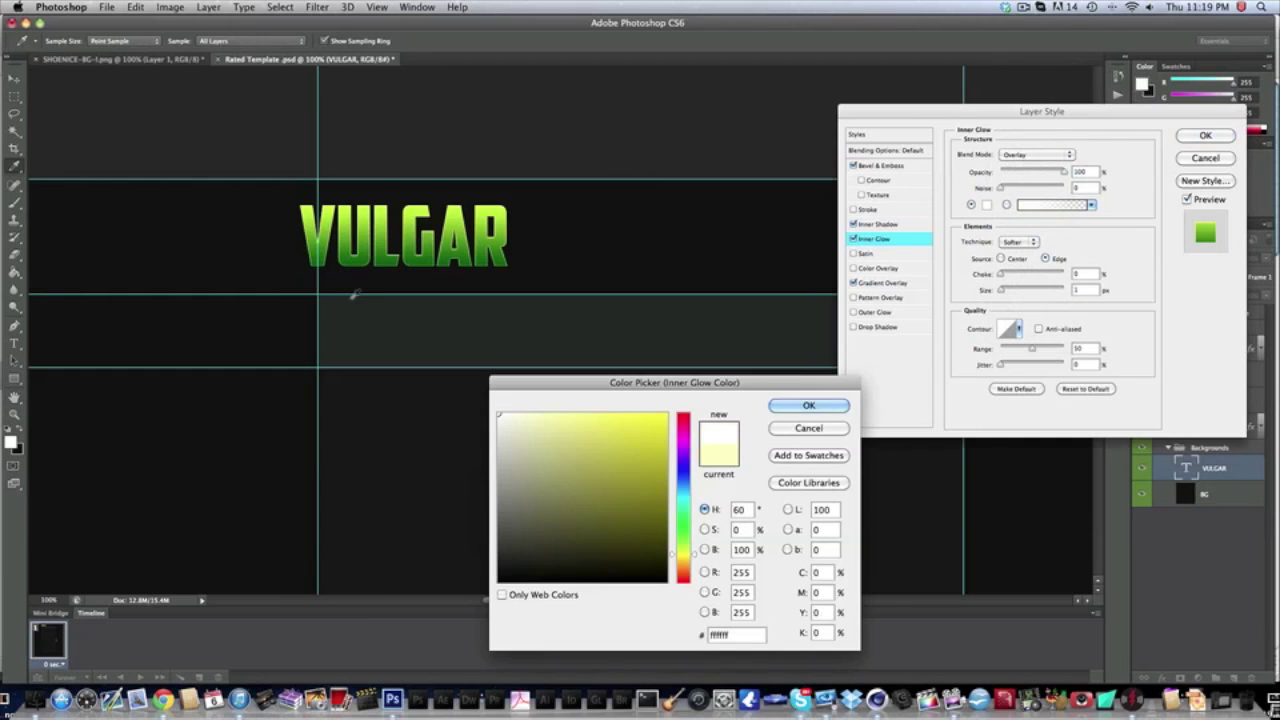
key("Return")
double_click(1080, 172)
type("25")
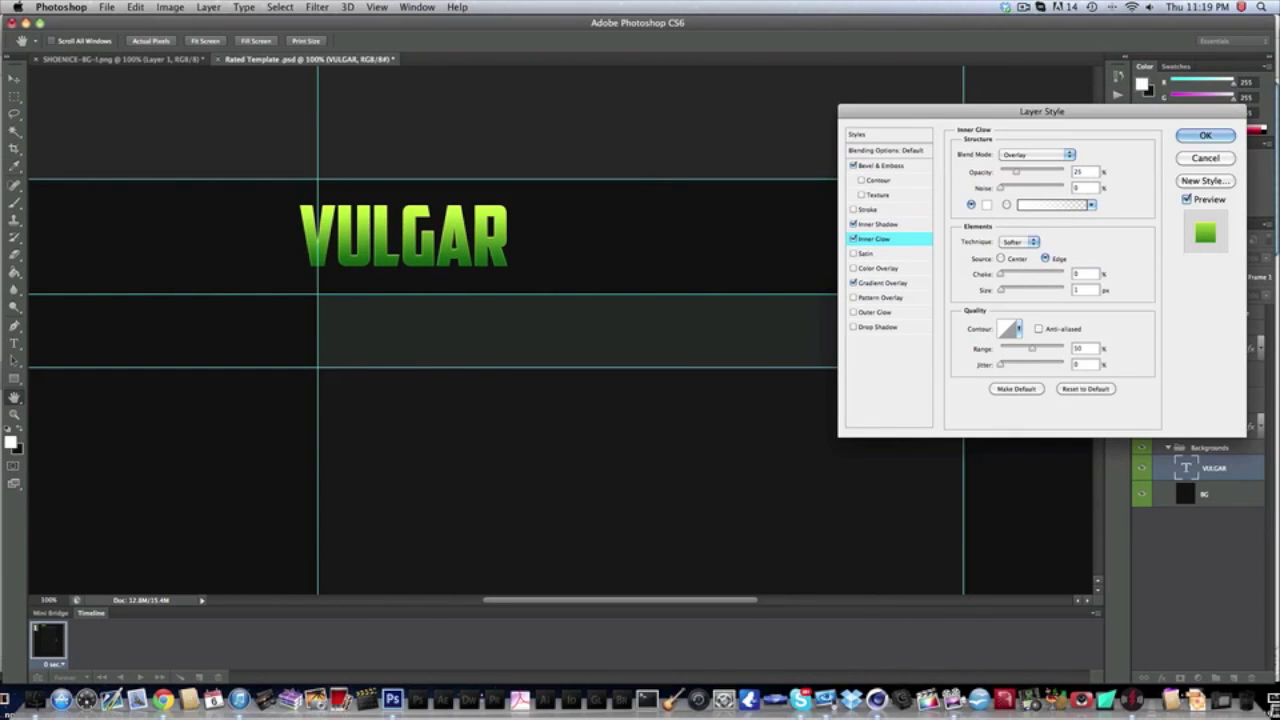
key("Return")
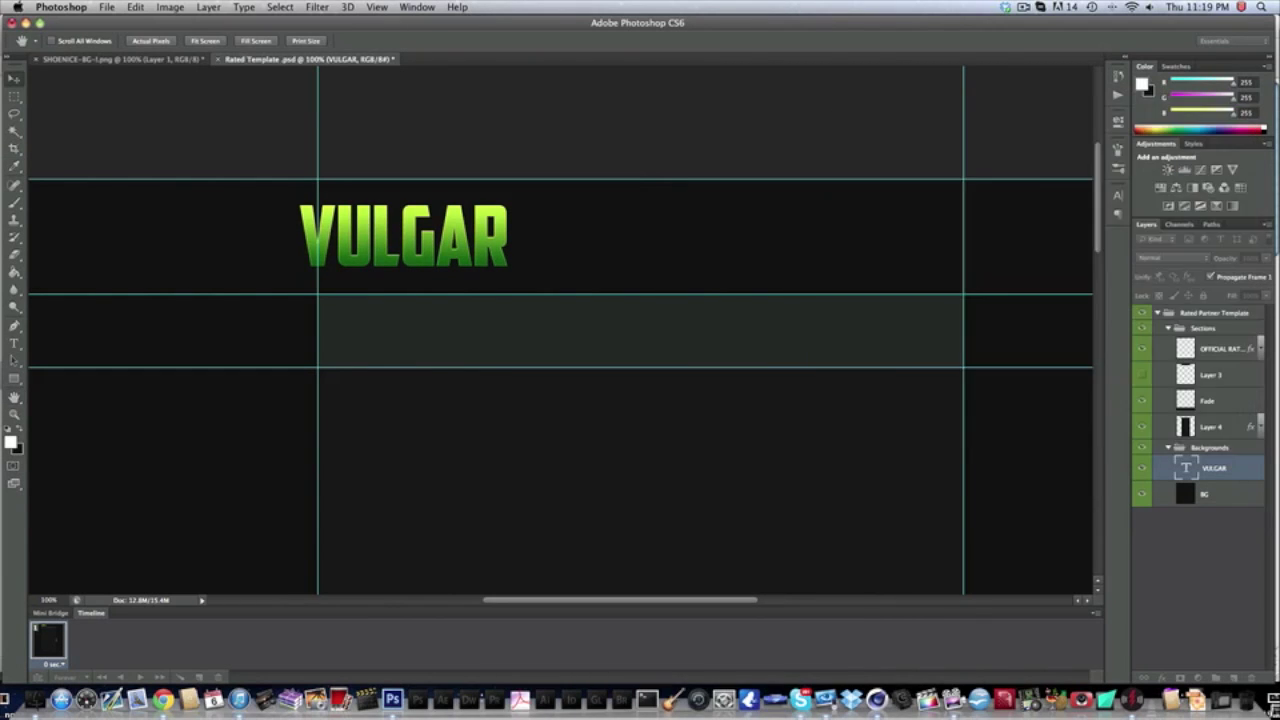
Add a Drop Shadow to the VULGAR layer with distance 0 px, spread 20% and size 10 px
left_click(1259, 470)
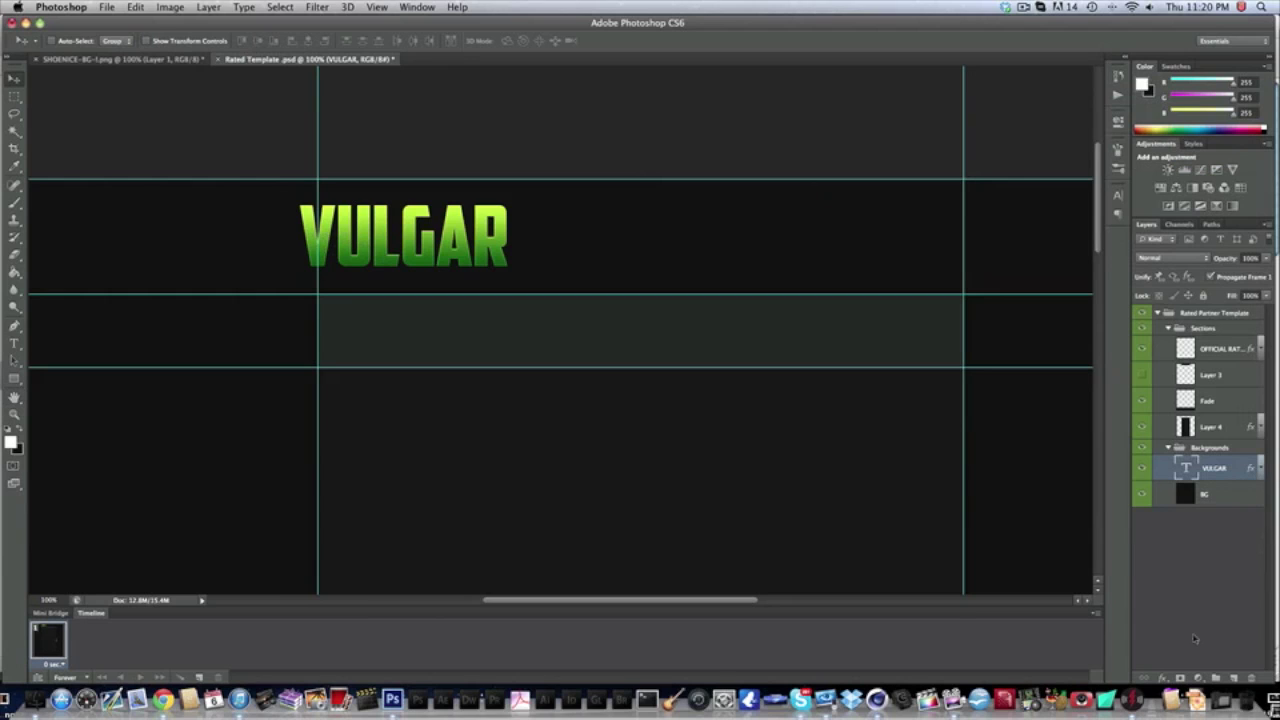
left_click(1162, 678)
left_click(1178, 655)
double_click(1088, 213)
type("0")
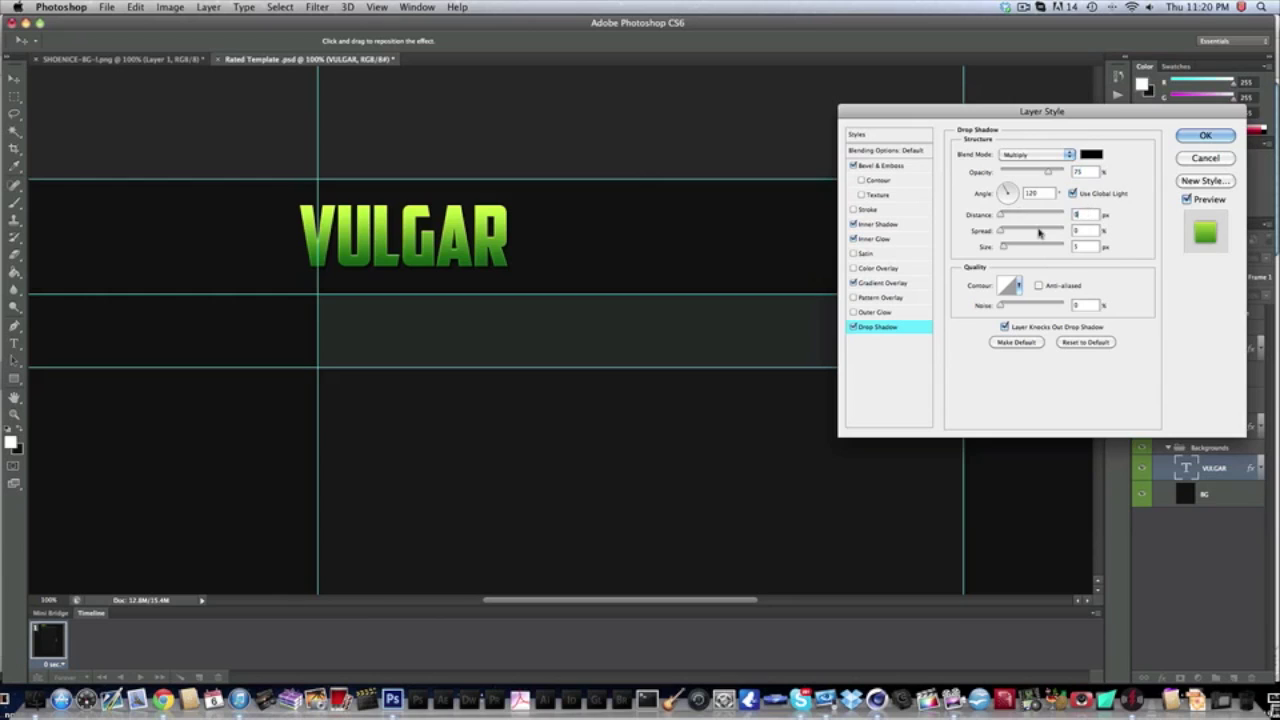
key("Tab")
type("20")
key("Tab")
type("10")
double_click(1088, 171)
key("Return")
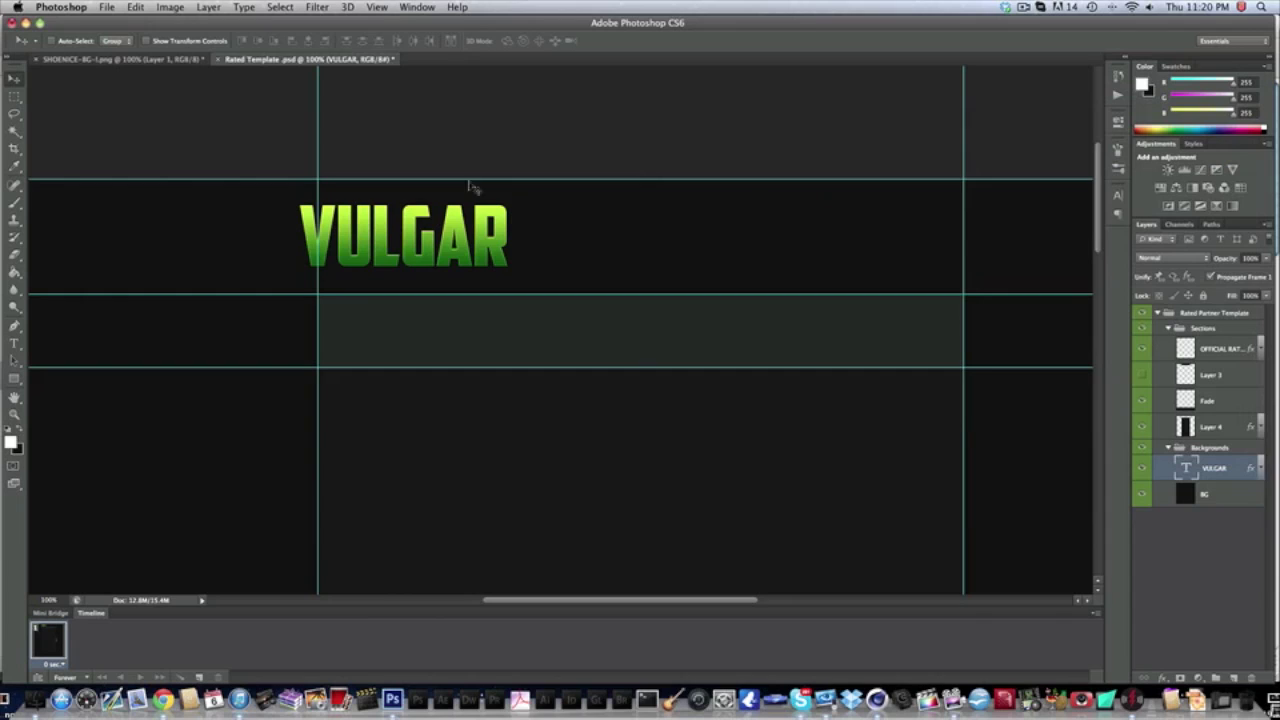
Try the white-to-grey gradient style preset on the VULGAR title and undo it
left_click(1236, 494)
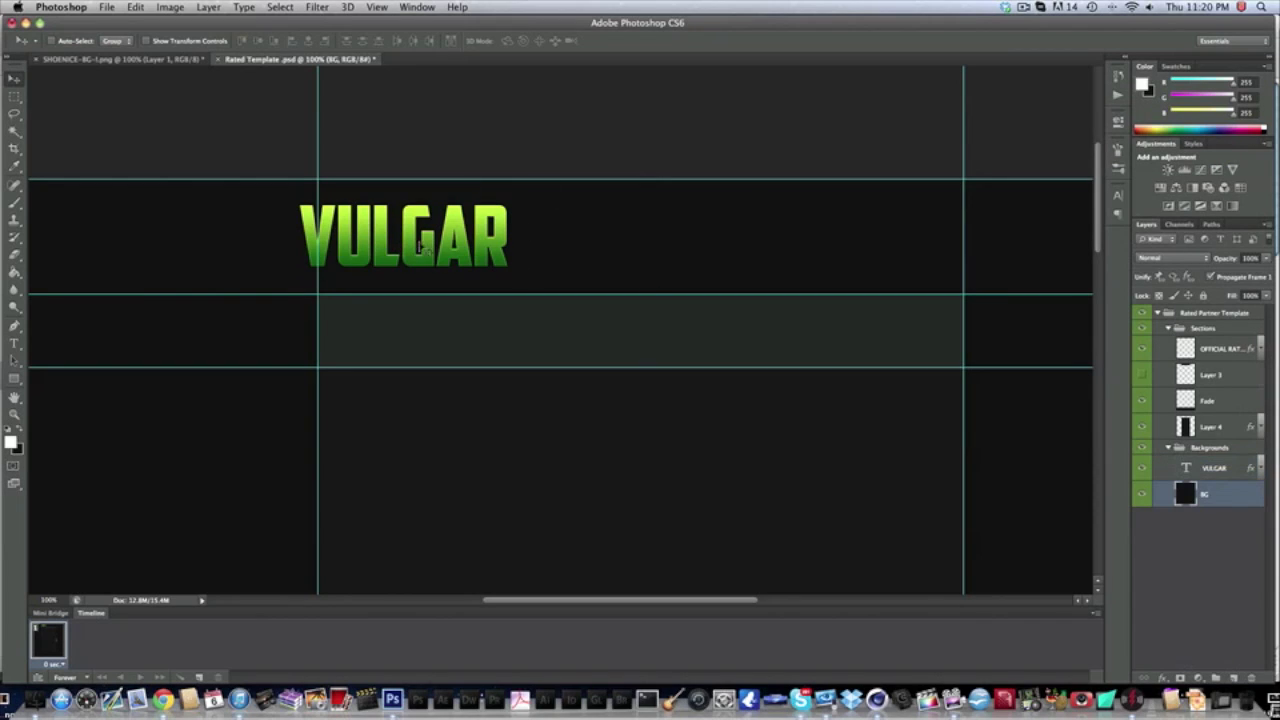
left_click(1231, 472)
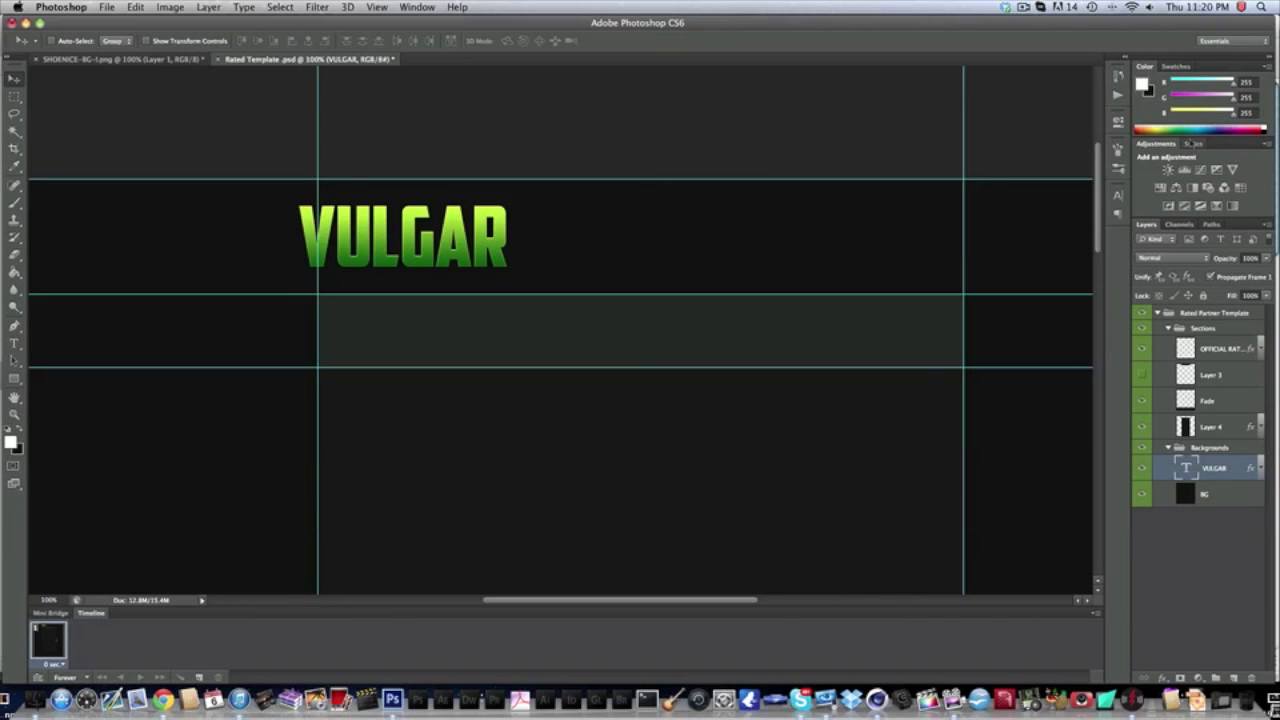
left_click(1190, 143)
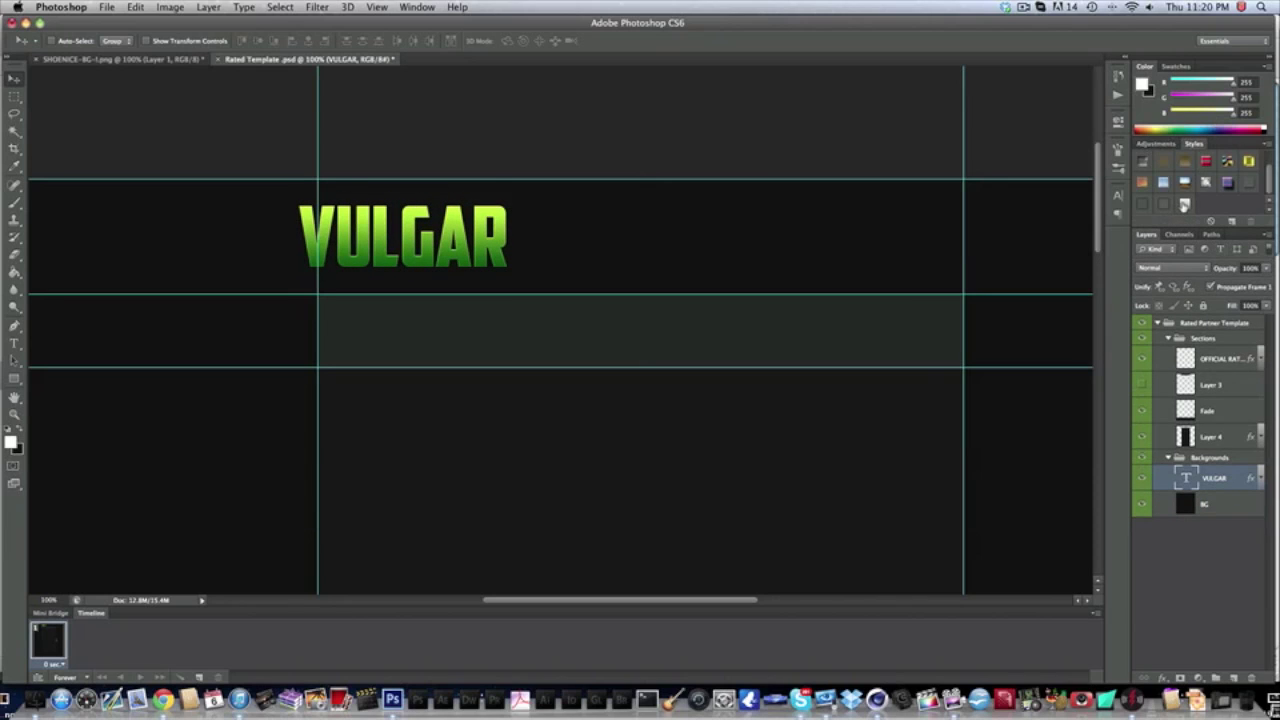
left_click(1185, 204)
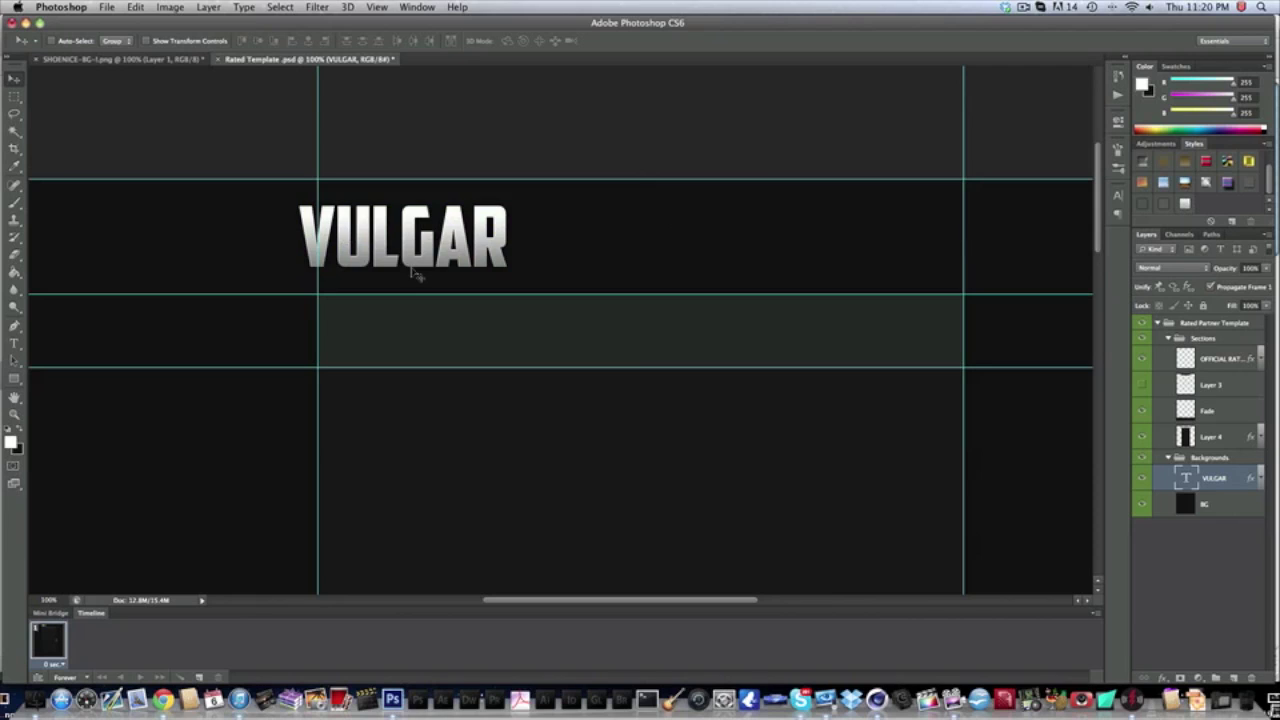
key("super+z")
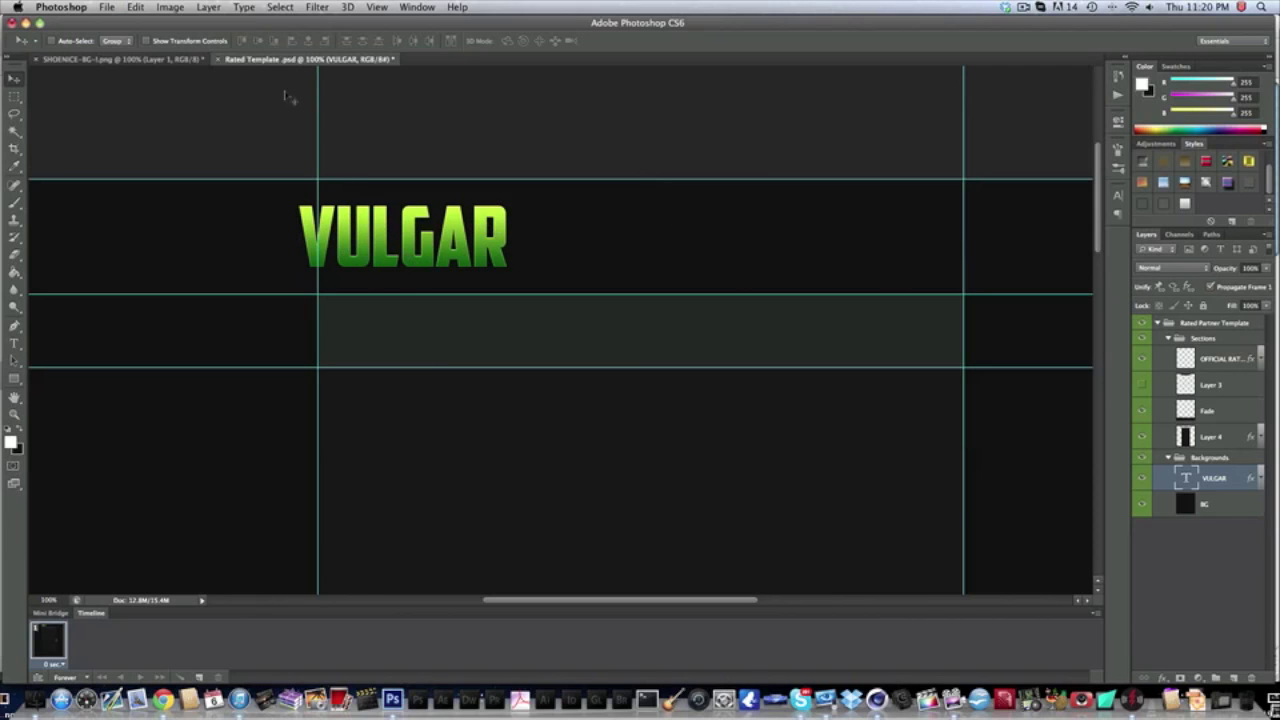
Compare the template's VULGAR header with the header in the SHOENICE-BG-1.png reference document
left_click(150, 59)
left_click(300, 59)
scroll(463, 211, "down", 5)
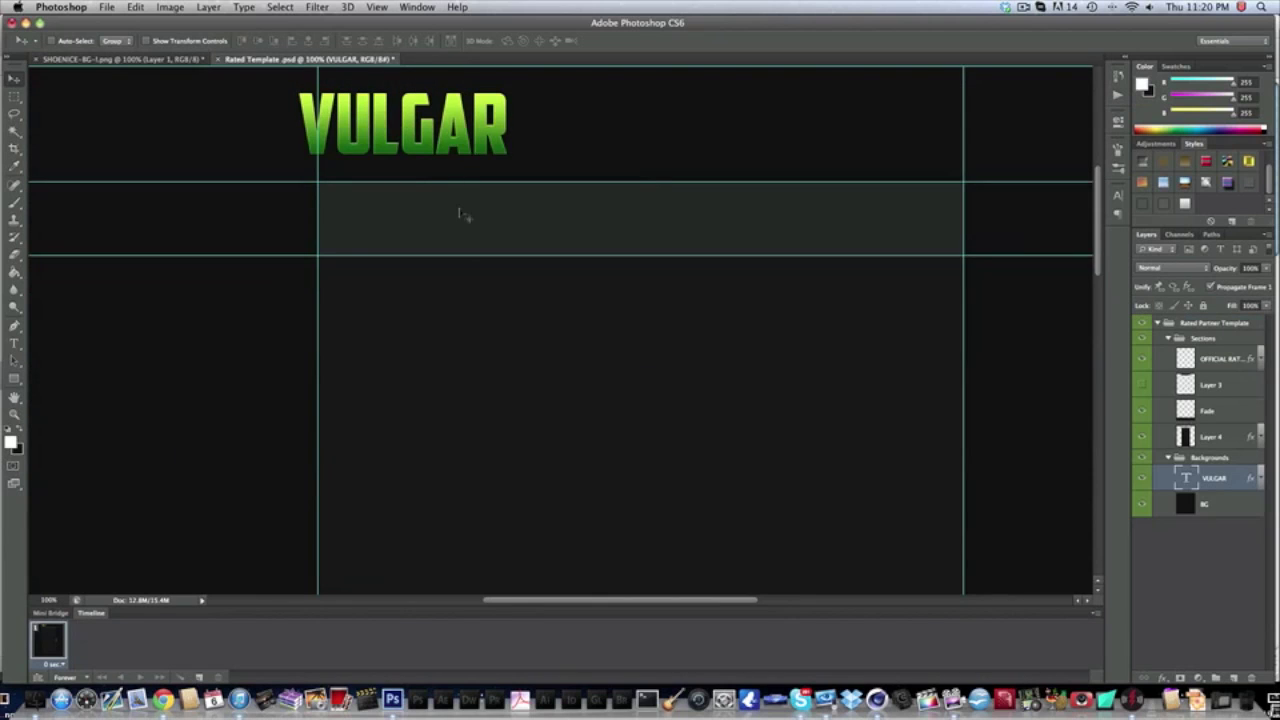
scroll(410, 175, "up", 4)
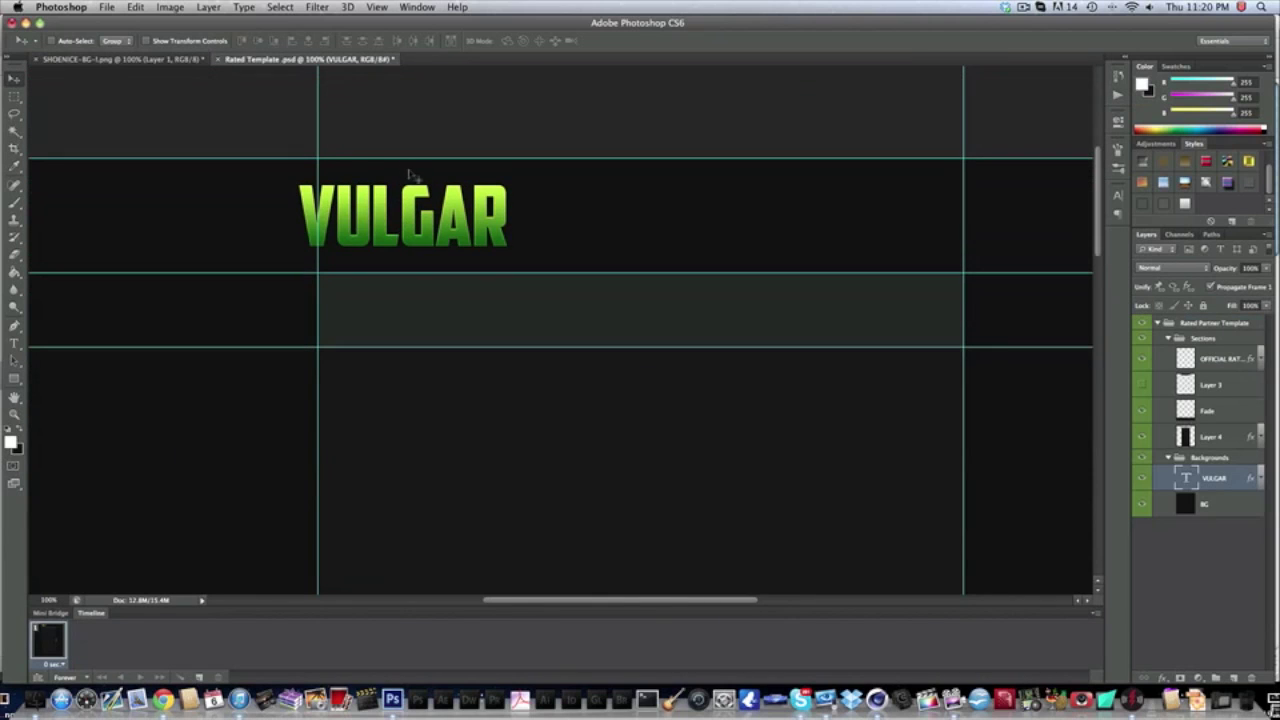
left_click(157, 58)
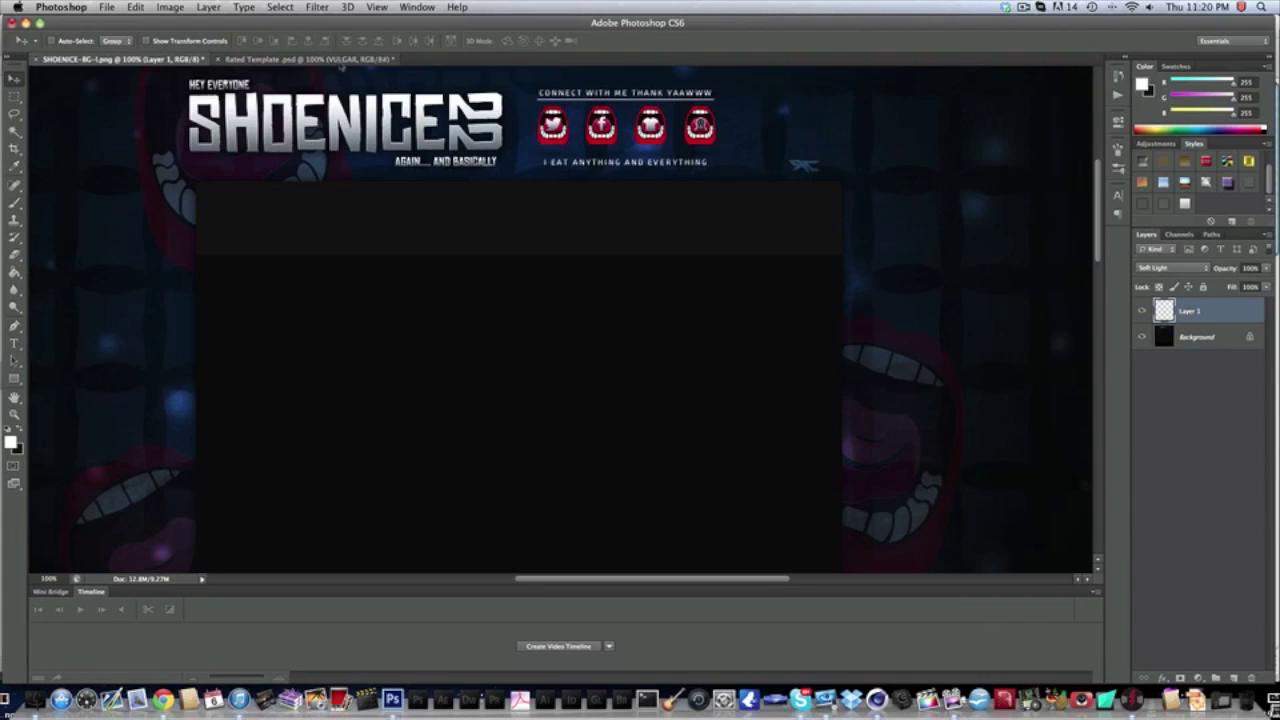
left_click(348, 61)
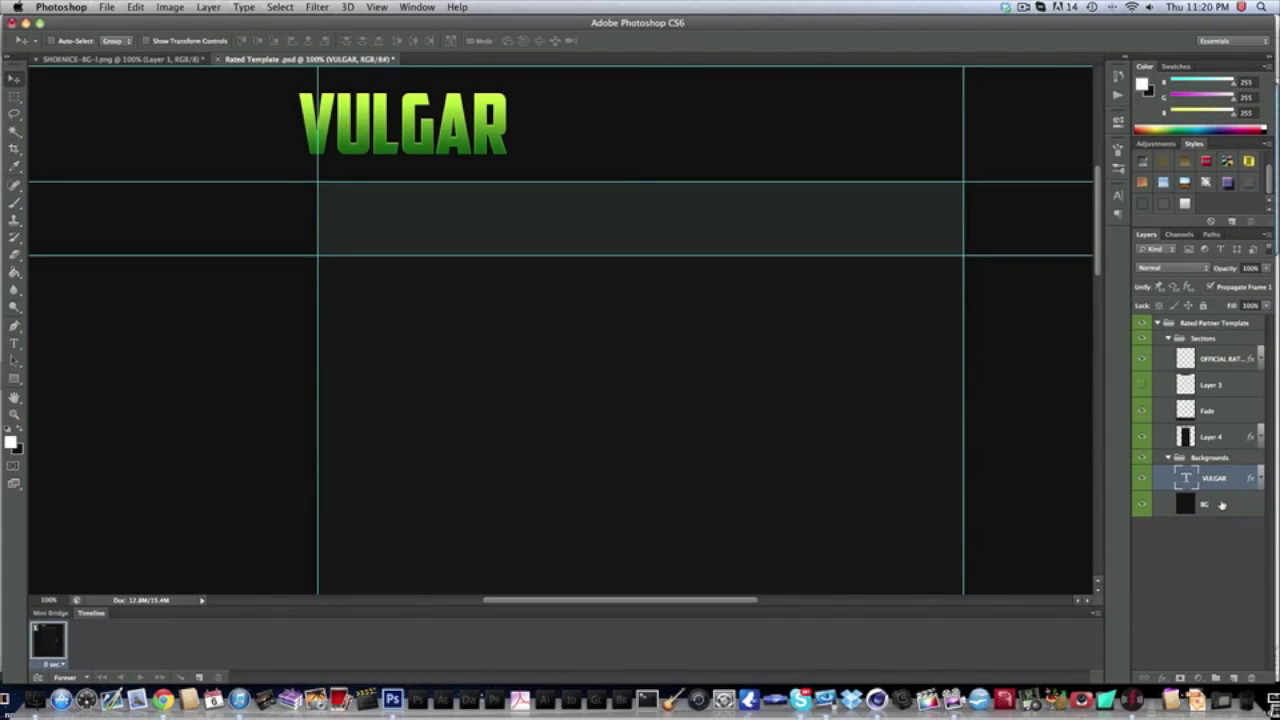
On a new layer above BG, paint a single soft 1250 px brush glow in lime green (#b4ff00) centred below the header
left_click(1221, 505)
left_click(1234, 677)
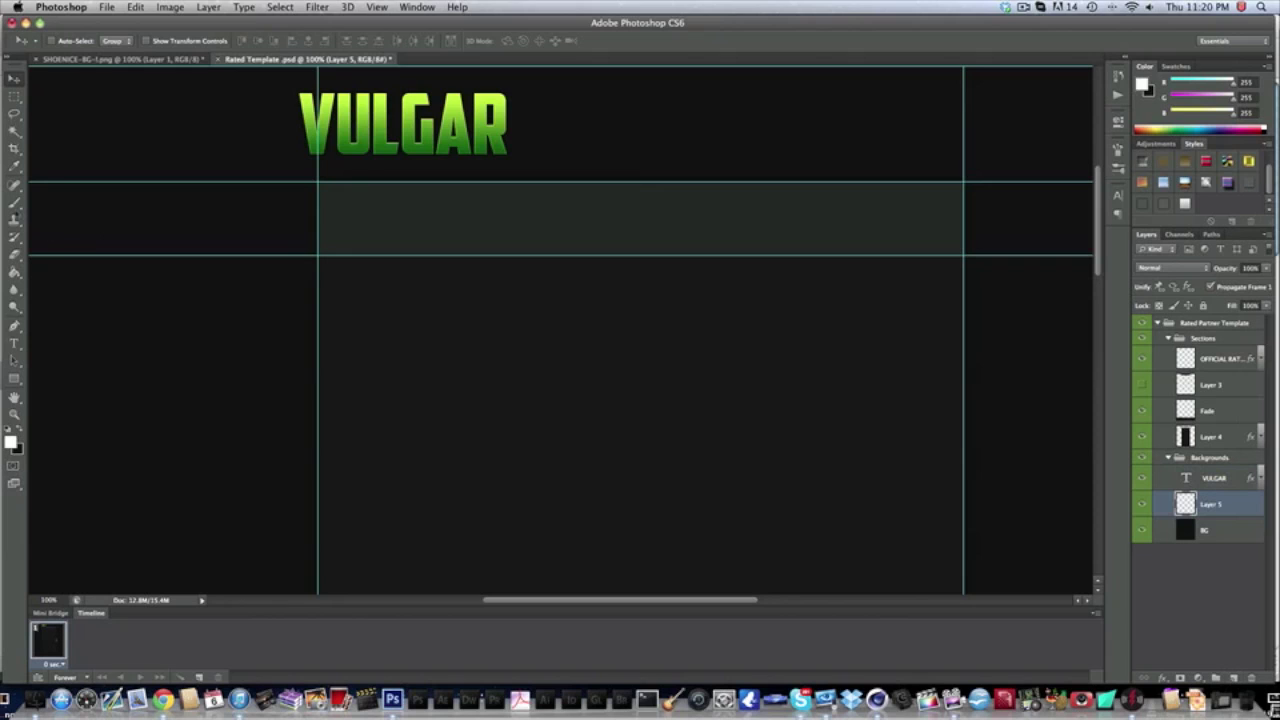
key("b")
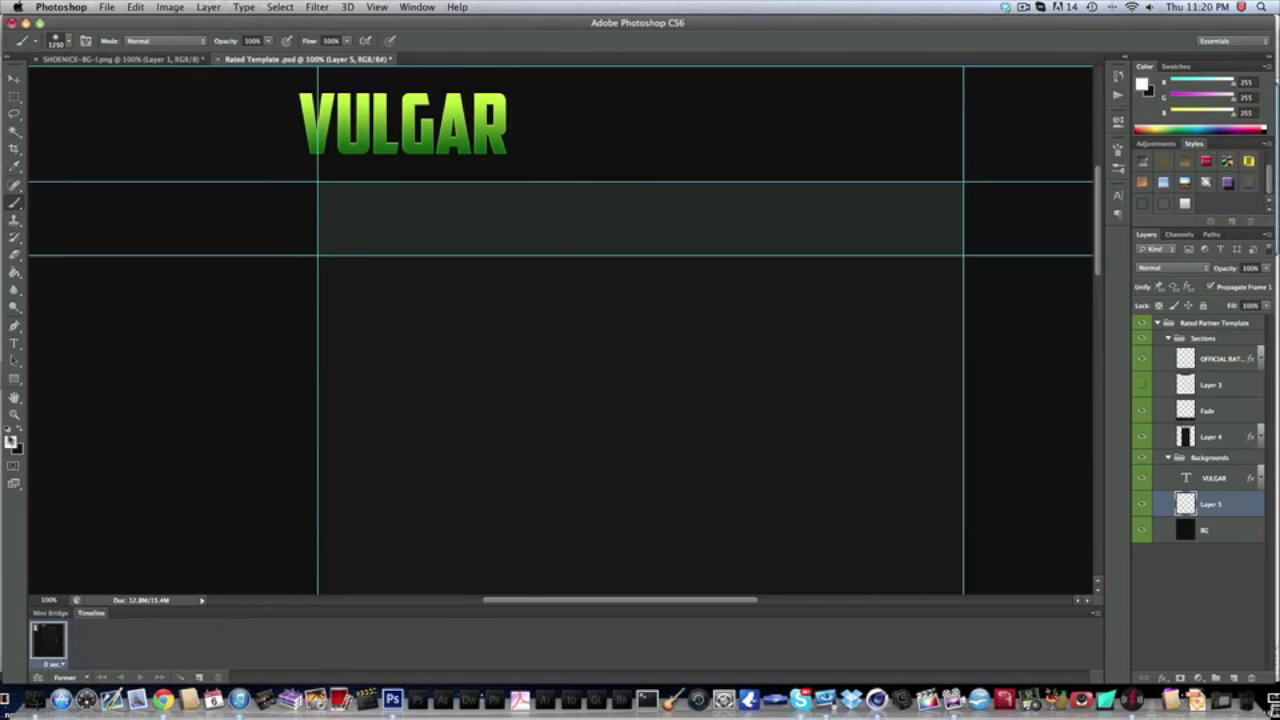
left_click(12, 442)
left_click(682, 548)
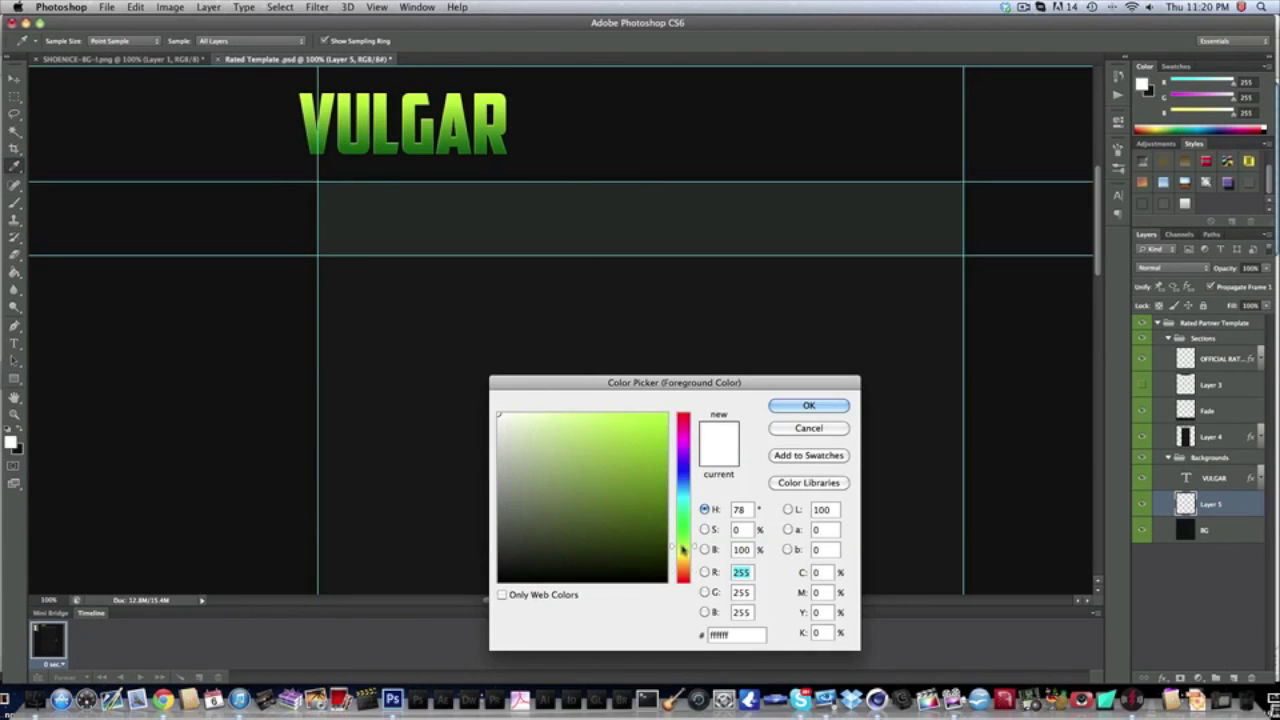
left_click_drag(600, 488, 771, 289)
left_click(808, 405)
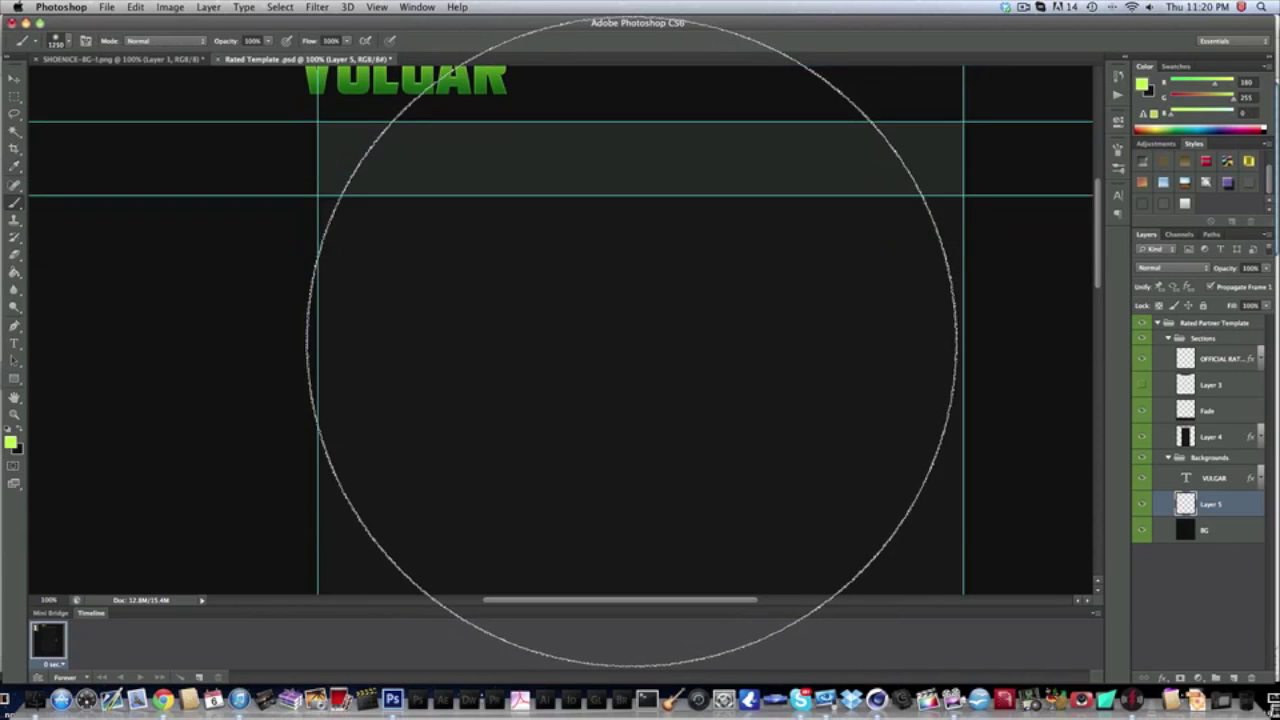
scroll(631, 342, "up", 3)
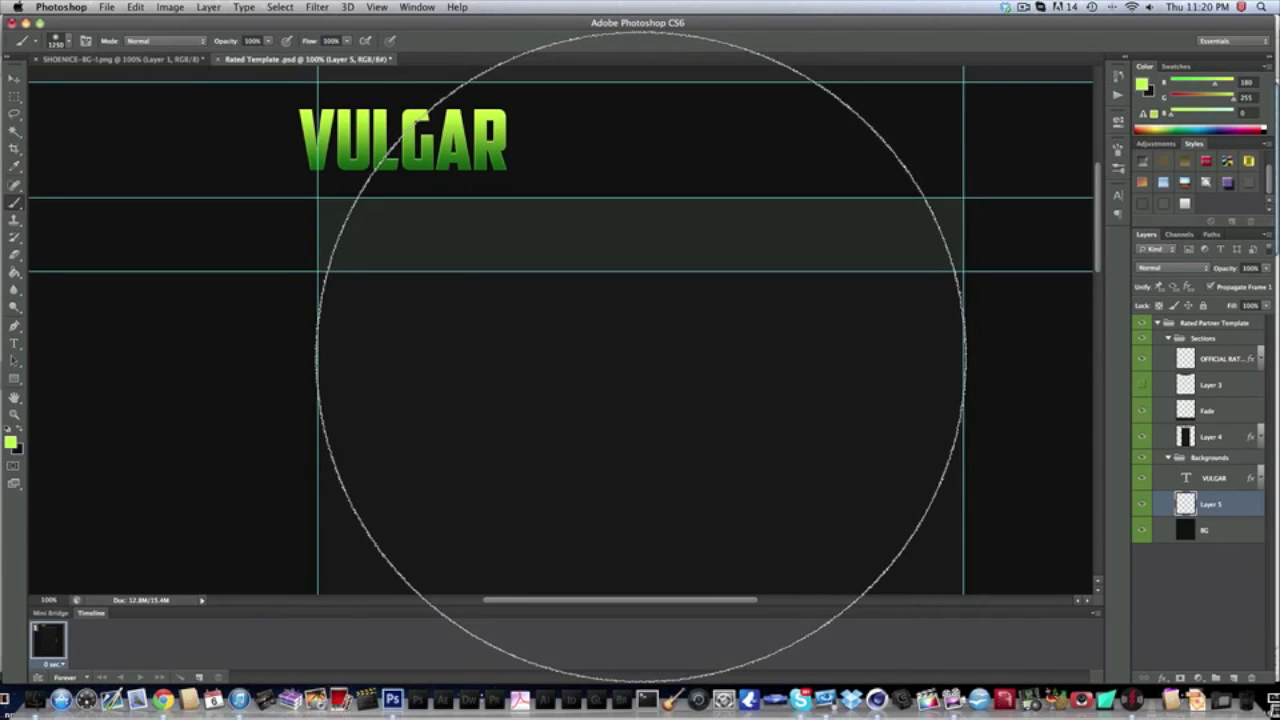
left_click(640, 357)
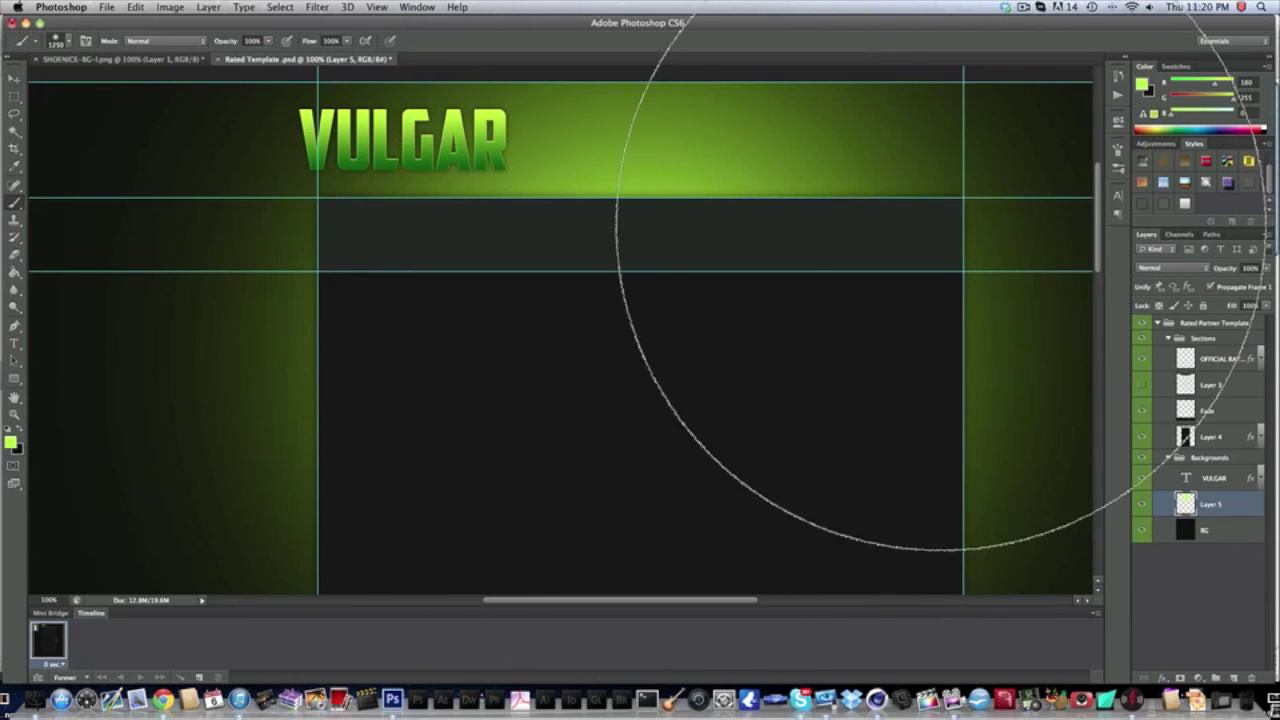
Set the green glow layer's fill to 50% and merge it down into BG
type("50")
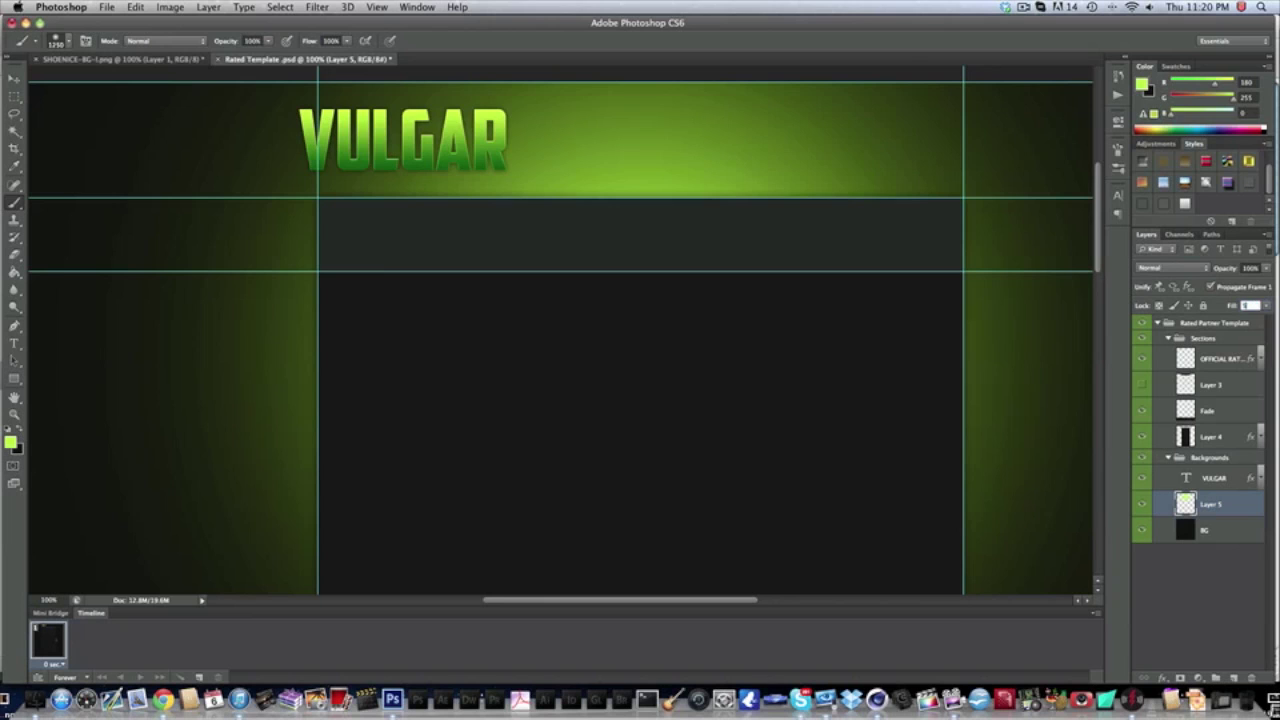
key("Return")
key("Return")
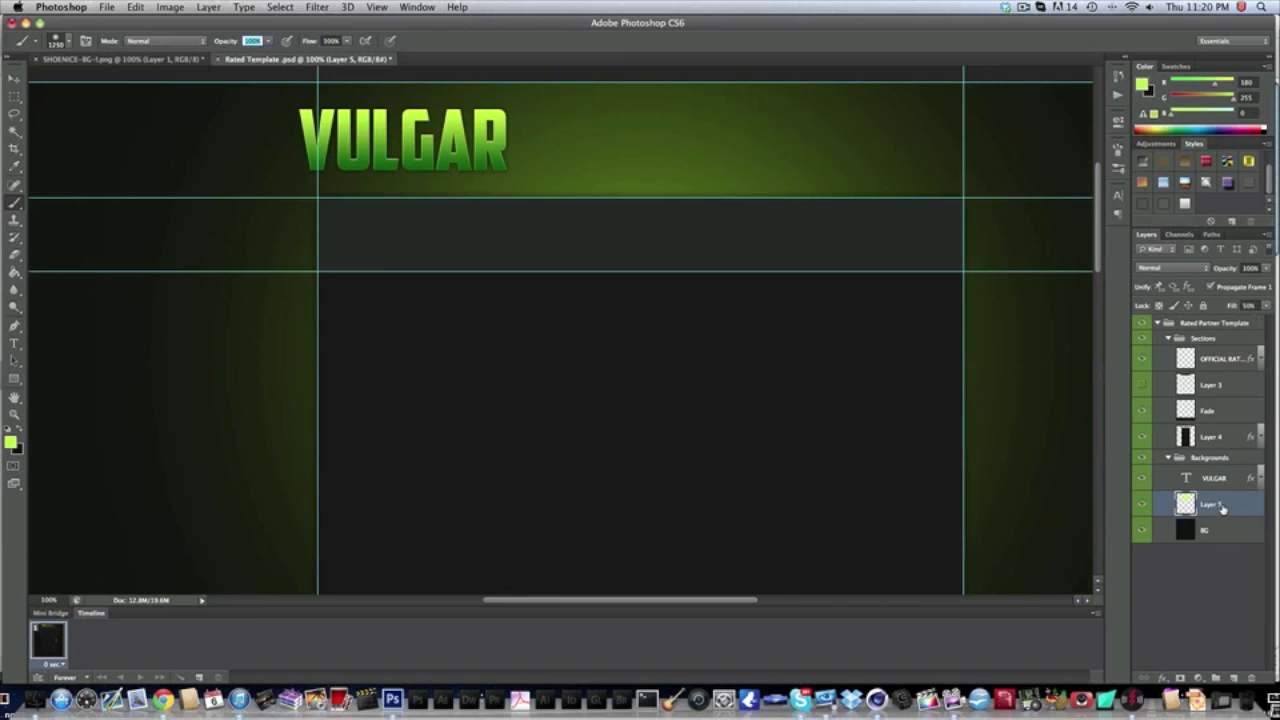
right_click(1221, 507)
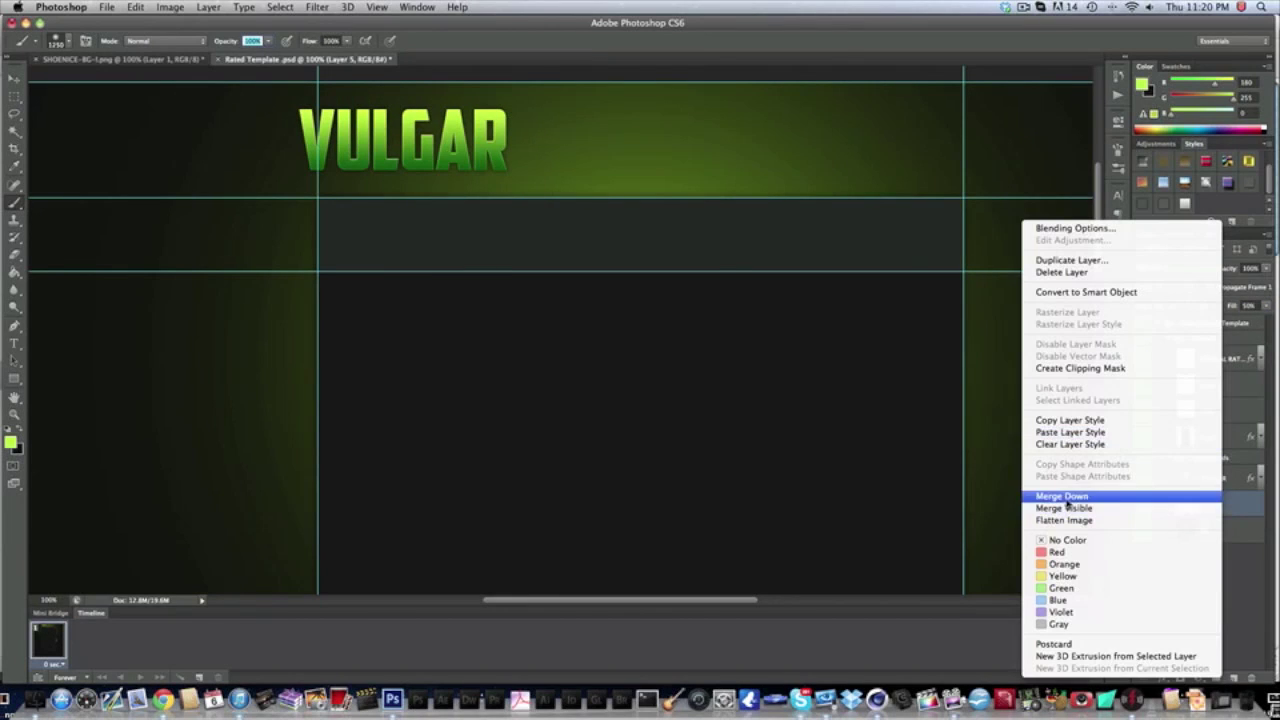
left_click(1064, 499)
Apply the Spatter filter to the BG layer with Spray Radius 7 and Smoothness 1
left_click(317, 7)
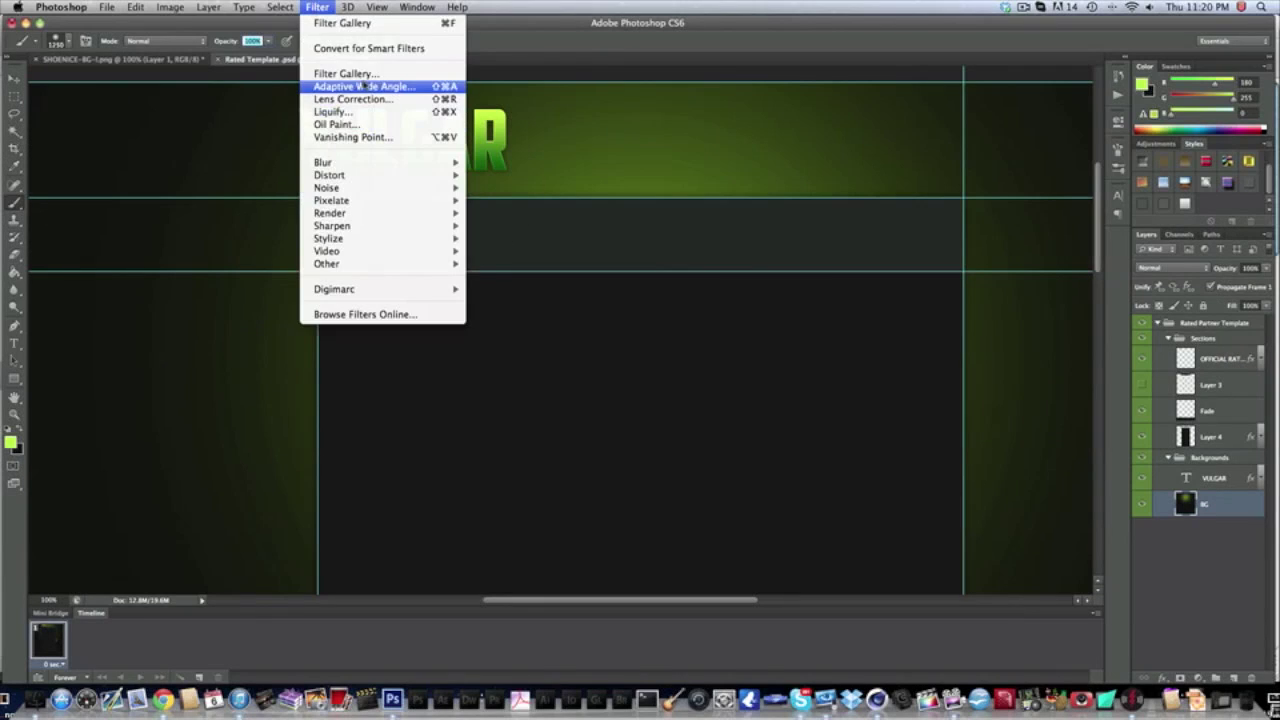
left_click(396, 76)
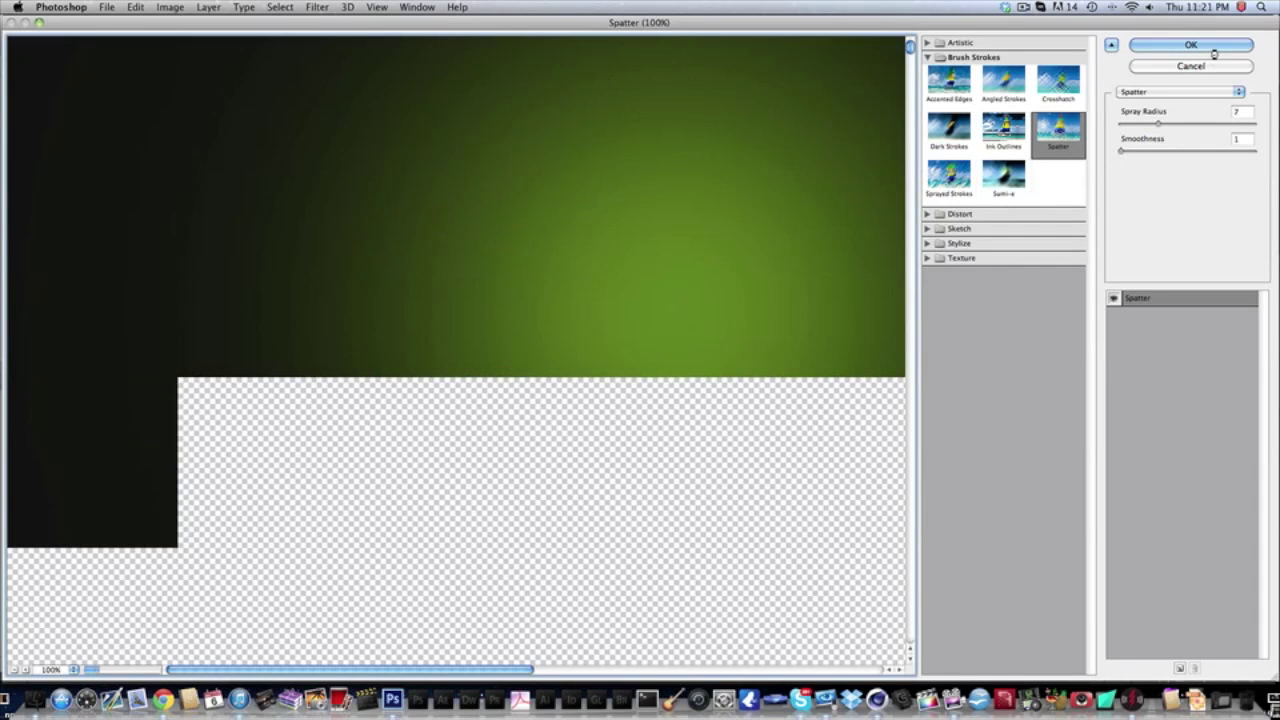
left_click(1212, 48)
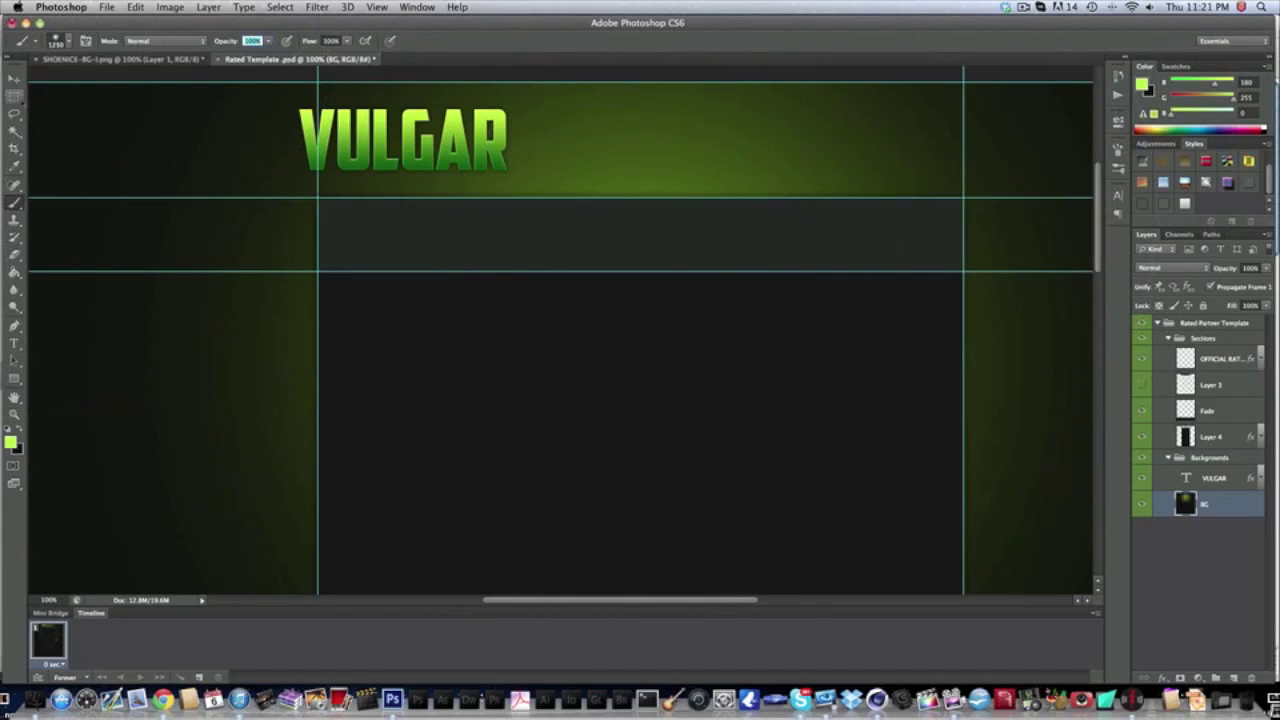
Inspect the green background around the header, toggling the VULGAR title's visibility off and on
left_click(17, 80)
scroll(722, 212, "right", 5)
scroll(722, 212, "left", 3)
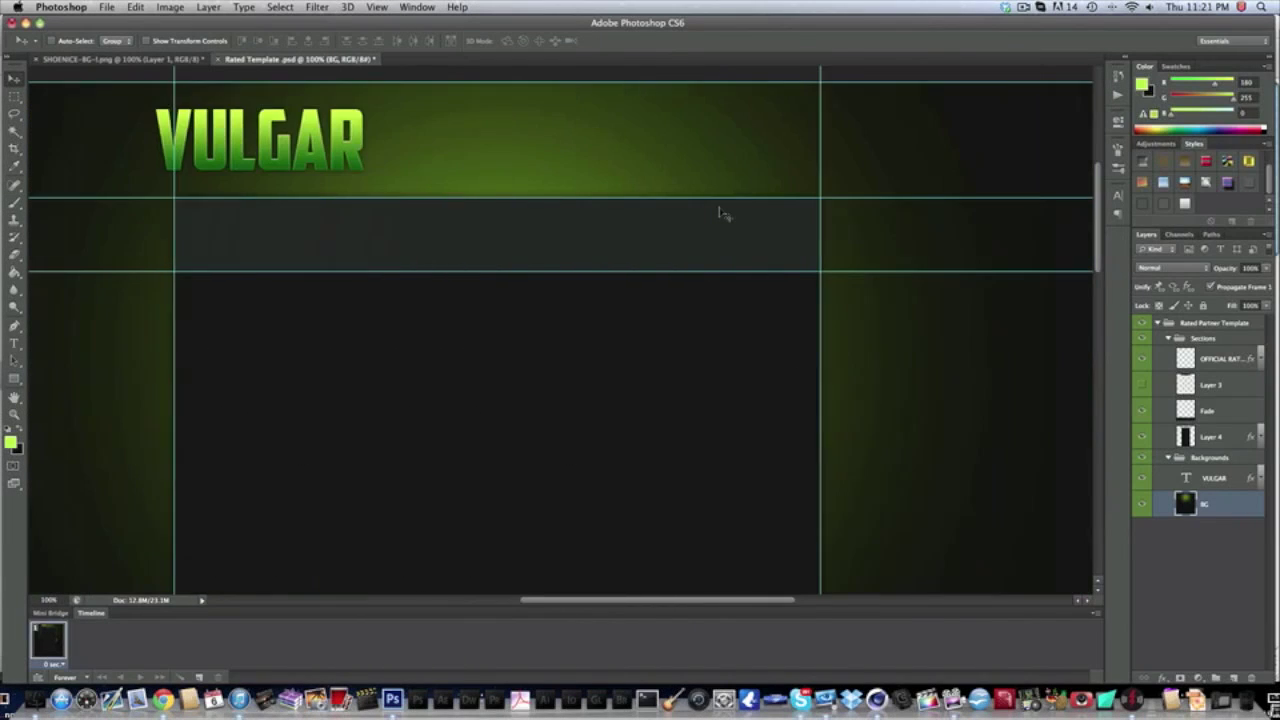
scroll(689, 213, "up", 3)
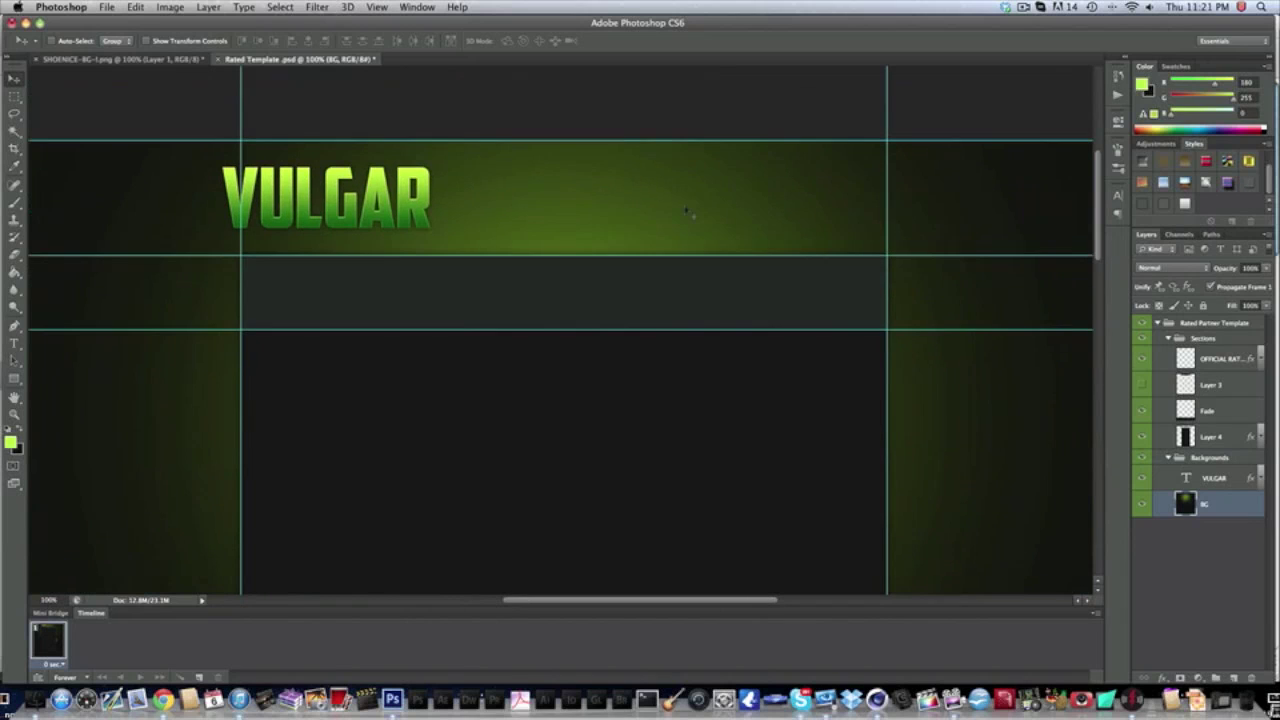
scroll(686, 210, "right", 1)
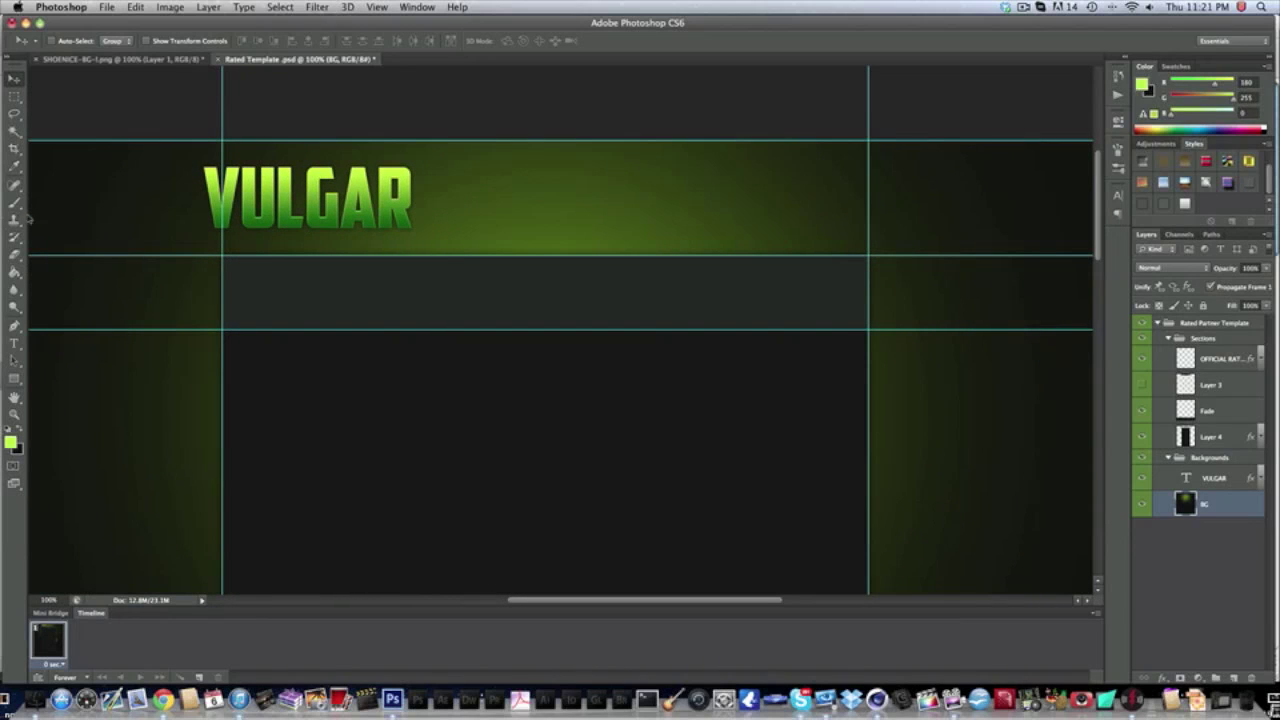
left_click(1225, 480)
left_click(1141, 478)
left_click(1141, 478)
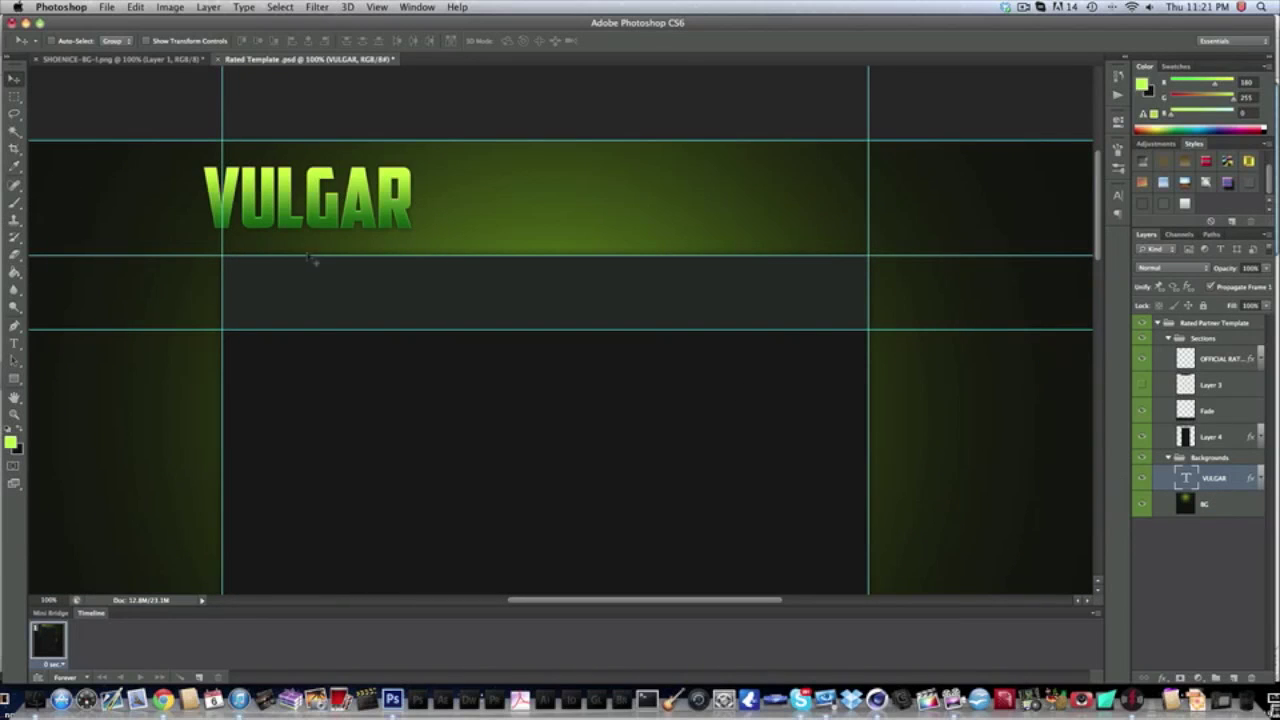
scroll(313, 260, "left", 4)
scroll(460, 285, "right", 4)
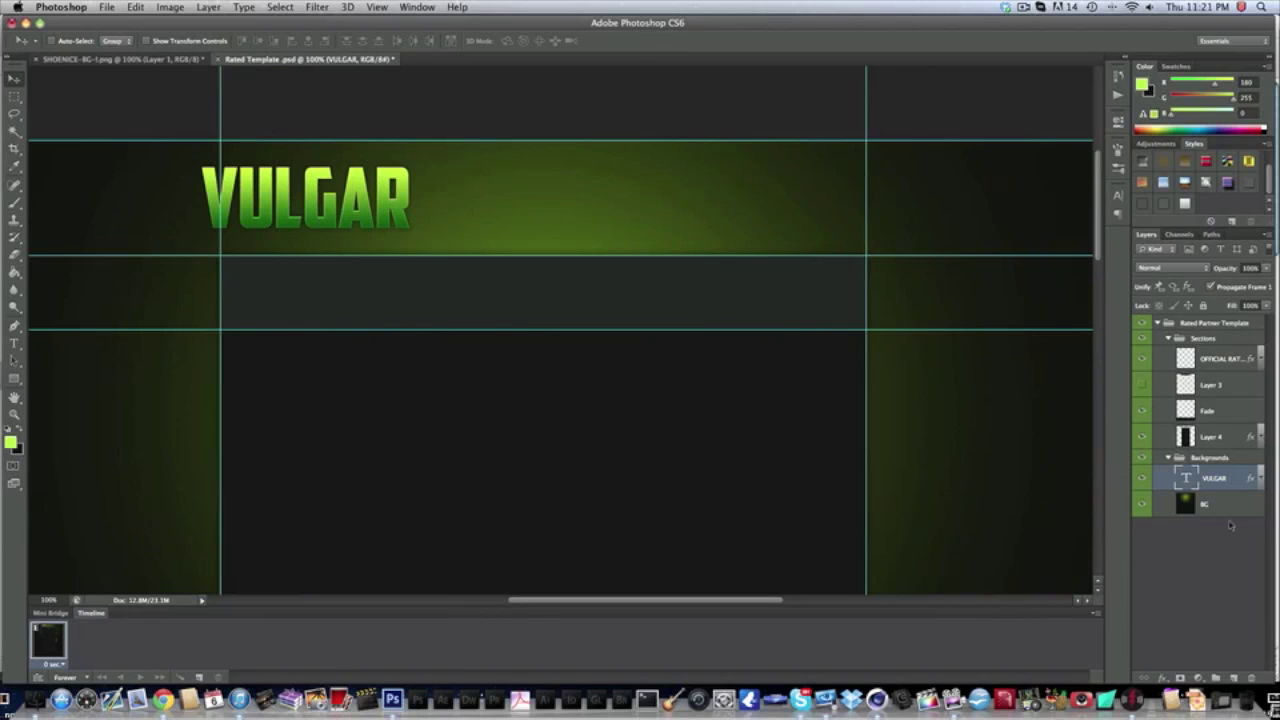
left_click(1228, 508)
left_click(1190, 484)
Draw a white rectangle about 1655 × 117 px across the header, between the VULGAR title and the BG layer
left_click(15, 379)
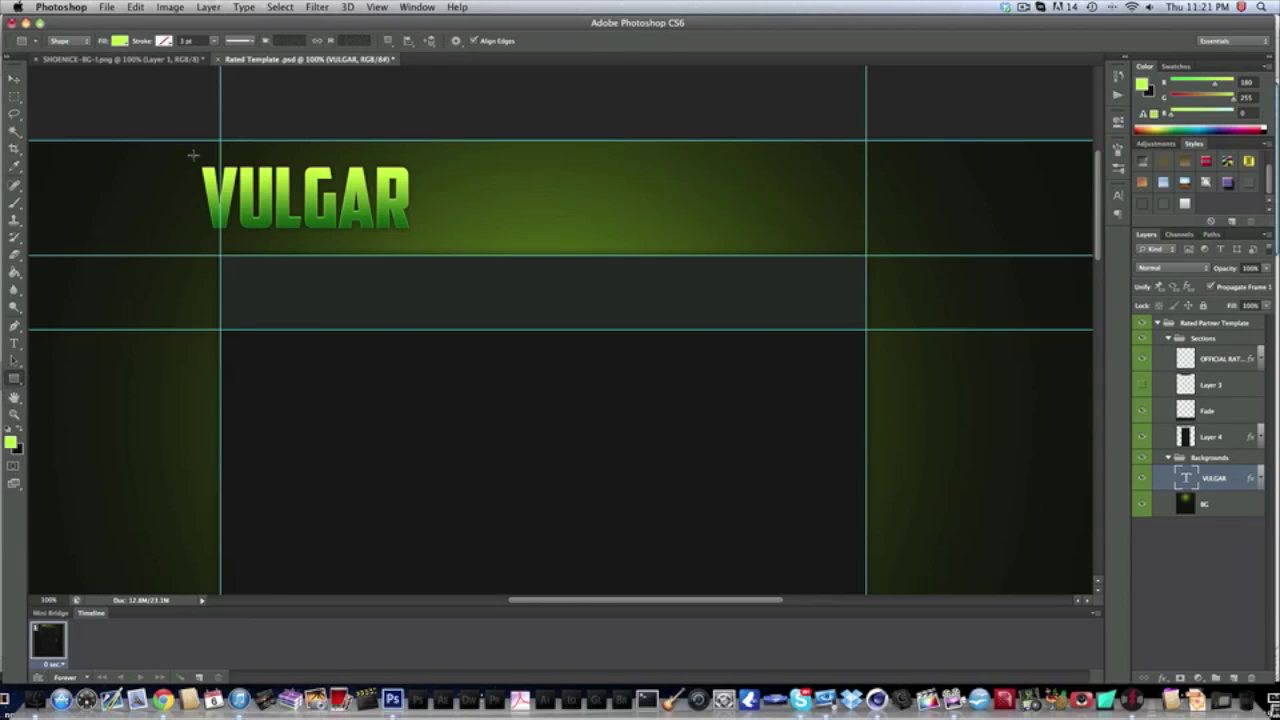
left_click(10, 441)
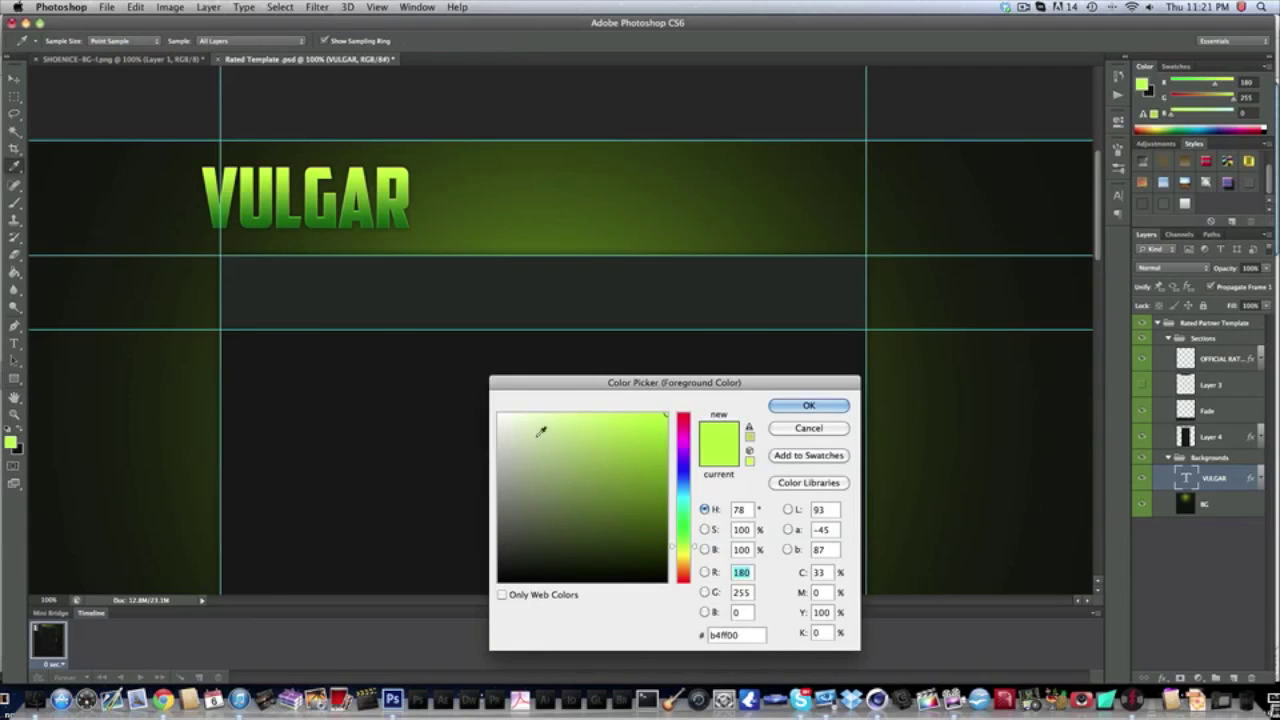
left_click(500, 410)
key("Return")
key("i")
key("u")
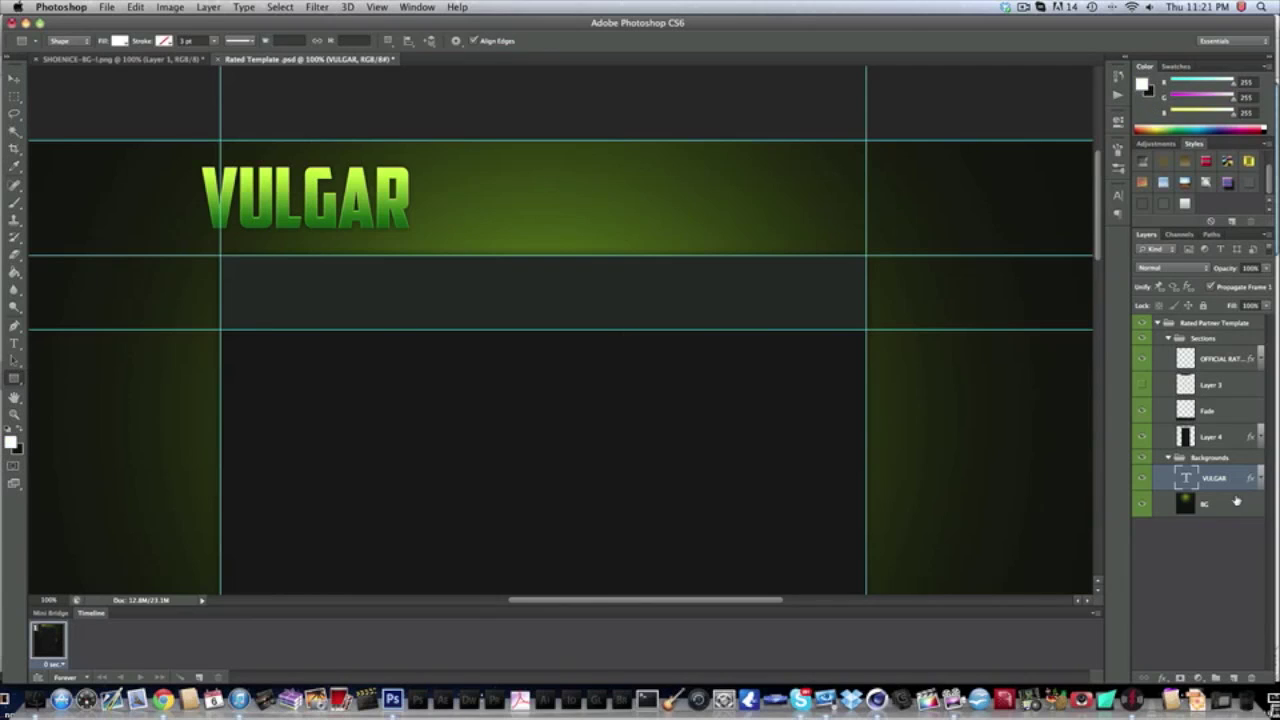
key("alt+bracketleft")
left_click_drag(190, 160, 1092, 240)
scroll(614, 206, "left", 5)
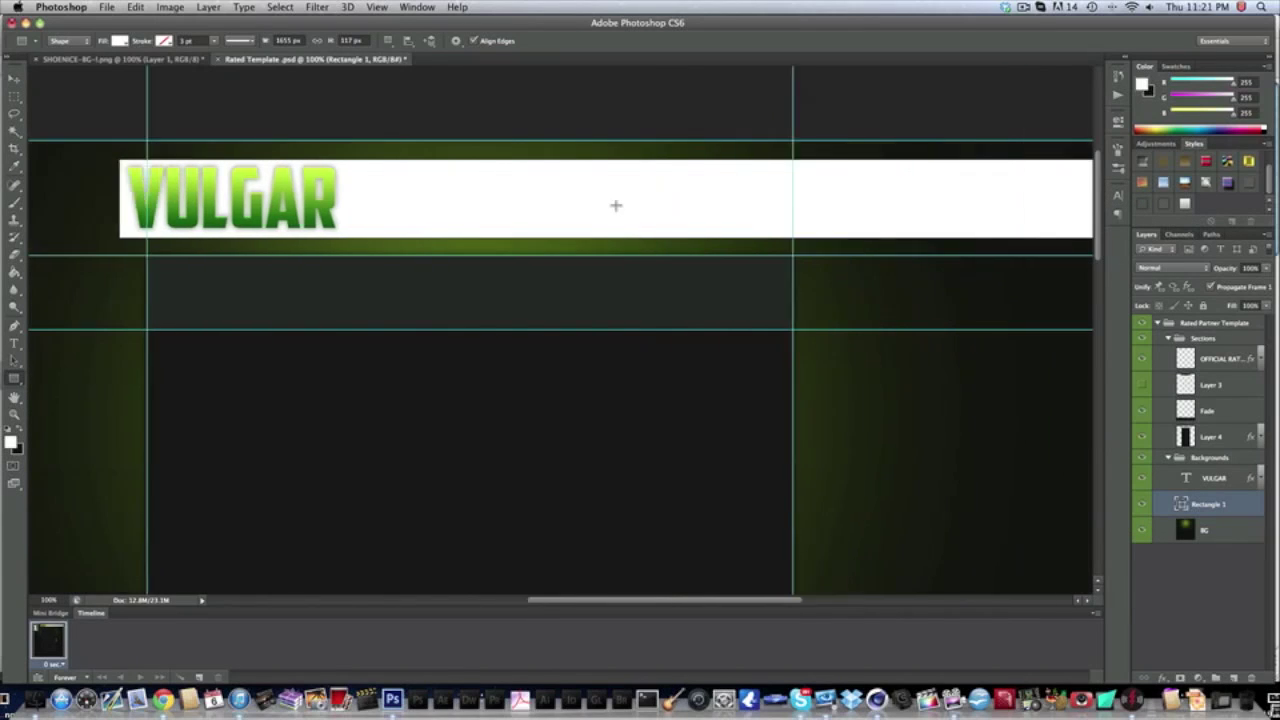
Rasterize the white rectangle's shape layer
left_click(14, 78)
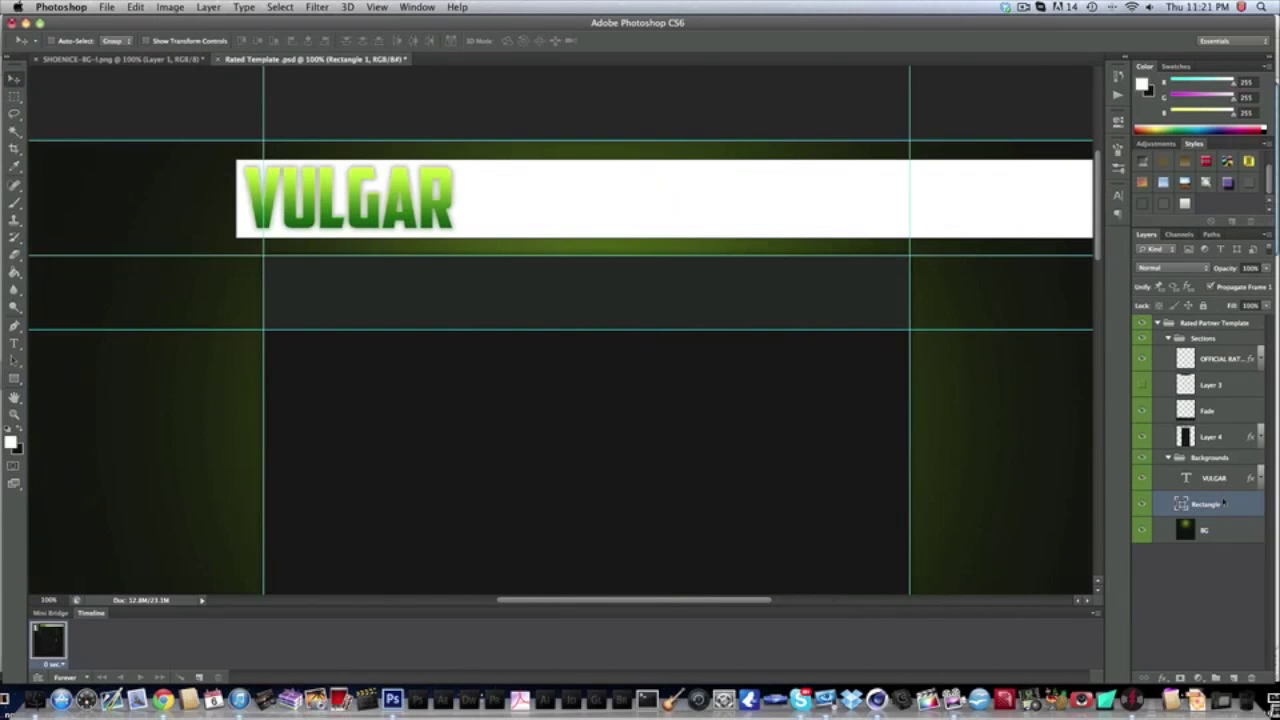
right_click(1224, 503)
left_click(1110, 311)
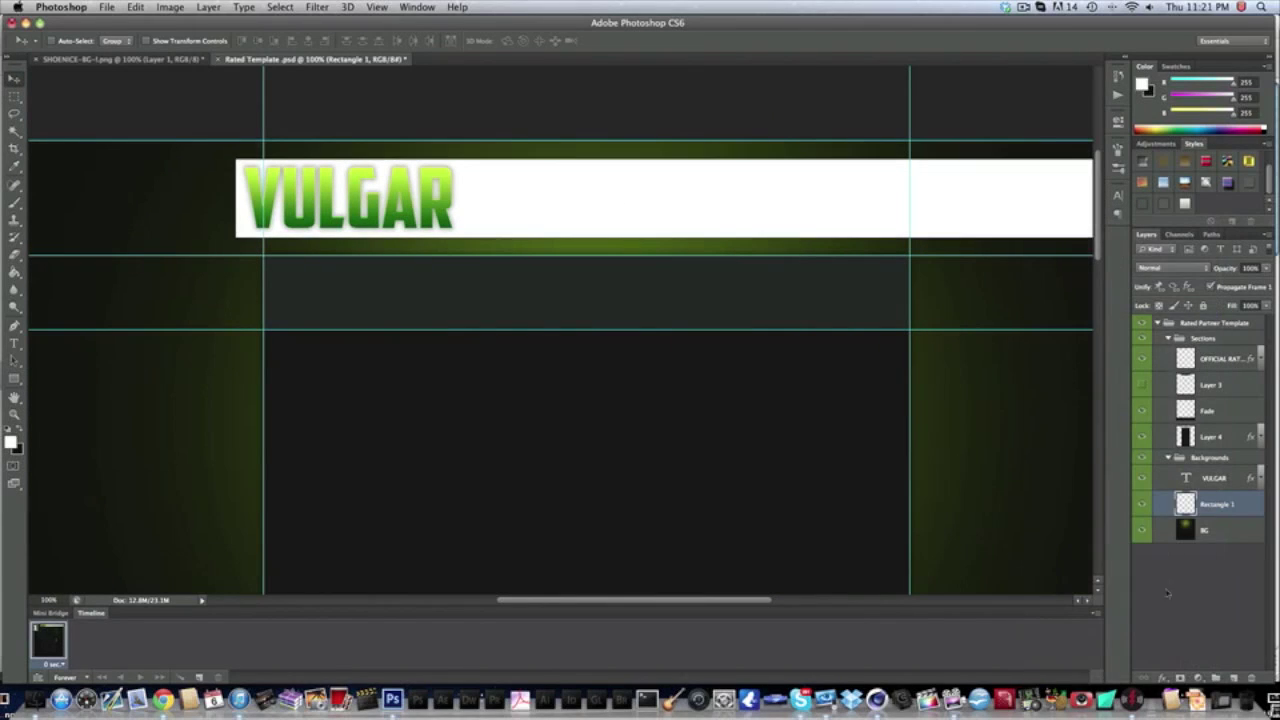
Add an Inner Shadow to the white rectangle with Distance 0 px, Choke 20% and Size 10 px
left_click(1168, 680)
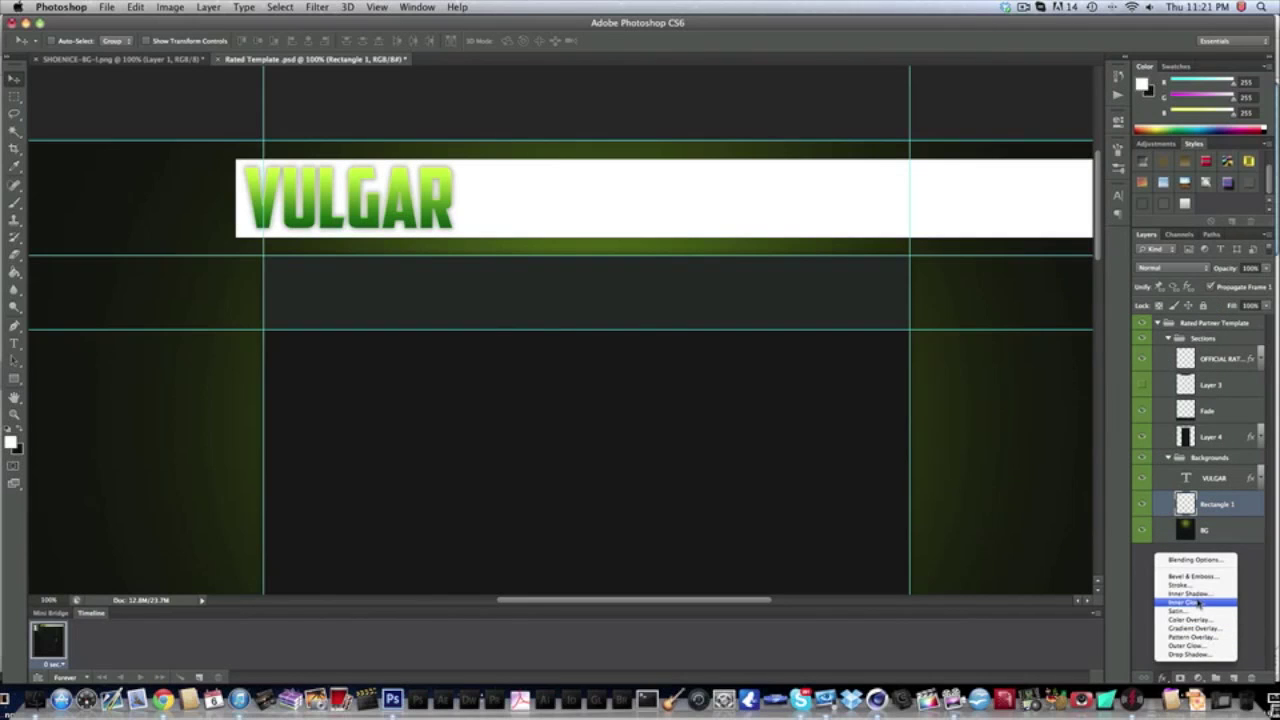
left_click(1190, 602)
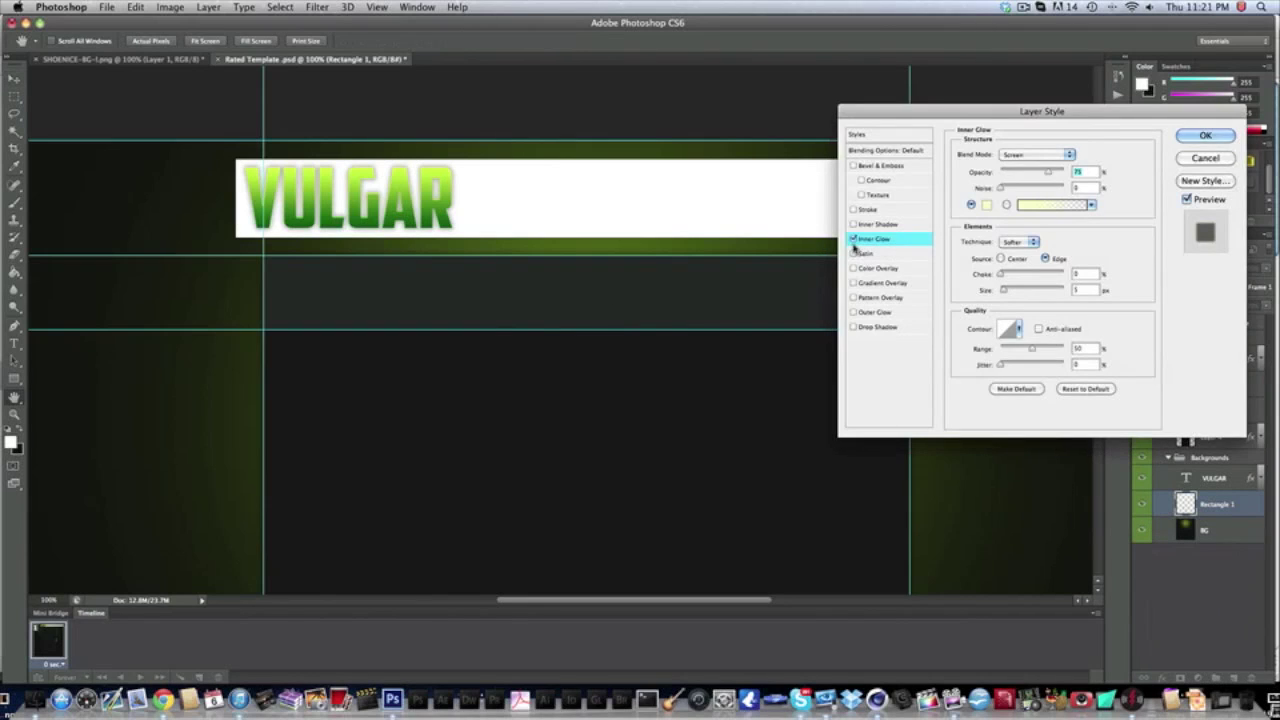
left_click(892, 225)
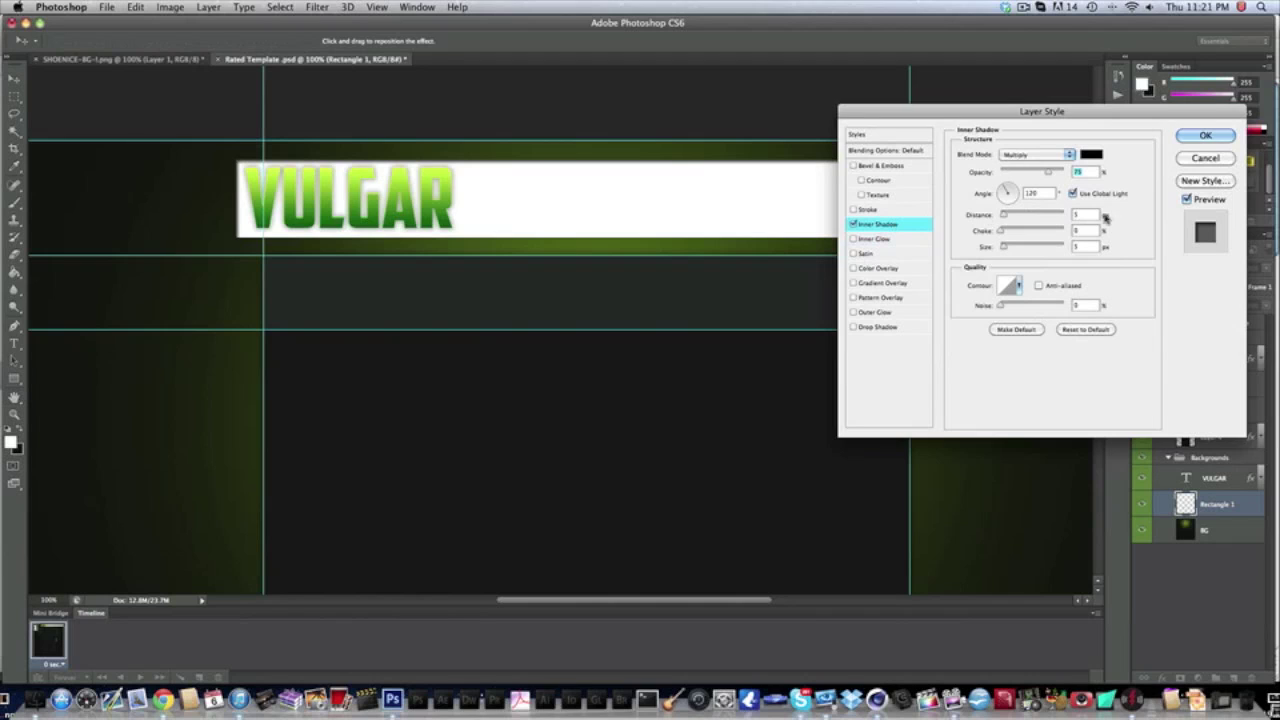
key("Tab")
key("Tab")
type("0")
key("Tab")
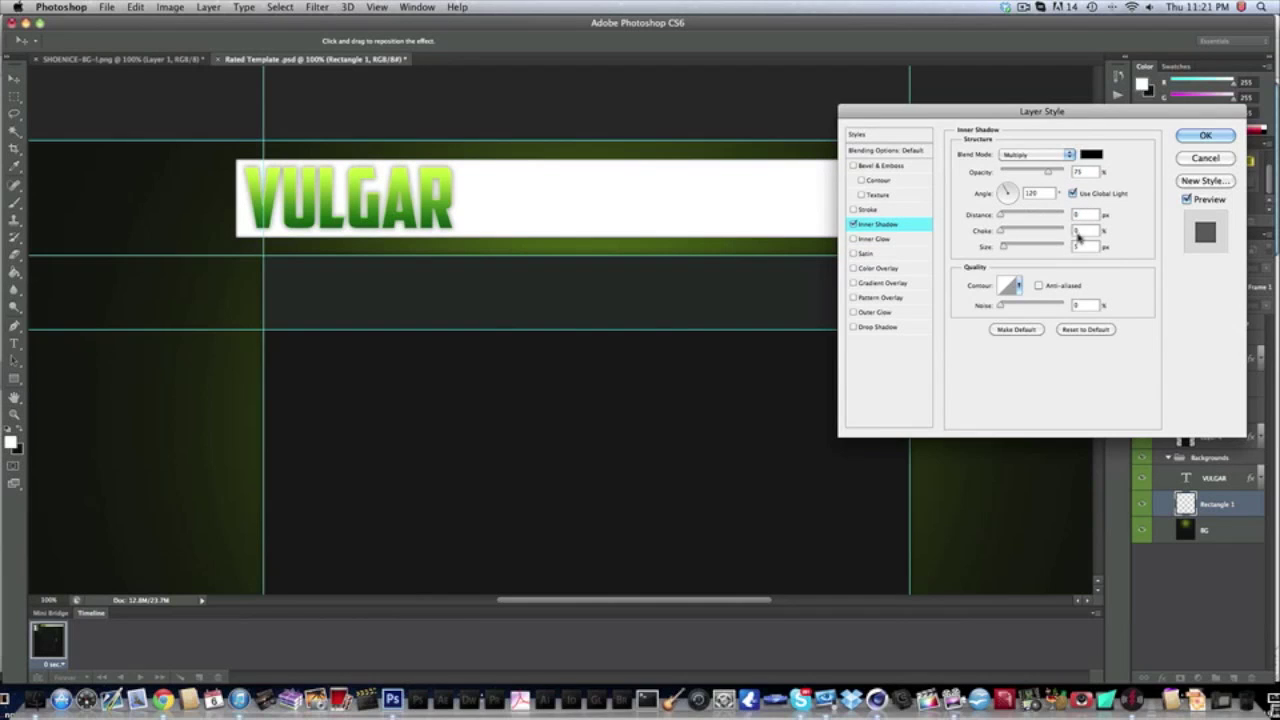
type("20")
key("Tab")
type("10")
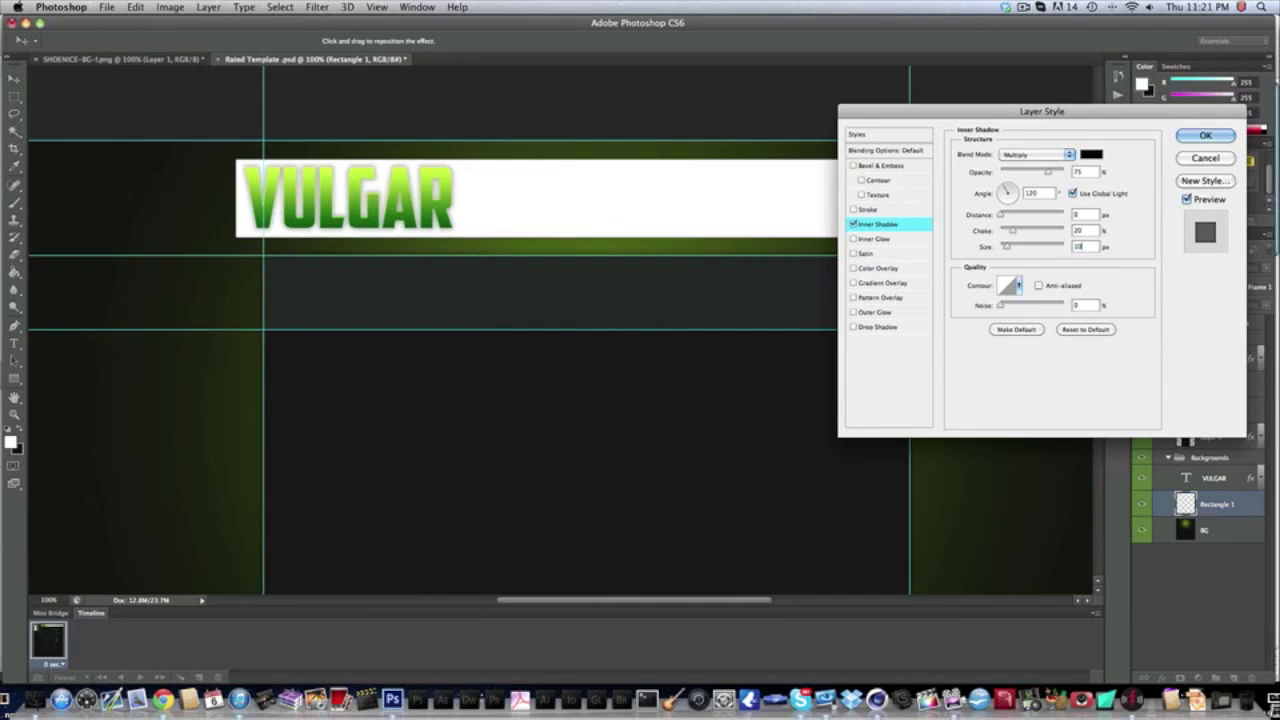
key("Return")
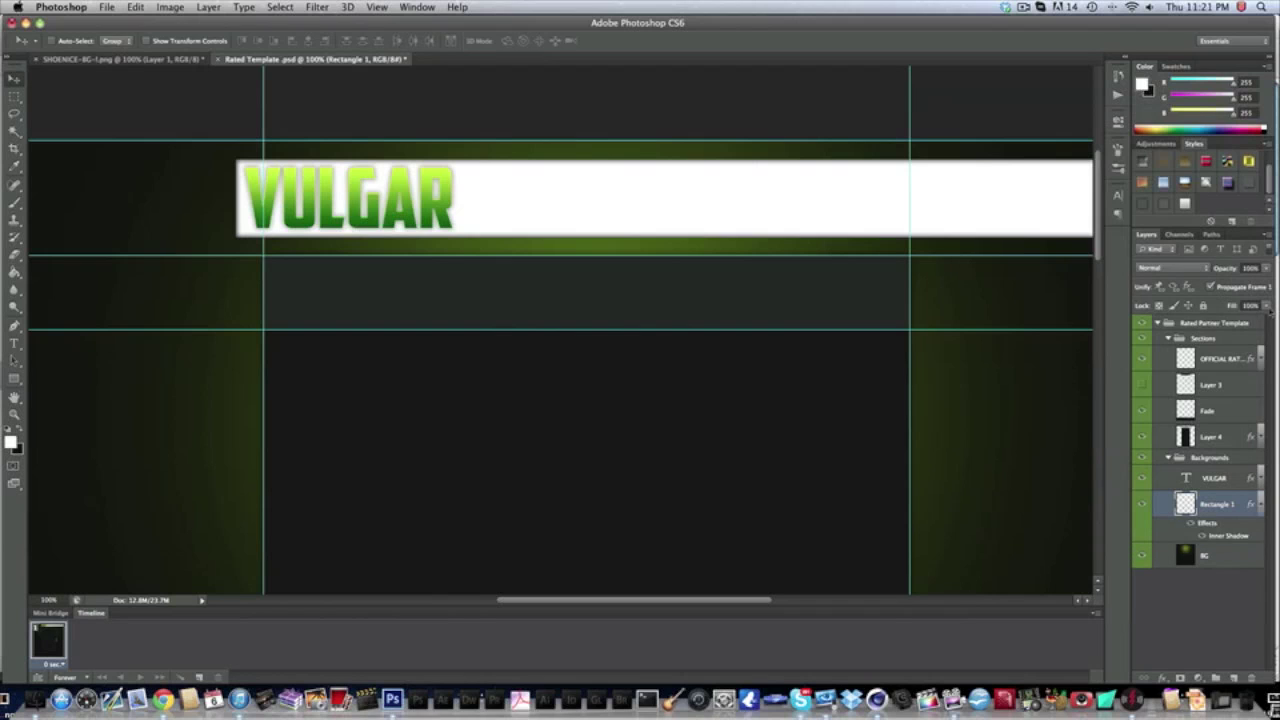
Try reducing the rectangle's fill to 0% and rasterizing its layer style
left_click_drag(1267, 307, 1068, 322)
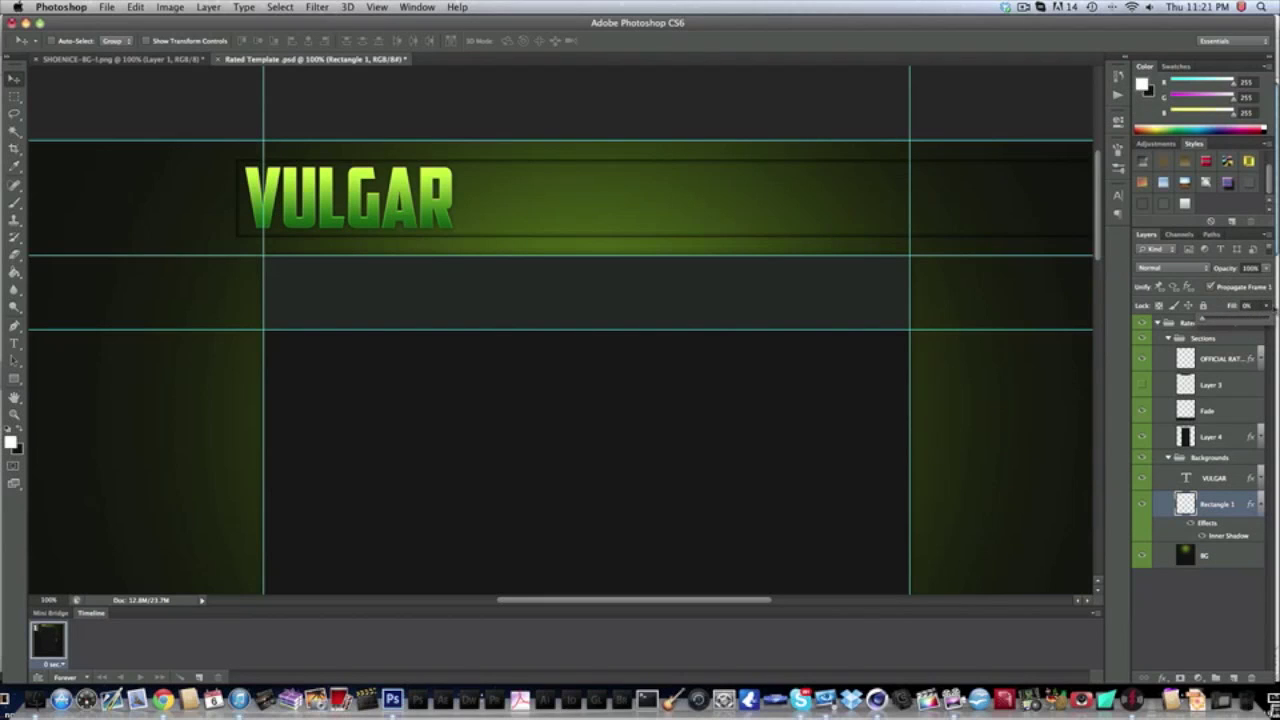
left_click(1268, 308)
right_click(1243, 509)
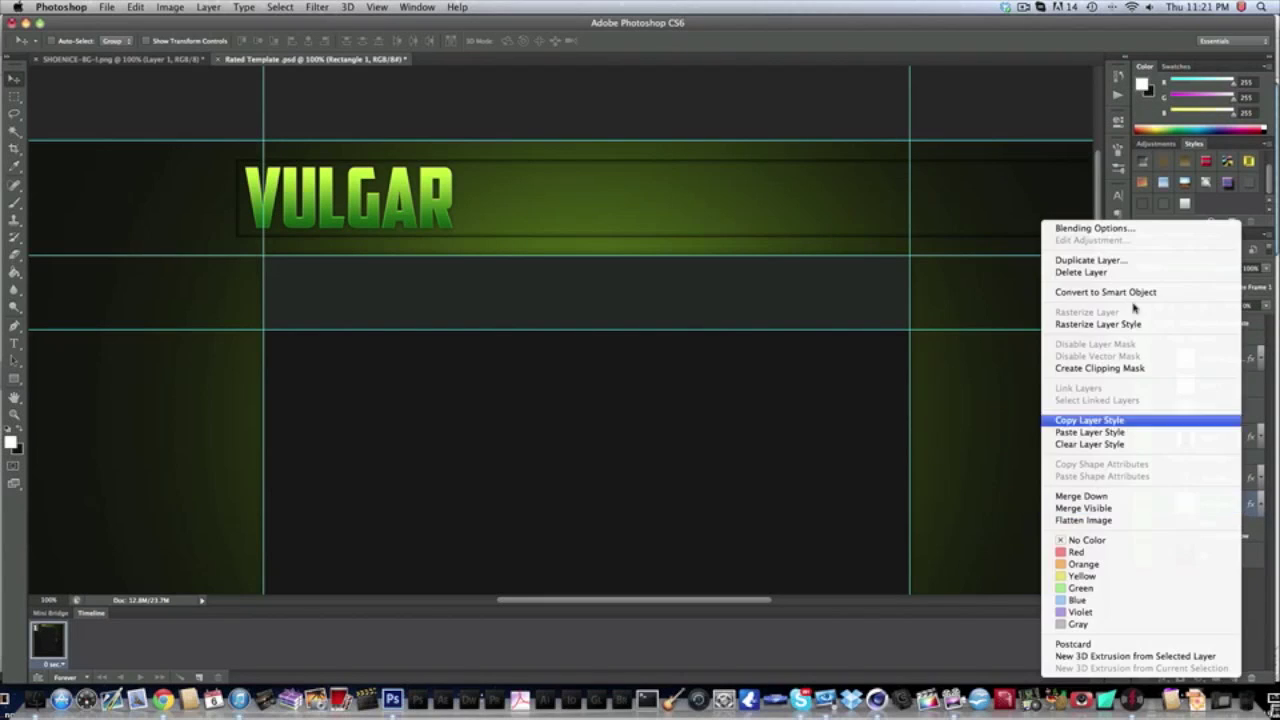
left_click(1115, 323)
scroll(754, 307, "right", 5)
scroll(754, 307, "left", 5)
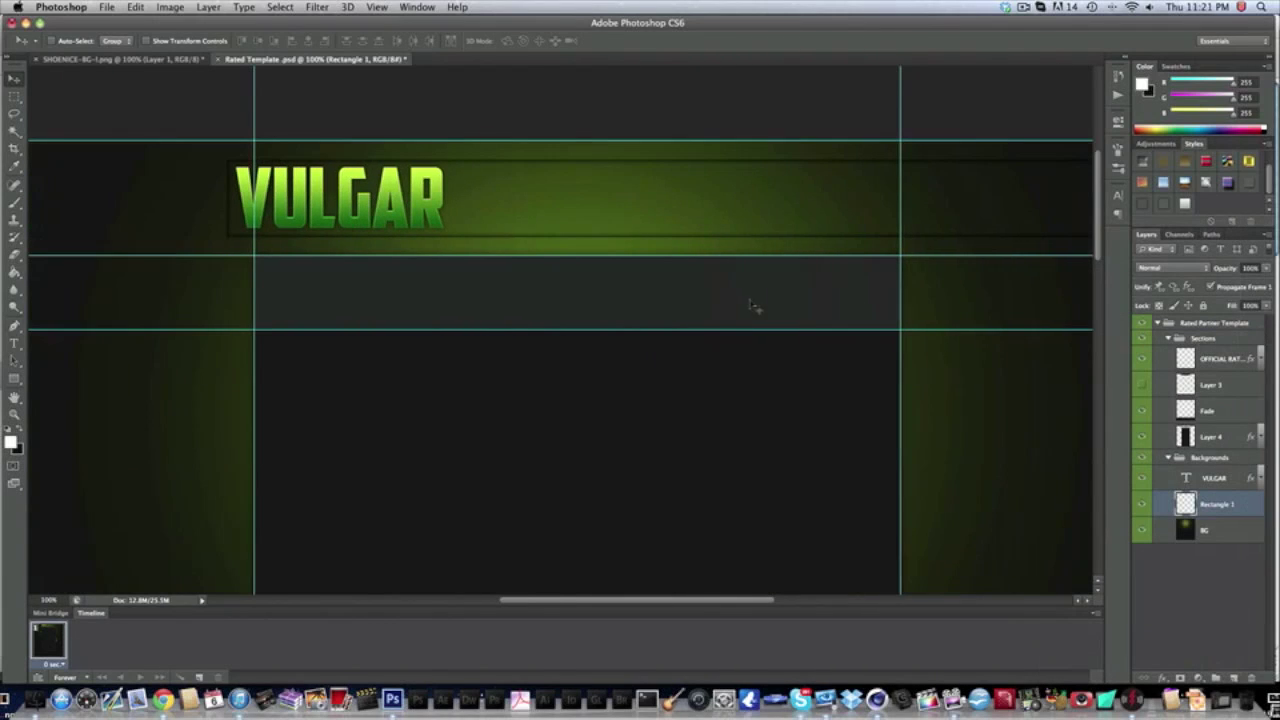
left_click(14, 253)
scroll(976, 312, "left", 2)
scroll(976, 312, "up", 2)
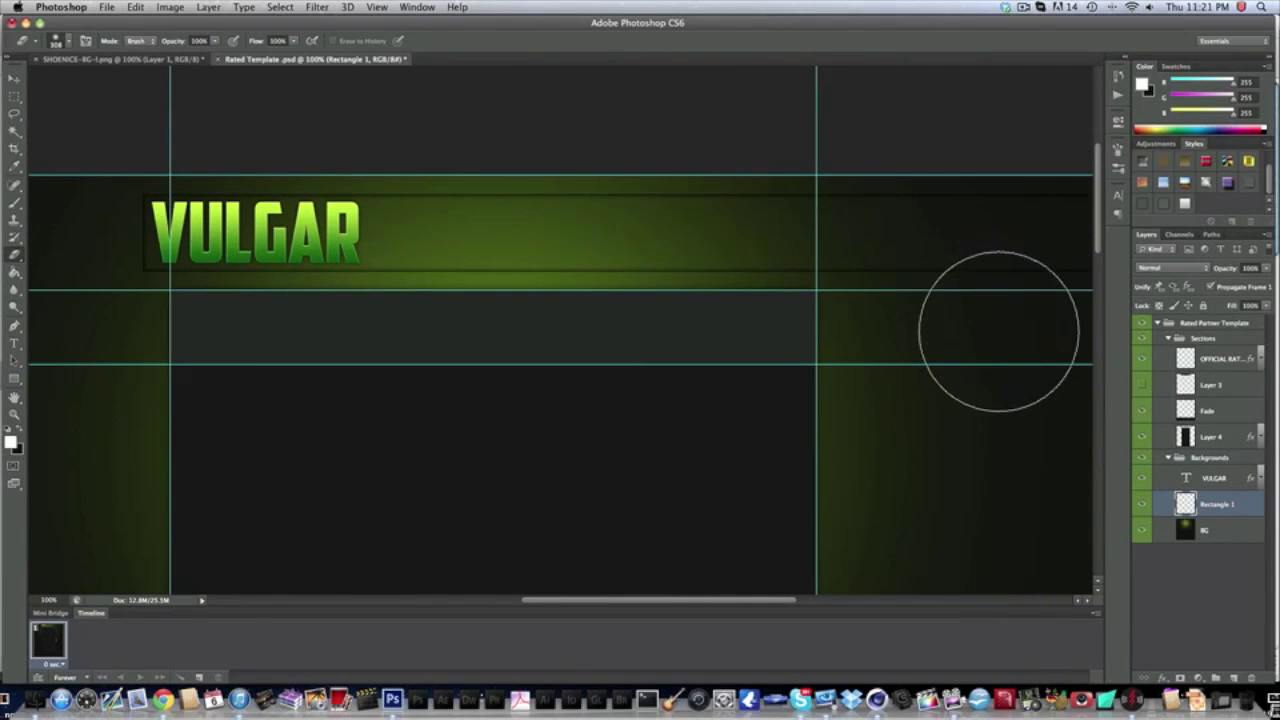
key("super+z")
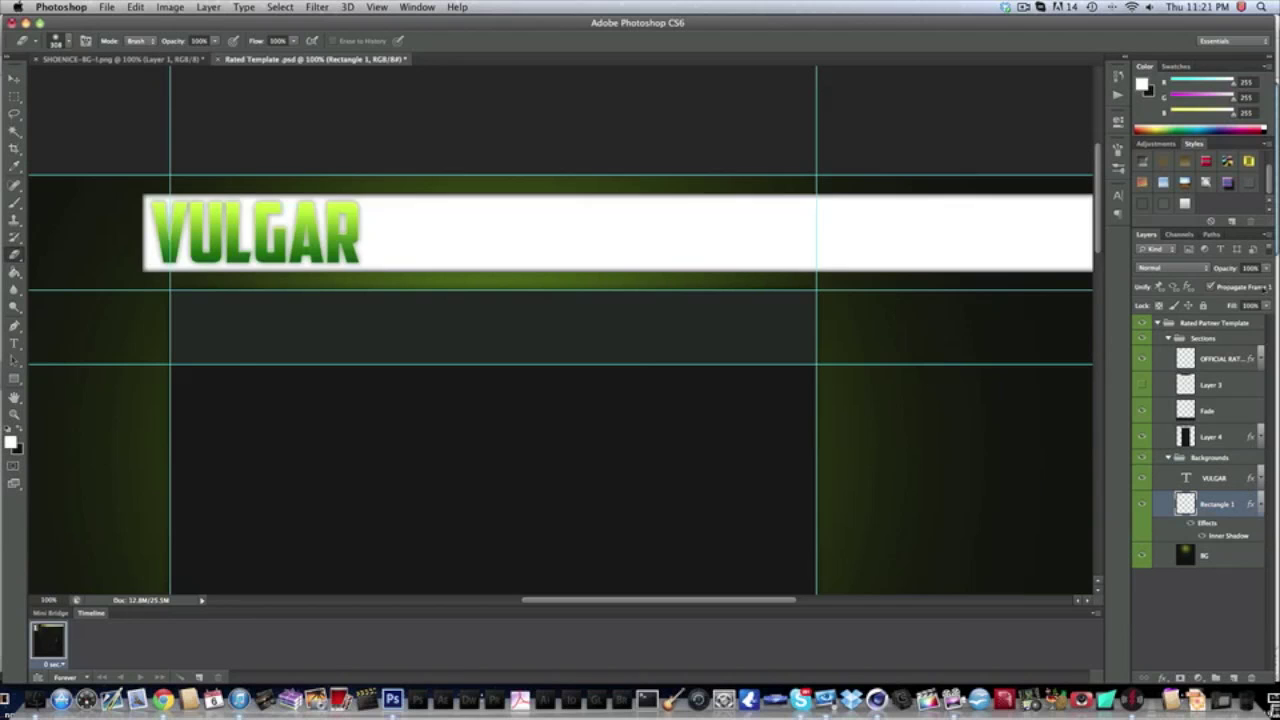
Rasterize the rectangle's layer style and set its blend mode to Overlay
left_click(1200, 269)
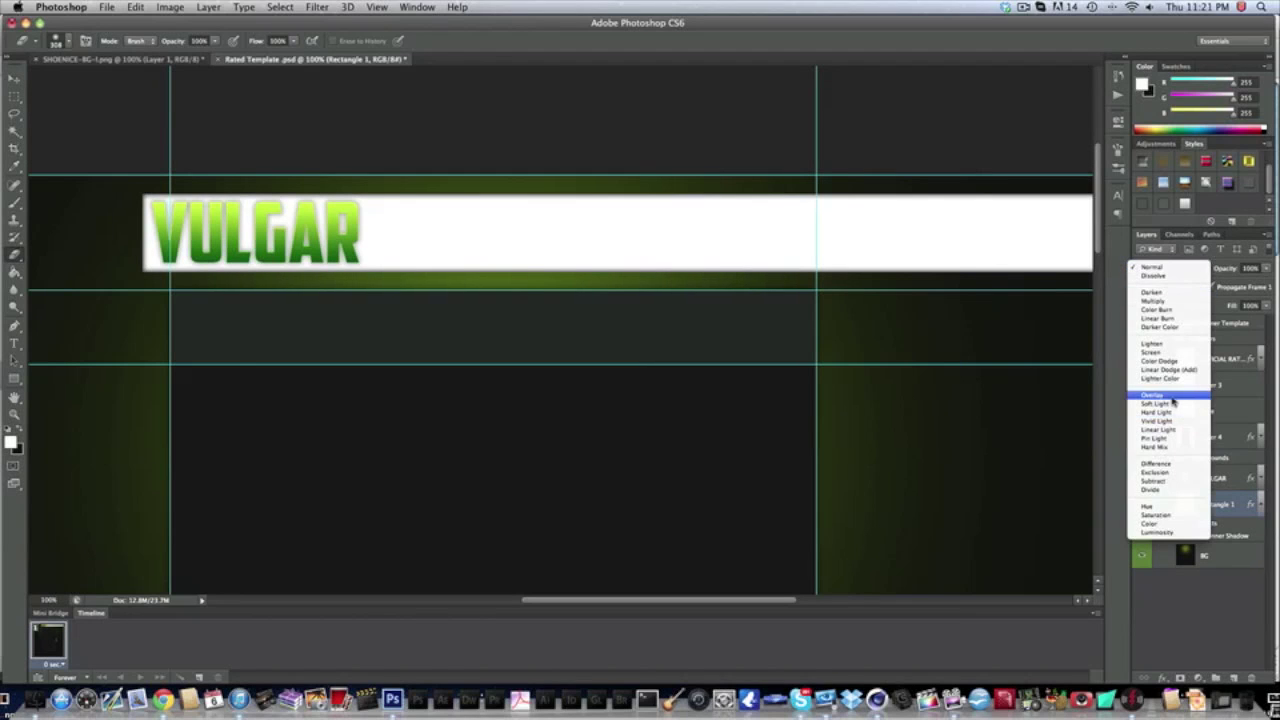
left_click(1155, 395)
scroll(865, 377, "right", 5)
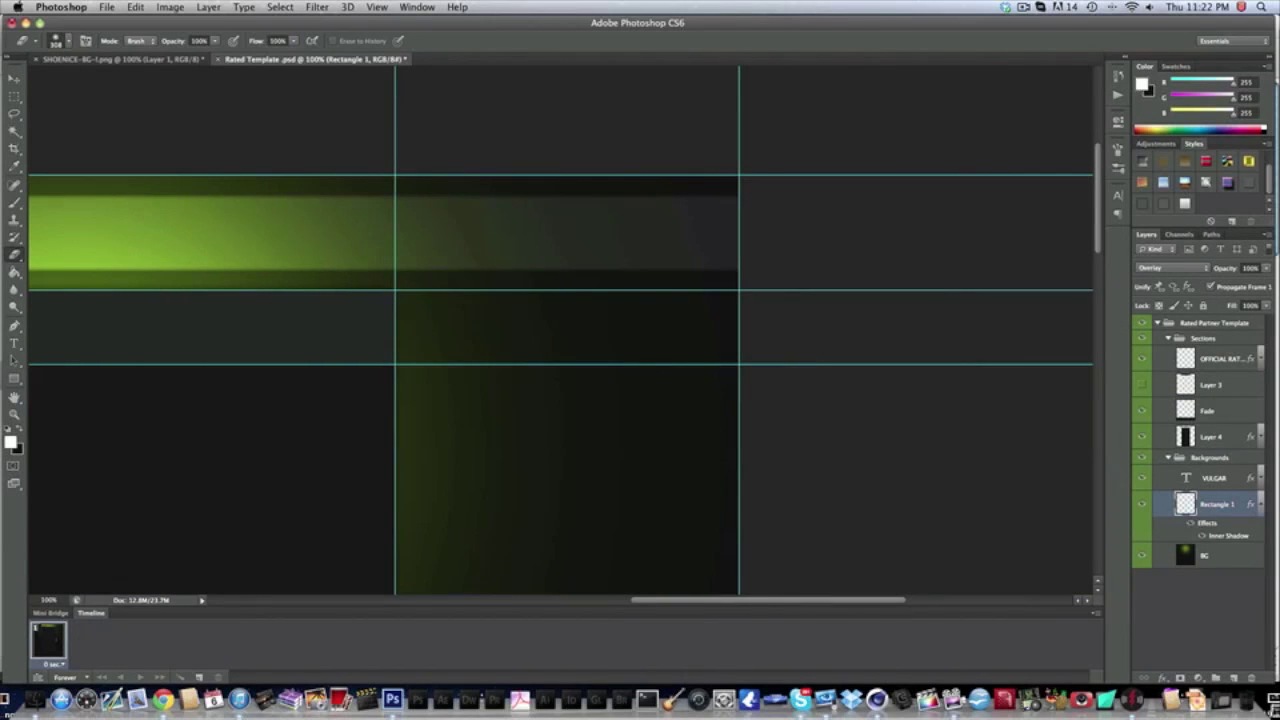
right_click(1221, 500)
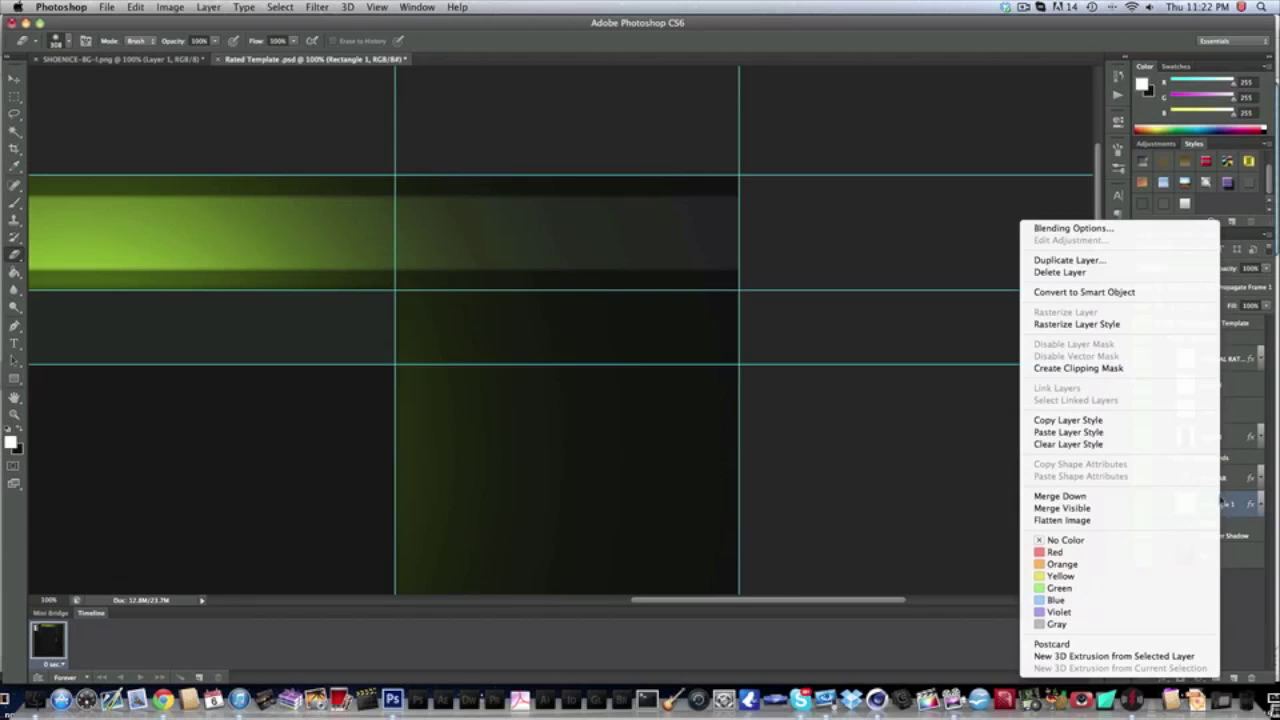
left_click(1087, 324)
left_click(1172, 270)
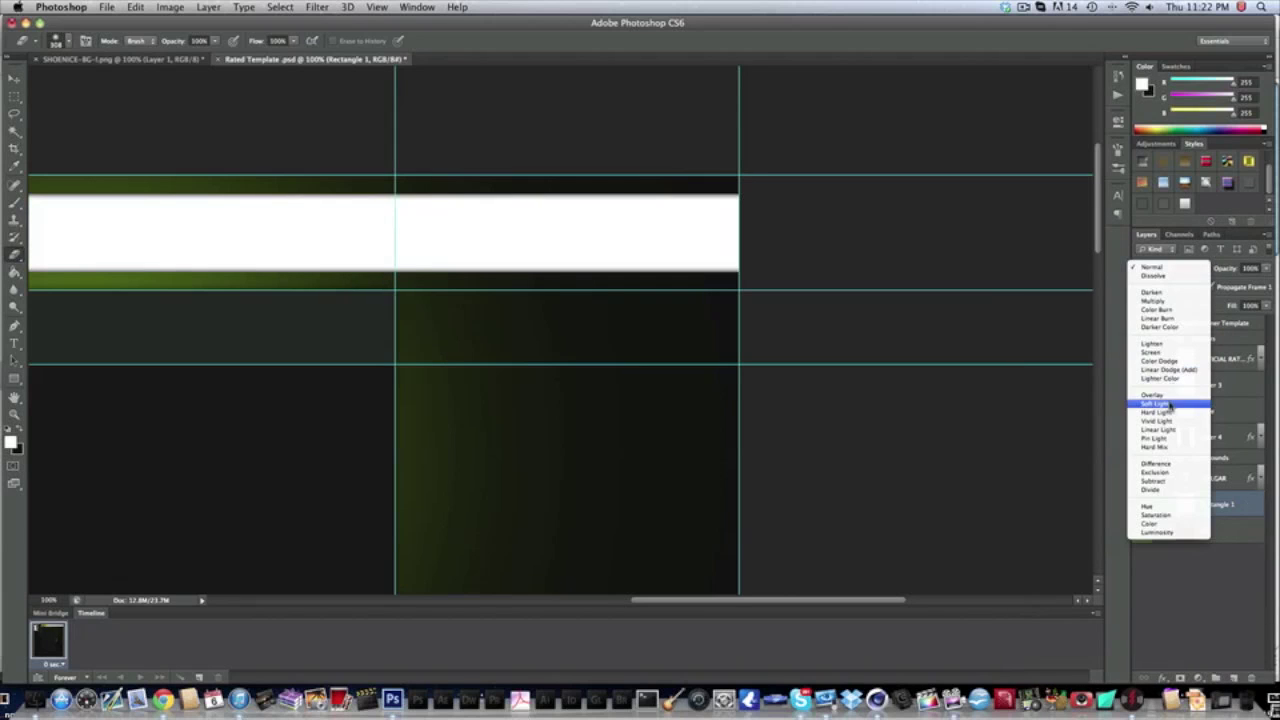
left_click(1160, 395)
Erase the header bar to the right of the VULGAR title with a soft edge and set its layer opacity to 50%
scroll(448, 313, "left", 5)
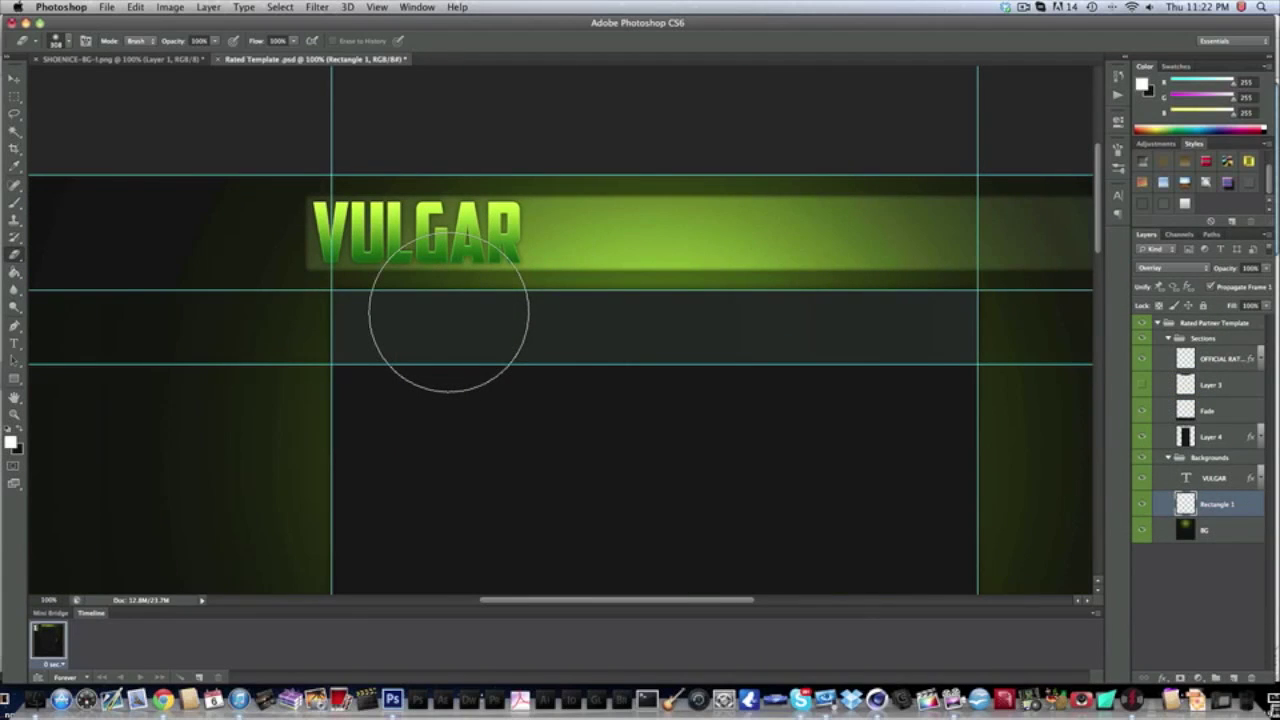
scroll(920, 323, "right", 5)
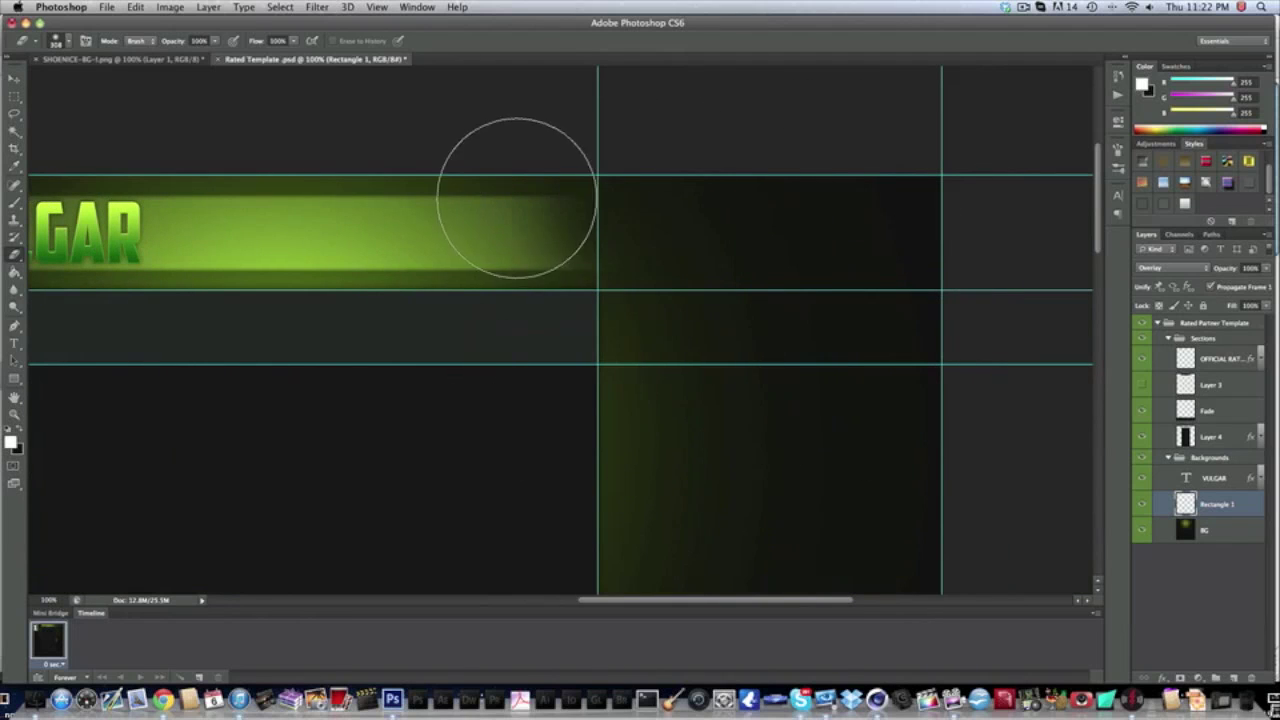
mouse_move(517, 198)
left_mouse_down()
mouse_move(357, 255)
mouse_move(283, 393)
mouse_move(262, 318)
mouse_move(420, 274)
mouse_move(394, 100)
left_mouse_up()
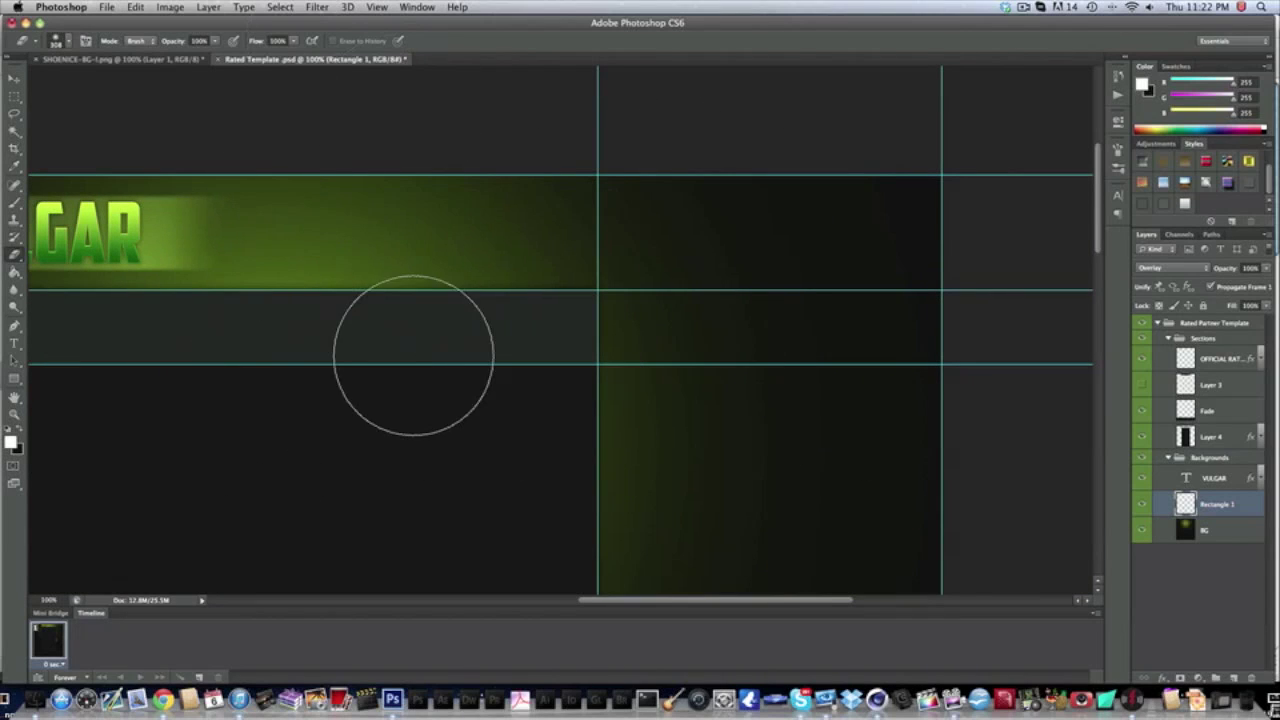
scroll(413, 355, "left", 5)
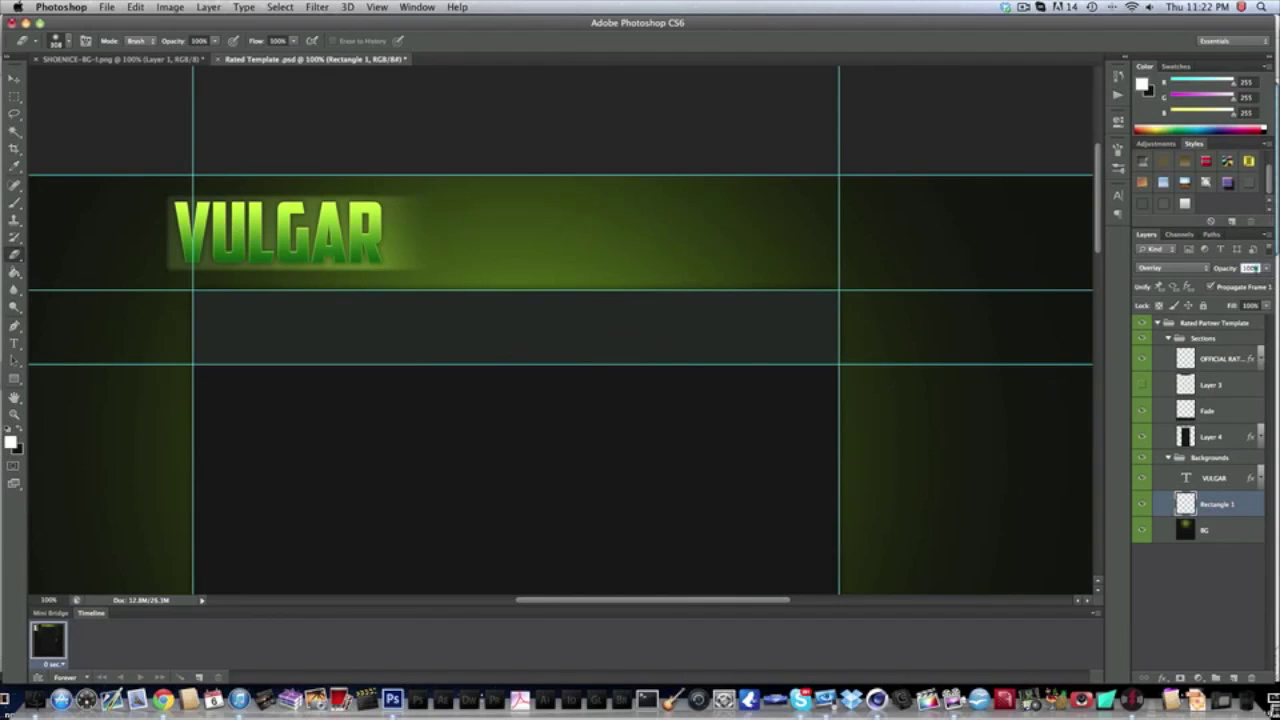
type("50")
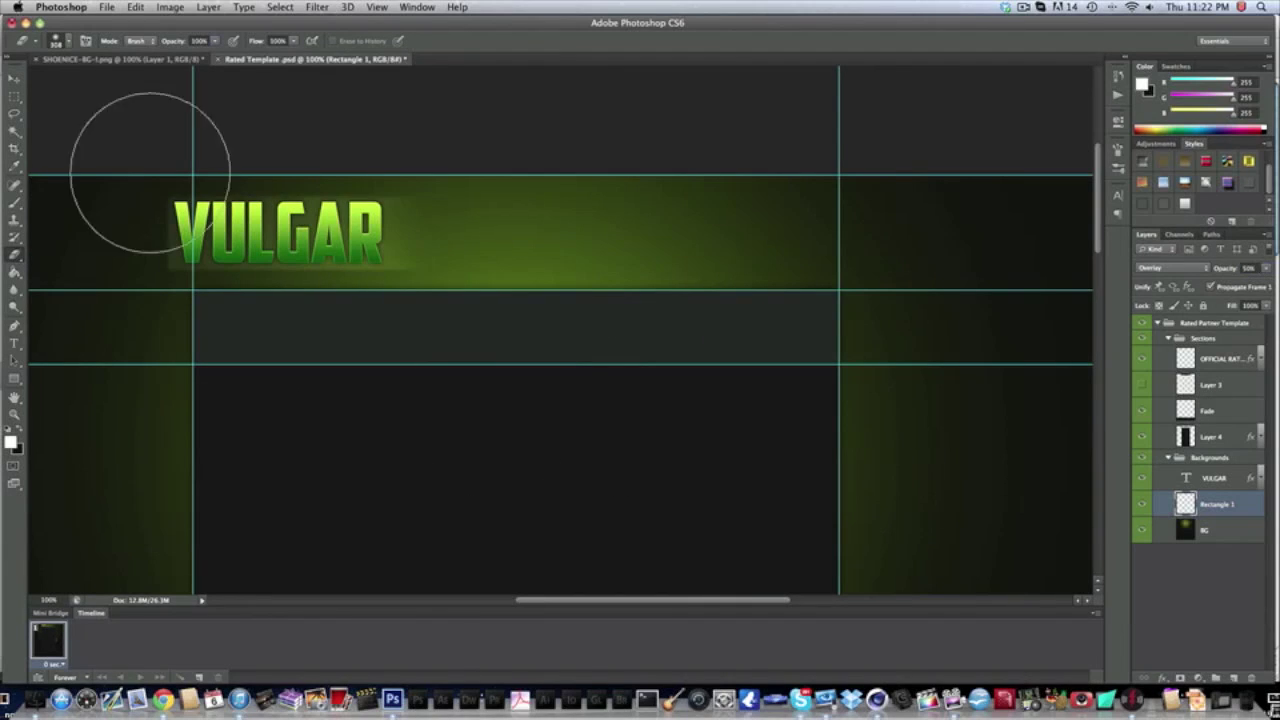
left_click(14, 78)
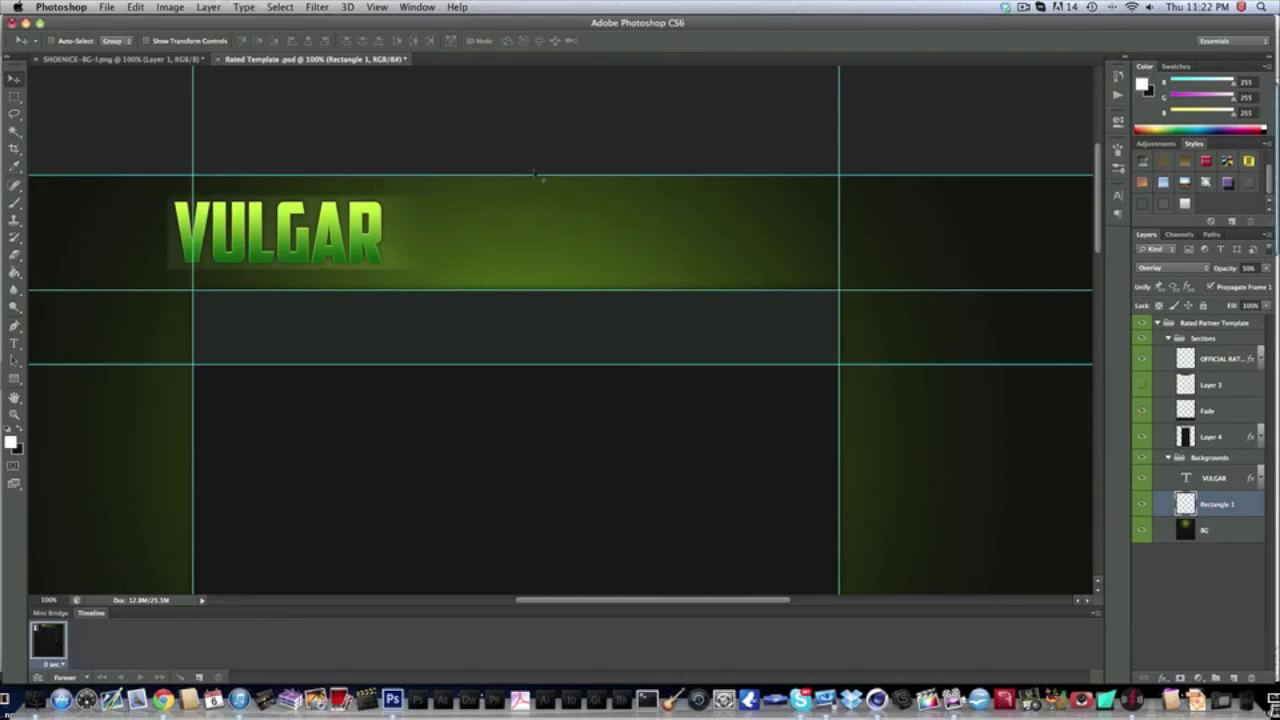
Create a new 1920 × 1080 px document
left_click(106, 7)
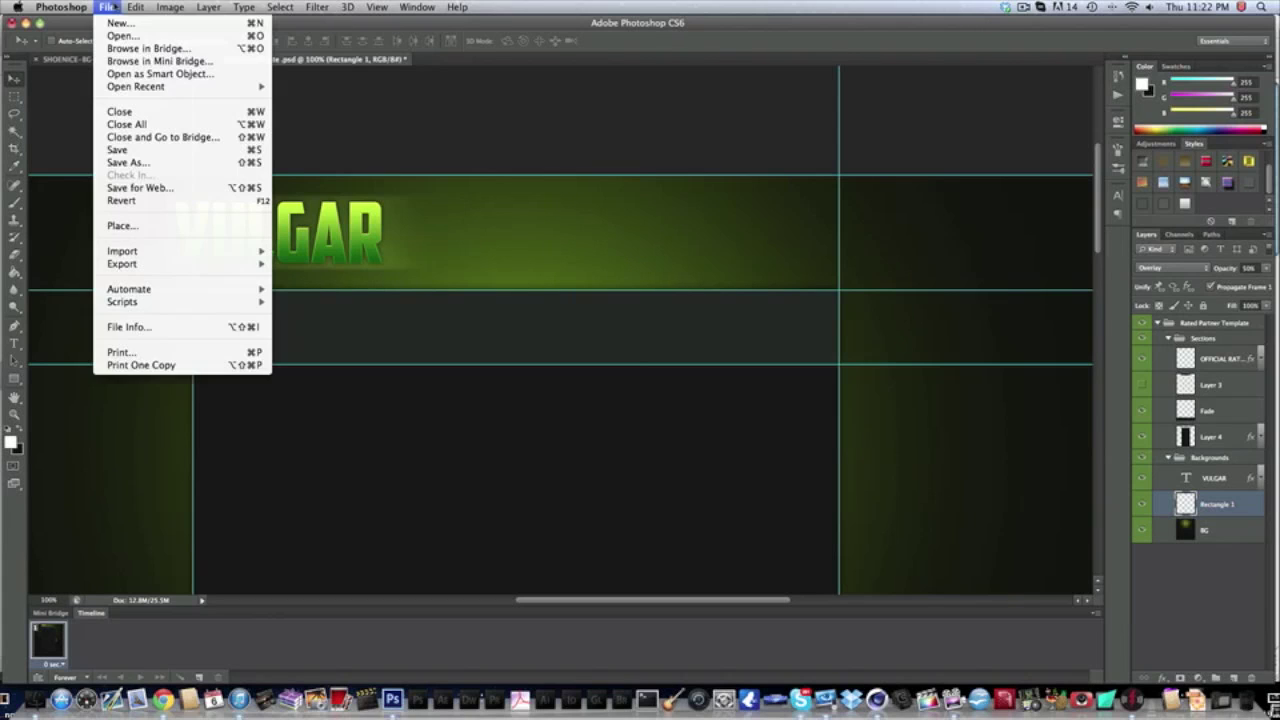
left_click(106, 7)
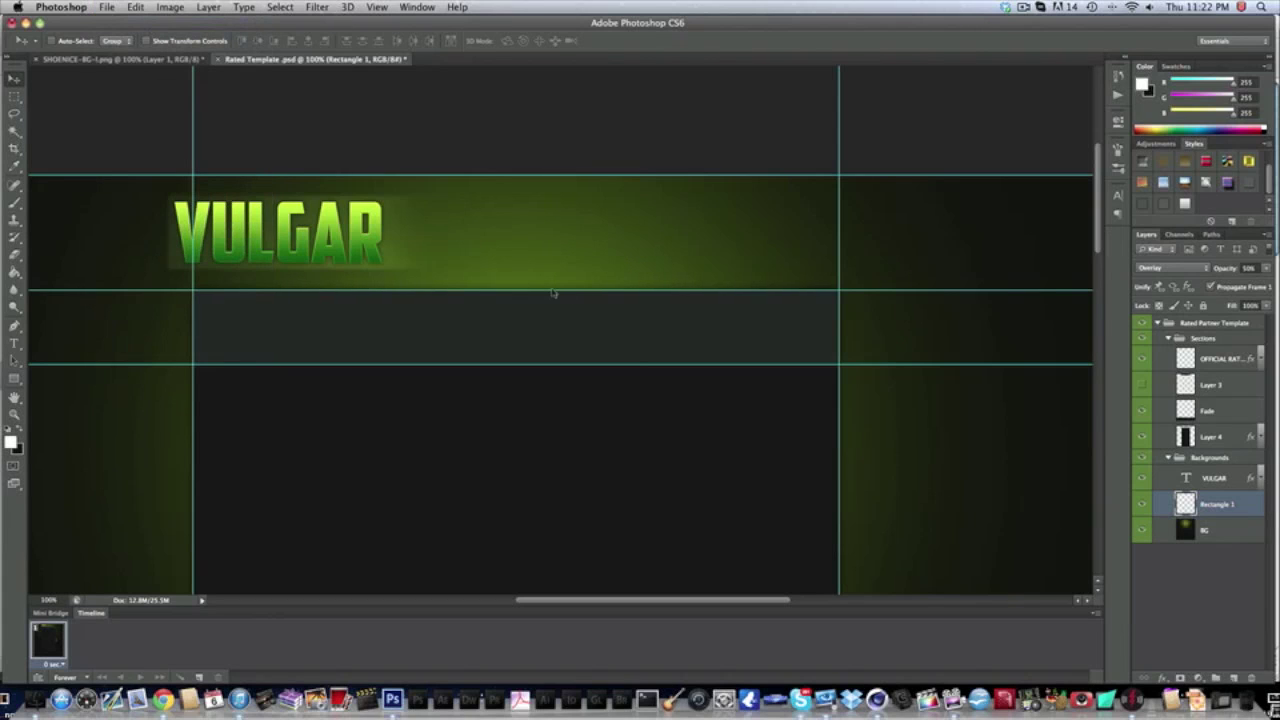
key("super+n")
double_click(573, 298)
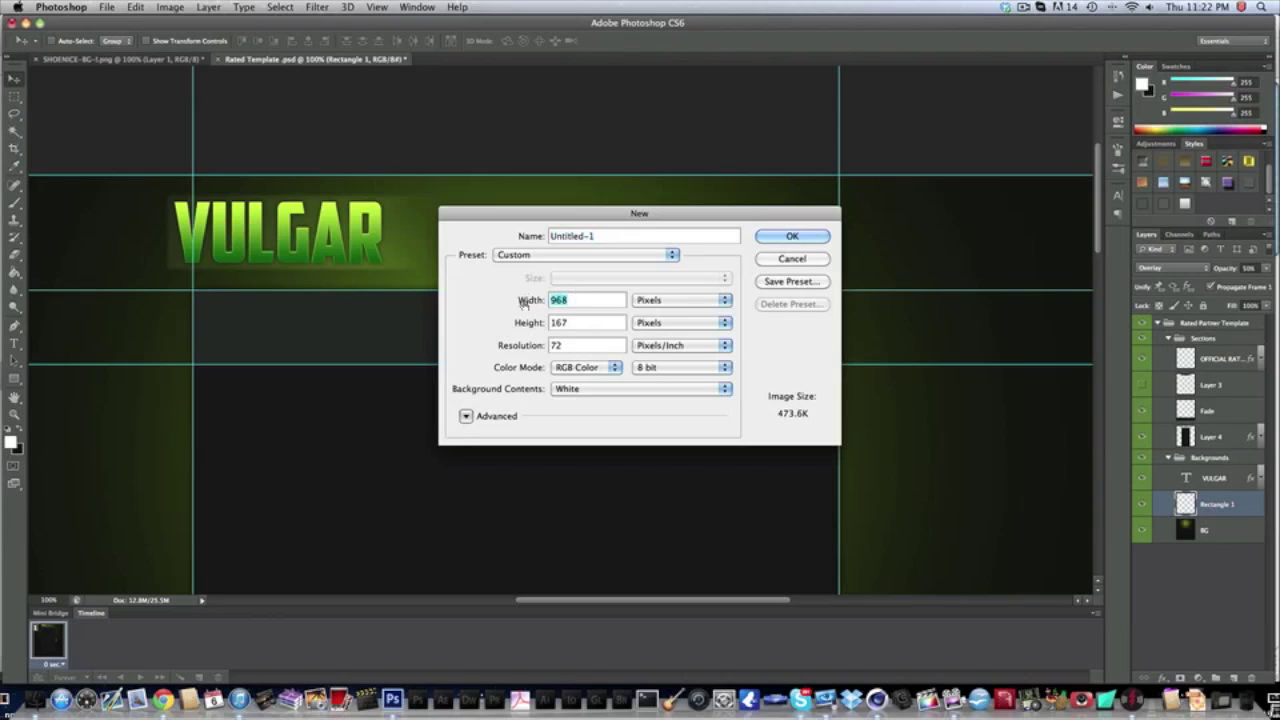
type("10")
key("BackSpace")
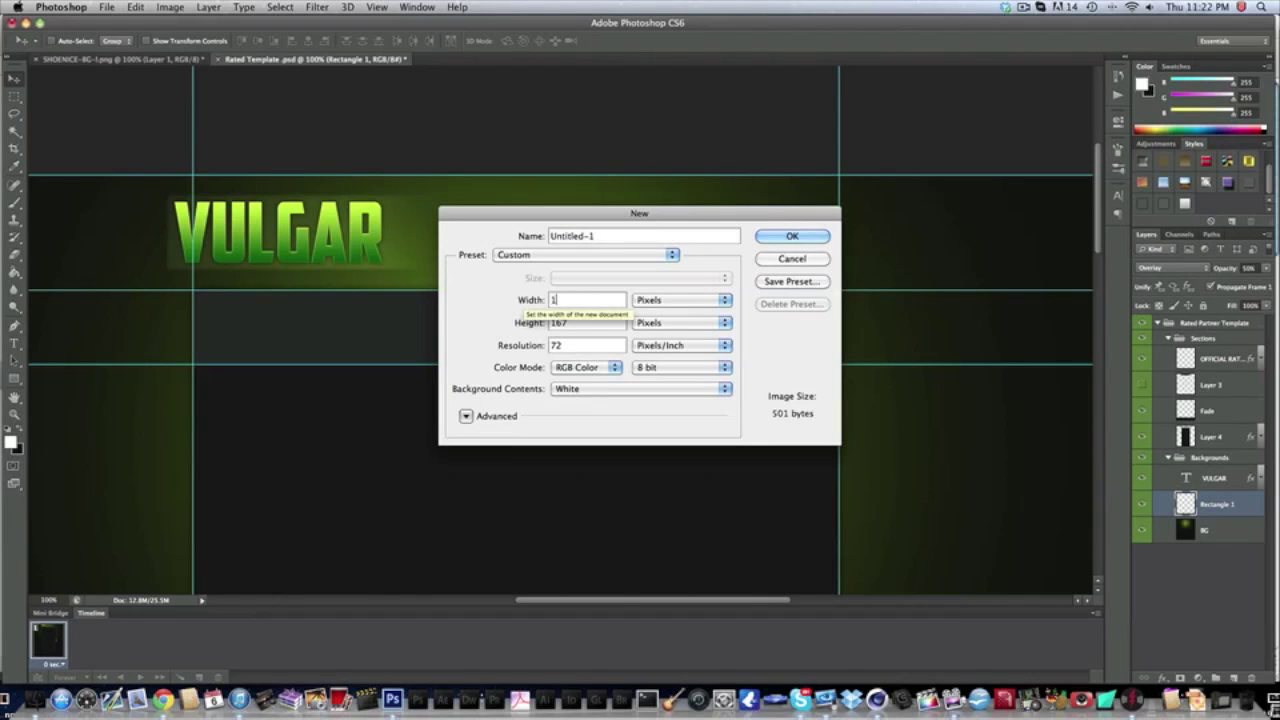
type("920")
key("Tab")
type("1")
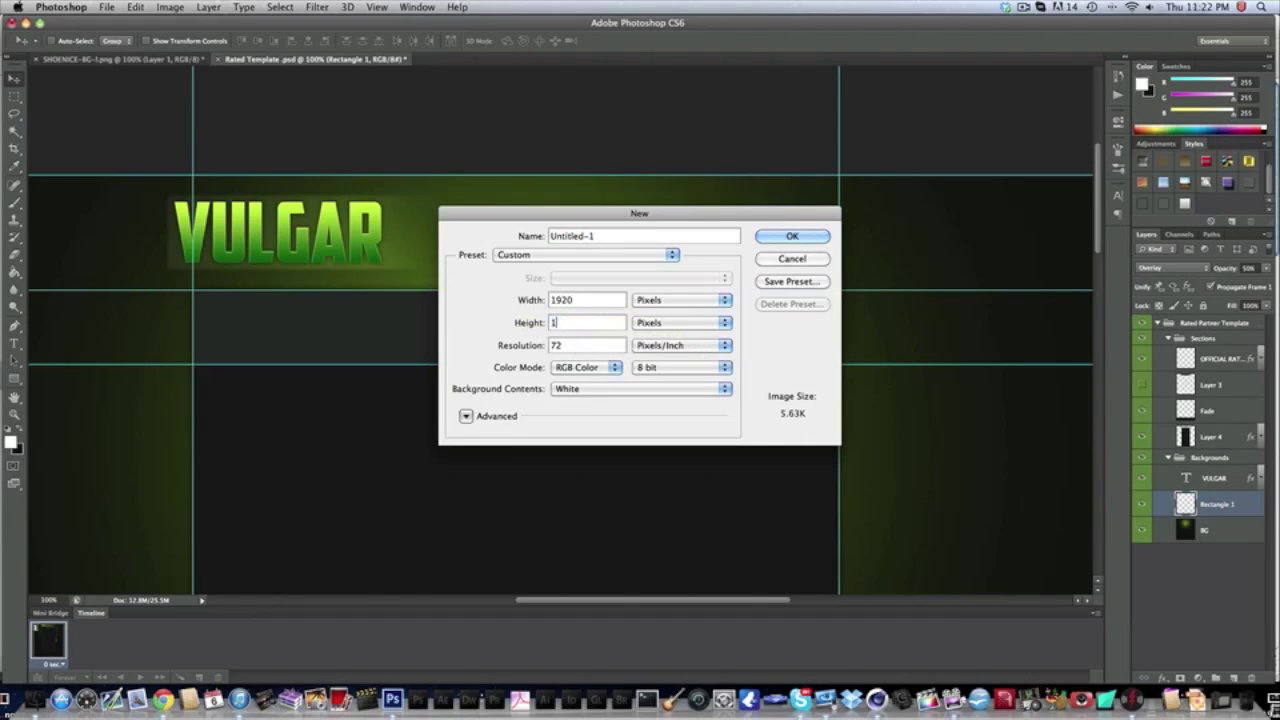
type("080")
key("Return")
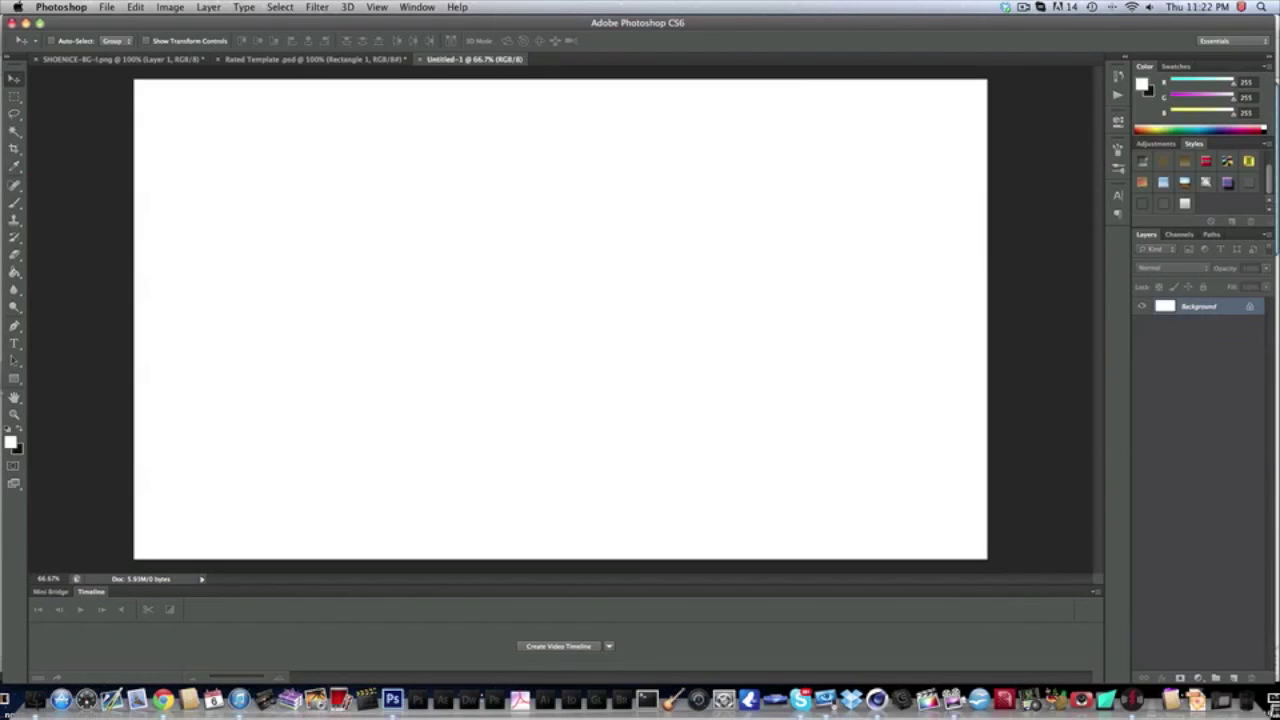
Fill the new document's Background layer with the near-black color using the Paint Bucket
key("x")
left_click(14, 272)
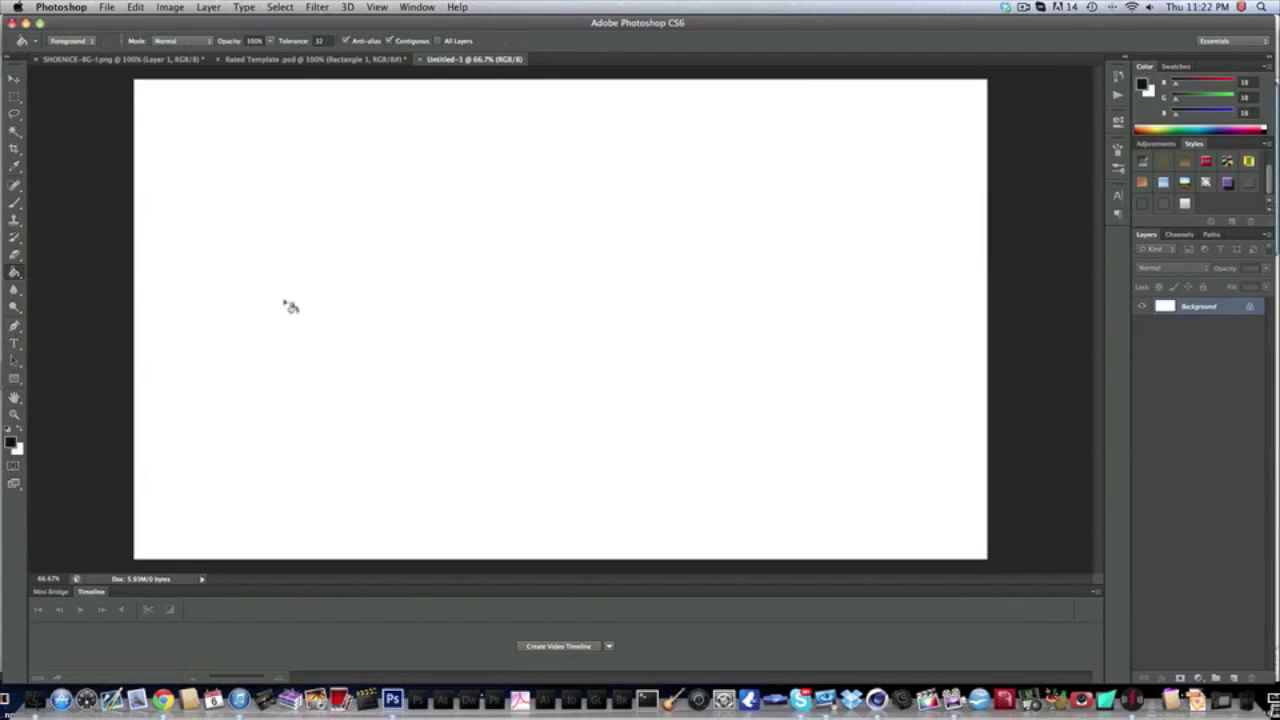
left_click(286, 306)
key("x")
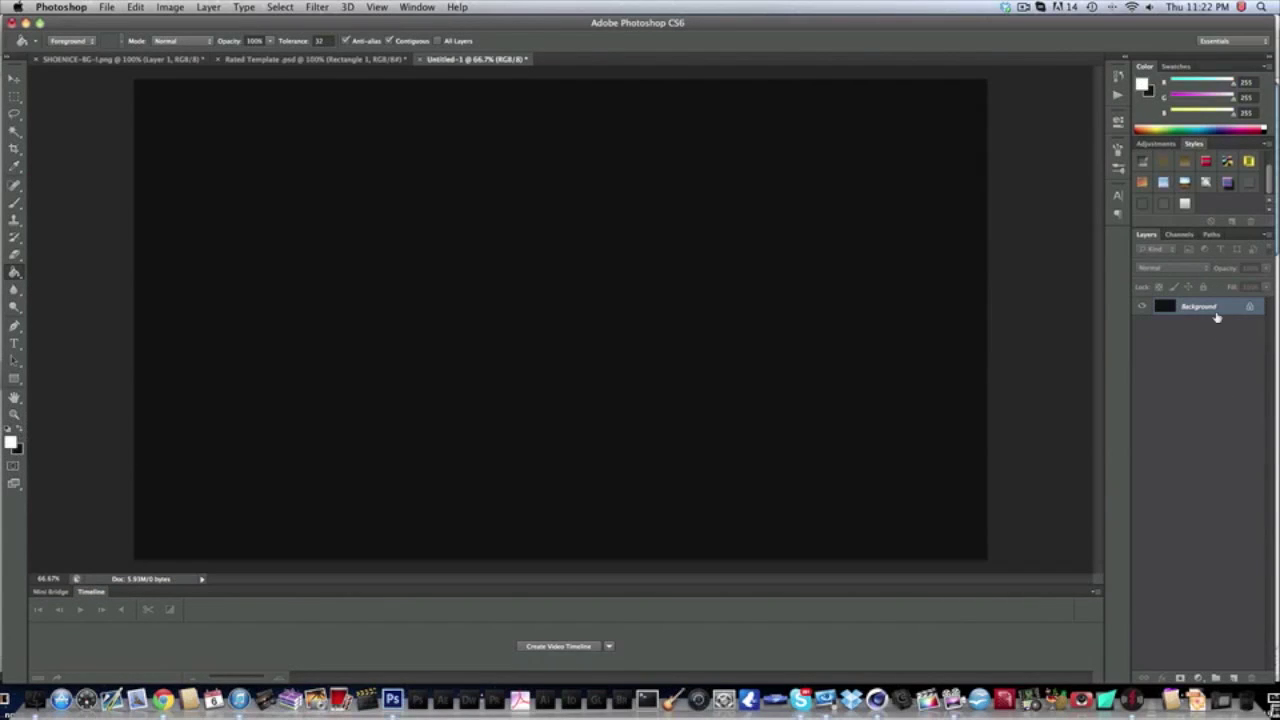
Convert the locked Background into a regular layer with the default name and add an empty layer above it
double_click(1217, 317)
key("Return")
left_click(1160, 143)
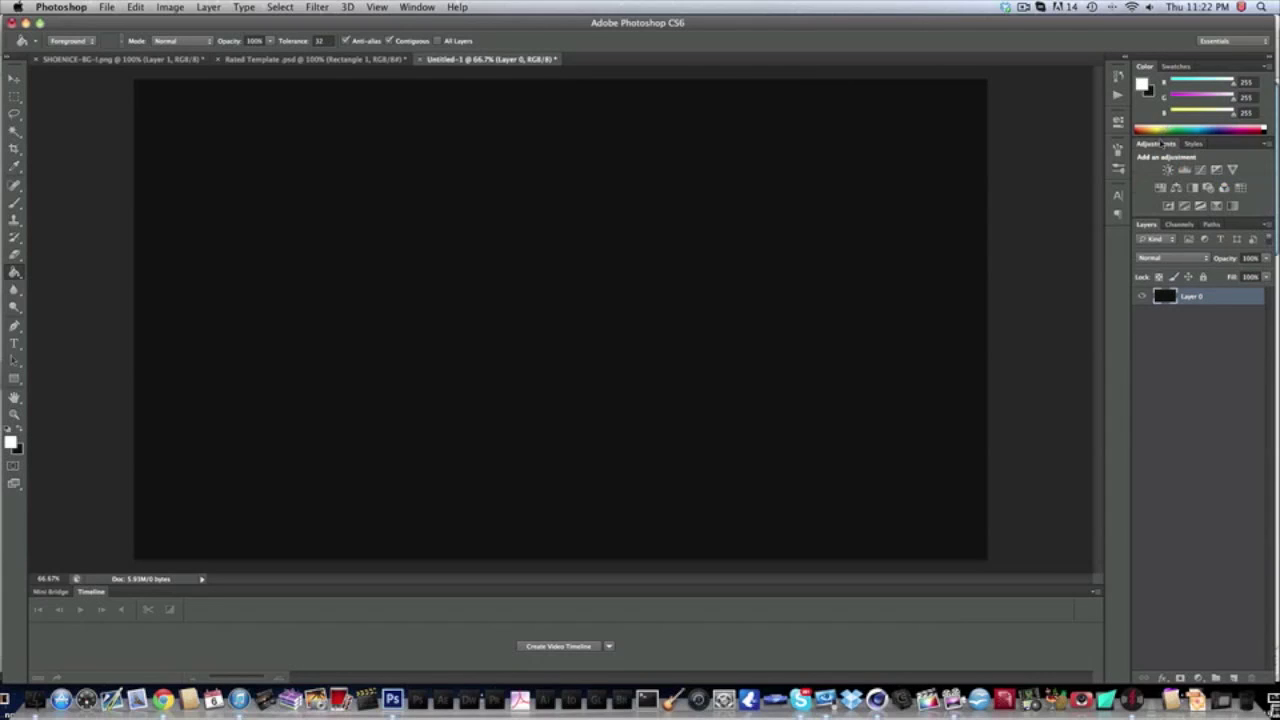
left_click(1236, 679)
key("p")
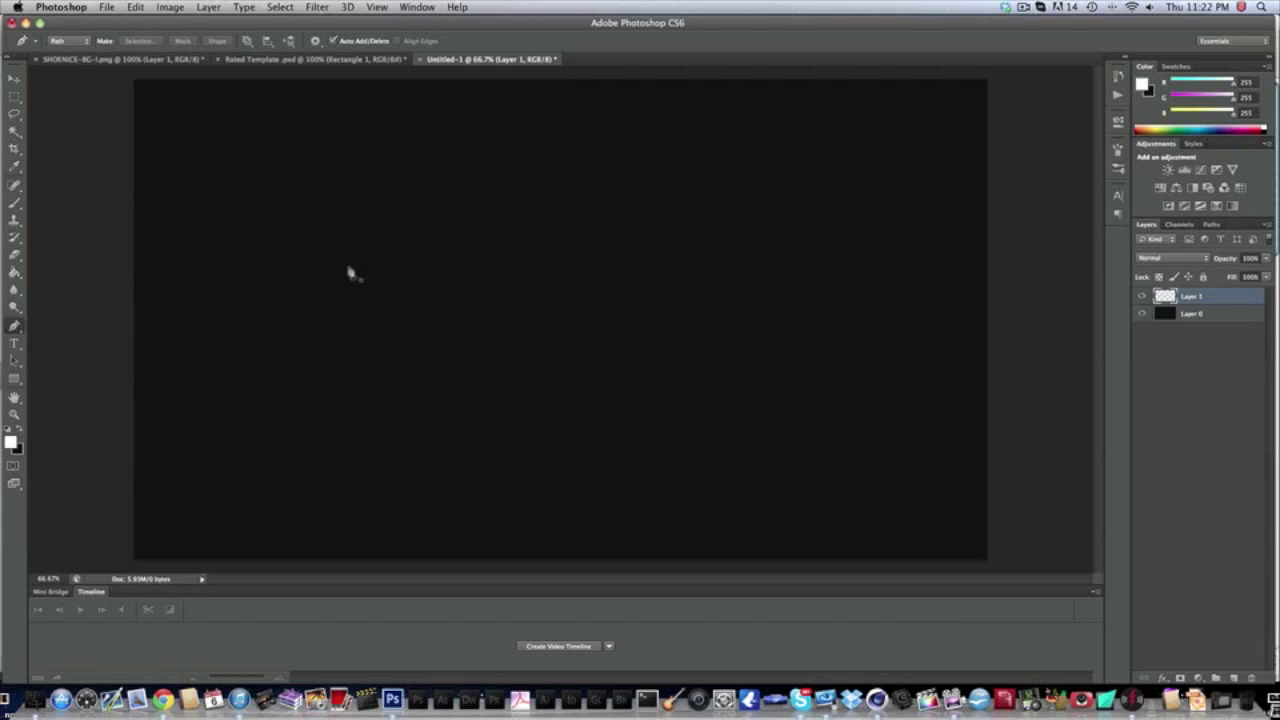
left_click(297, 58)
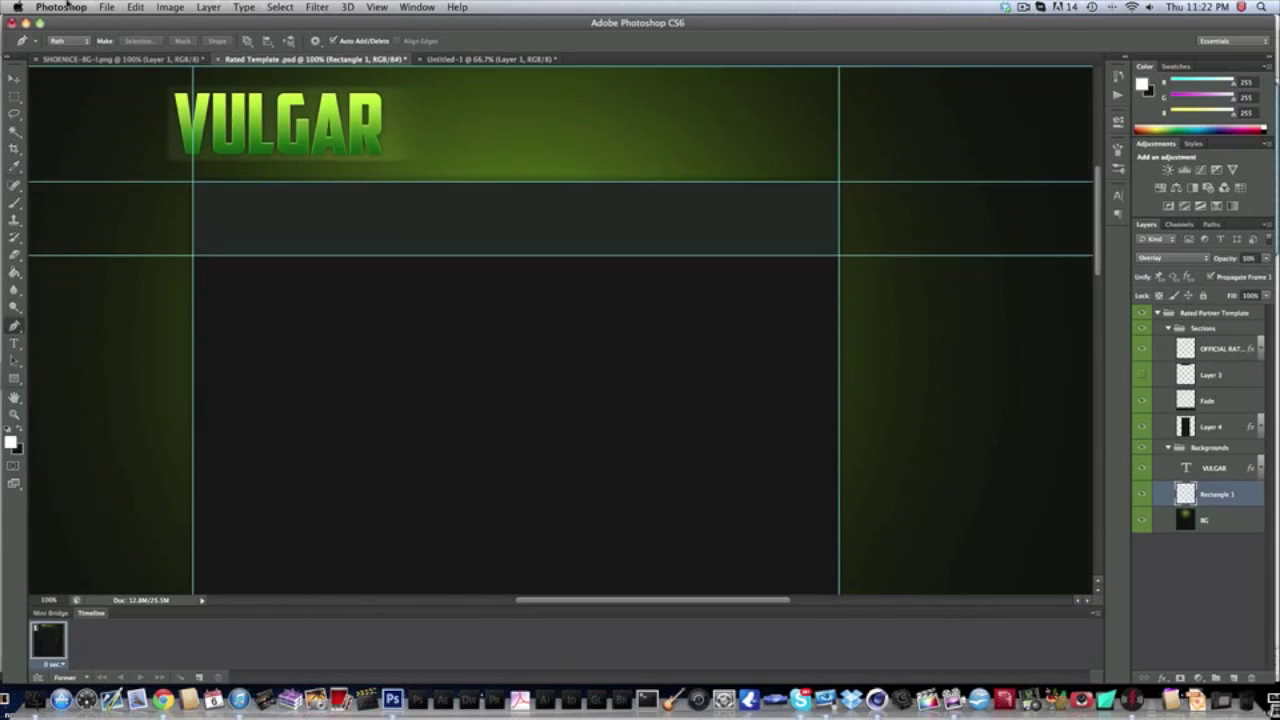
left_click(540, 58)
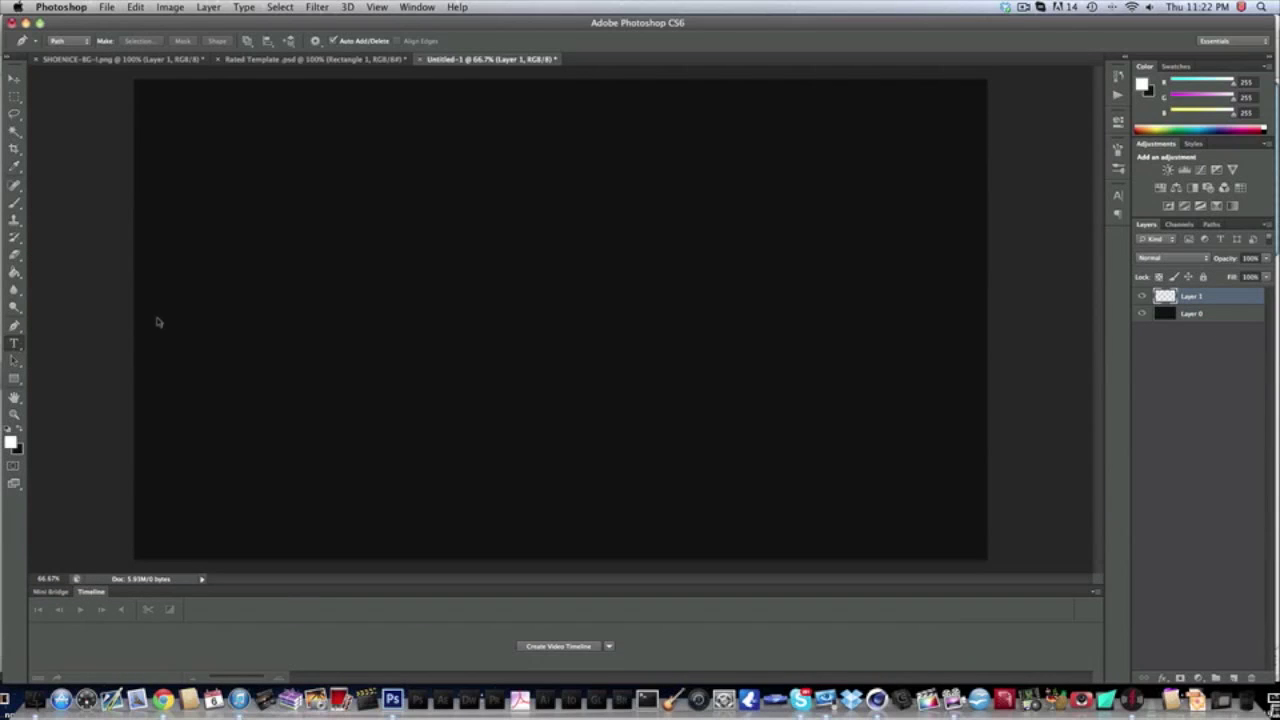
left_click(14, 343)
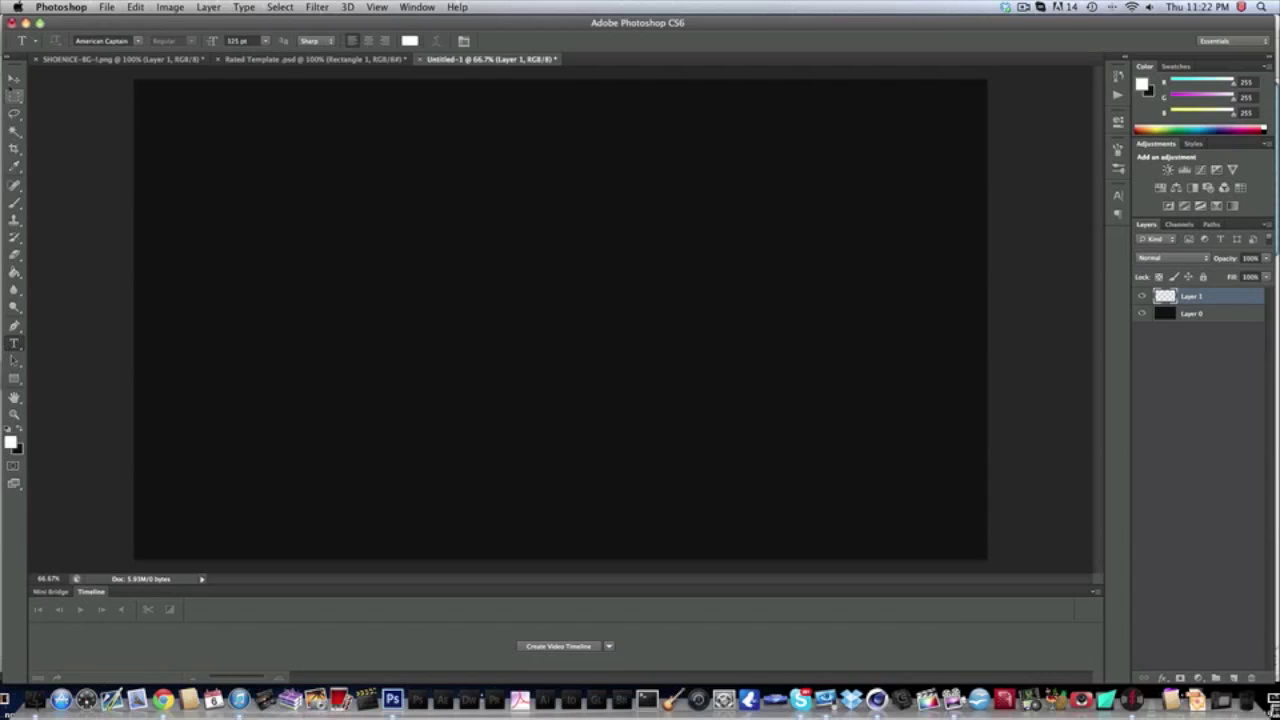
left_click(13, 79)
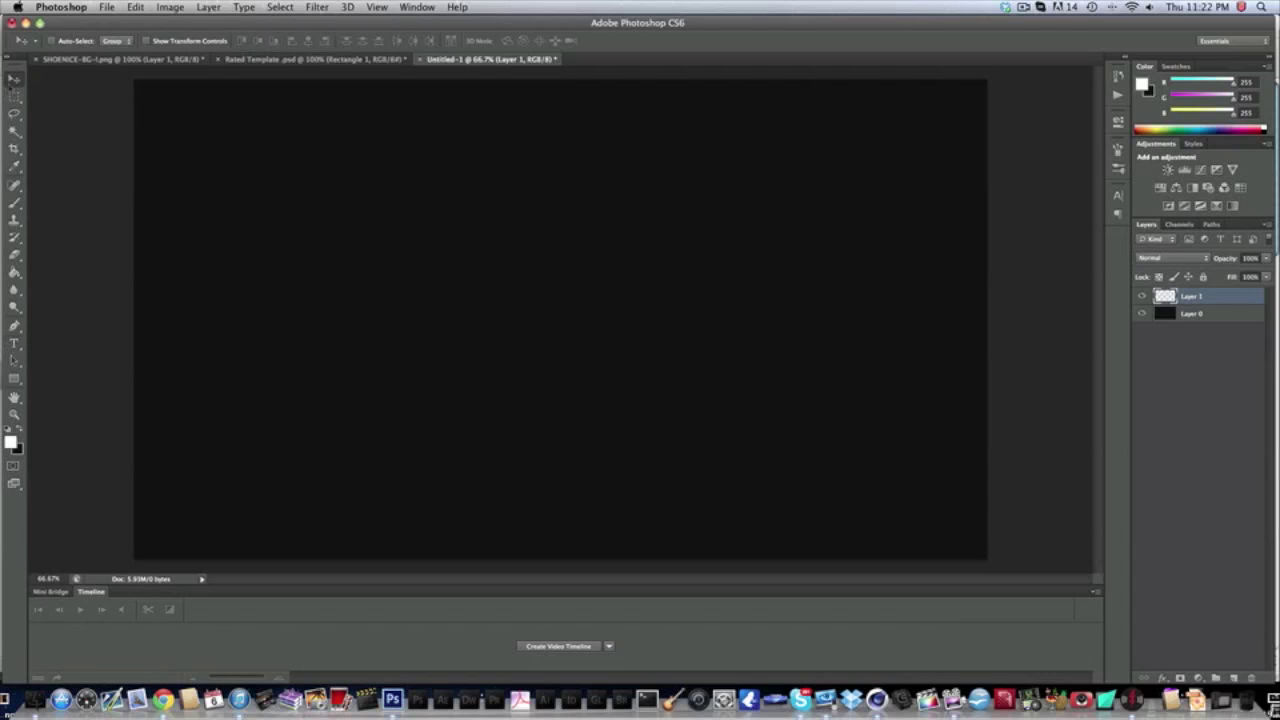
left_click(330, 60)
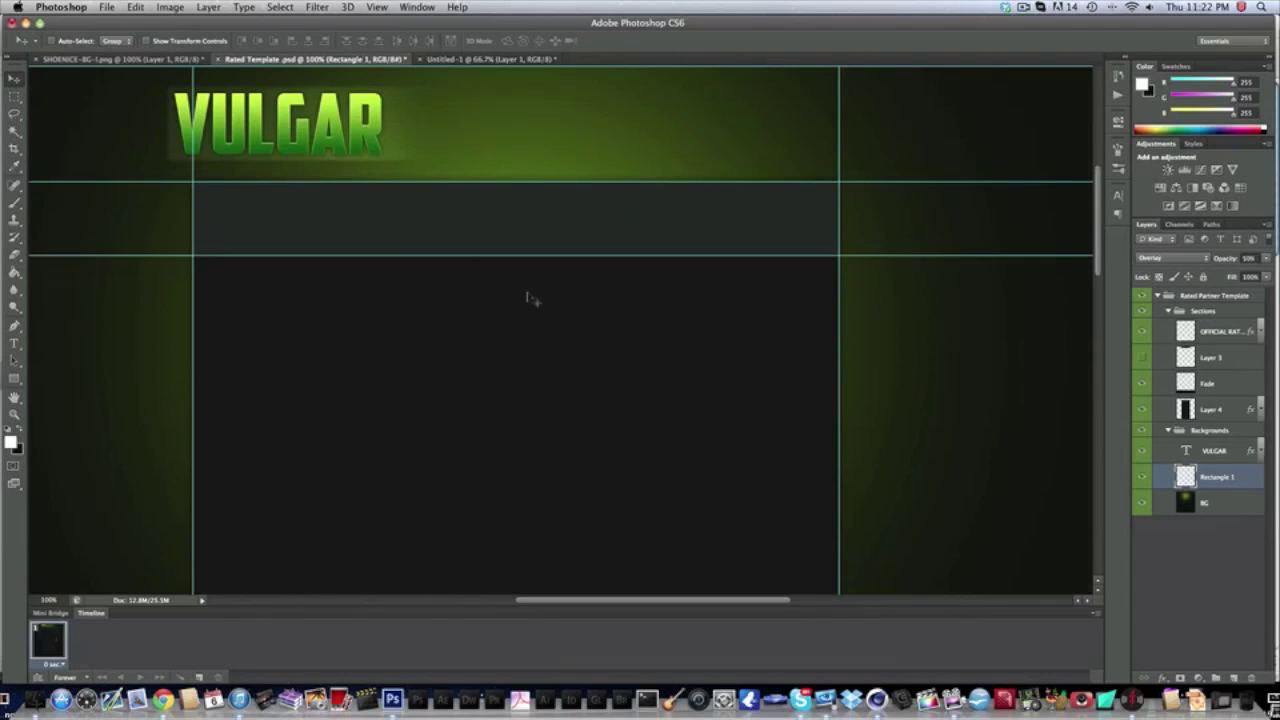
left_click(1203, 520)
left_click(1164, 678)
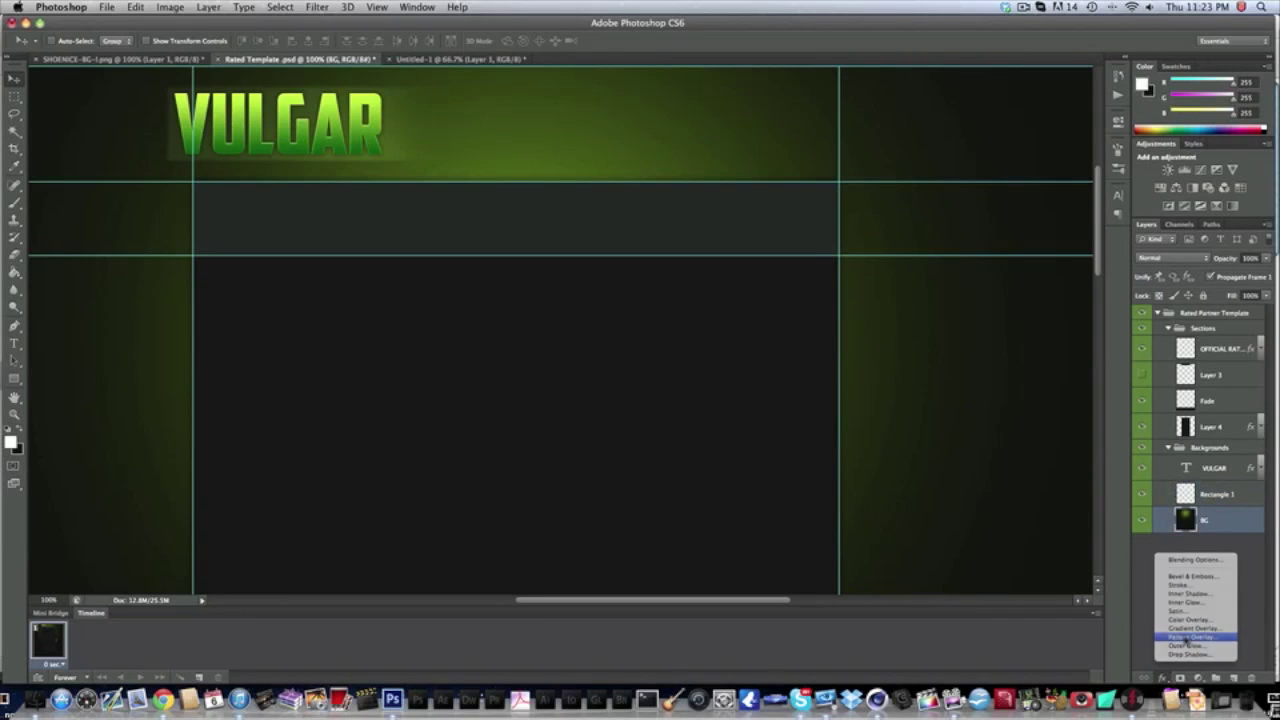
left_click(1185, 637)
left_click(1039, 204)
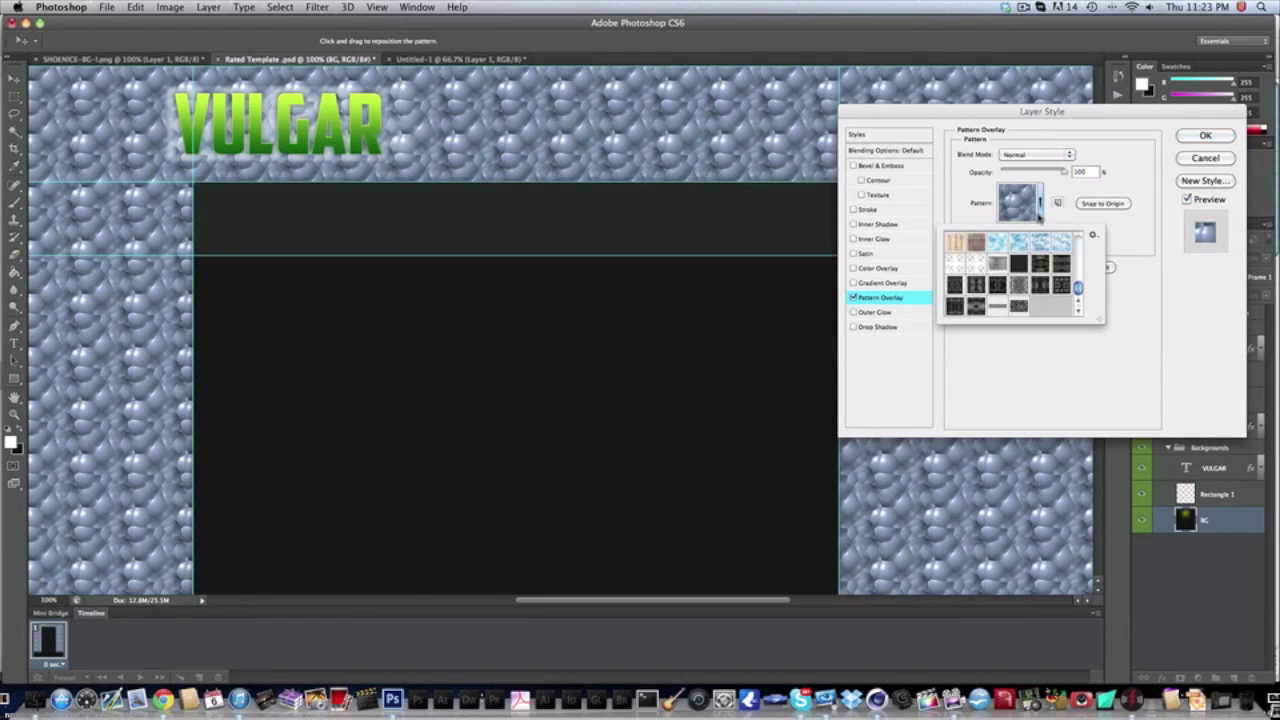
left_click(1022, 308)
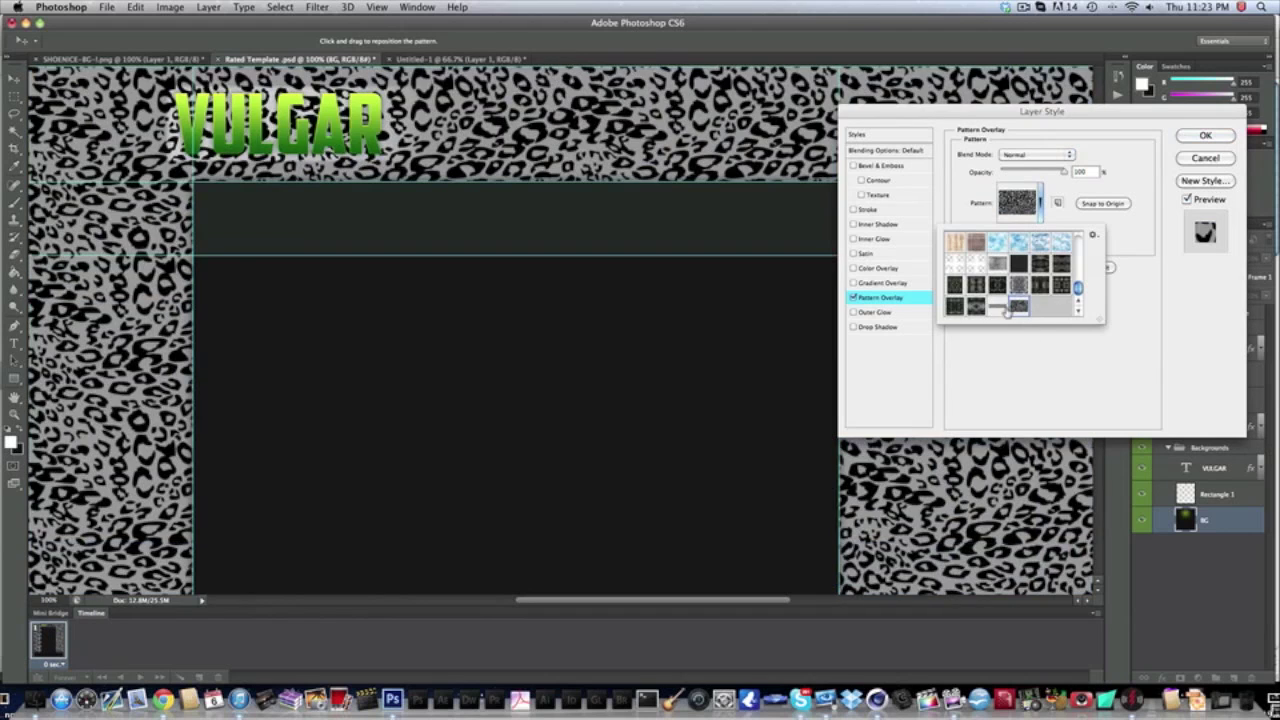
left_click(998, 307)
left_click(976, 307)
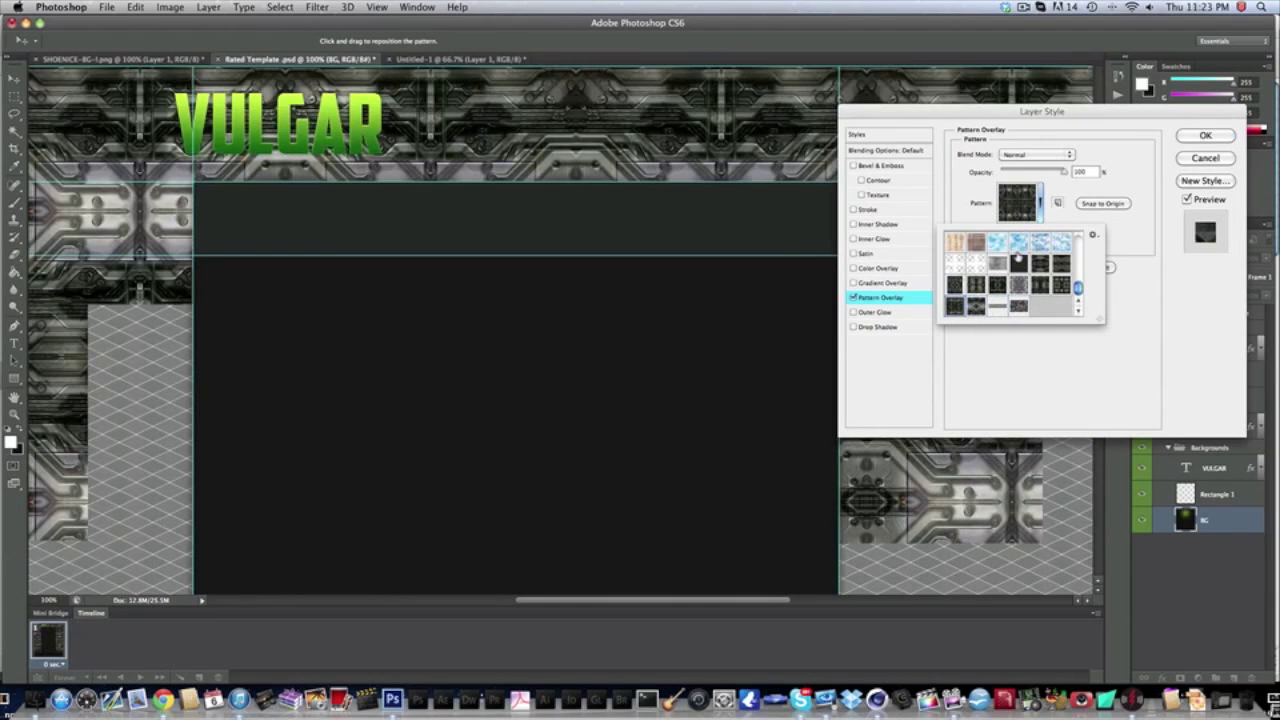
left_click(1018, 262)
left_click(1097, 330)
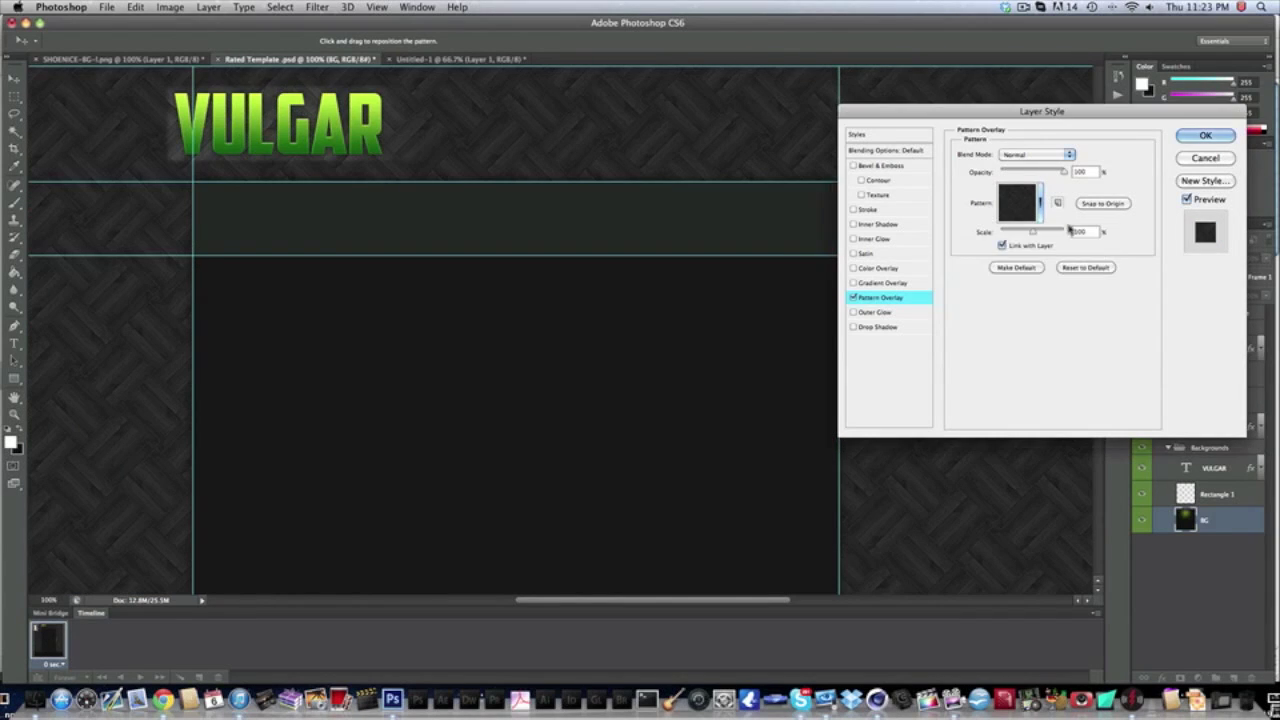
left_click(1038, 155)
left_click(1033, 284)
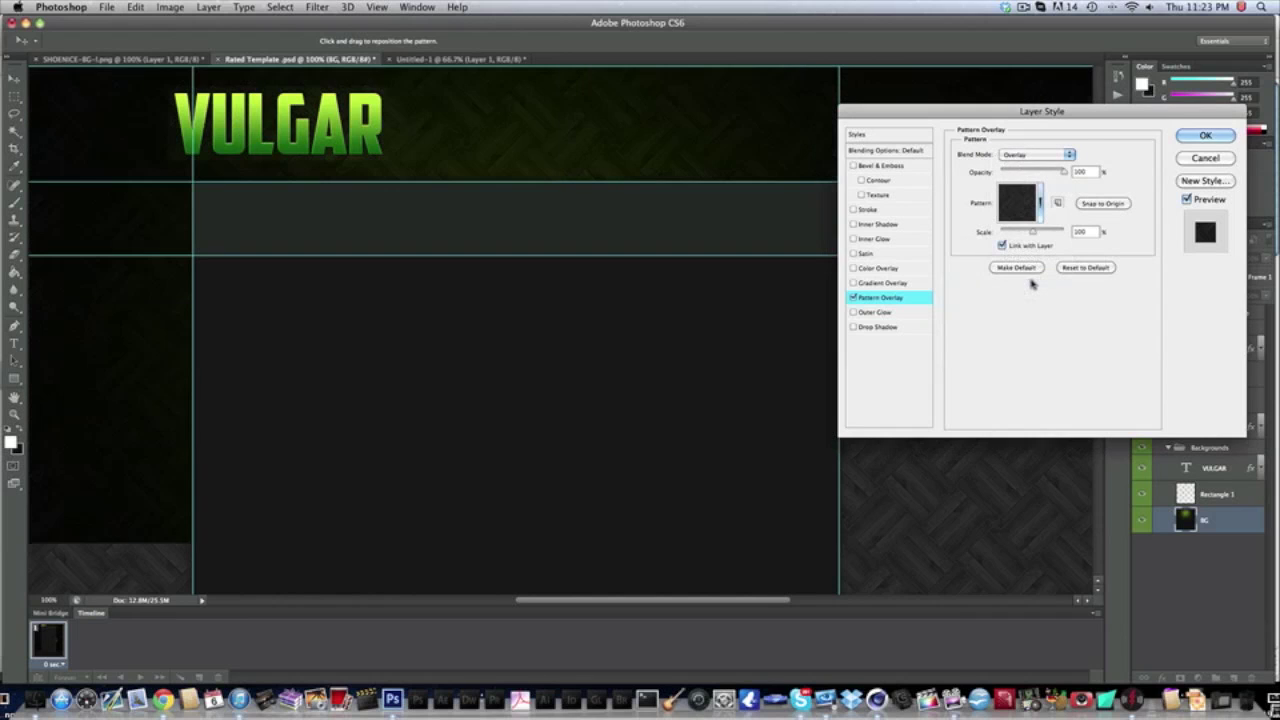
scroll(470, 198, "left", 3)
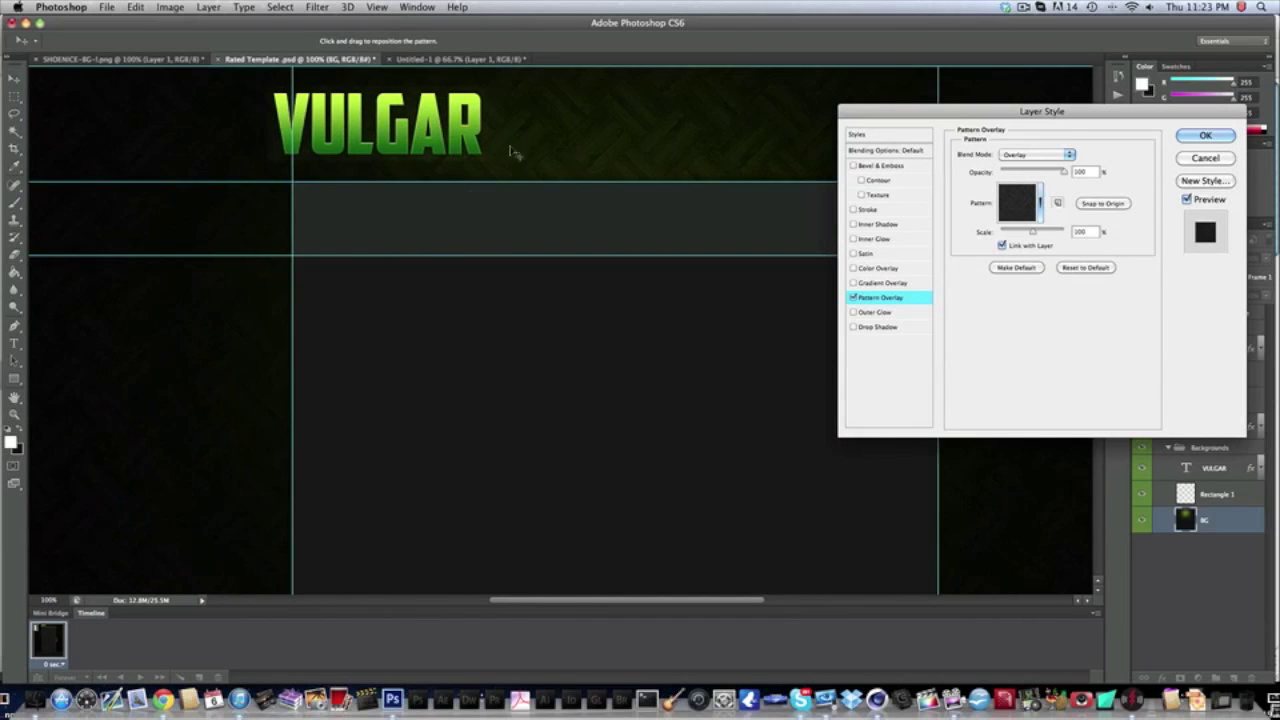
double_click(1080, 172)
type("85")
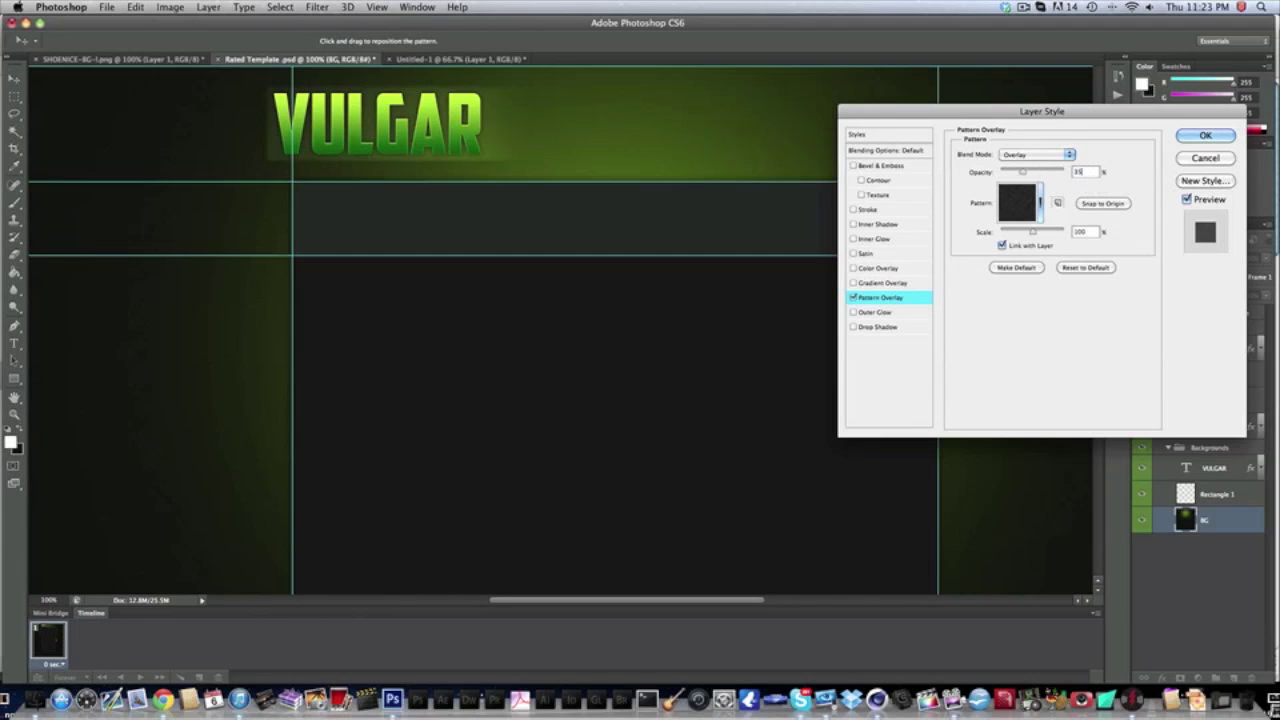
left_click(1228, 158)
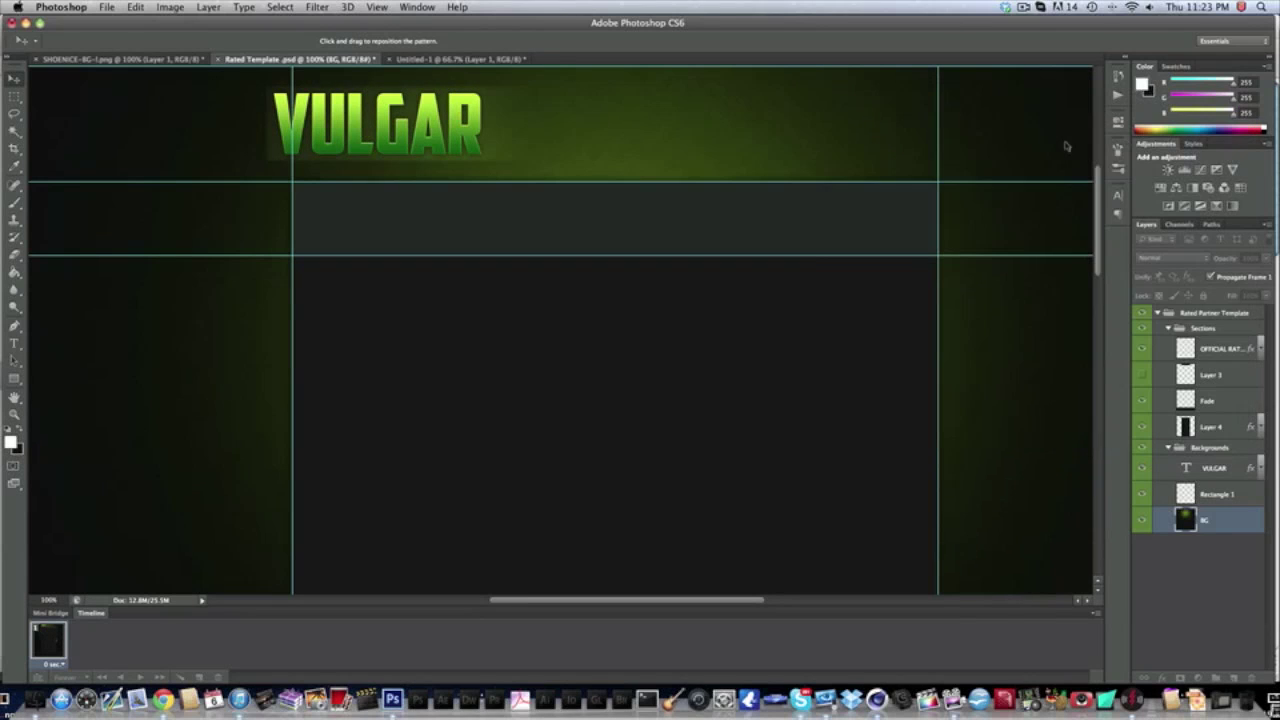
left_click(480, 60)
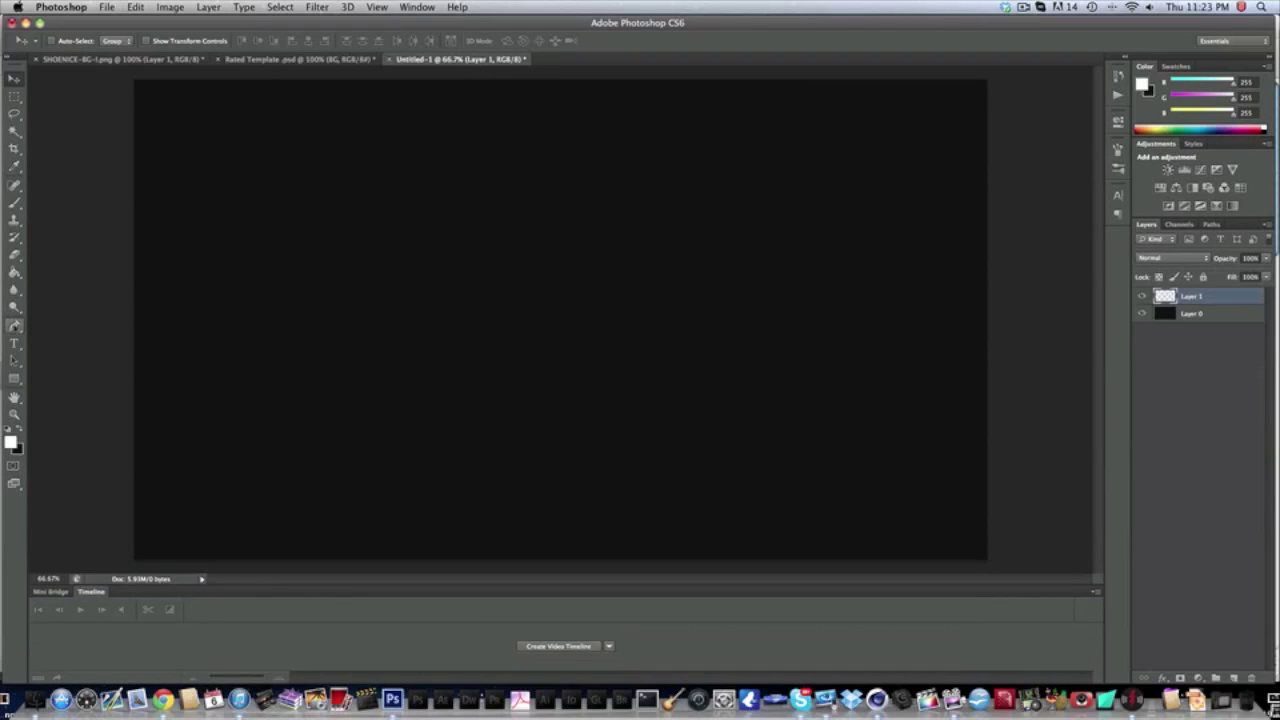
left_click(15, 379)
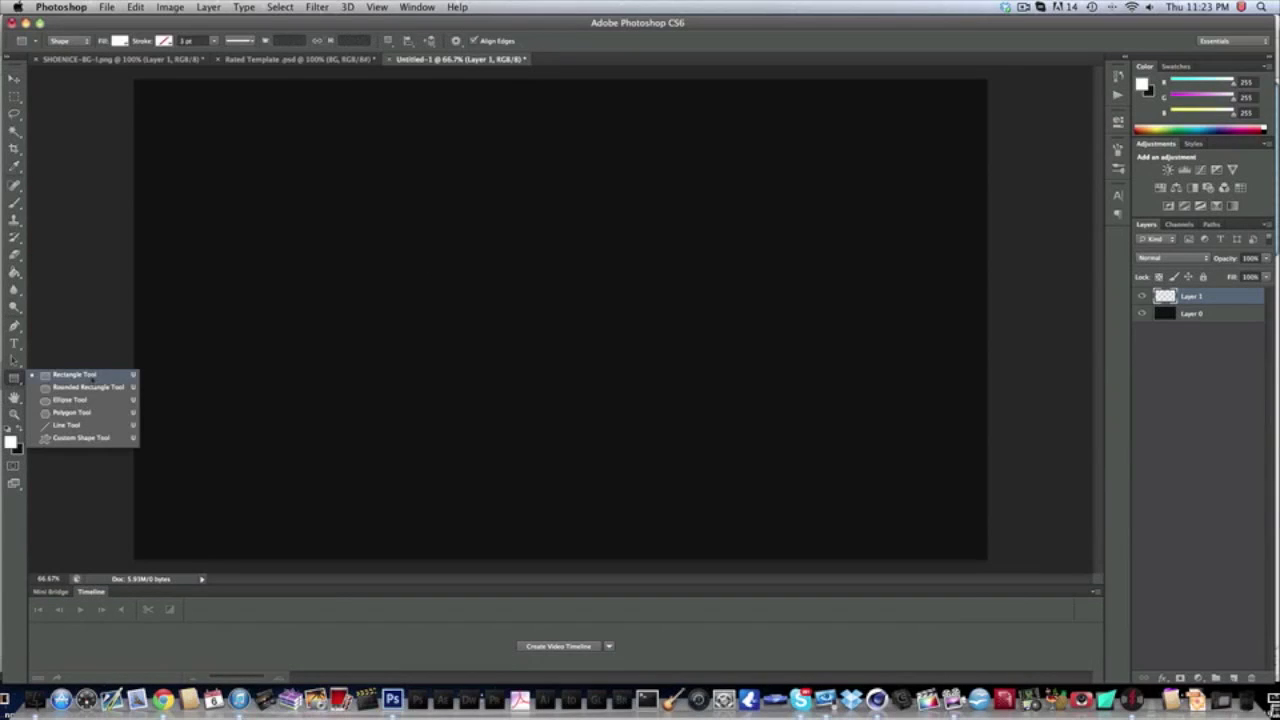
left_click(92, 378)
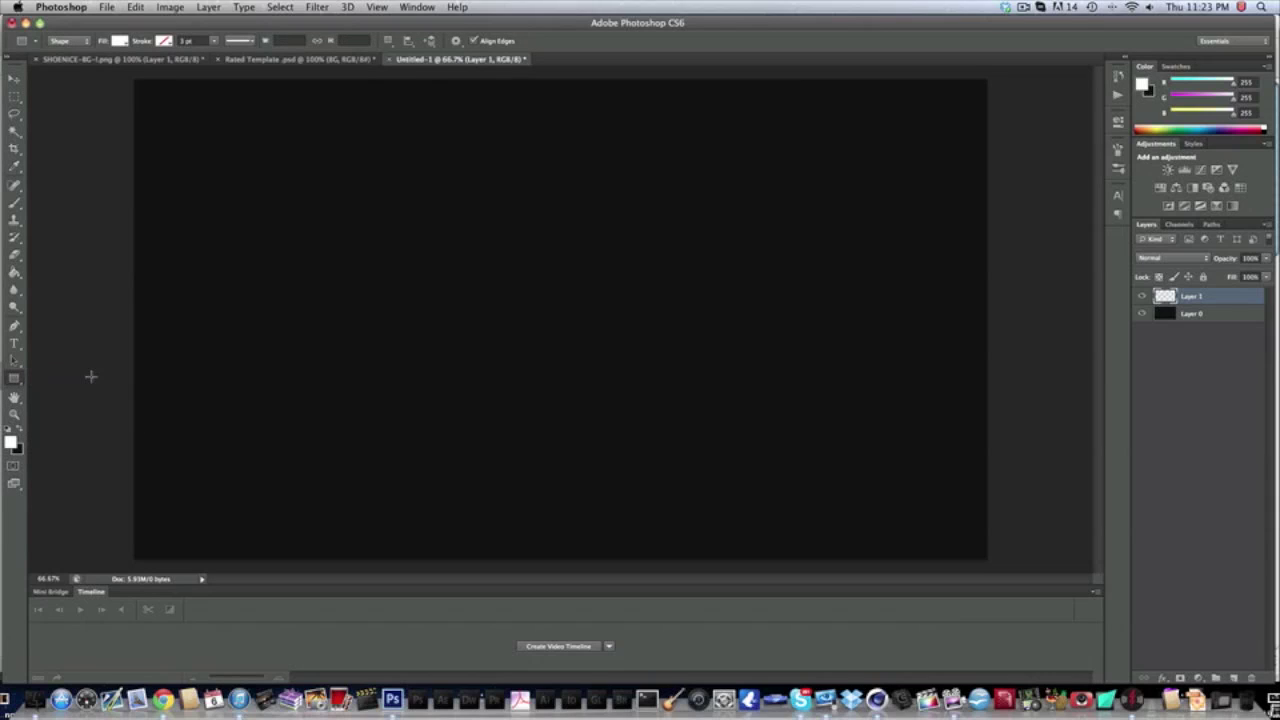
left_click(61, 382)
left_click(592, 357)
Draw a white solid diamond about 109 × 138 px with the Custom Shape tool near the canvas's upper-left area
left_click(15, 379)
left_click(90, 438)
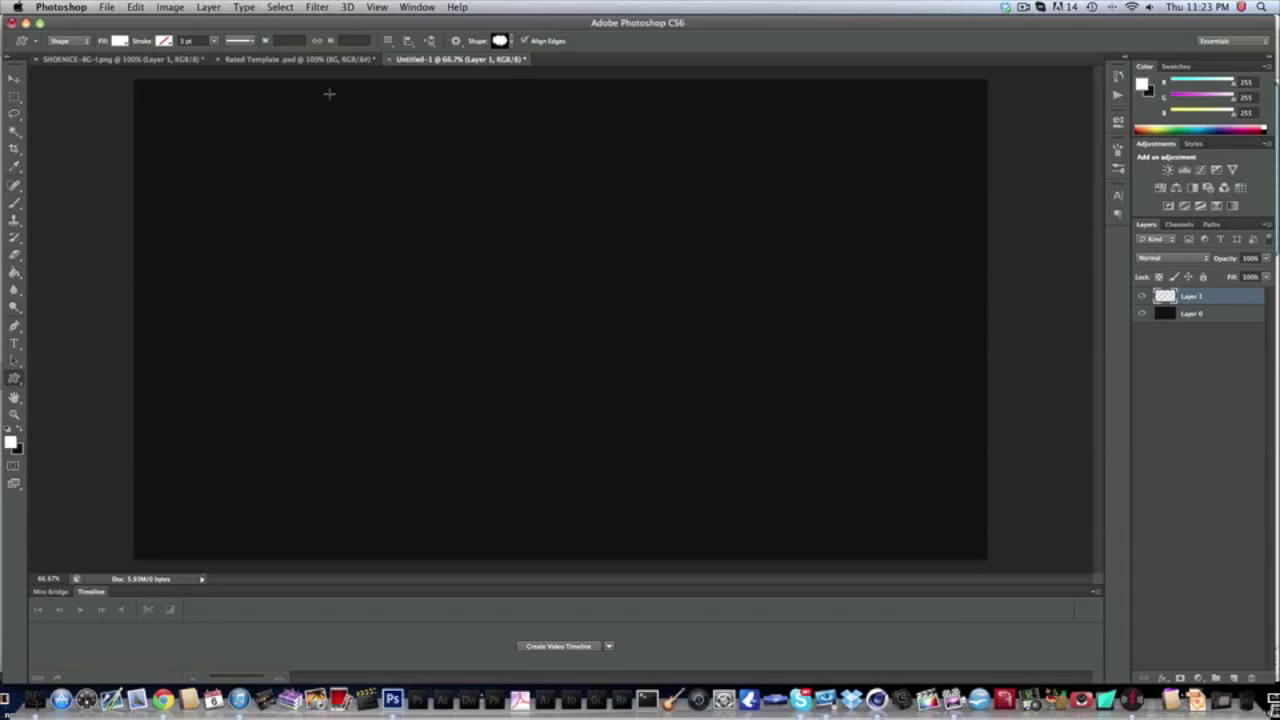
left_click(511, 43)
scroll(490, 100, "down", 6)
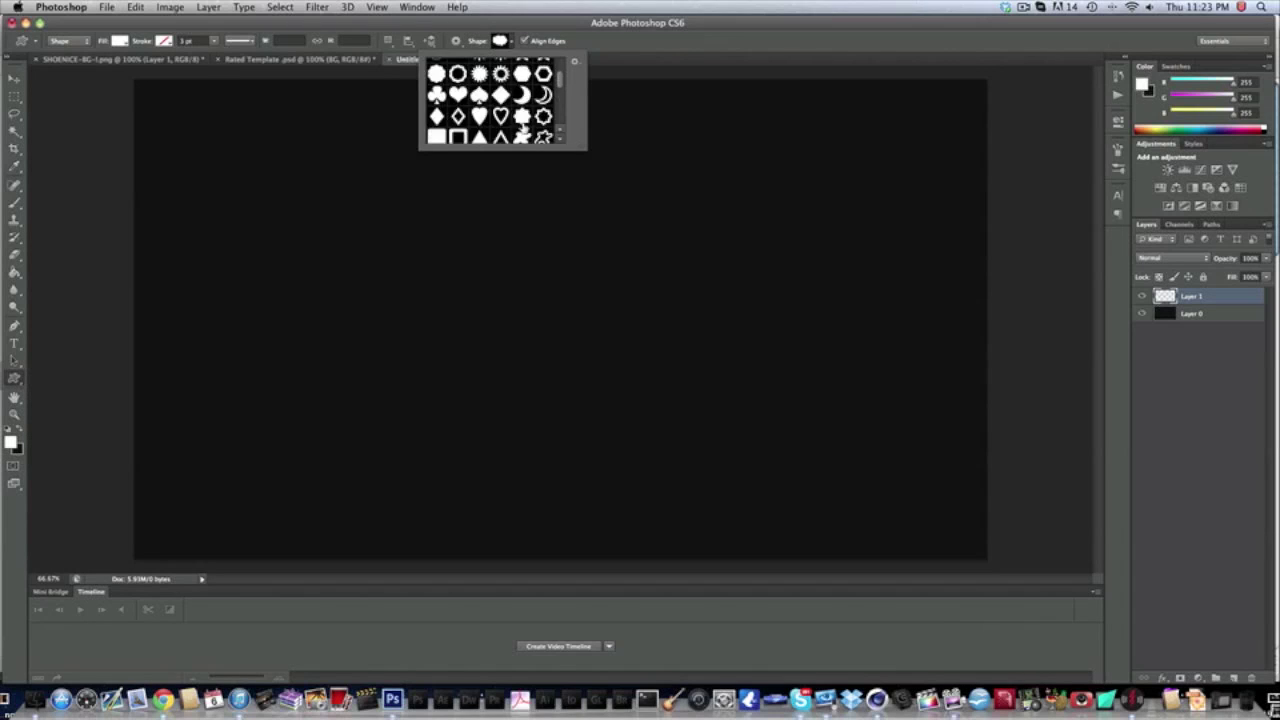
scroll(490, 100, "down", 6)
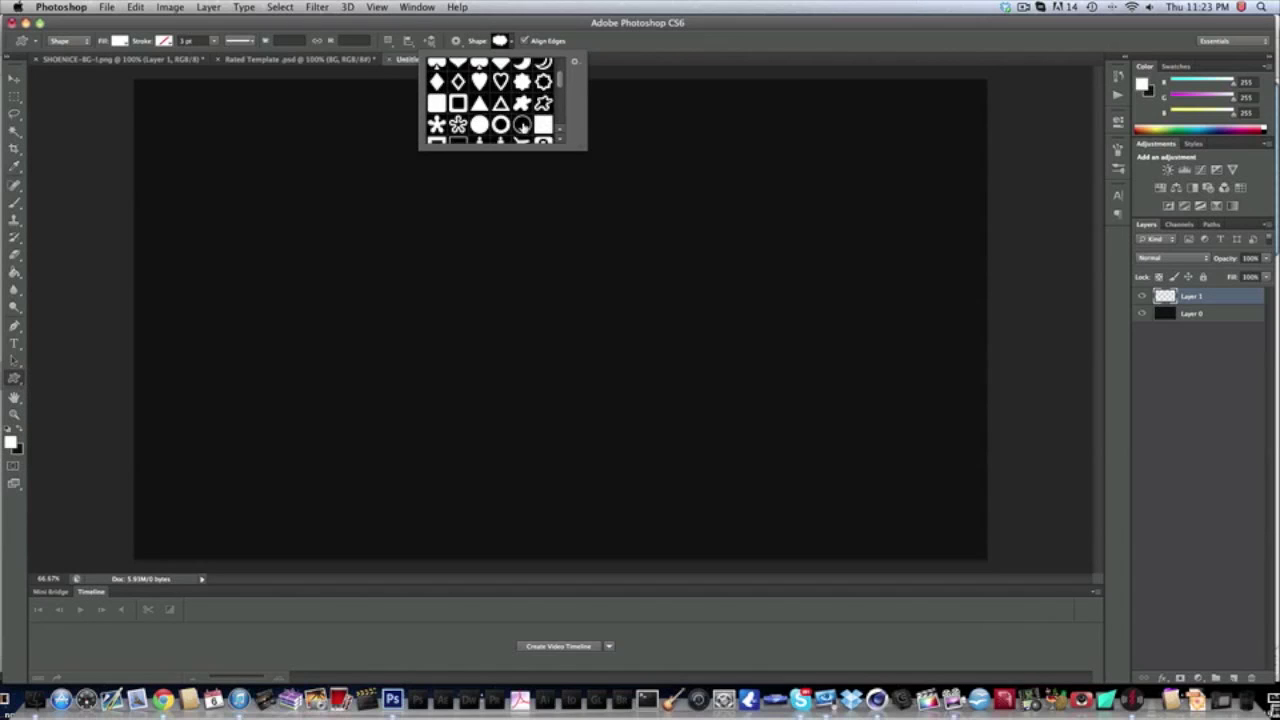
left_click(522, 75)
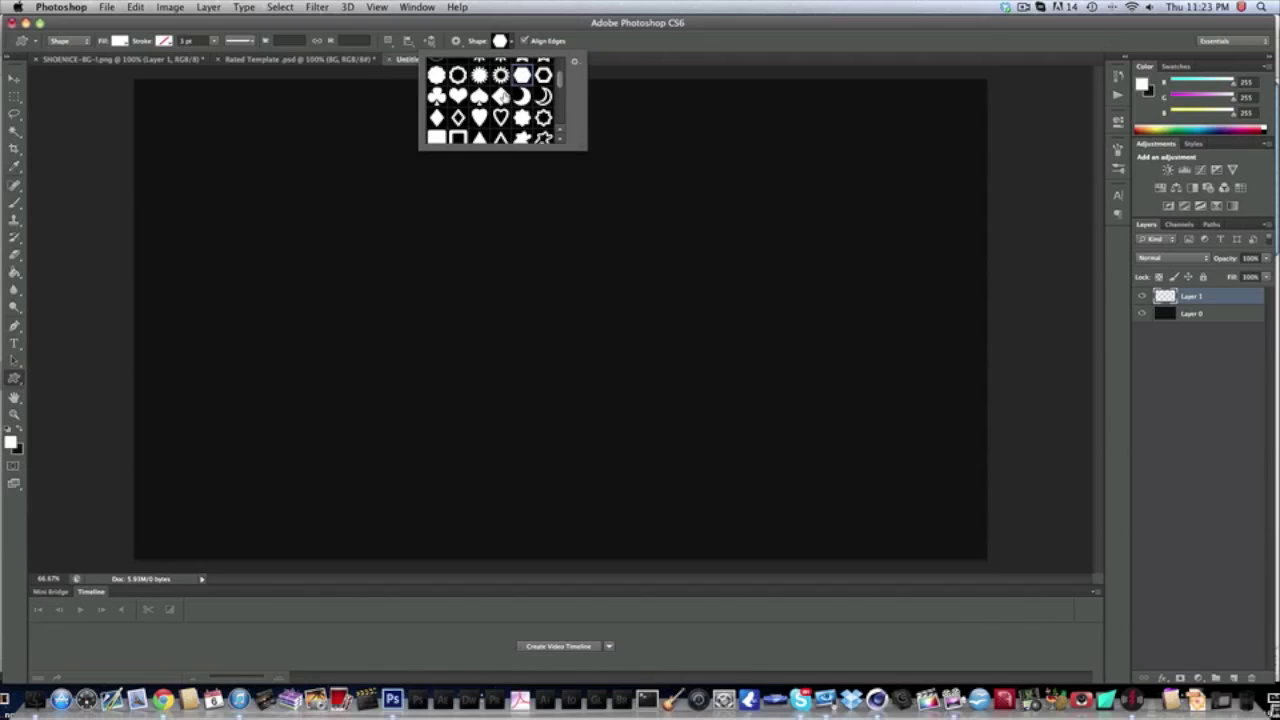
scroll(502, 97, "down", 3)
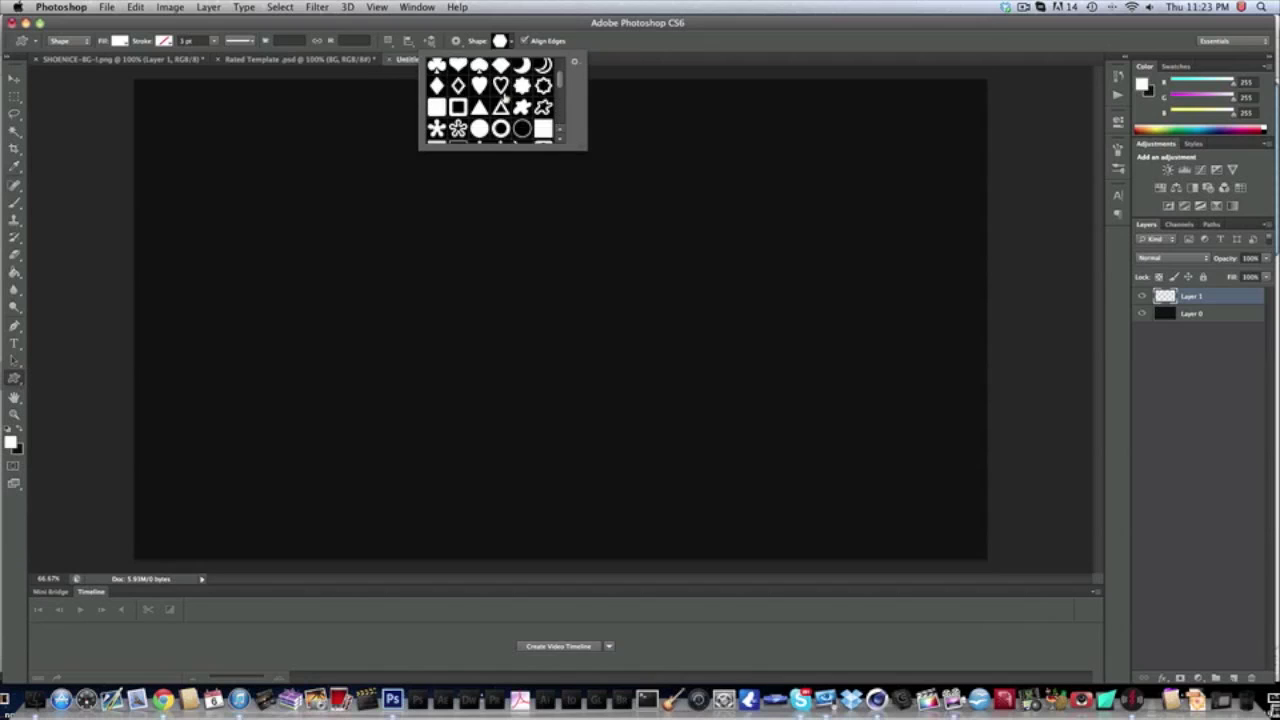
scroll(503, 98, "down", 10)
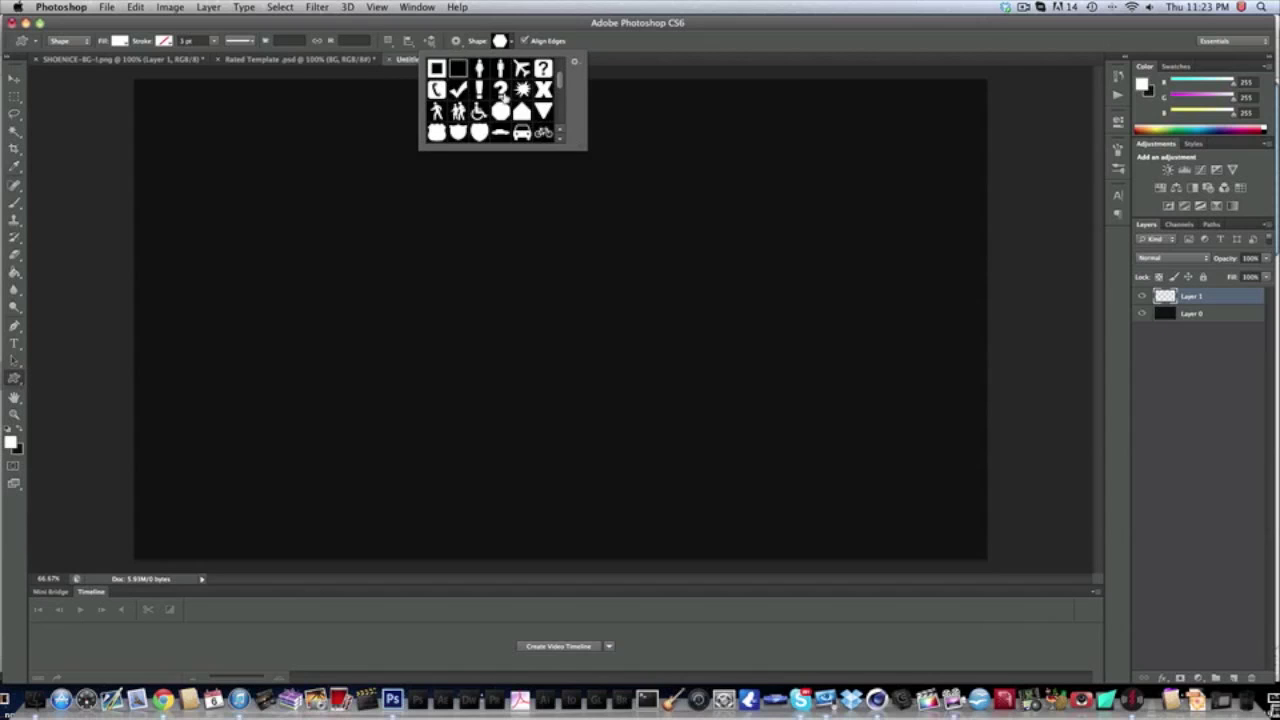
scroll(503, 97, "up", 10)
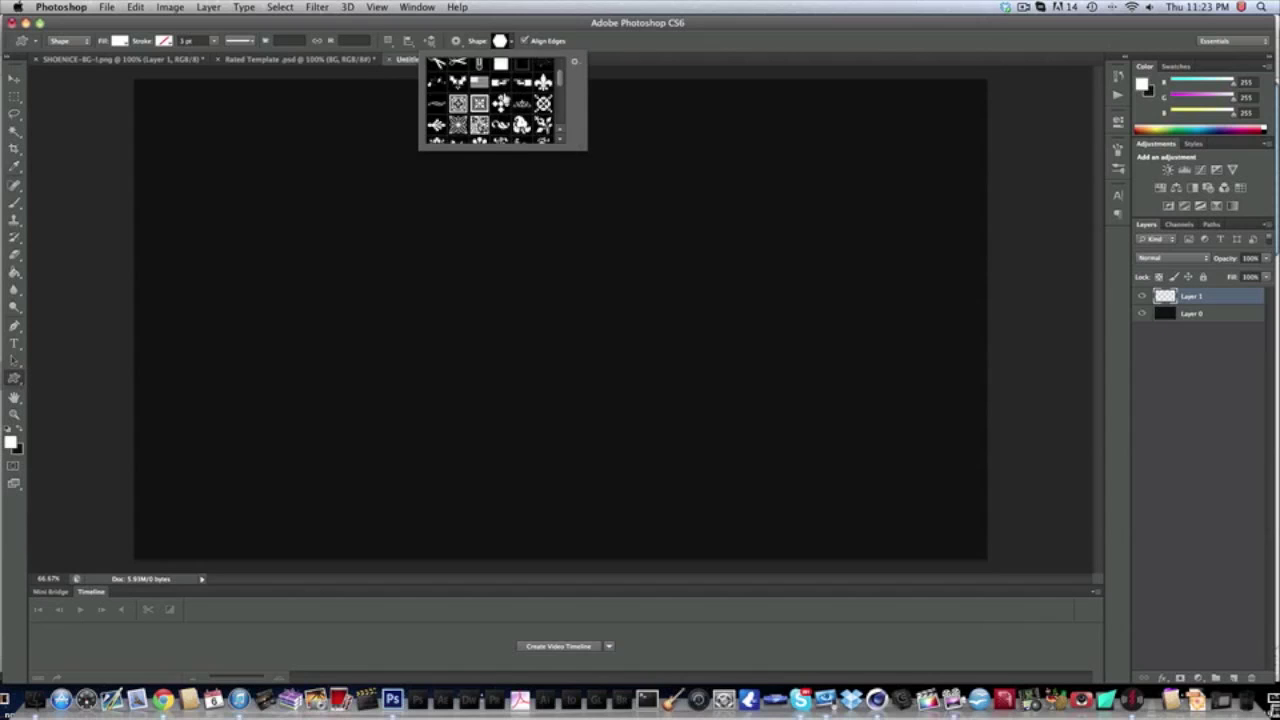
left_click(501, 103)
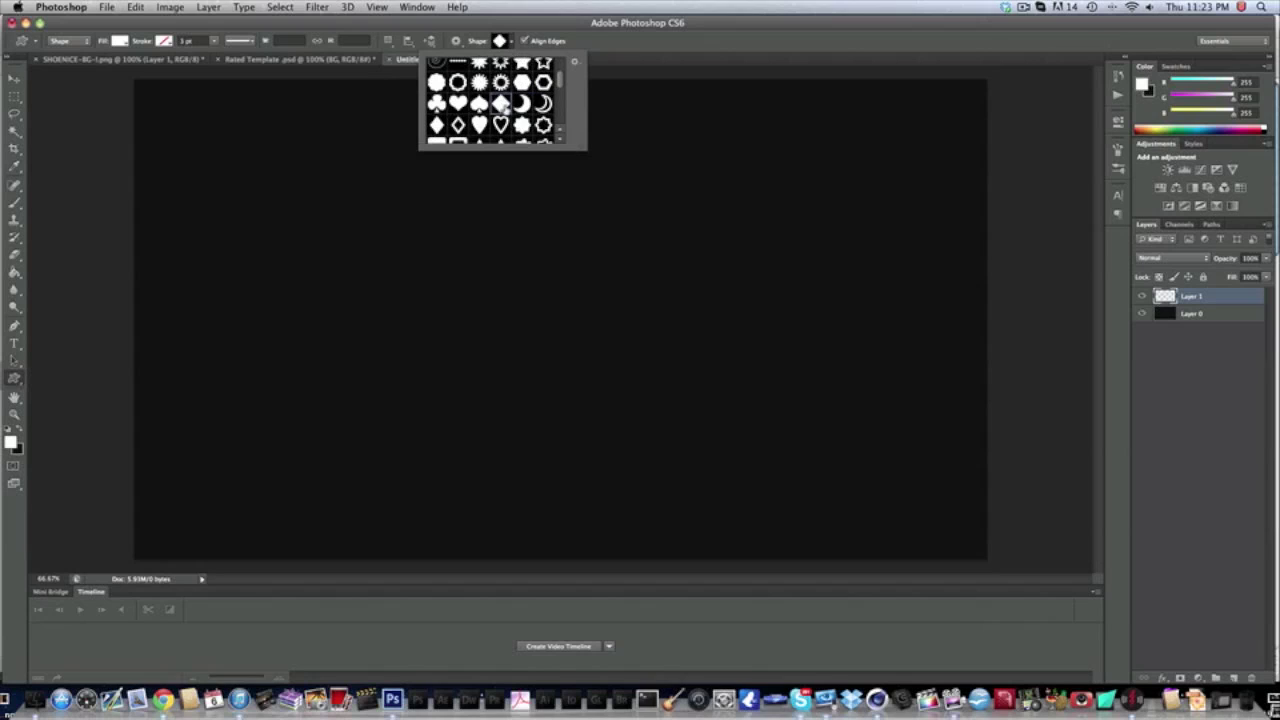
left_click(436, 124)
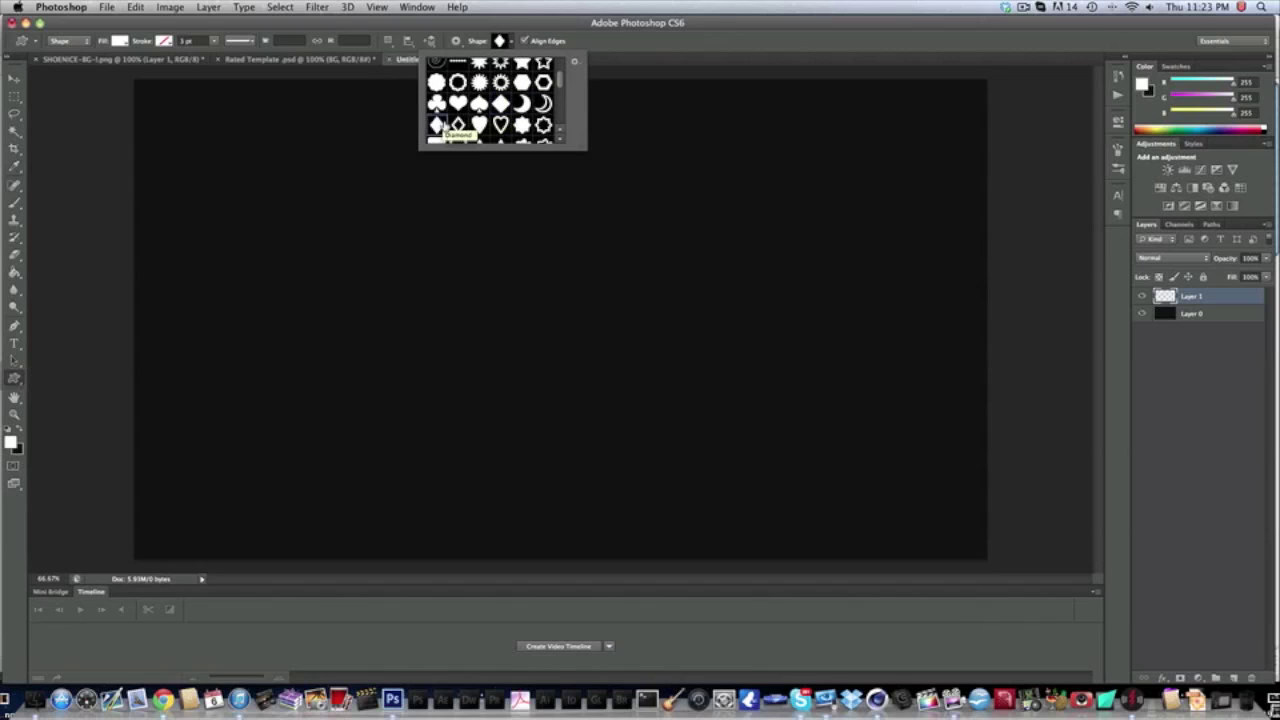
left_click(515, 40)
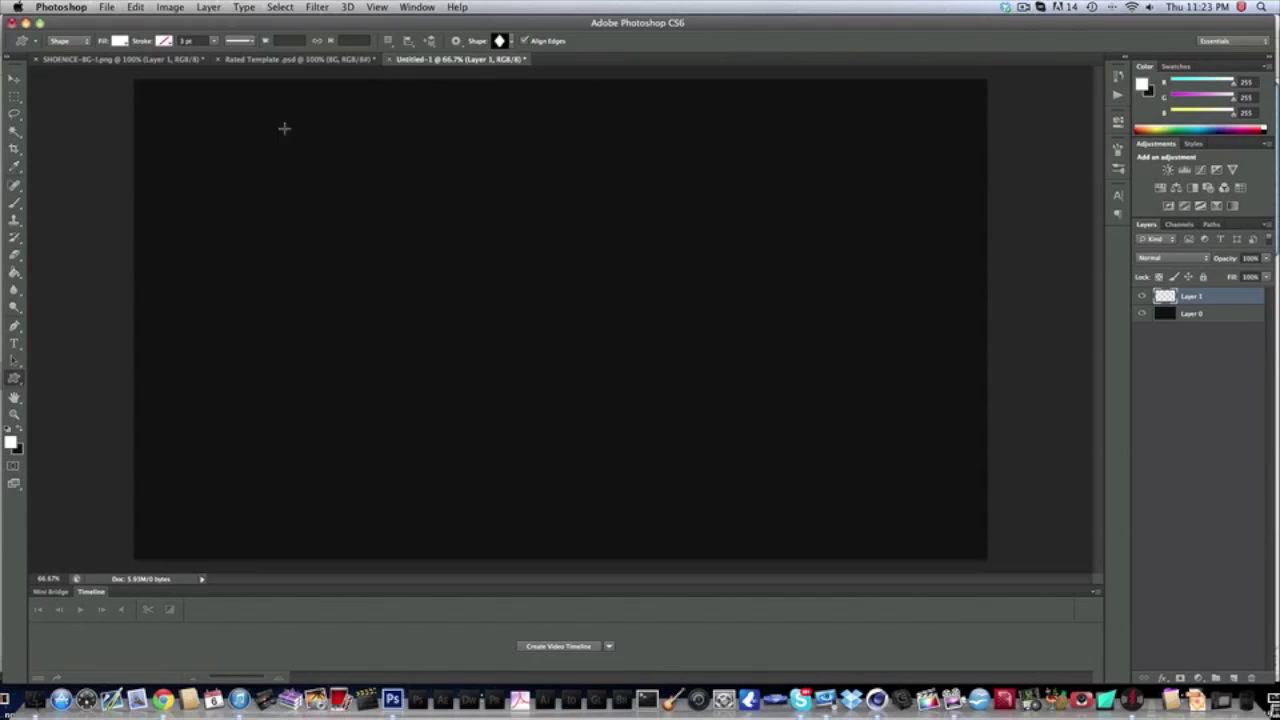
left_click_drag(268, 130, 314, 249)
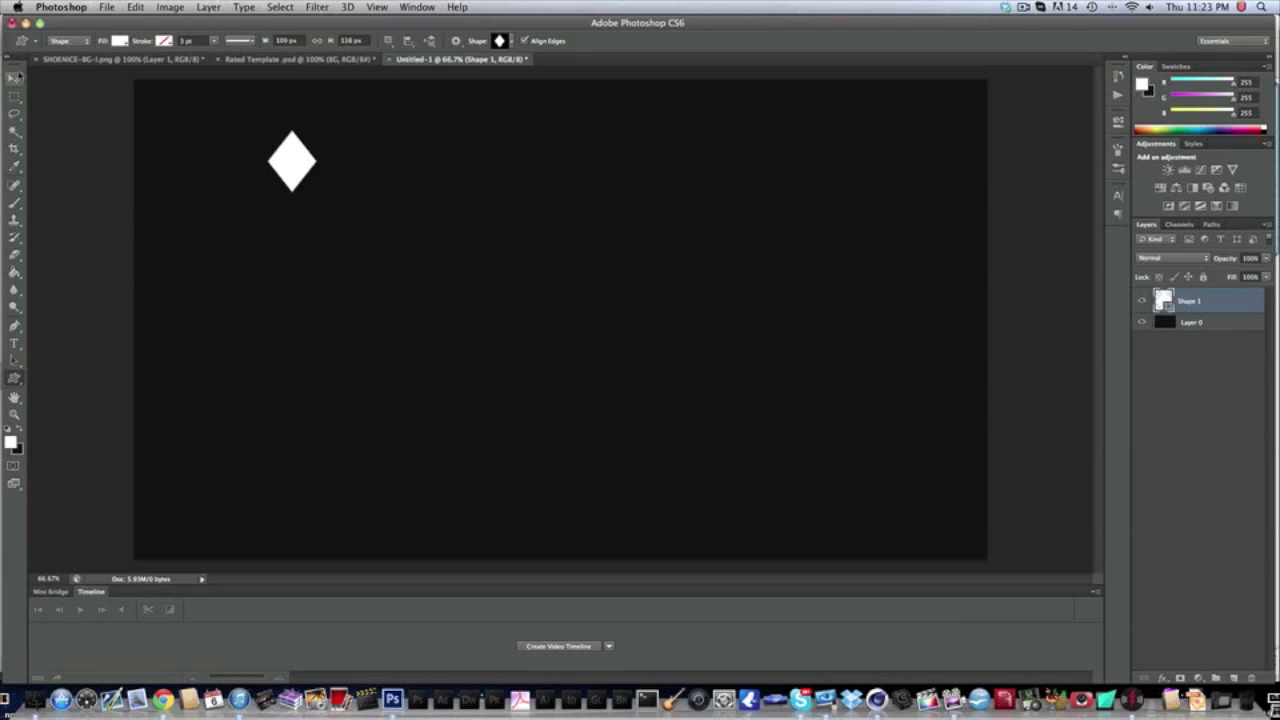
Move the white diamond closer to the canvas's left edge and rasterize its shape layer
left_click(14, 77)
left_click_drag(280, 203, 250, 208)
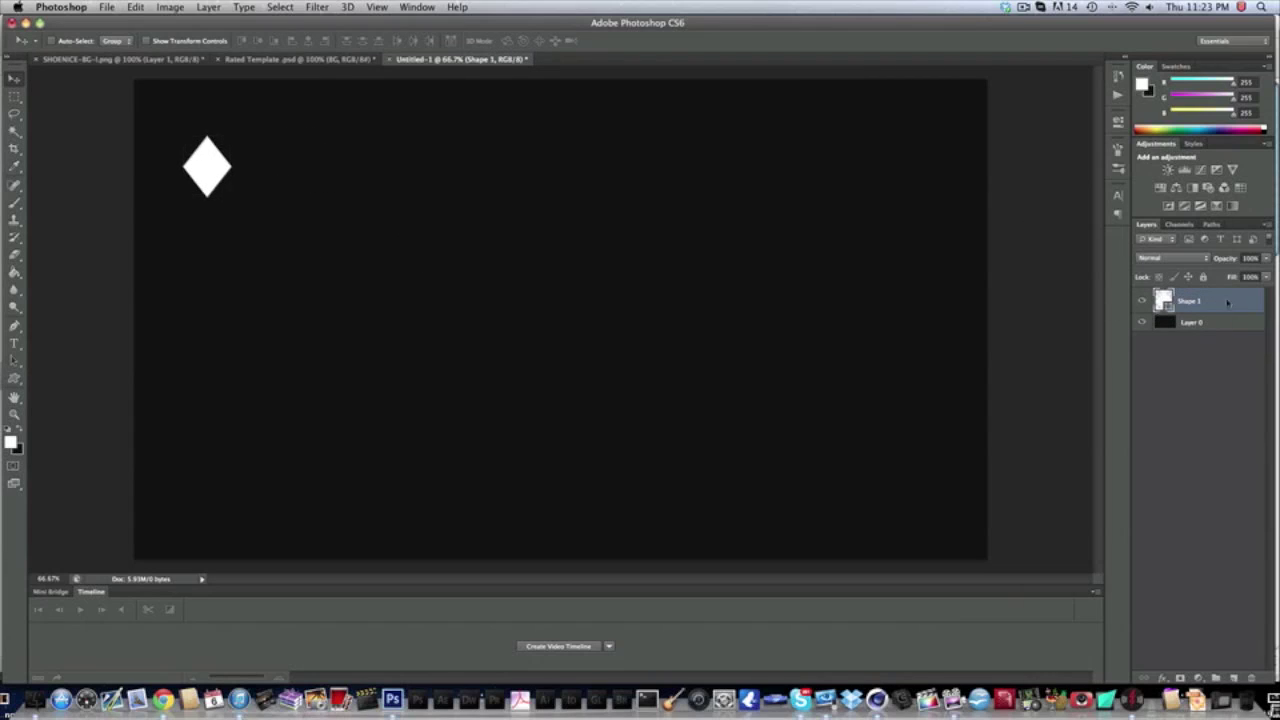
right_click(1227, 302)
left_click(1082, 311)
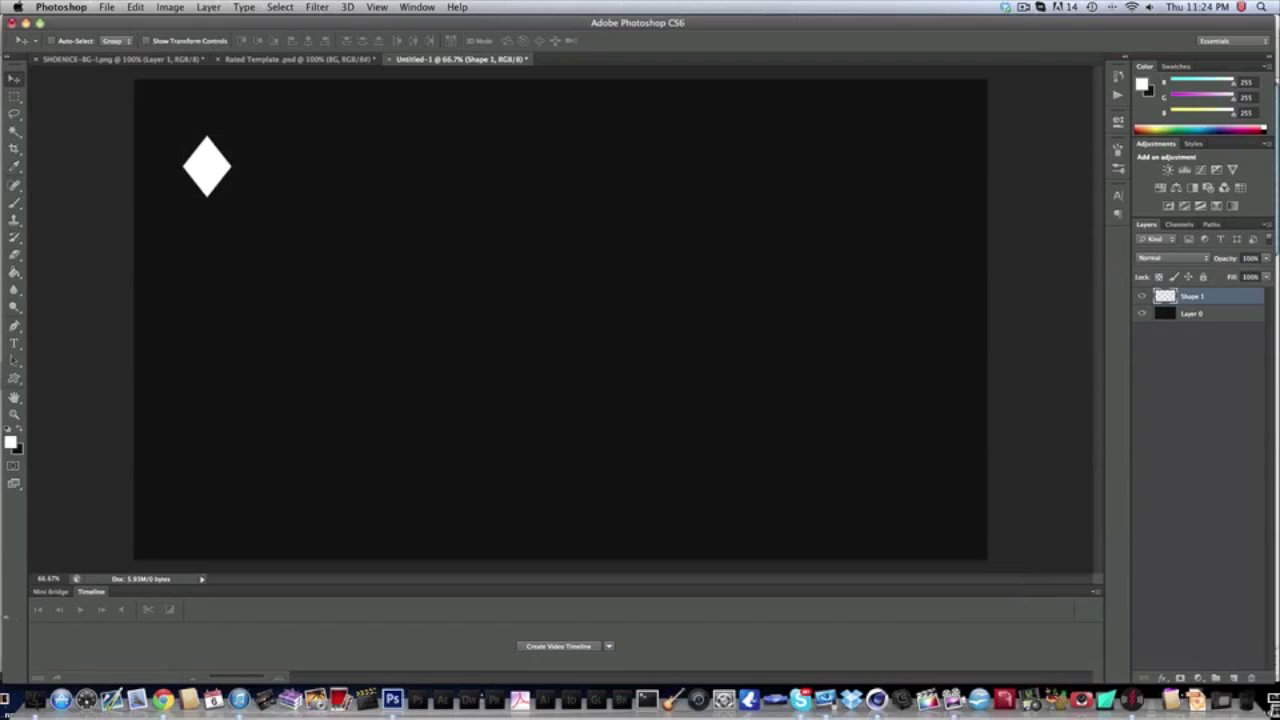
Add an empty layer above the diamond layer and clip it to the diamond
left_click(55, 578)
type("100")
key("Return")
scroll(214, 323, "up", 5)
scroll(214, 323, "left", 5)
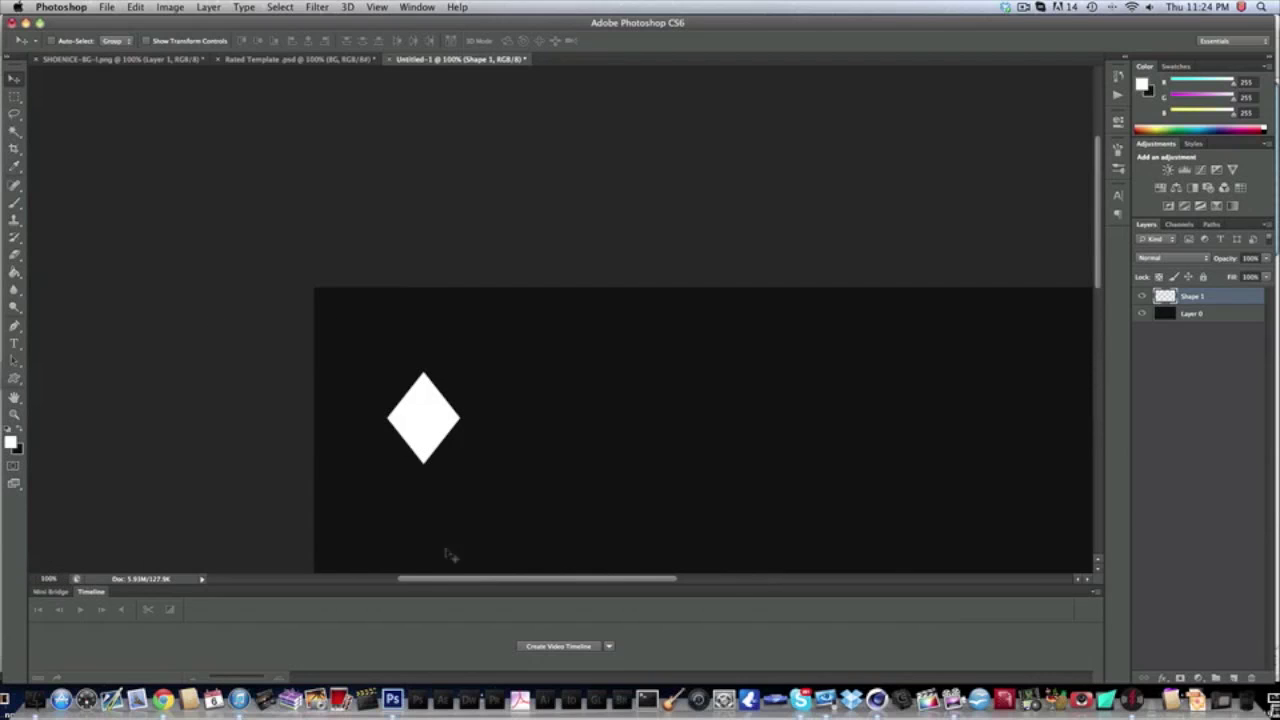
left_click(48, 578)
type("300")
key("Return")
scroll(349, 340, "down", 10)
scroll(349, 340, "left", 6)
scroll(349, 340, "up", 6)
scroll(349, 340, "left", 2)
scroll(349, 340, "down", 2)
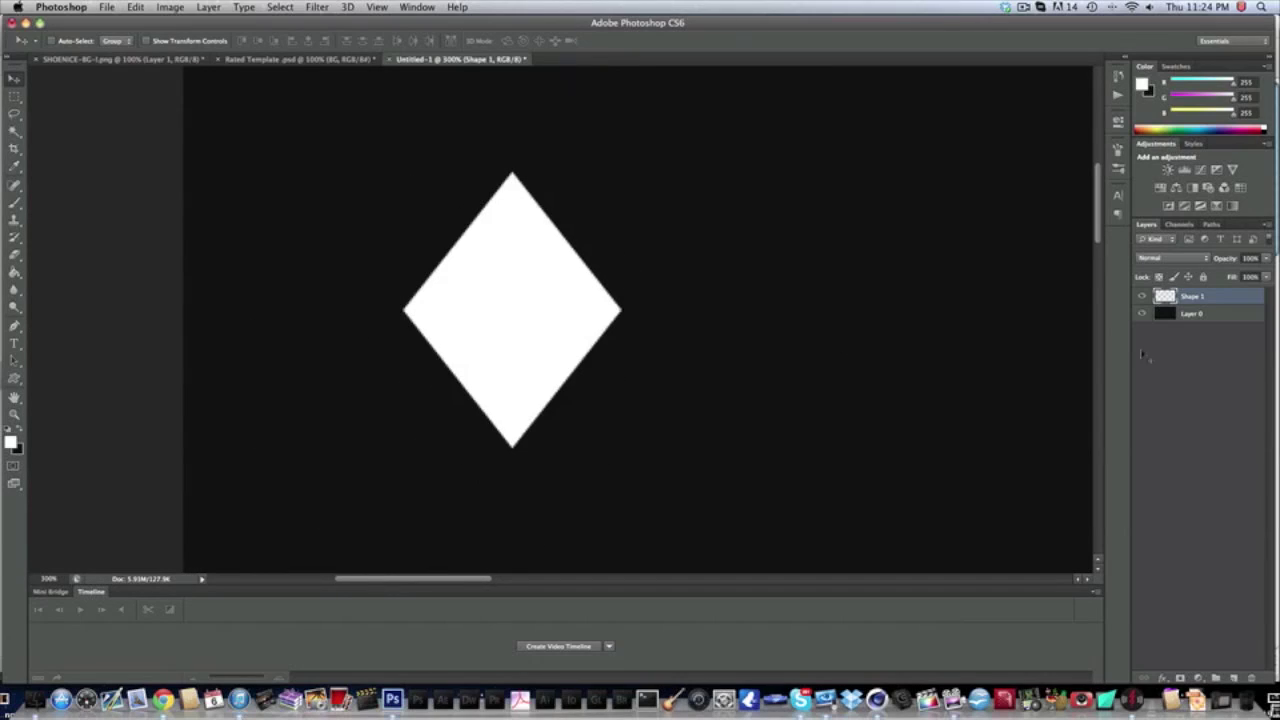
left_click(1234, 678)
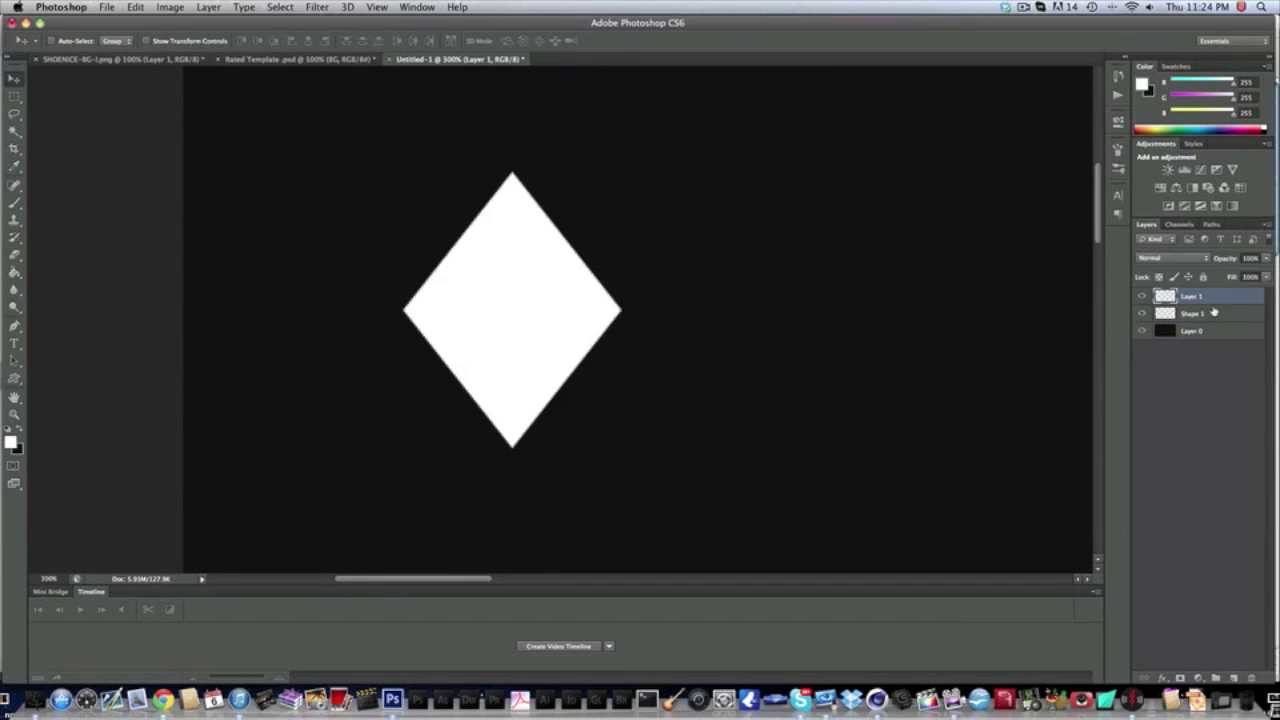
Draw a closed four-point Pen path enclosing the diamond's lower-right quarter, running from its bottom tip to its center and out past its right side
left_click(14, 326)
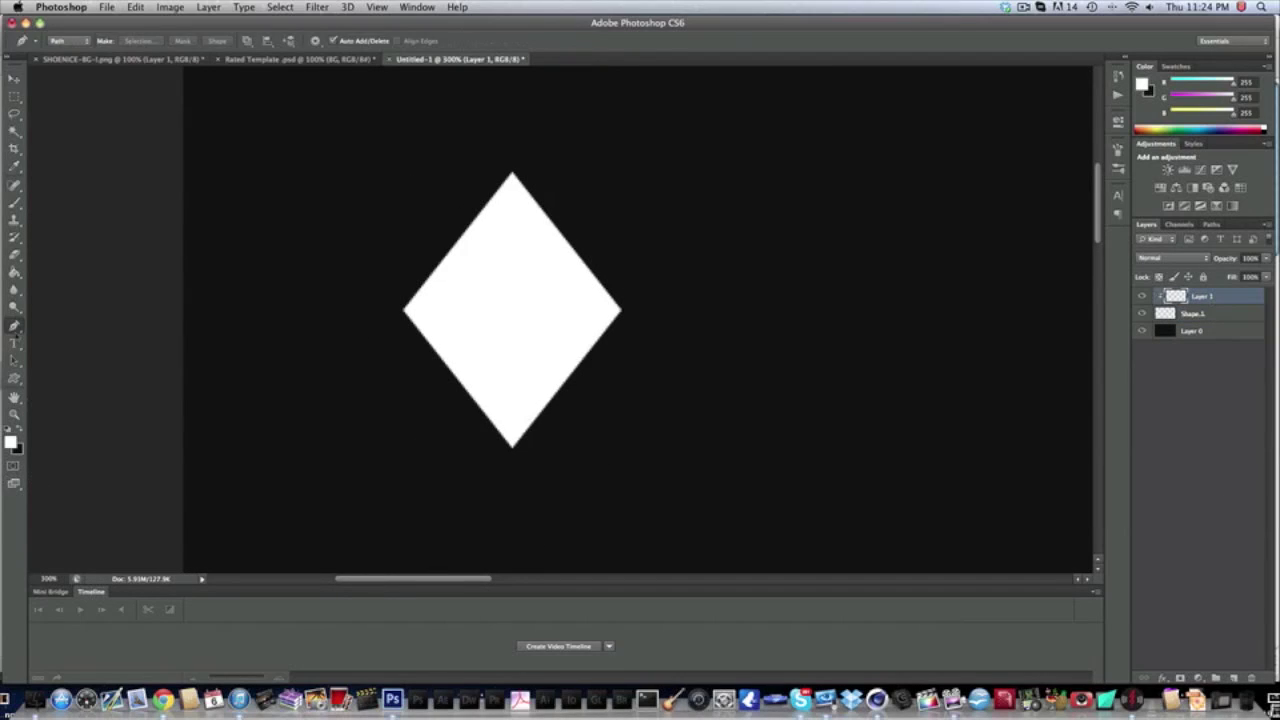
left_click(512, 450)
left_click(512, 309)
left_click(749, 326, "shift")
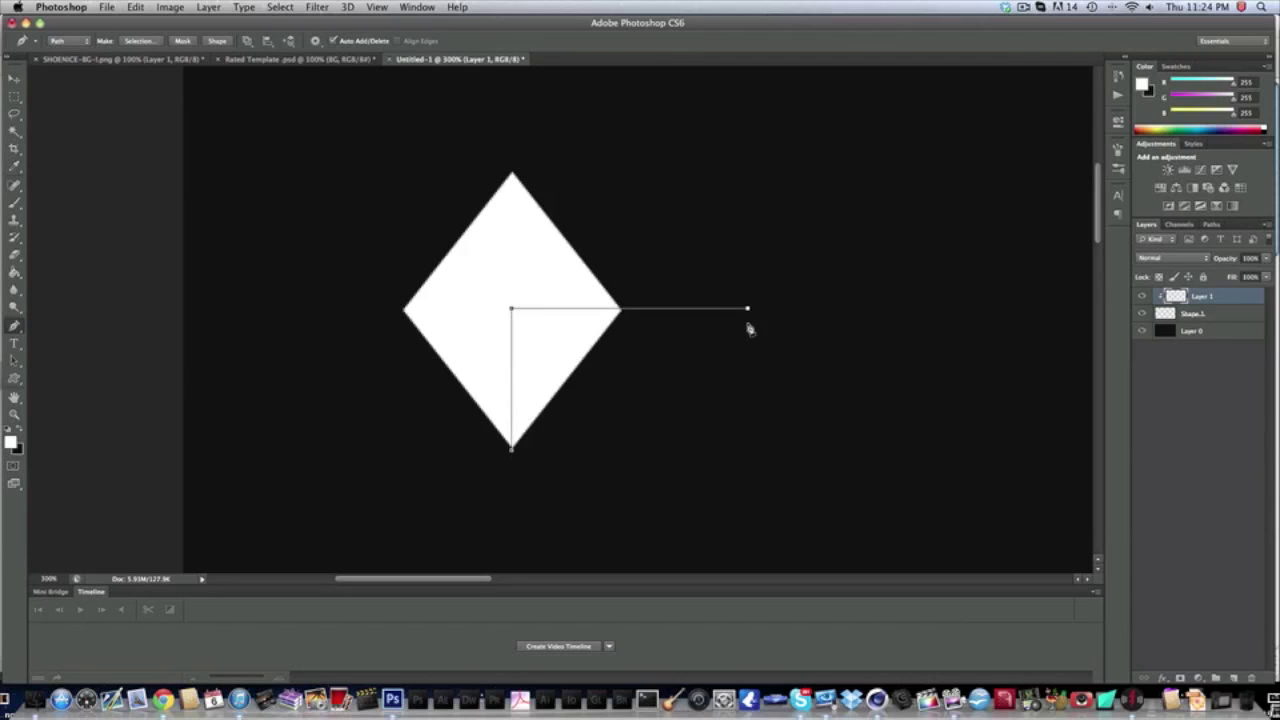
key("super+z")
key("super+z")
left_click(512, 310)
left_click(686, 311, "shift")
left_click(663, 445)
left_click(513, 450)
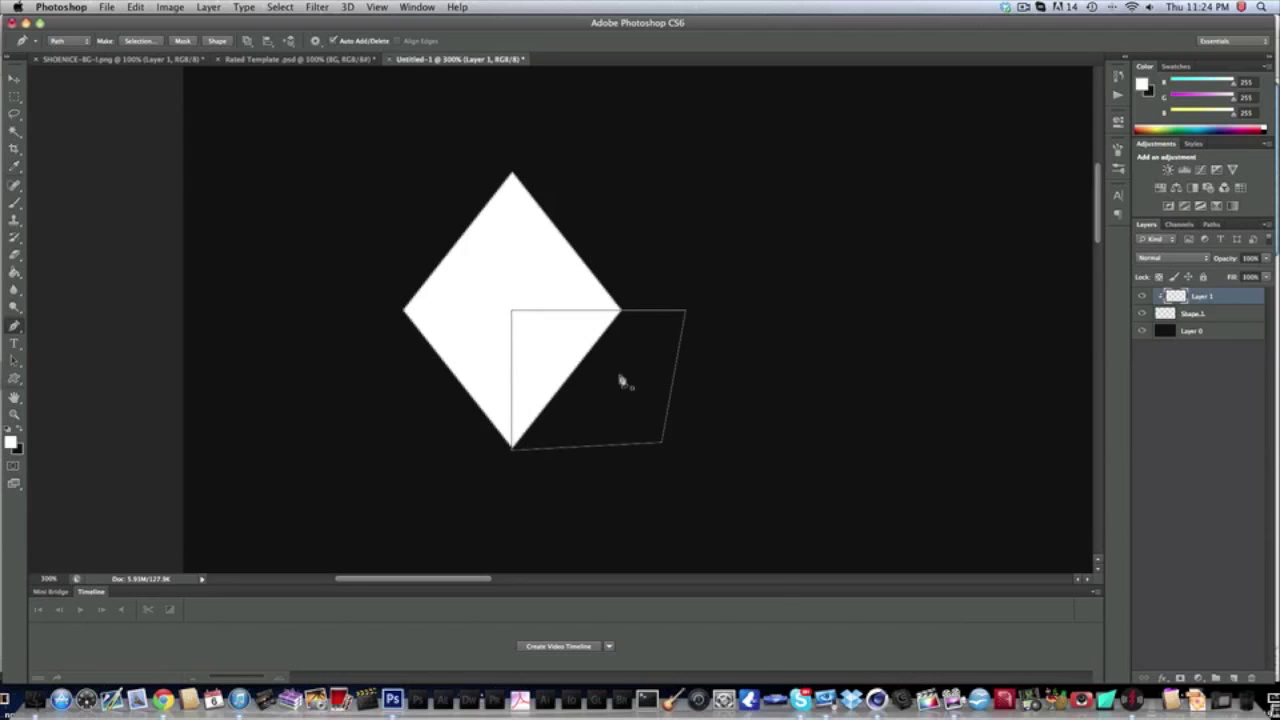
Fill the four-point path with grey #979797 on the clipped layer and delete the path
right_click(620, 375)
left_click(652, 443)
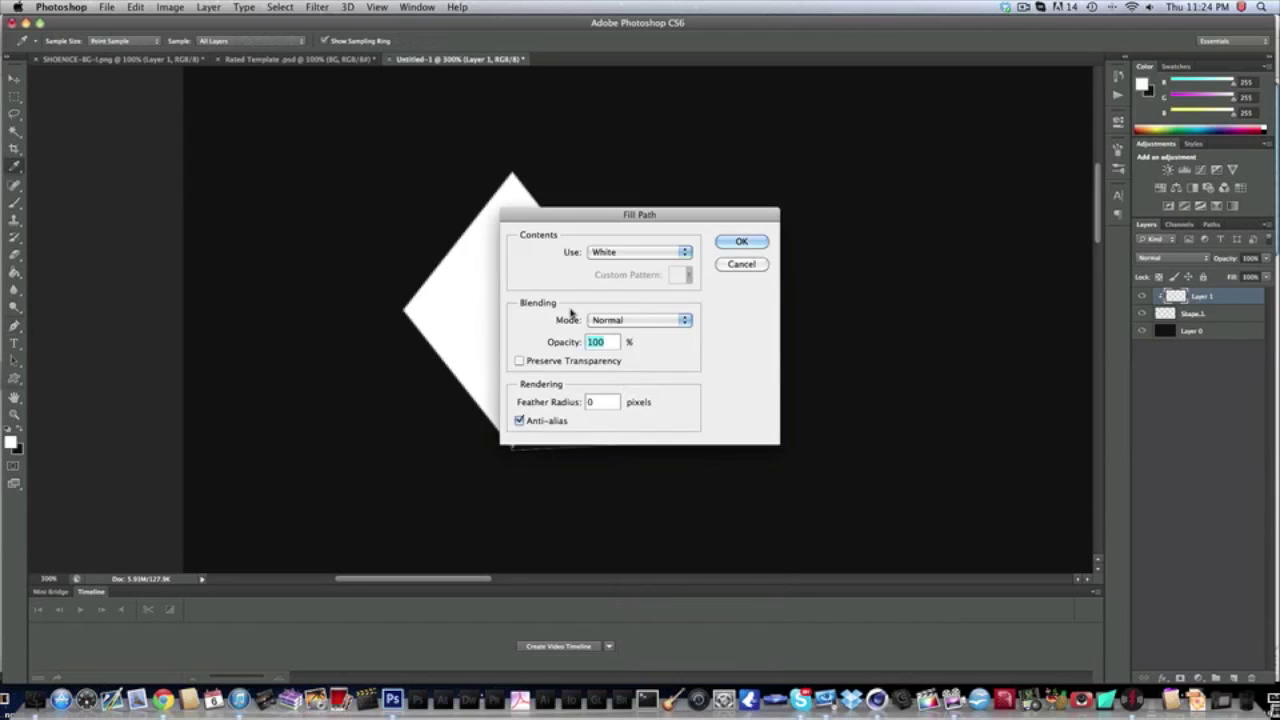
left_click(607, 256)
left_click(608, 254)
left_click(610, 252)
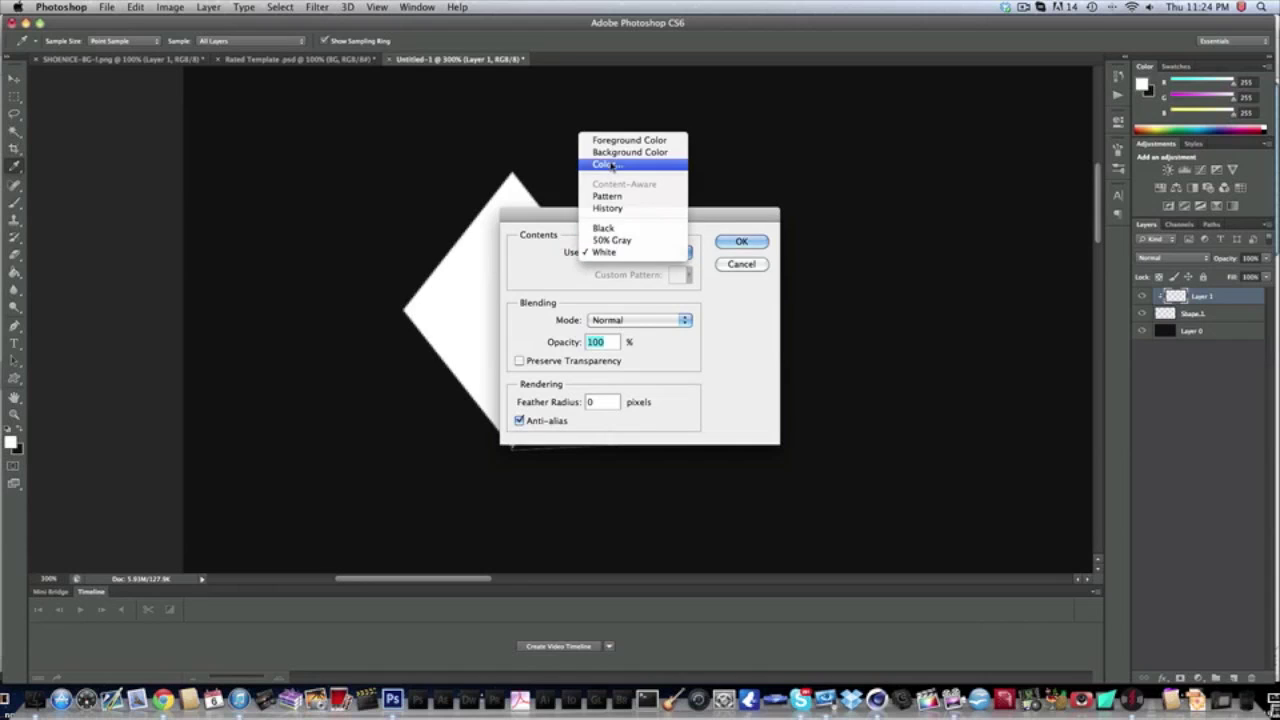
left_click(565, 170)
left_click_drag(505, 545, 380, 480)
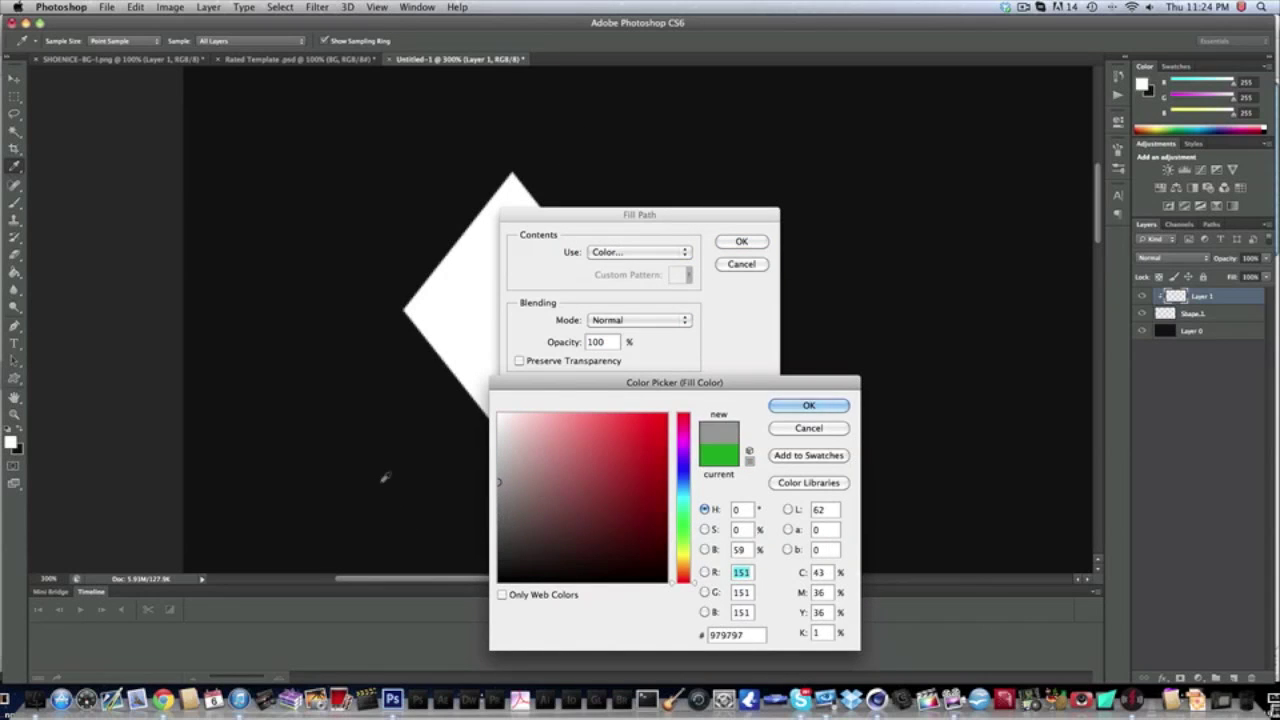
key("Return")
key("Return")
right_click(736, 443)
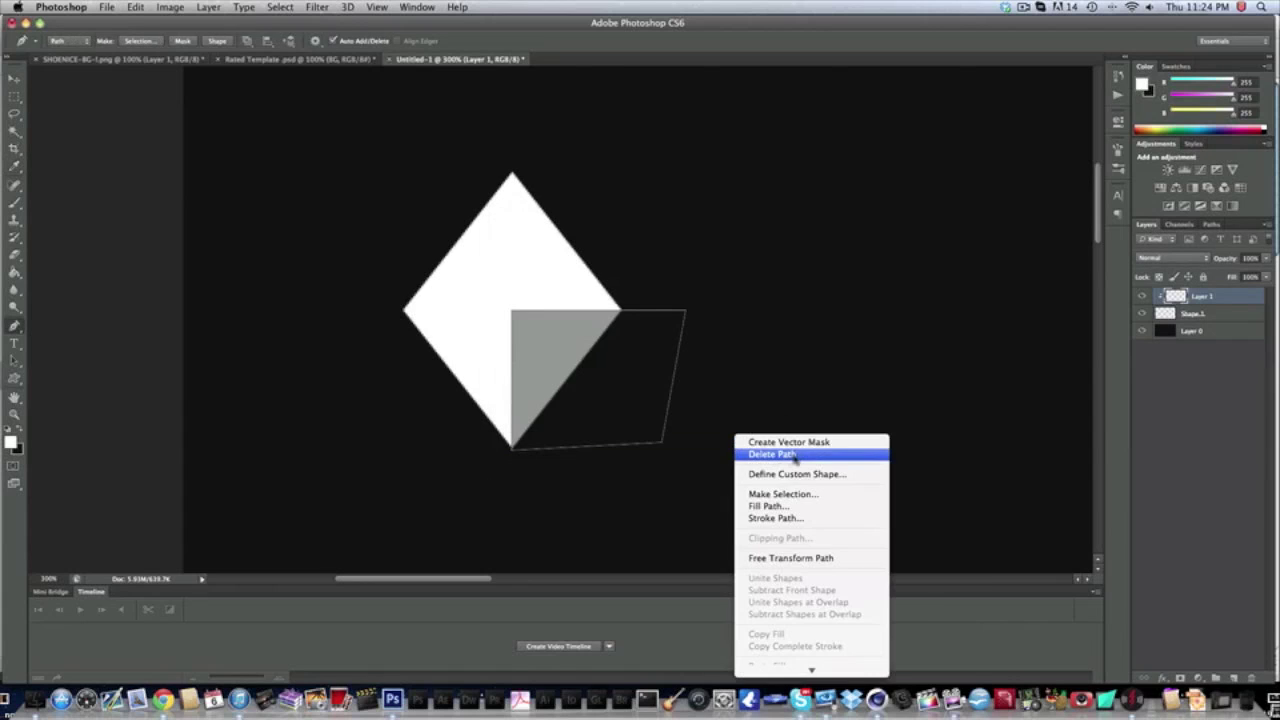
left_click(760, 449)
Give the white diamond layer a light grey Color Overlay and rasterize its layer style
left_click(1193, 314)
left_click(1164, 678)
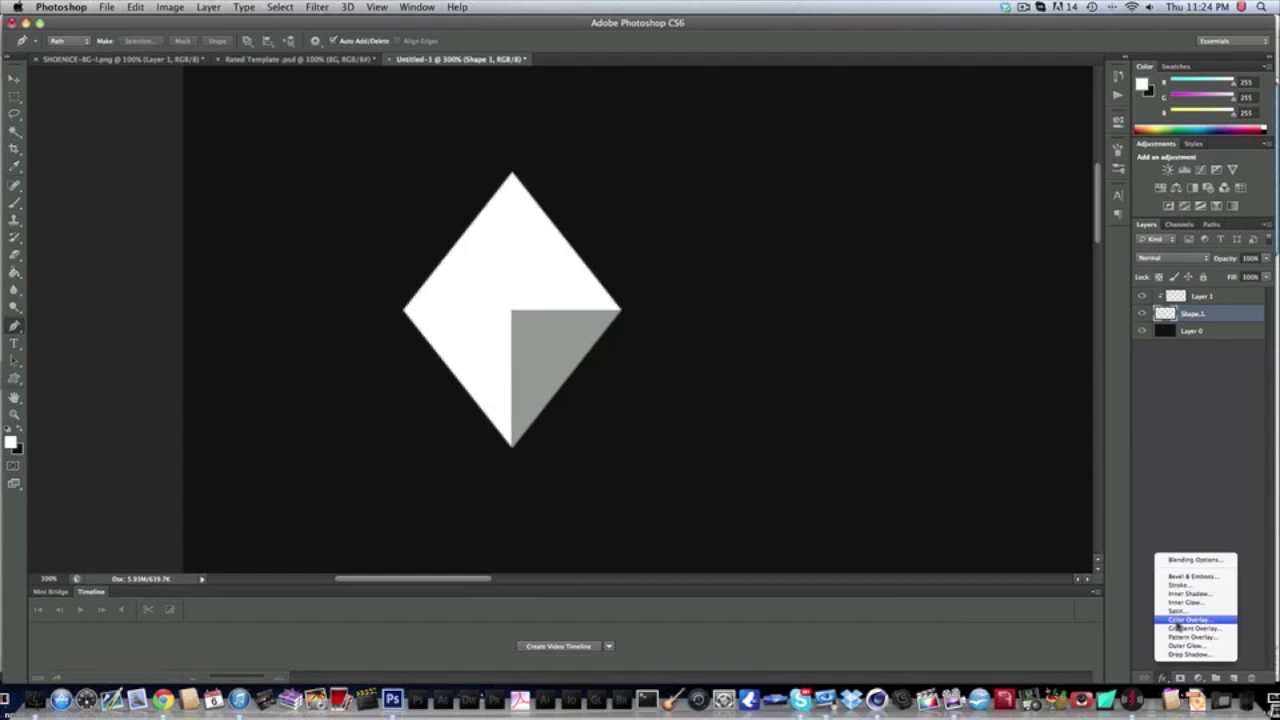
left_click(1180, 624)
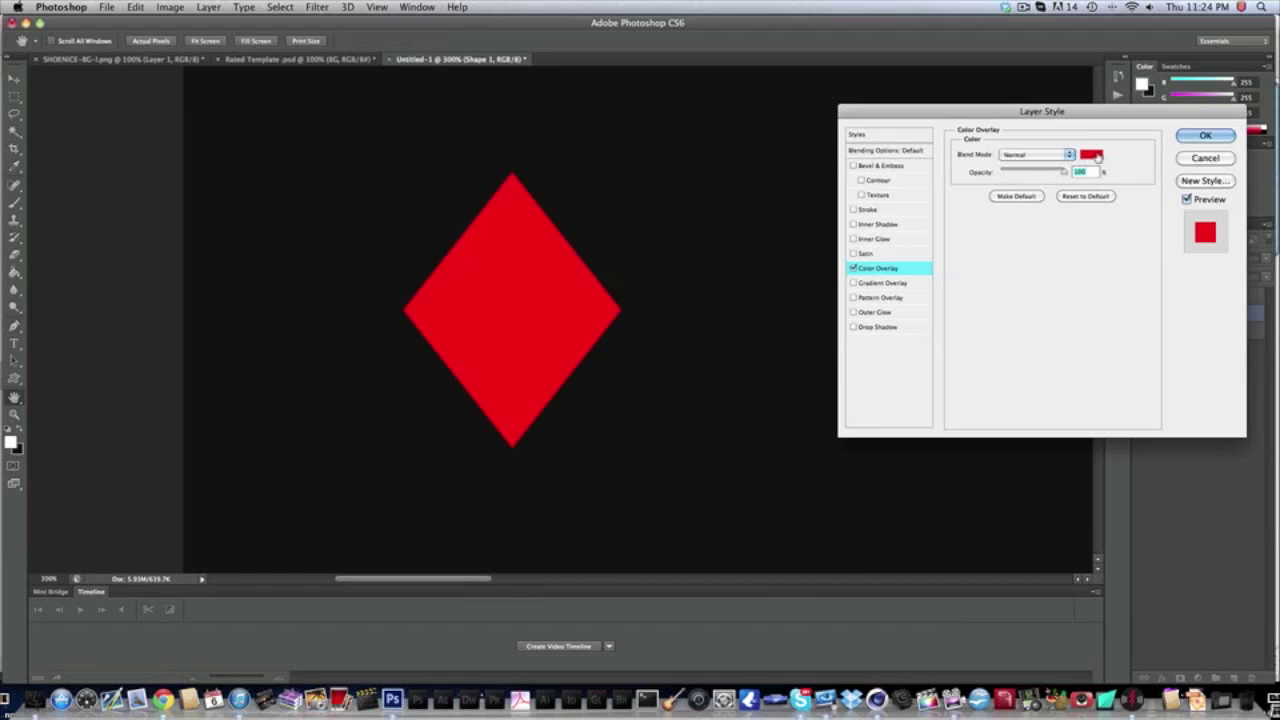
left_click(1091, 154)
left_click_drag(540, 485, 384, 427)
key("Return")
key("Return")
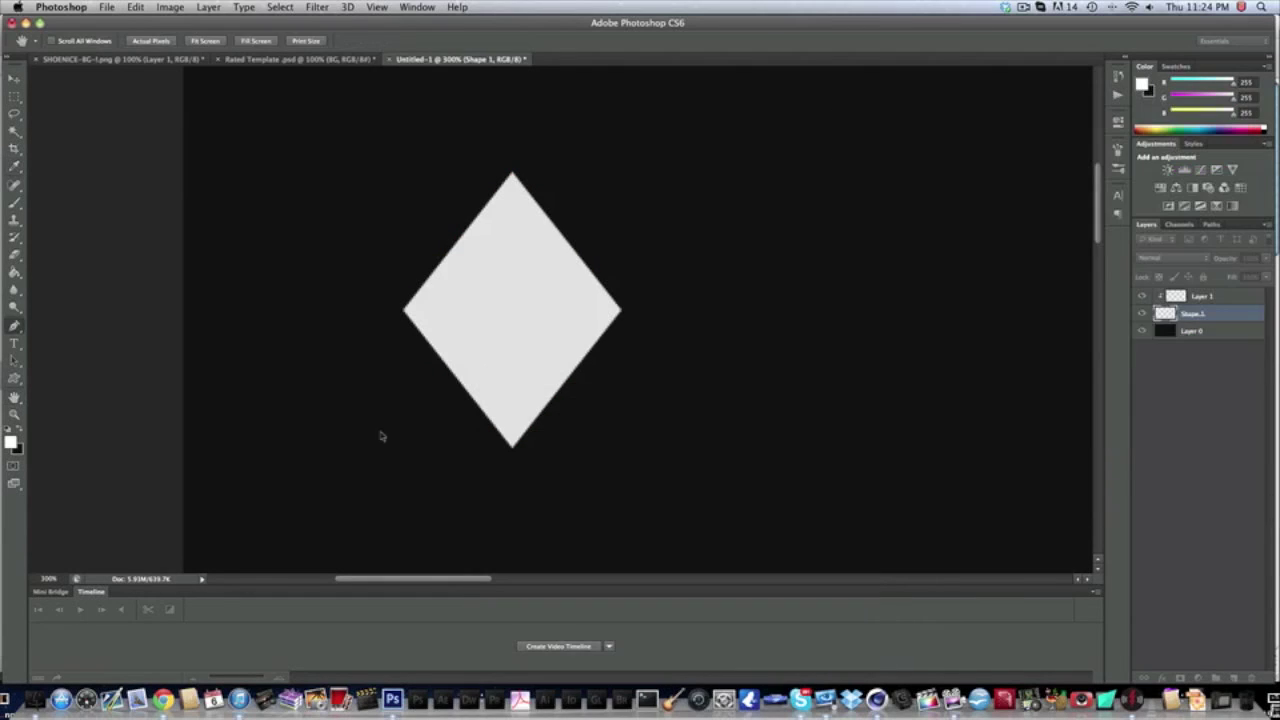
right_click(1237, 318)
left_click(1232, 323)
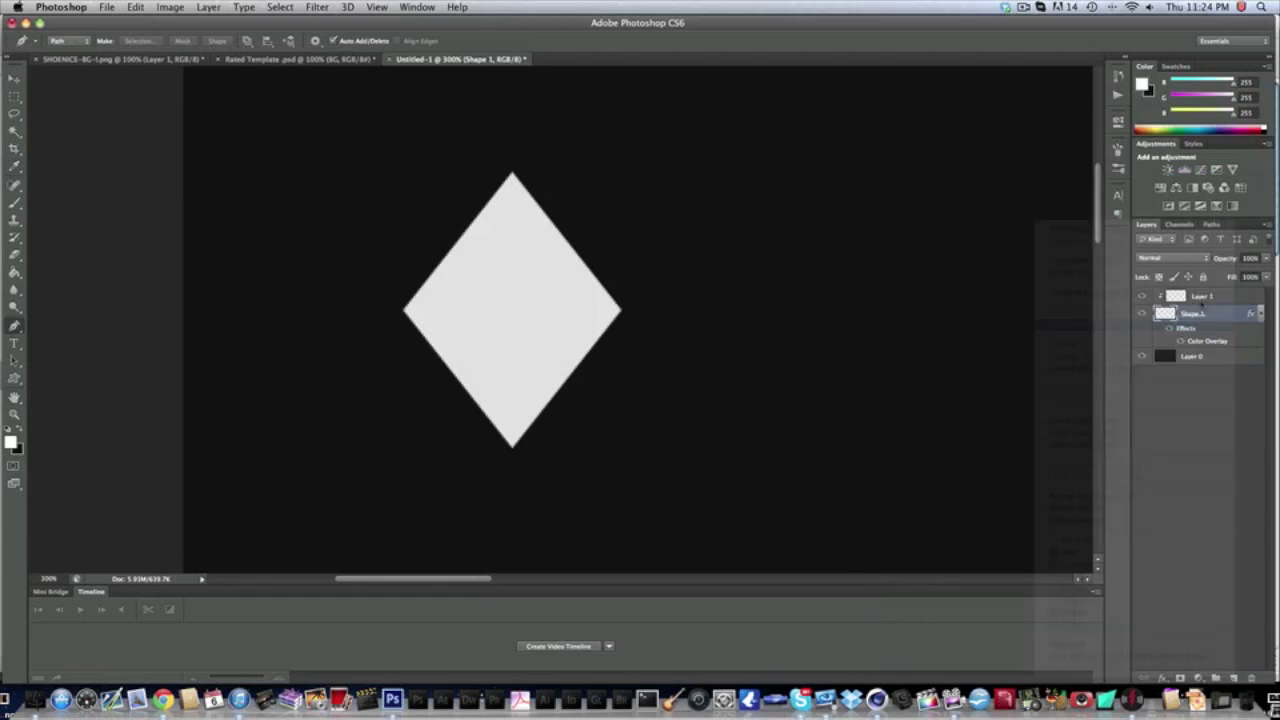
Duplicate the dark grey quarter layer and clip the copy to the diamond
left_click(1207, 298)
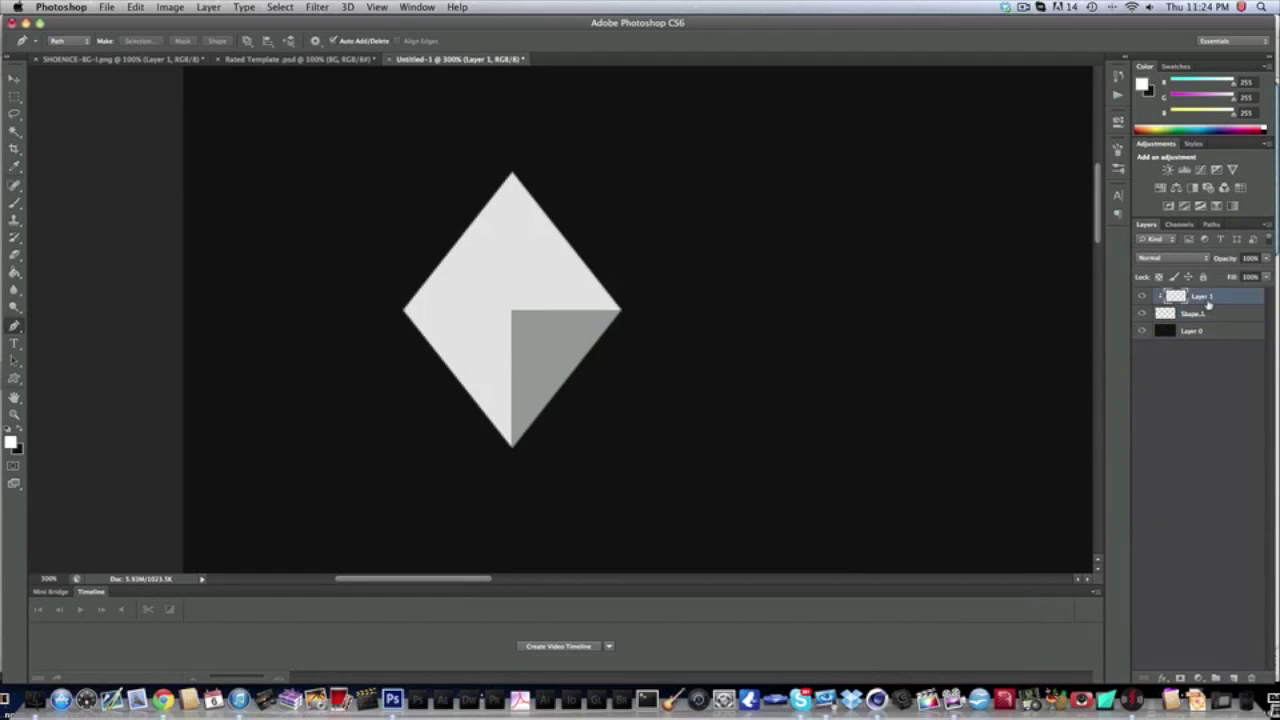
key("ctrl+j")
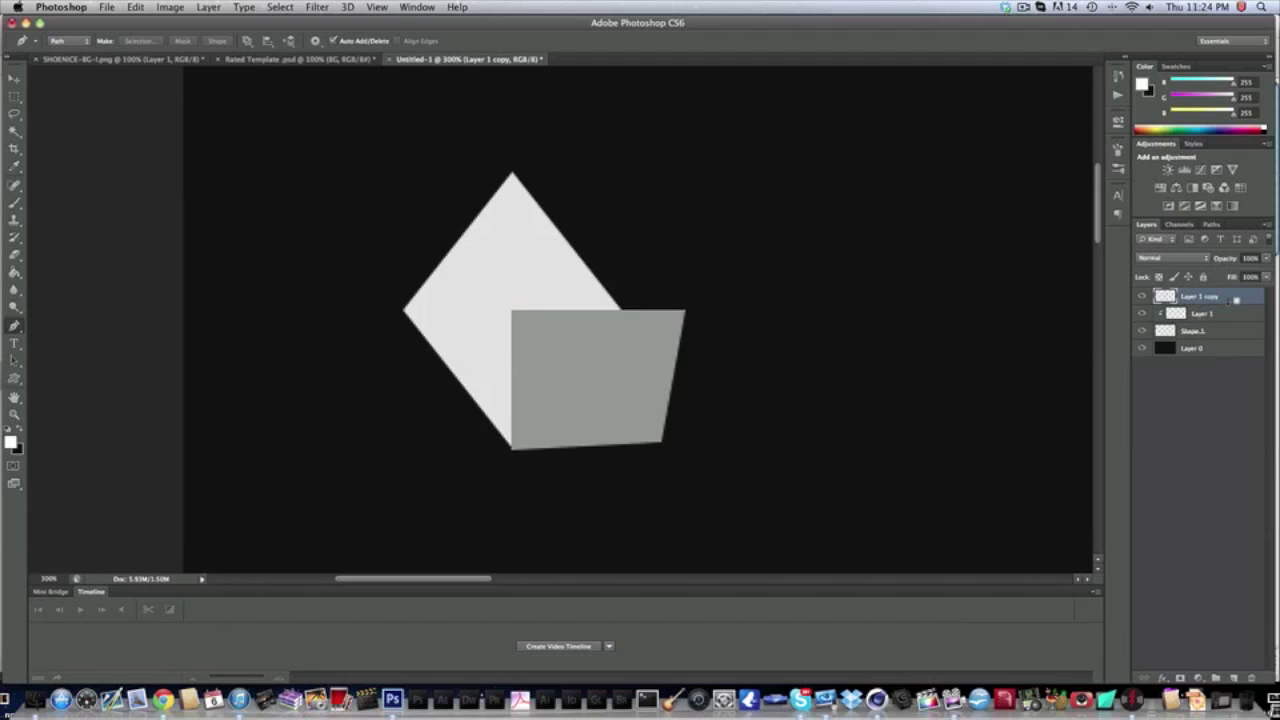
left_click(1236, 302, "alt")
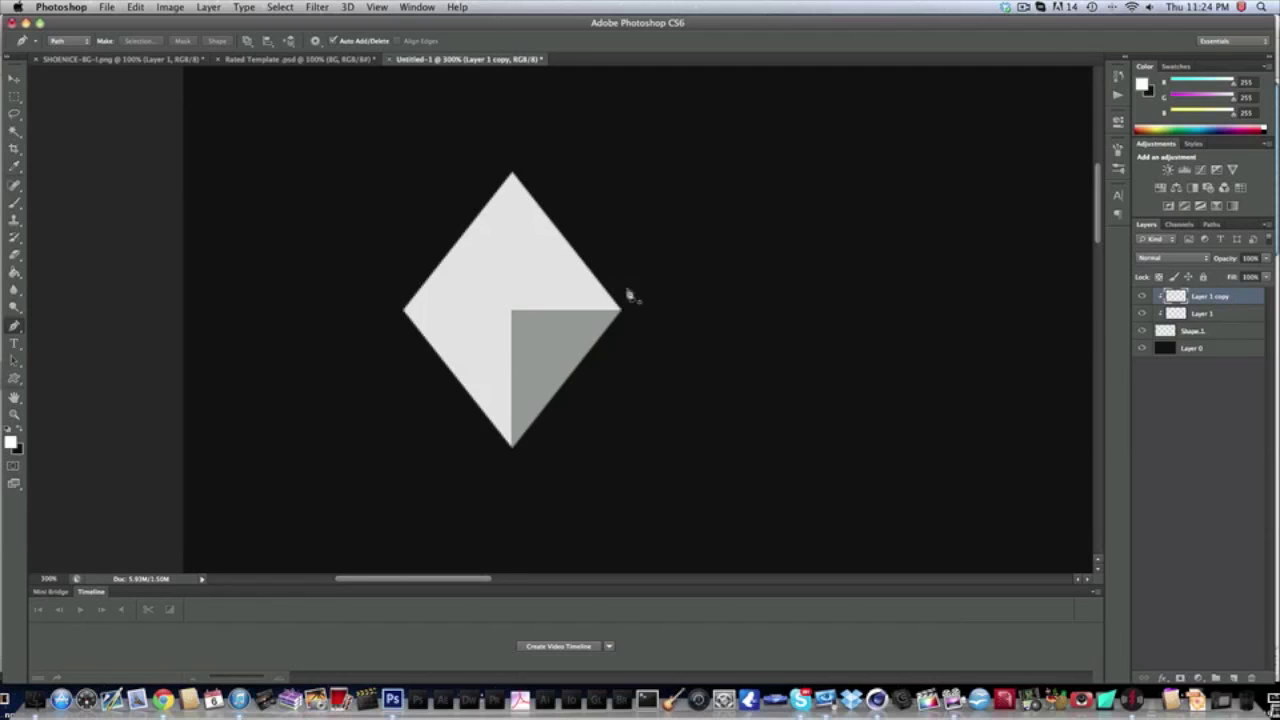
Flip the copied grey quarter horizontally and vertically and fit it into the diamond's upper-left quarter
left_click(140, 7)
left_click(375, 540)
left_click(134, 7)
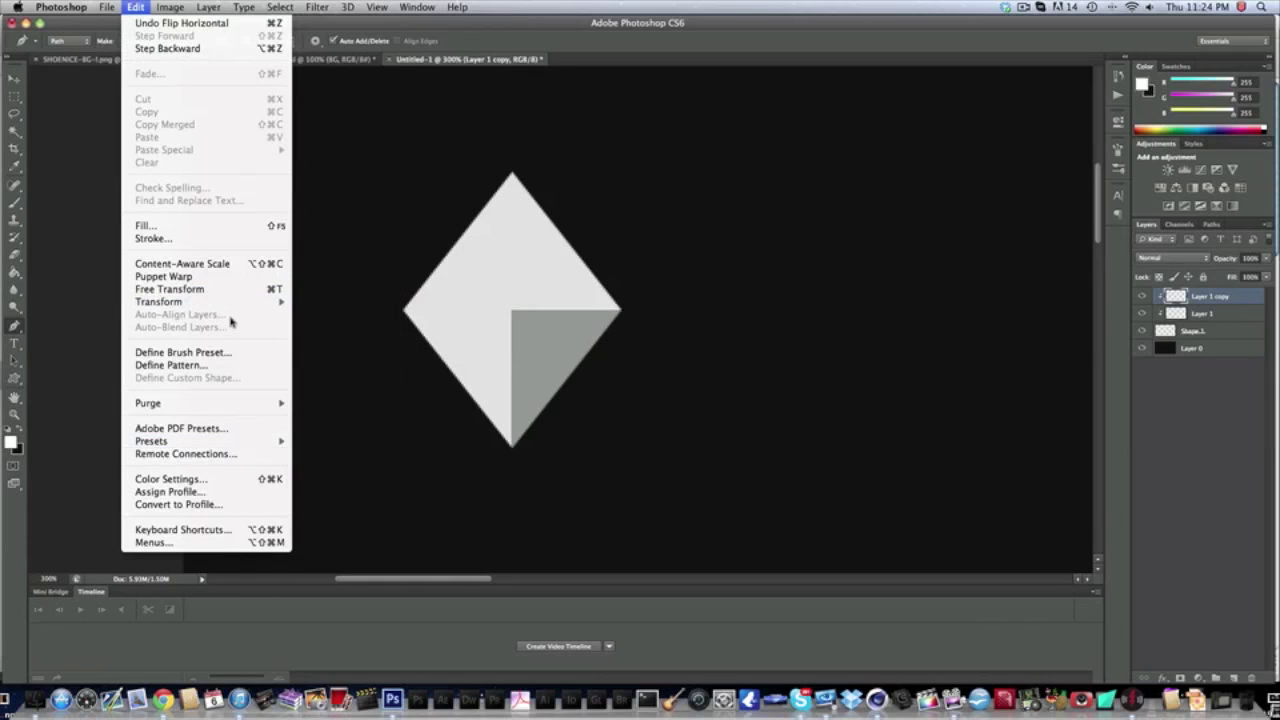
left_click(340, 482)
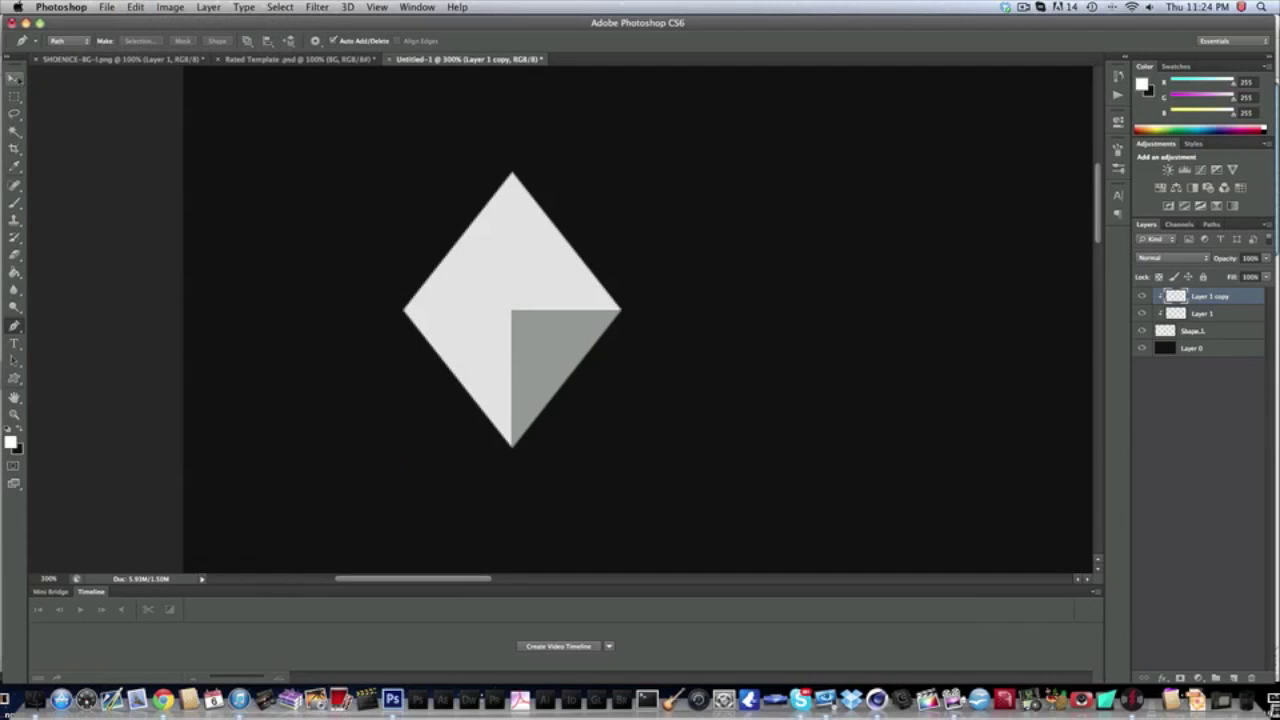
key("v")
left_click_drag(534, 337, 550, 292)
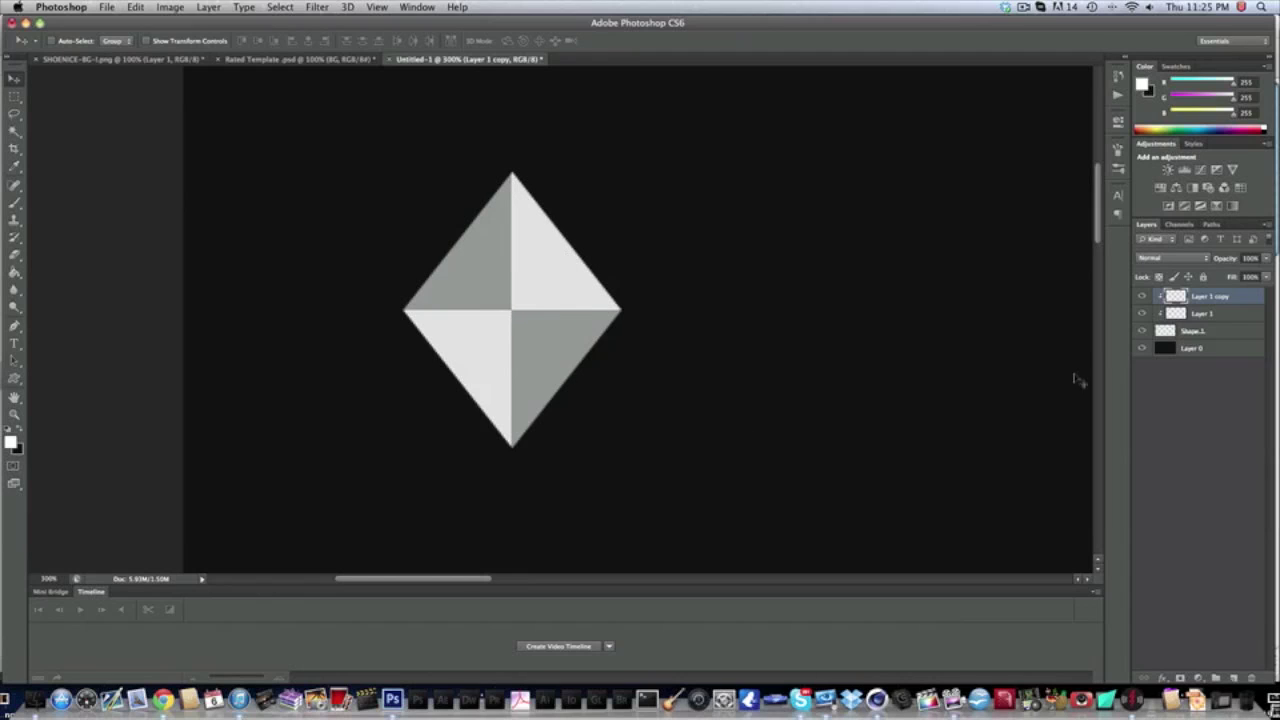
Merge the diamond layer and its two clipped shading layers into a single layer
left_click(1211, 335, "shift")
right_click(1211, 335)
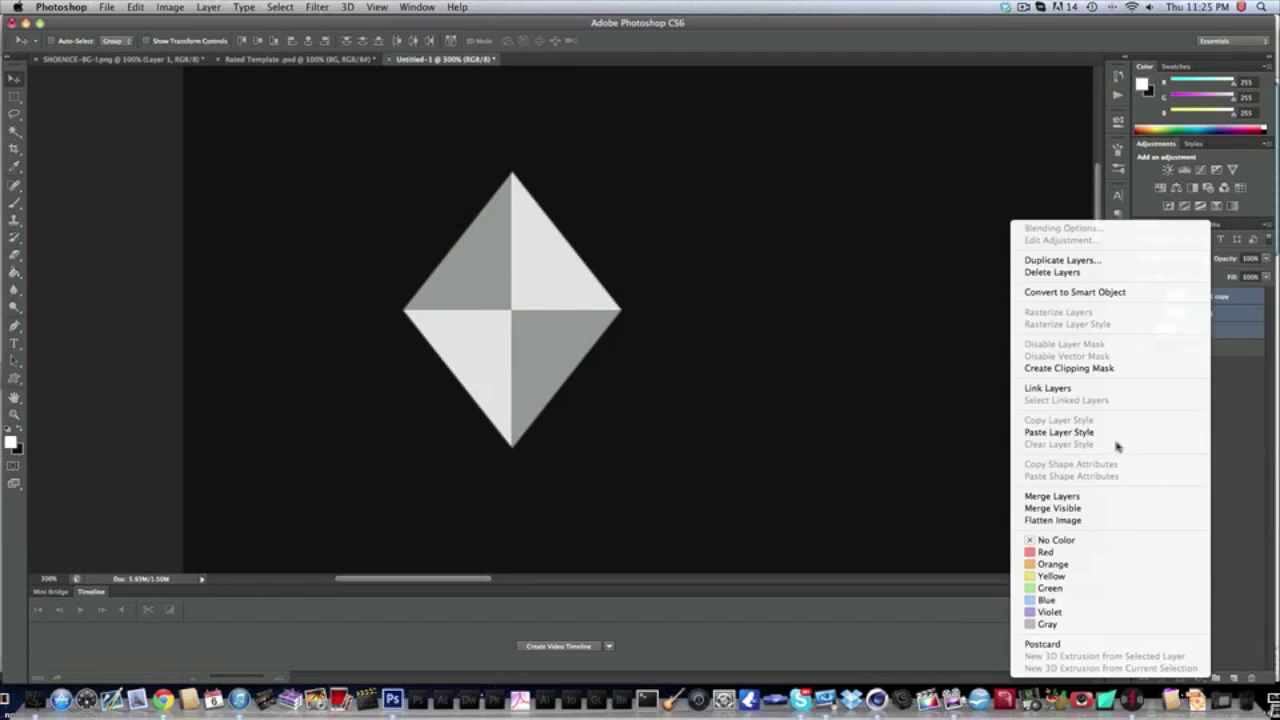
left_click(1075, 498)
right_click(1190, 334)
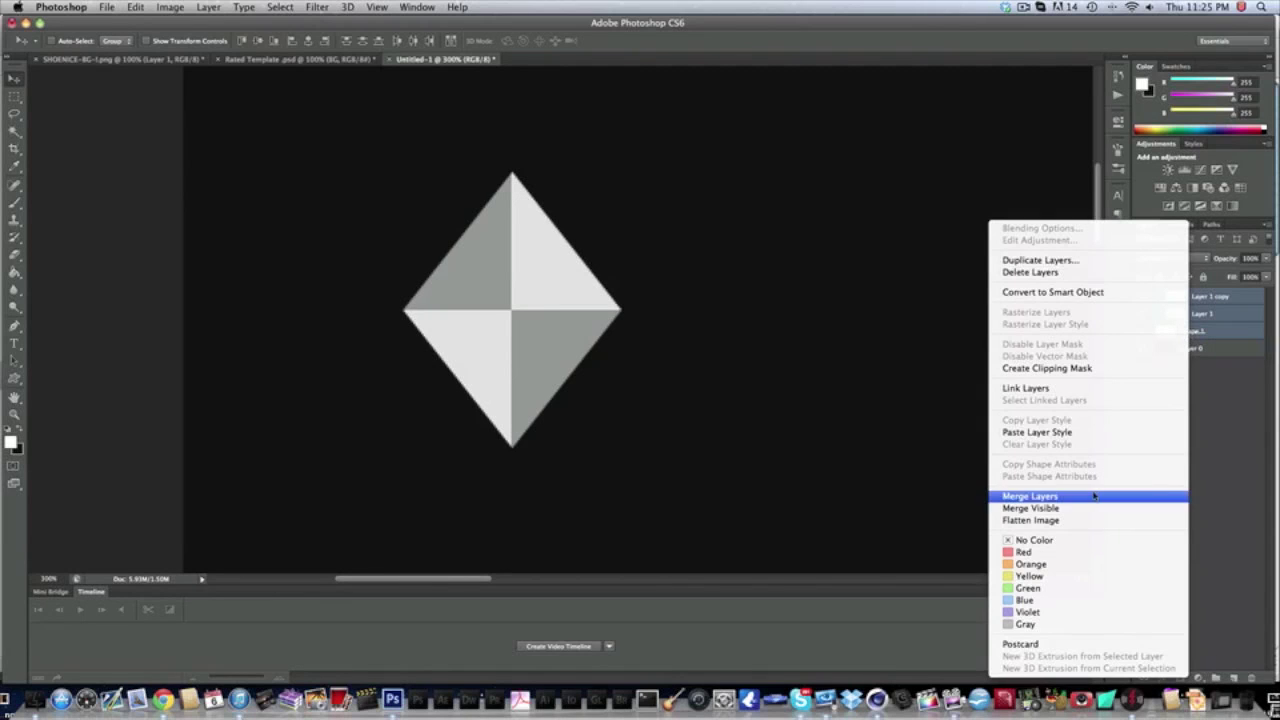
left_click(1097, 490)
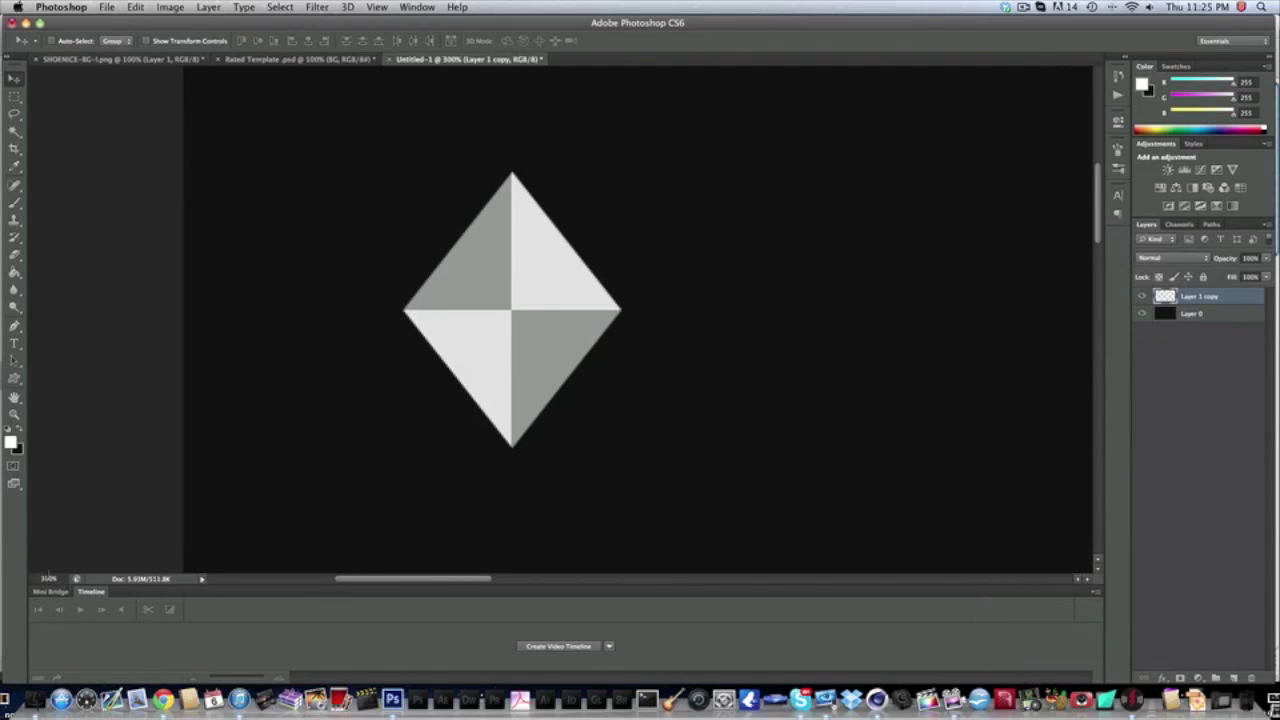
Move the merged diamond closer to the canvas's upper-left corner, working at 100% zoom
left_click(50, 578)
type("100")
key("Return")
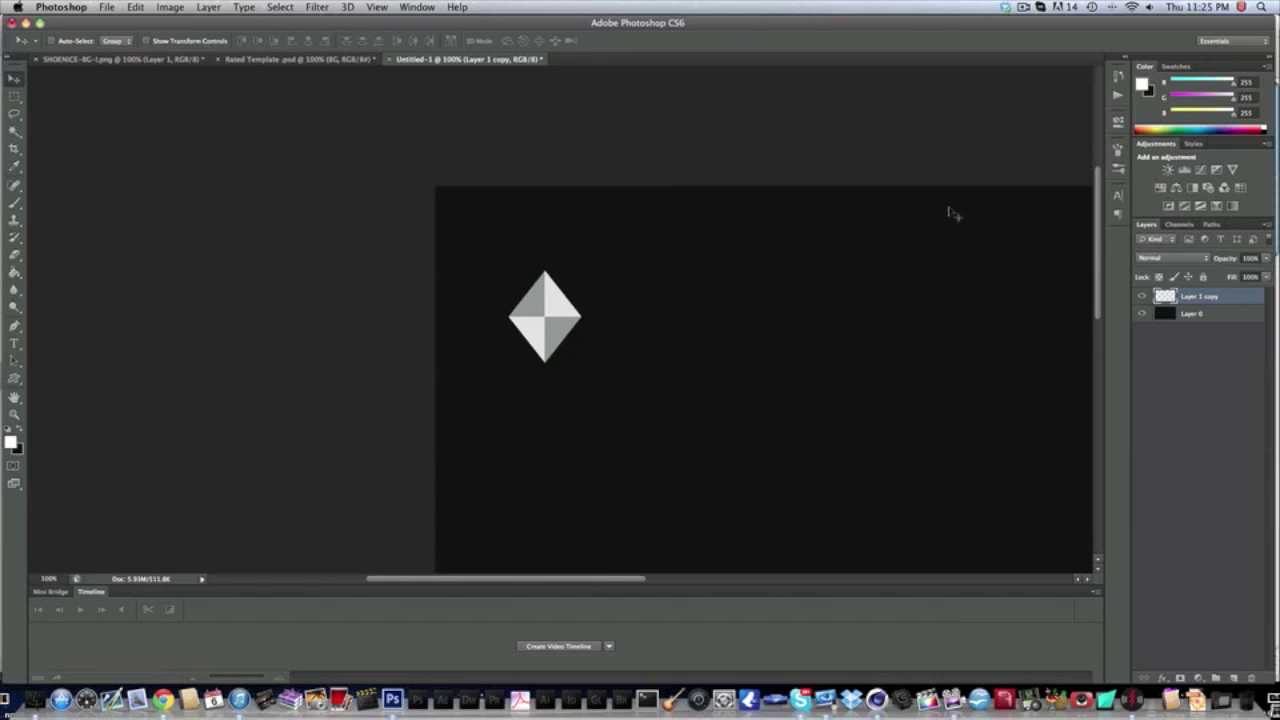
left_click_drag(745, 358, 704, 307)
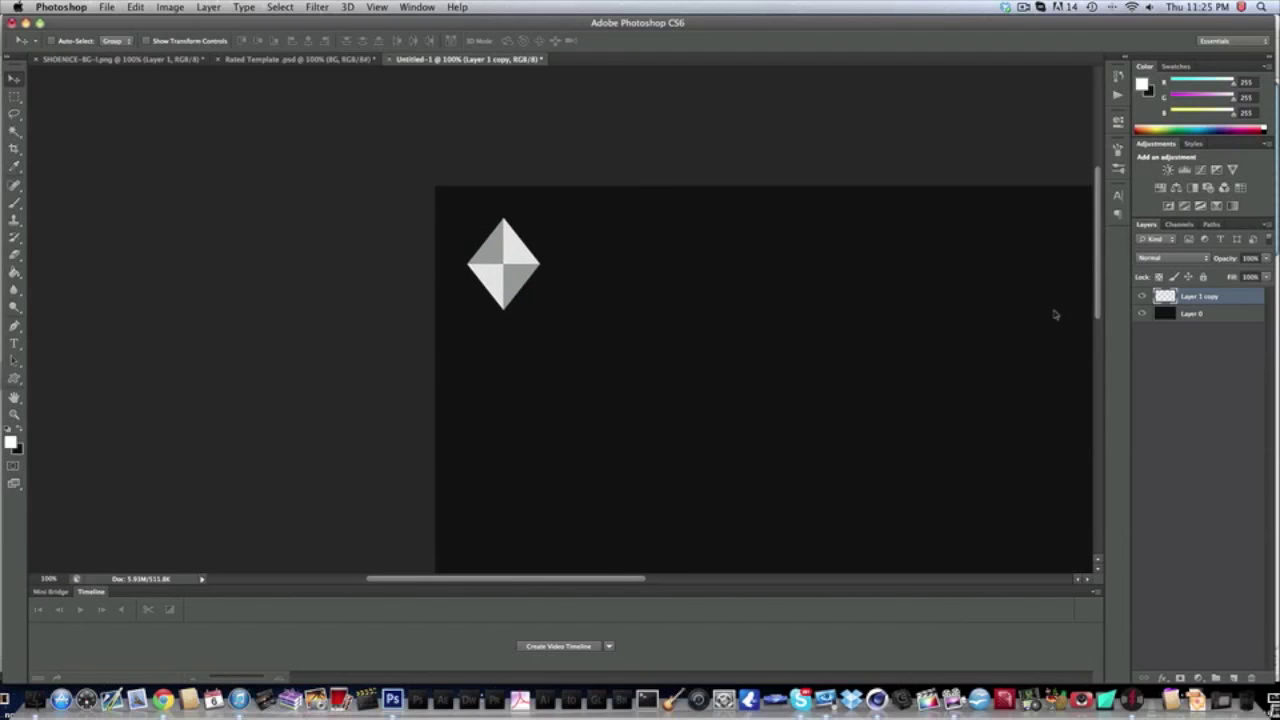
Place three copies of the diamond at its lower right, below and upper right, leaving thin gaps to form a staggered cluster
left_click_drag(590, 295, 643, 343)
left_click_drag(637, 322, 633, 321)
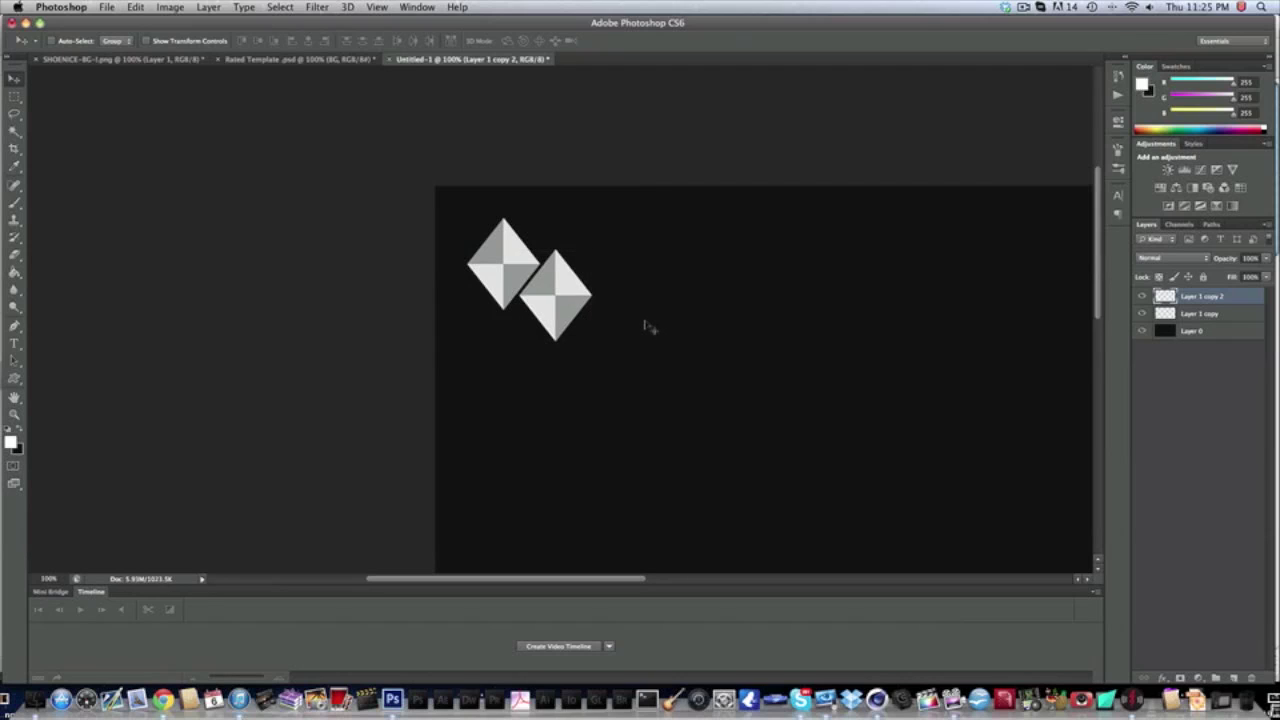
left_click_drag(581, 338, 539, 390)
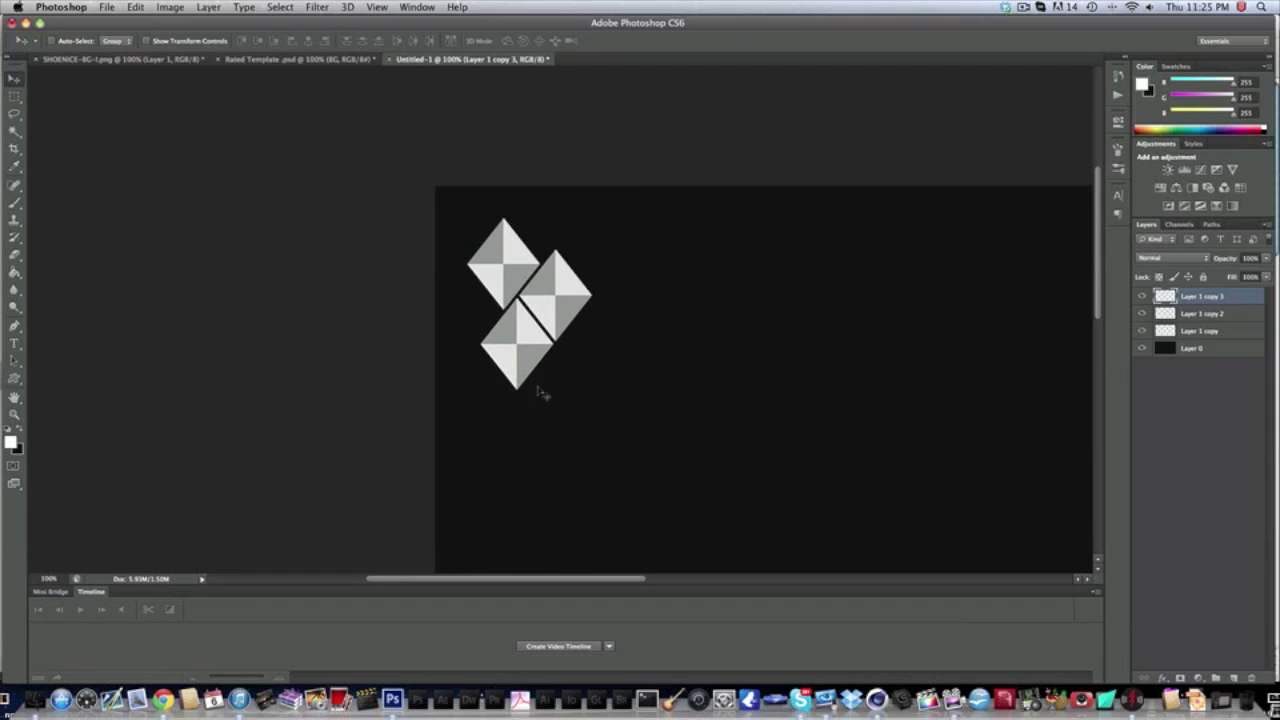
left_click_drag(488, 428, 518, 292)
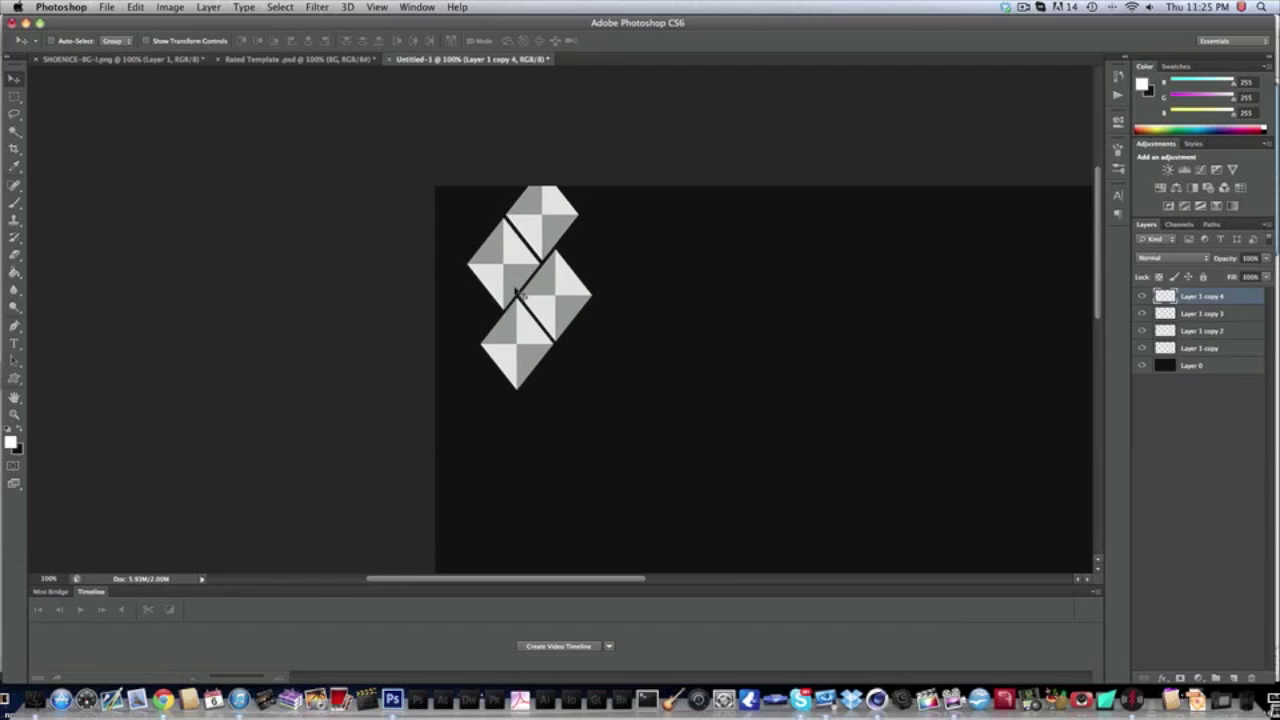
Merge the four separate diamond layers into one cluster layer
left_click(1208, 355, "shift")
right_click(1208, 355)
left_click(1100, 507)
Duplicate the four-diamond cluster twice and fit one copy to its right and one below it, matching the thin gaps
key("ctrl+j")
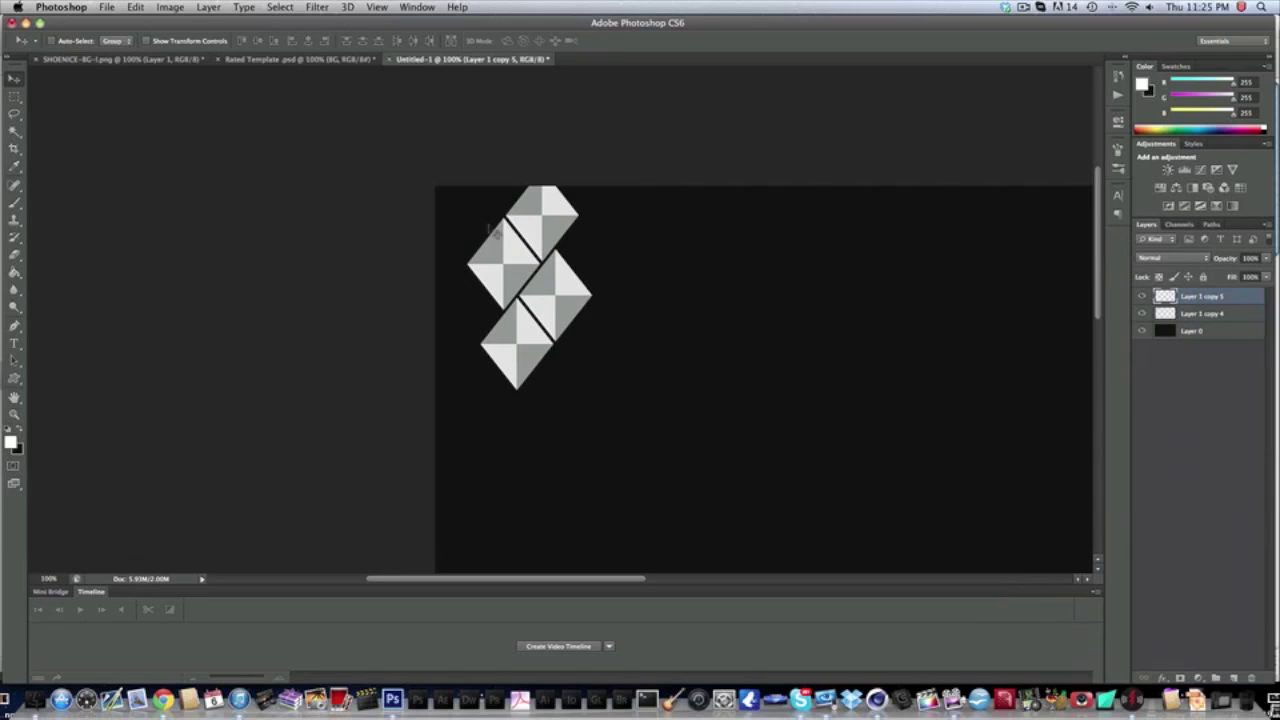
left_click_drag(490, 230, 526, 502)
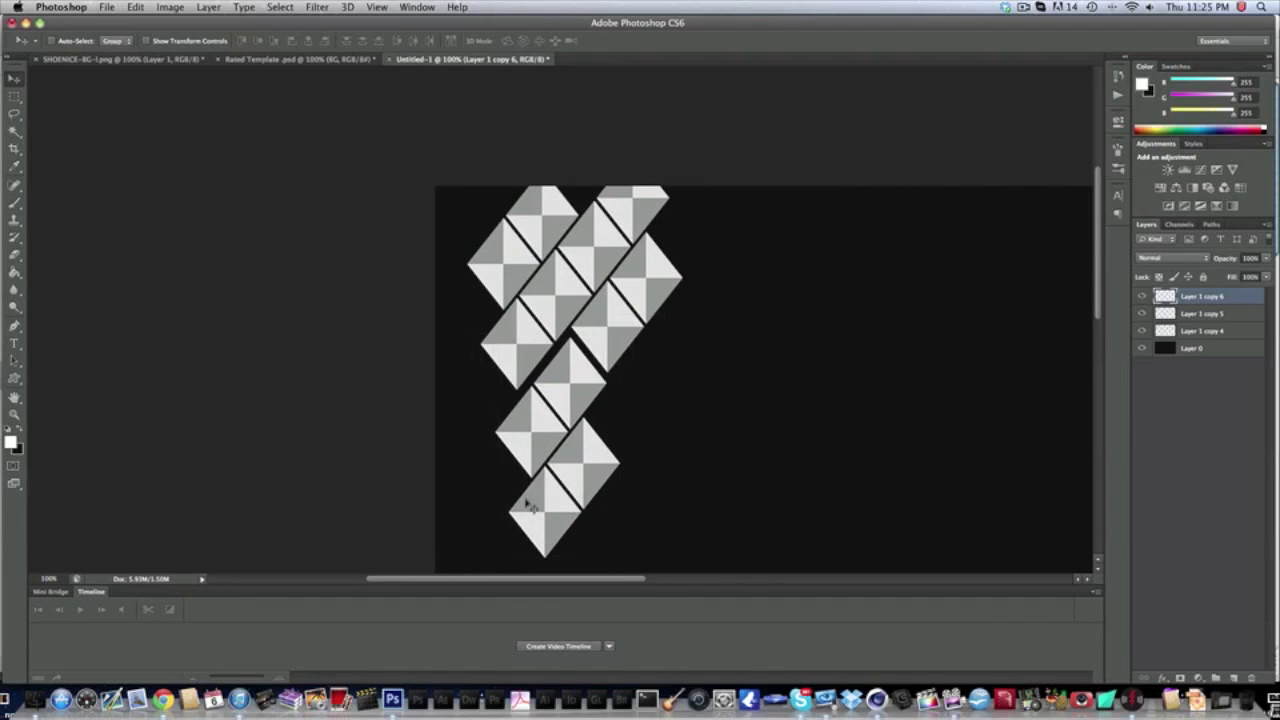
key("Up")
key("Up")
key("Up")
key("Up")
key("Up")
key("Up")
key("Up")
key("Up")
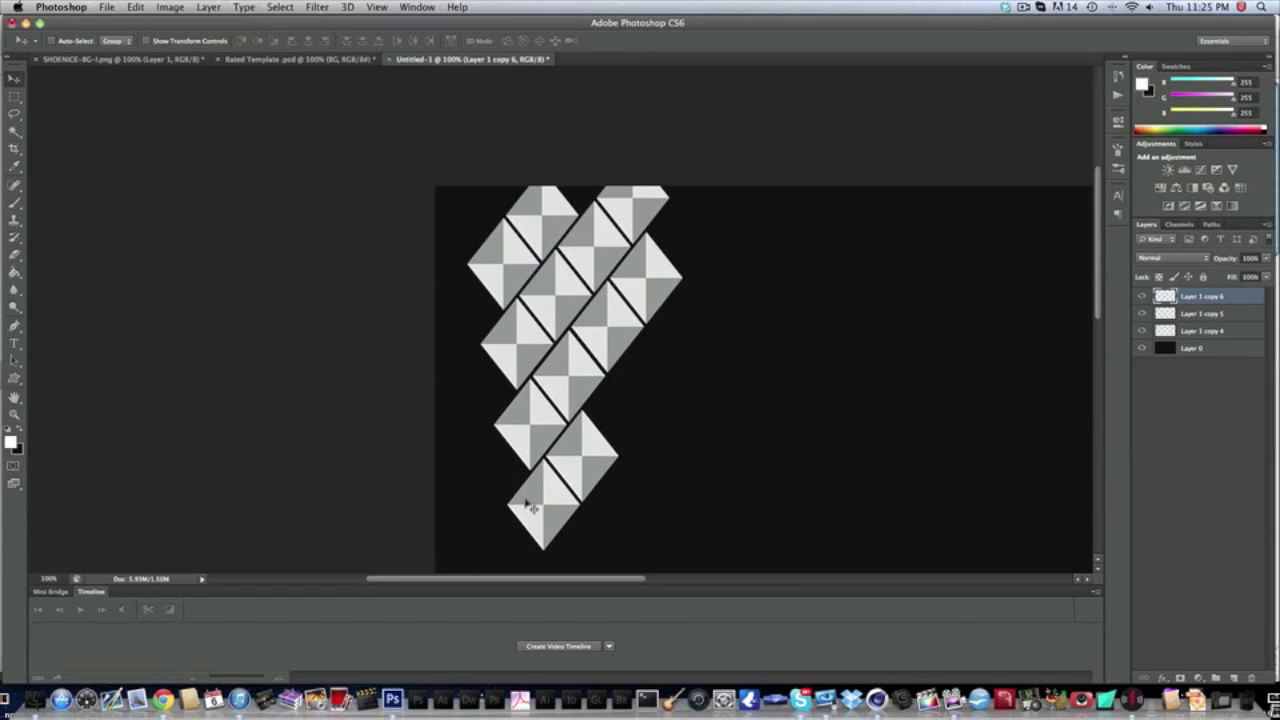
Merge the three cluster layers and fit a copy of the result against its lower-right side
left_click(1185, 330, "shift")
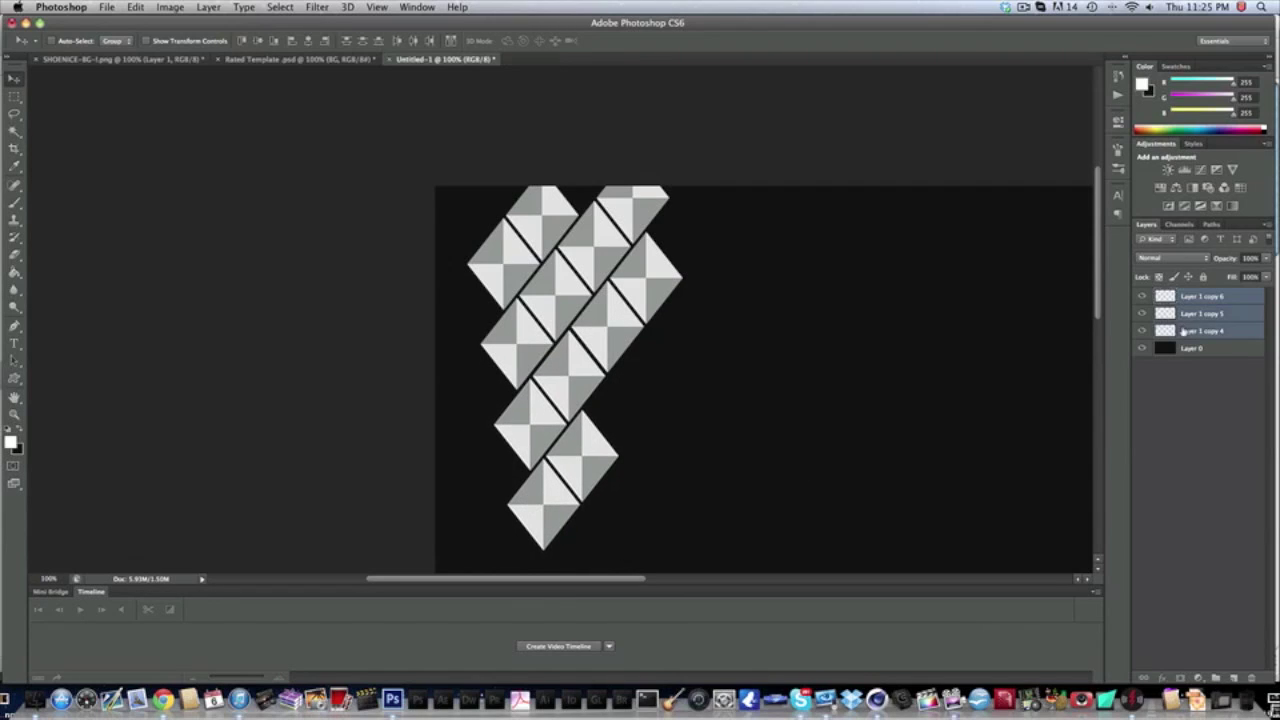
right_click(1185, 330)
left_click(1057, 496)
left_click(597, 400, "alt")
left_click_drag(597, 400, 705, 535)
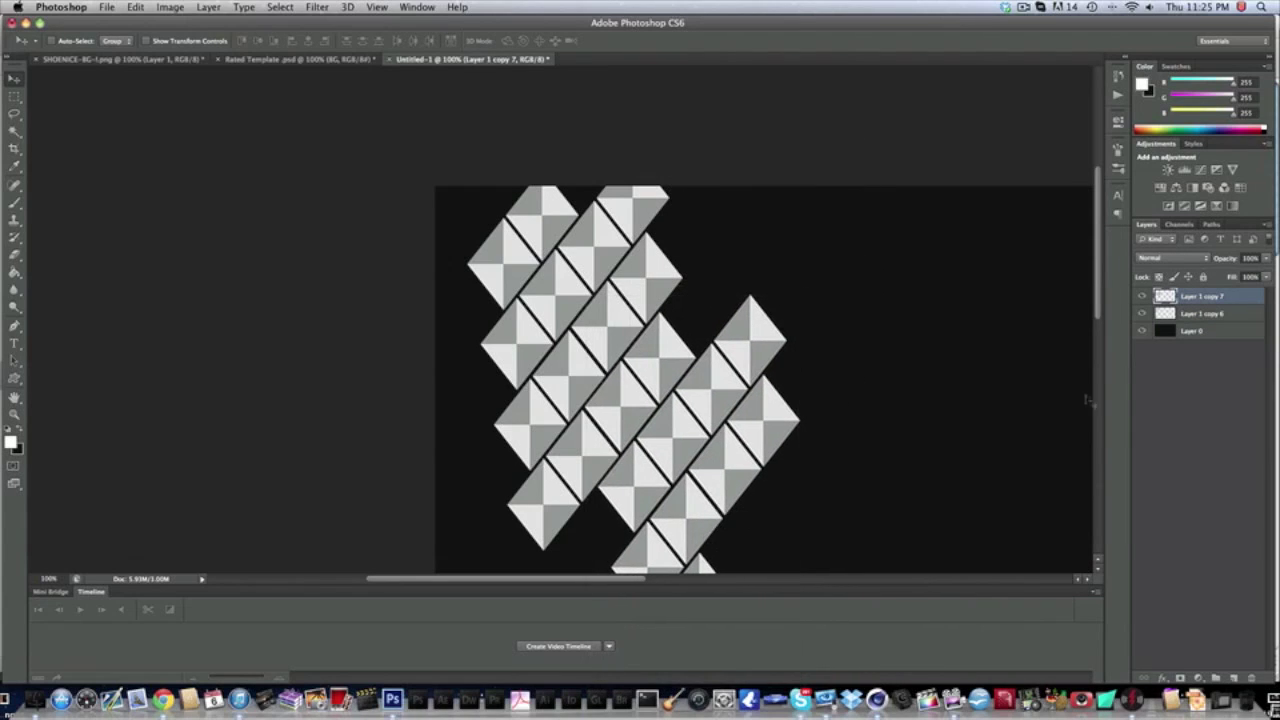
Merge the two pattern layers and fit a copy of the result against its upper-right side, up to the canvas's top edge
left_click(1183, 313, "shift")
right_click(1183, 314)
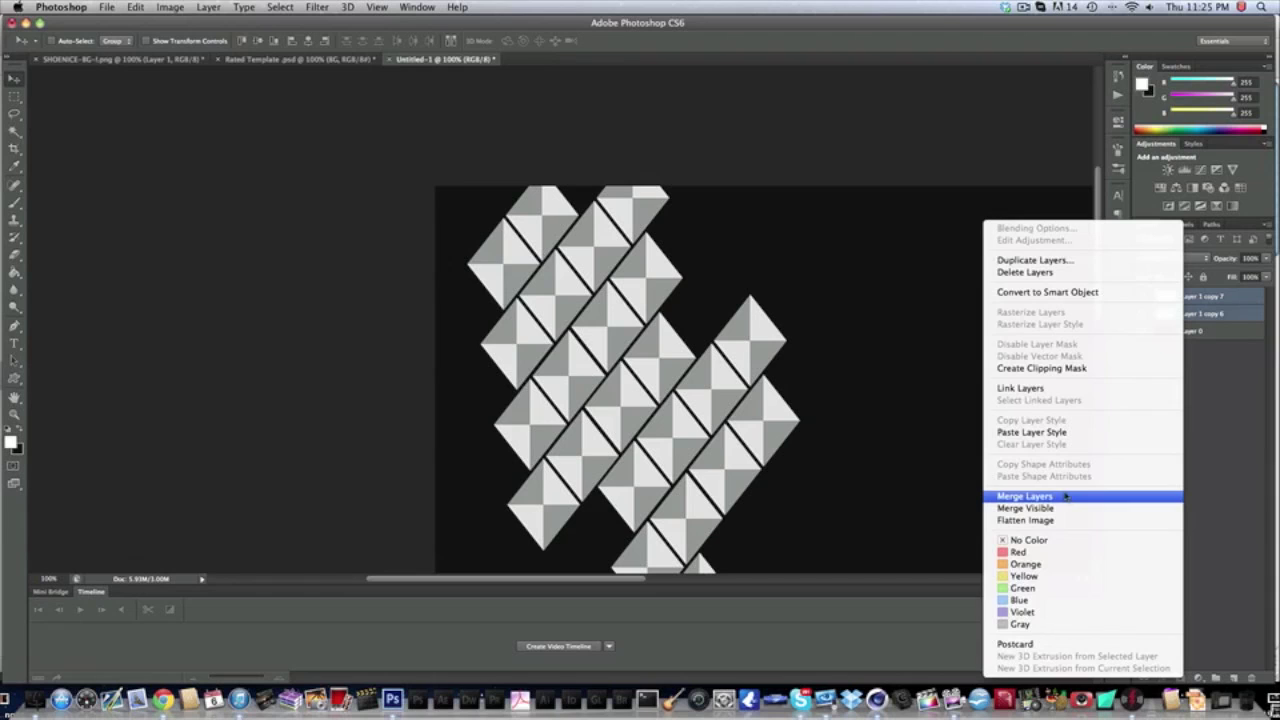
left_click(1066, 496)
left_click_drag(630, 434, 781, 245)
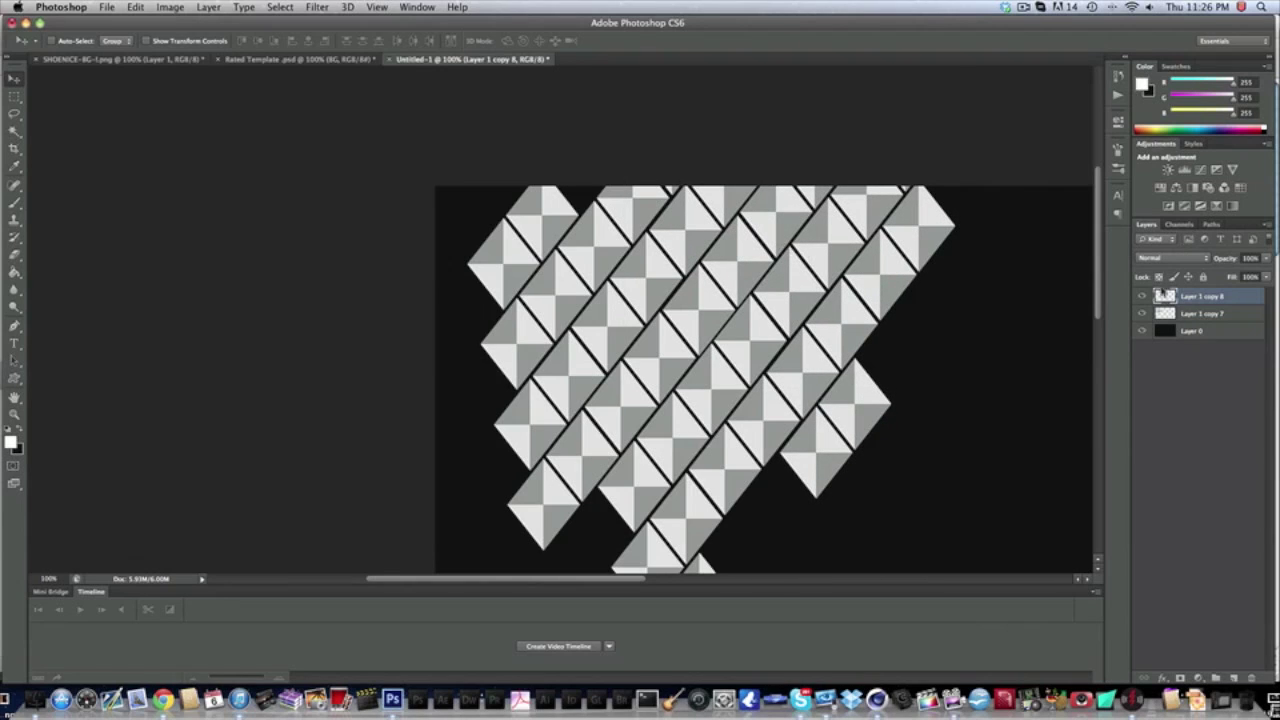
Merge the enlarged pattern with its copy and fit another duplicate against its lower-right side, keeping the thin gaps aligned
left_click(1203, 318, "shift")
right_click(1203, 318)
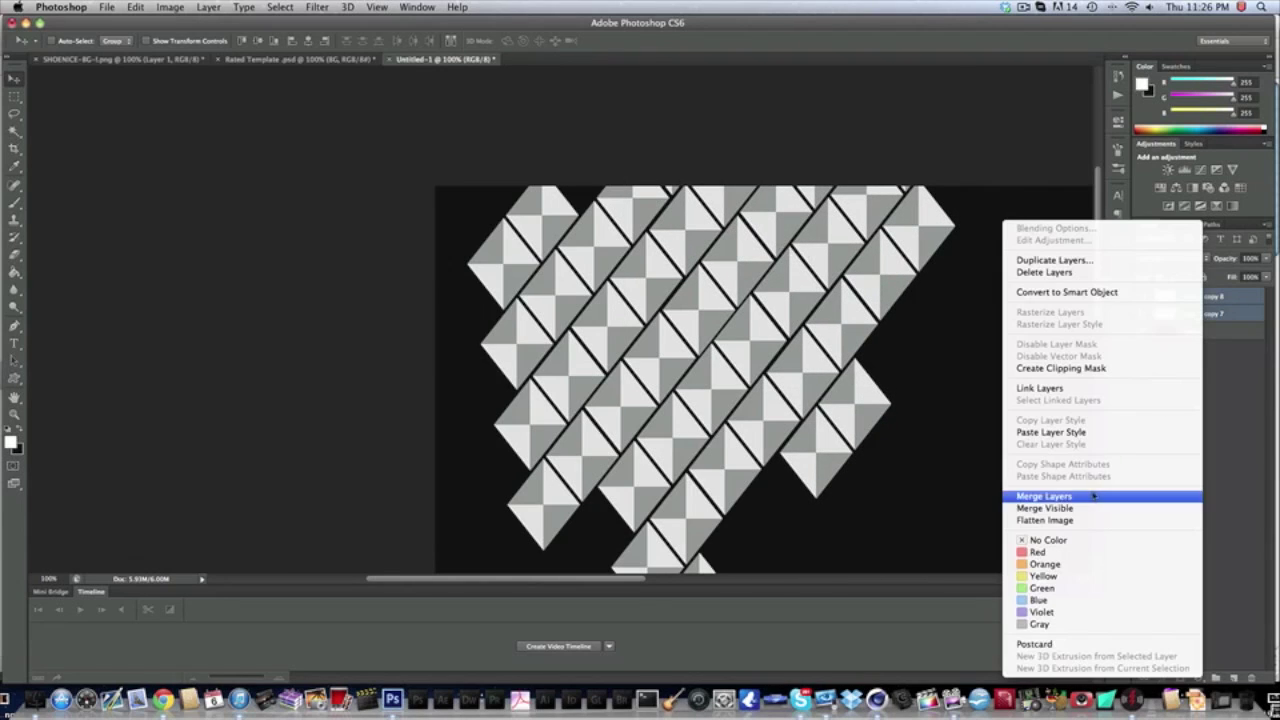
left_click(1094, 496)
left_click_drag(829, 476, 924, 403)
scroll(924, 403, "down", 2)
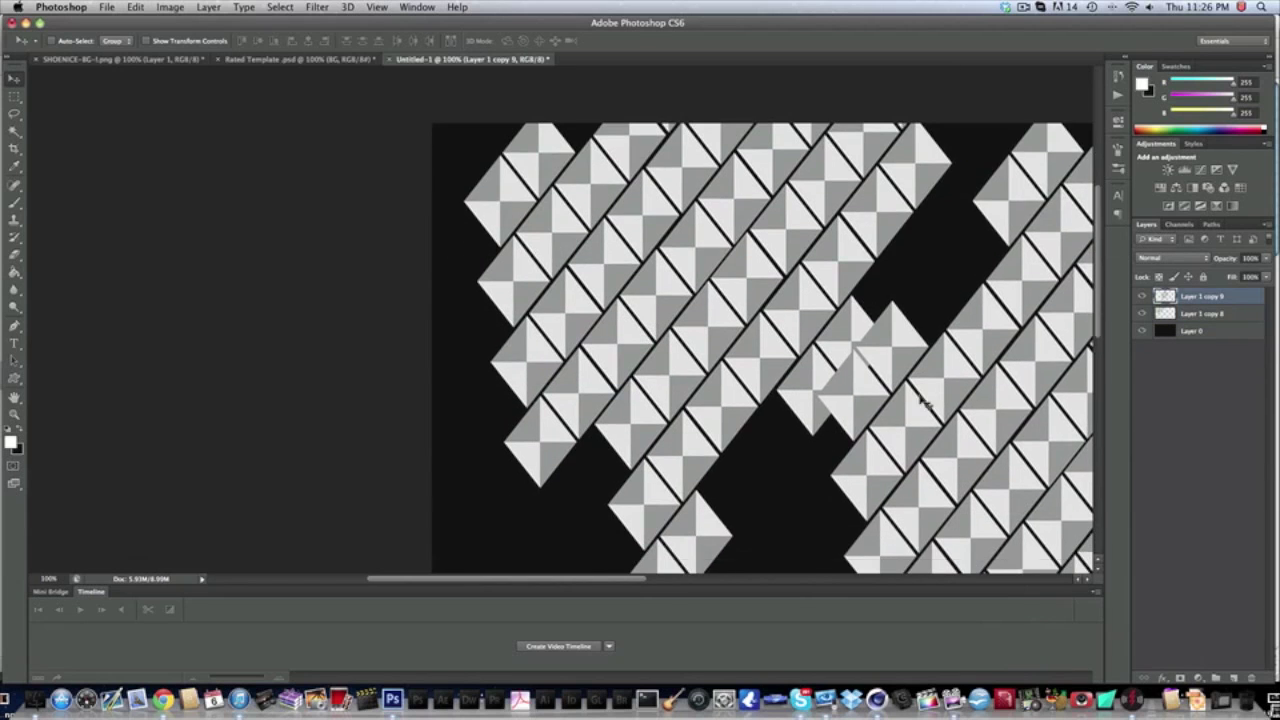
left_click_drag(803, 491, 859, 488)
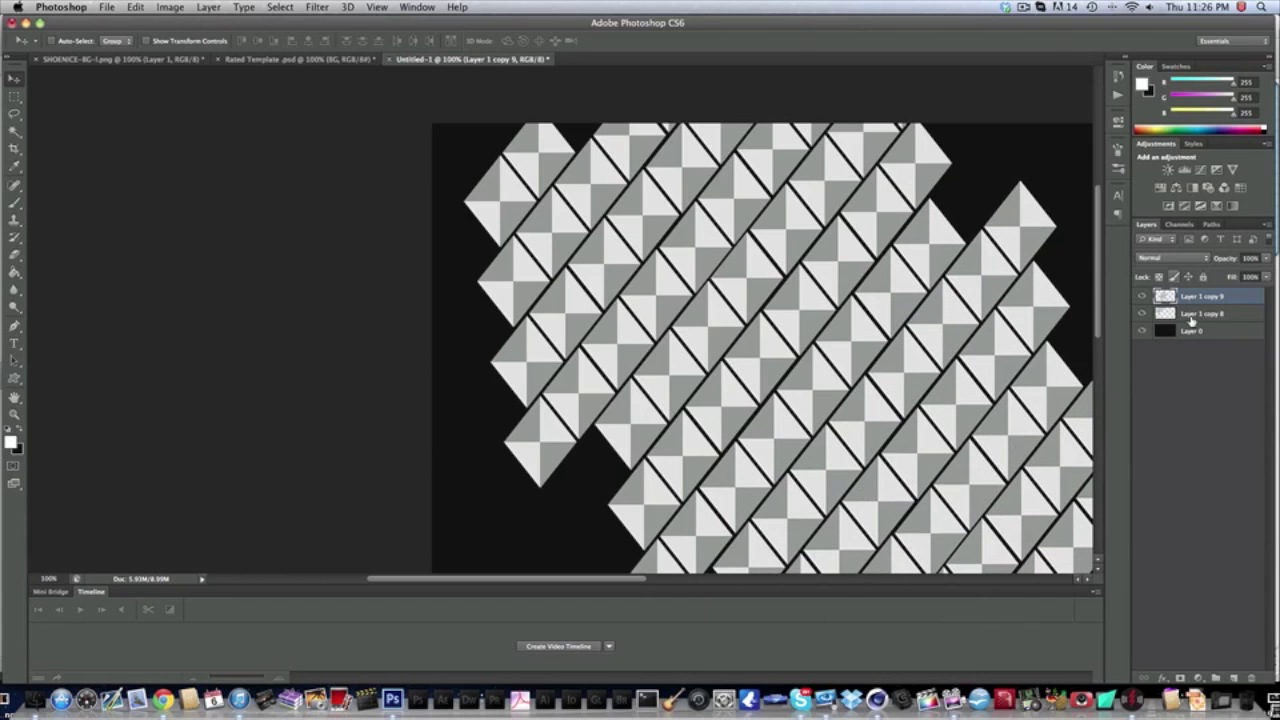
Merge the two large pattern layers, duplicate the result and fit the copy into the empty area at the canvas's upper right
right_click(1192, 320)
left_click(1021, 490)
scroll(846, 371, "right", 10)
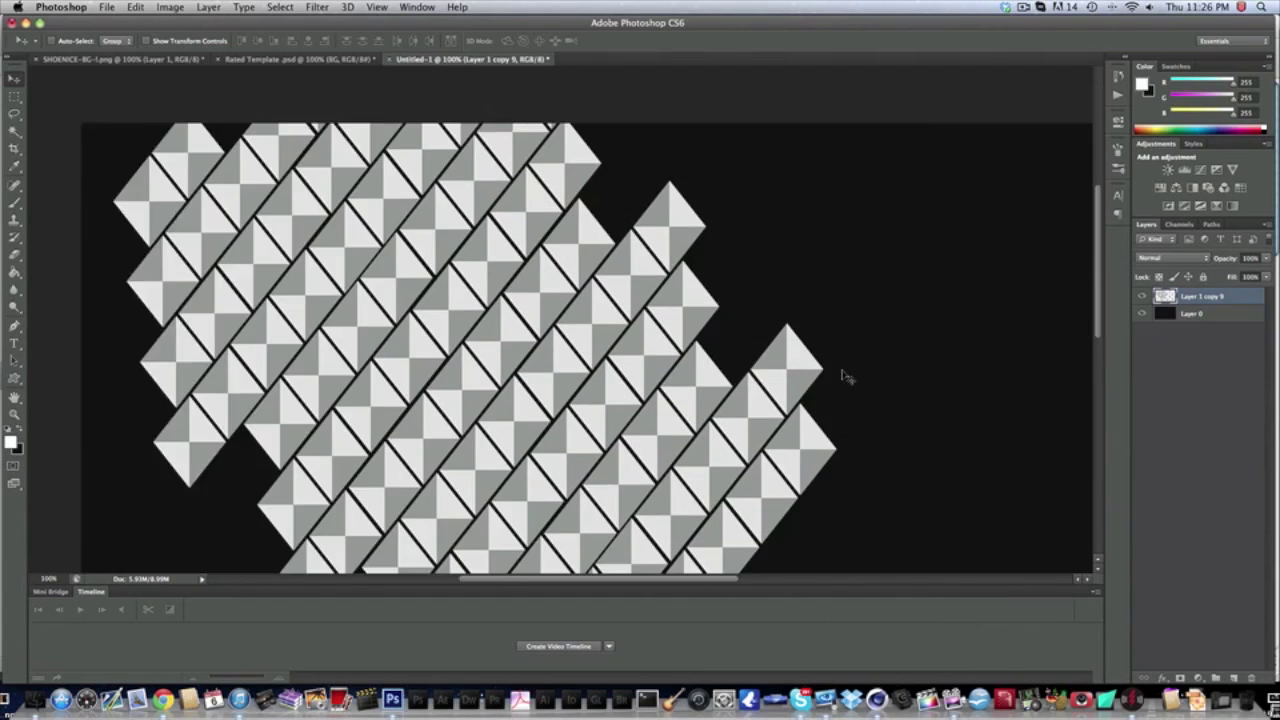
scroll(848, 376, "down", 1)
scroll(846, 376, "down", 5)
key("super+j")
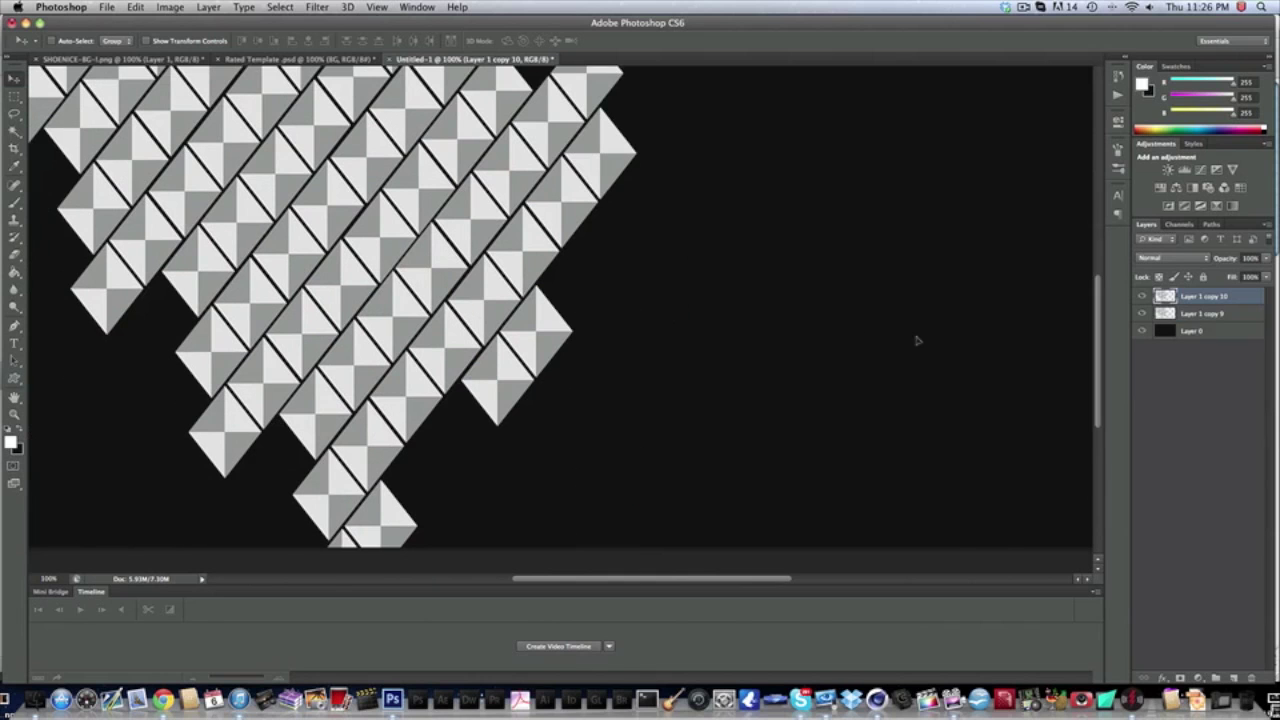
left_click_drag(916, 341, 800, 350)
left_click_drag(712, 343, 694, 181)
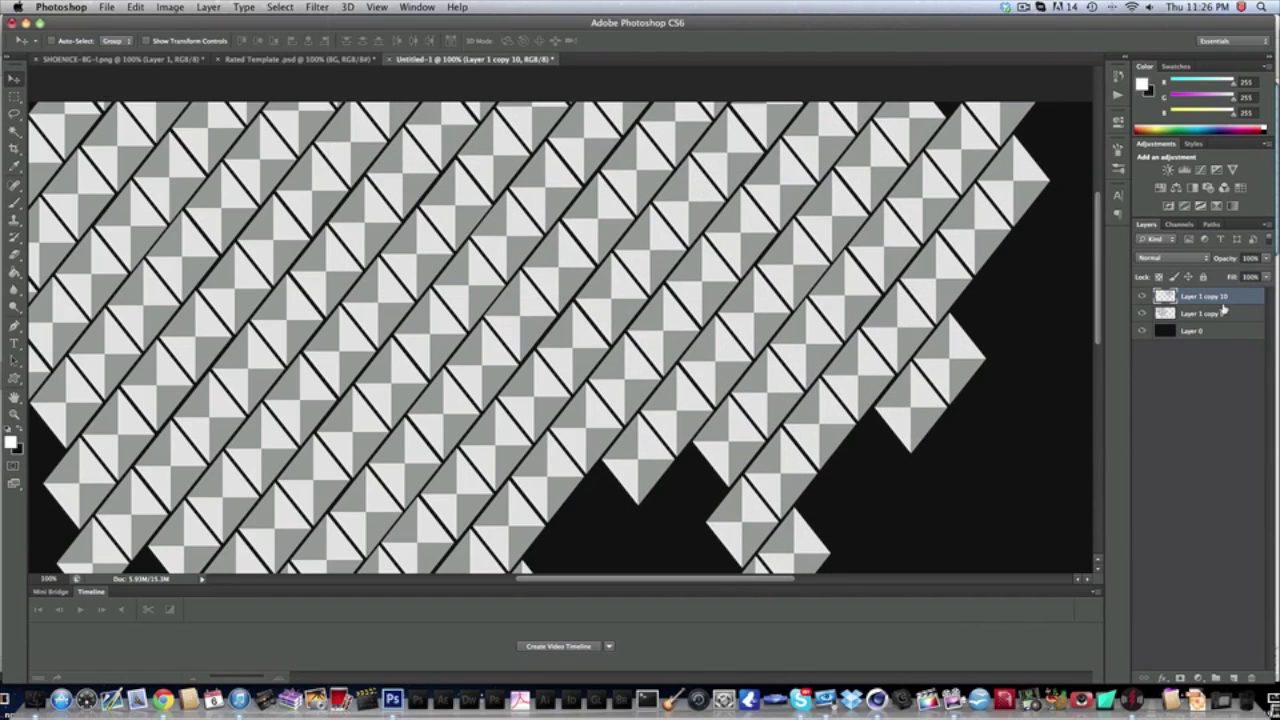
Merge the two pattern layers, duplicate the result and fit the copy into the empty area at the canvas's lower right
left_click(1224, 313, "shift")
right_click(1224, 314)
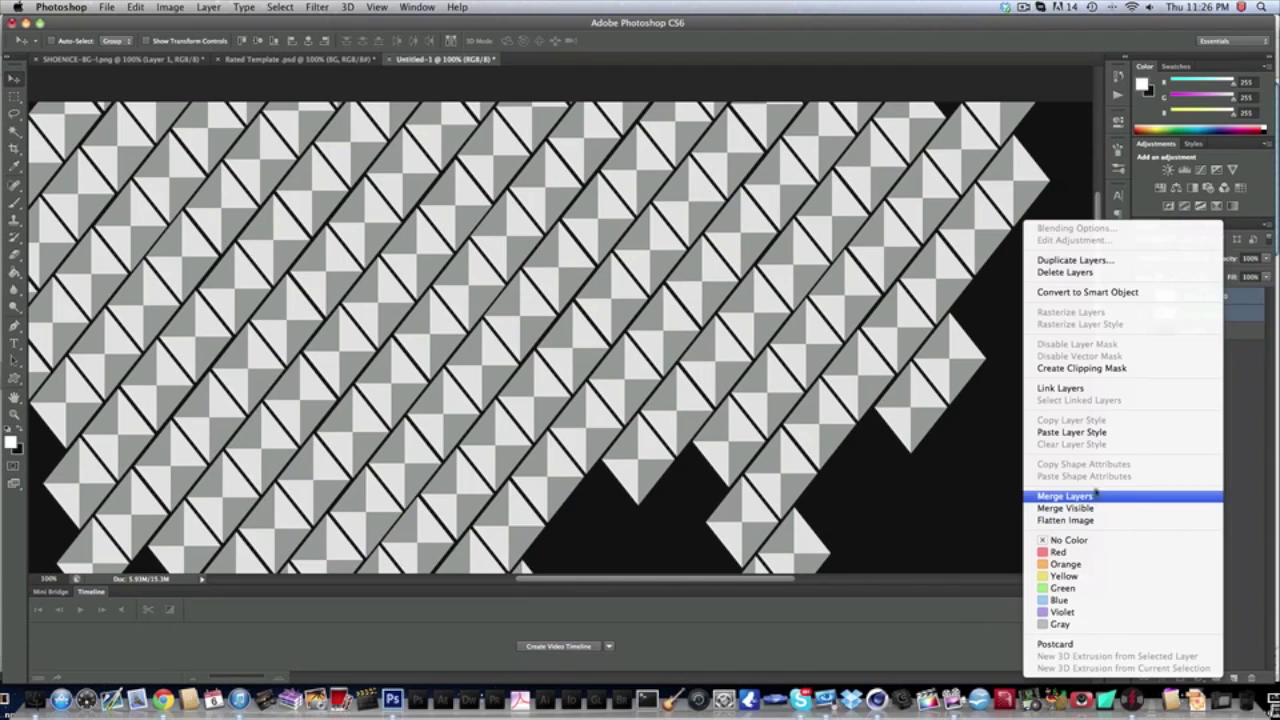
left_click(1090, 496)
left_click_drag(733, 318, 935, 478)
left_click_drag(771, 155, 793, 233)
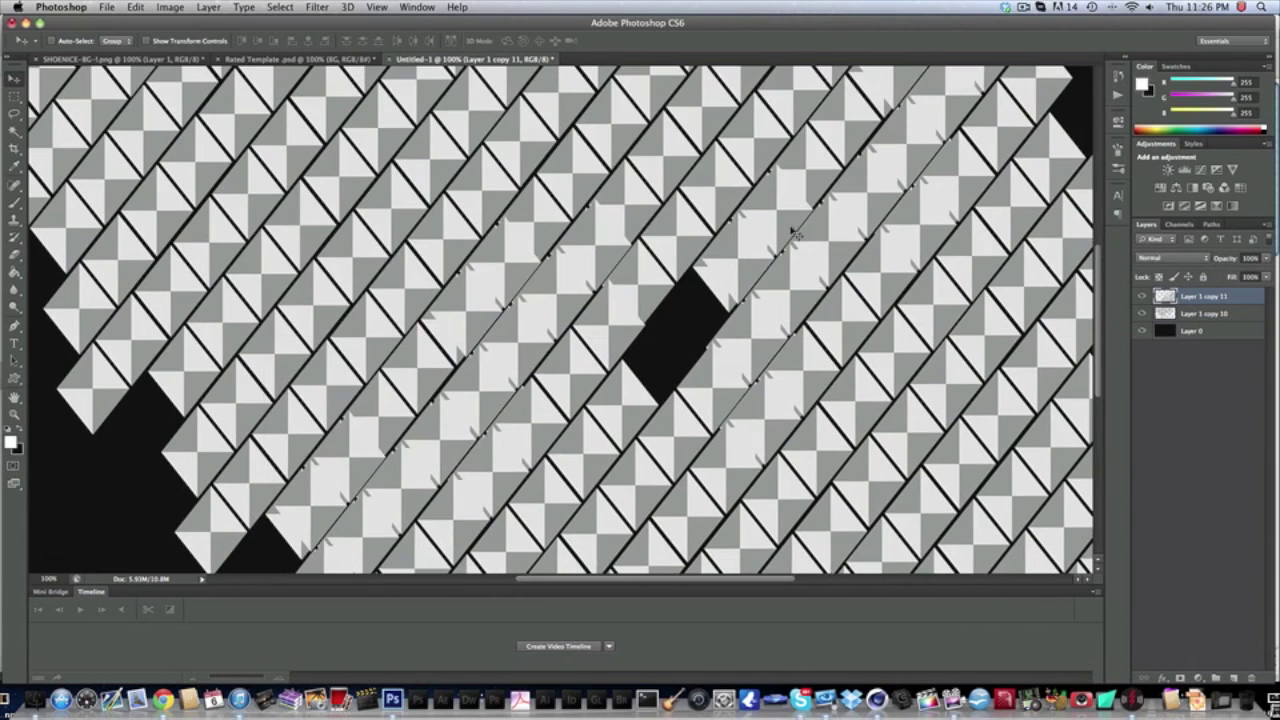
left_click_drag(890, 262, 650, 279)
mouse_move(661, 346)
left_mouse_down()
mouse_move(691, 352)
mouse_move(647, 351)
left_mouse_up()
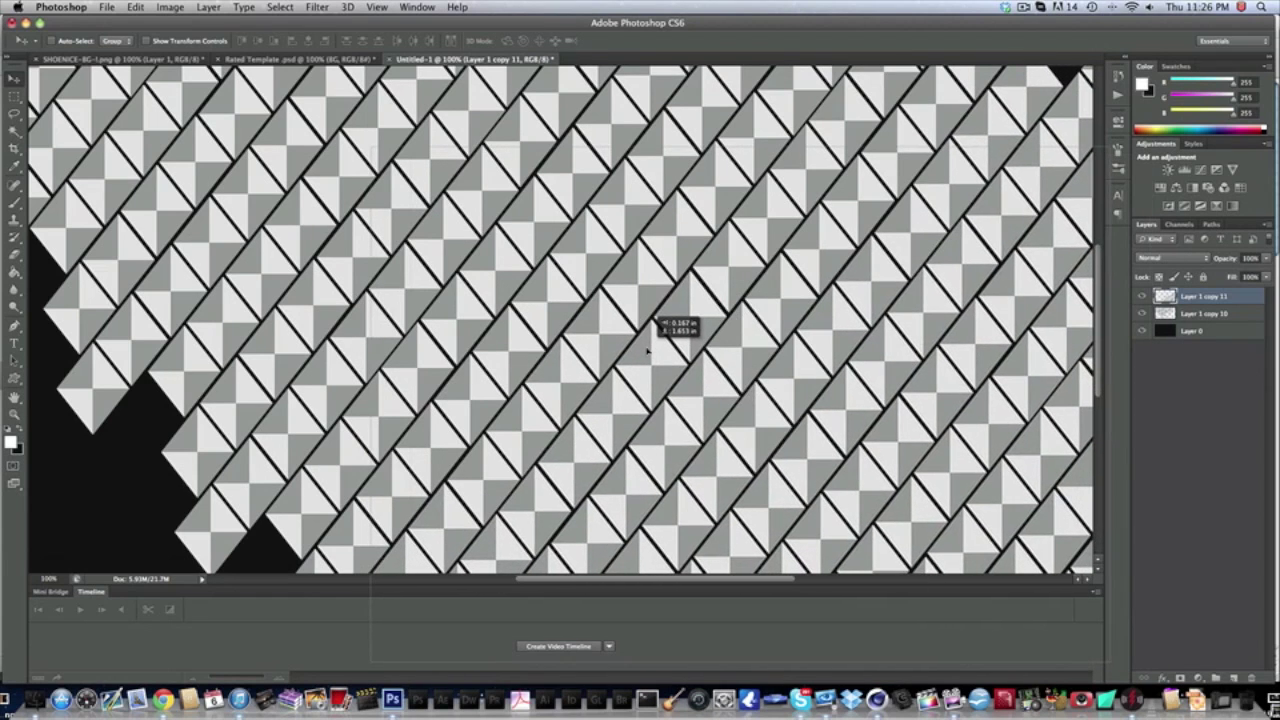
Merge the two pattern layers, duplicate the result and fit the copy into the empty area at the canvas's lower left
right_click(1195, 318)
left_click(1060, 497)
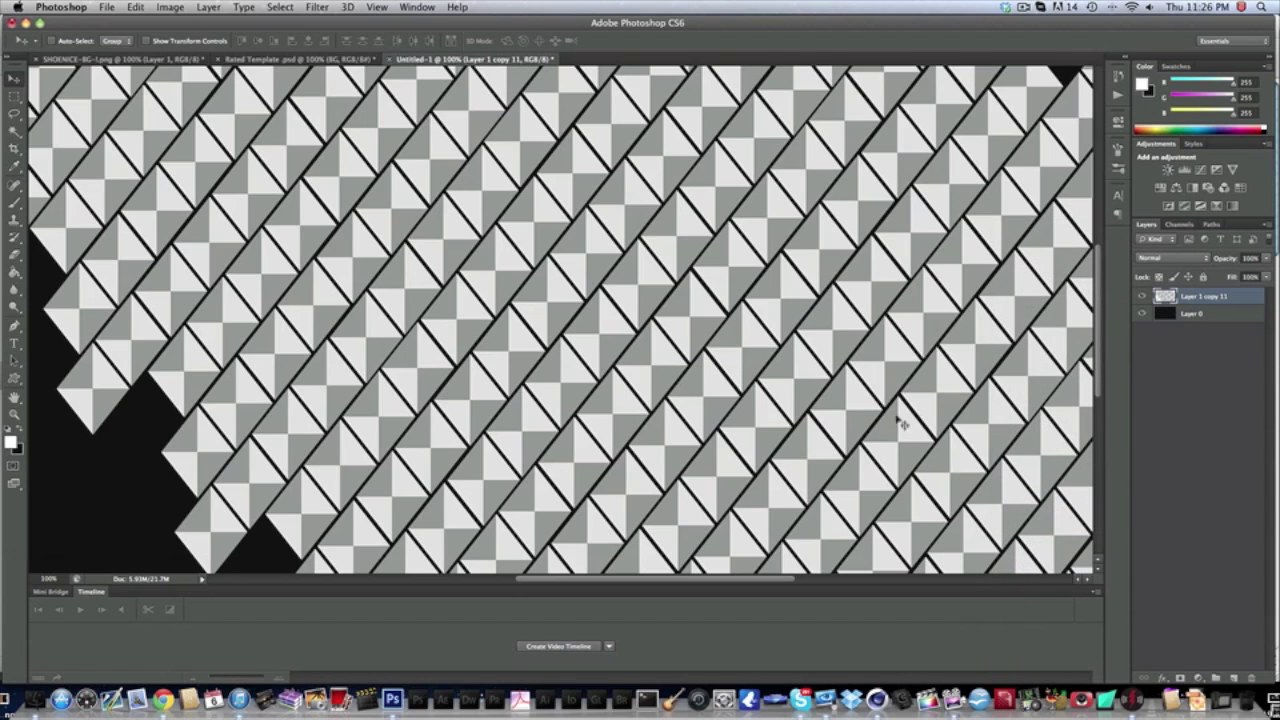
key("super+j")
left_click_drag(255, 372, 465, 362)
left_click_drag(685, 425, 770, 454)
Merge the two pattern layers and reposition the result so the diamond tiling covers the canvas's empty upper corners
left_click(1210, 312, "shift")
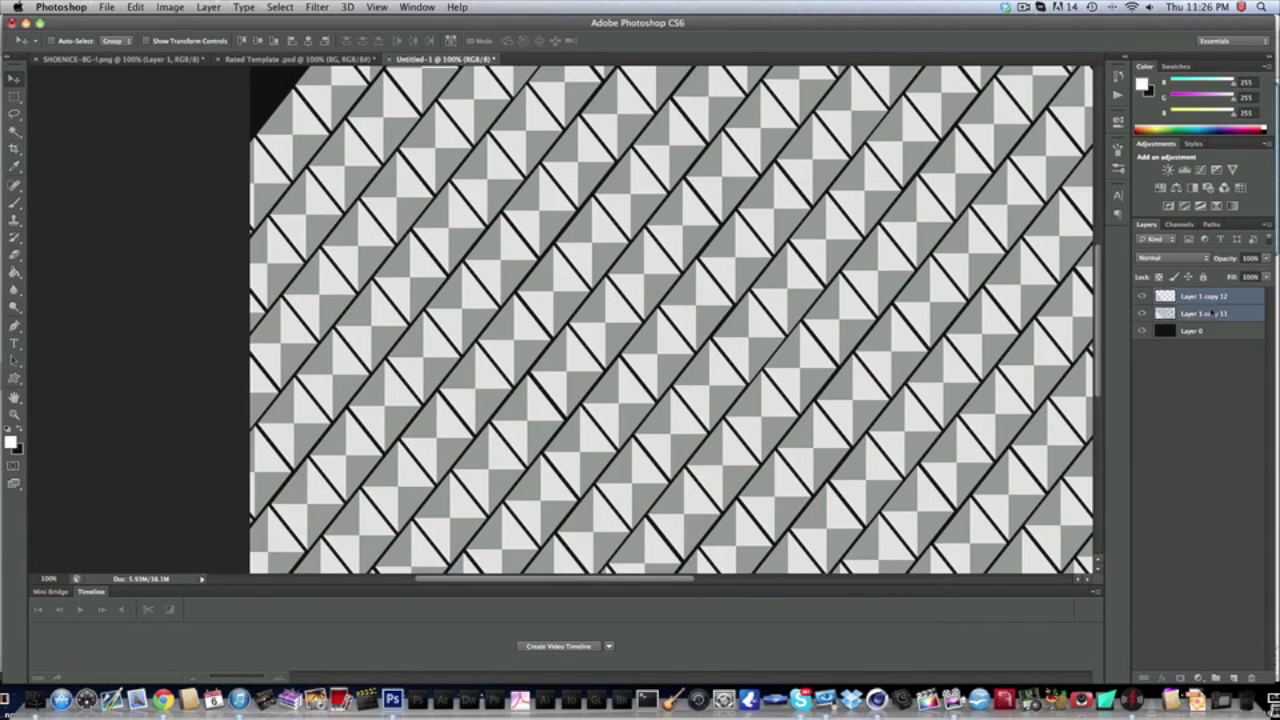
right_click(1210, 312)
left_click(1120, 497)
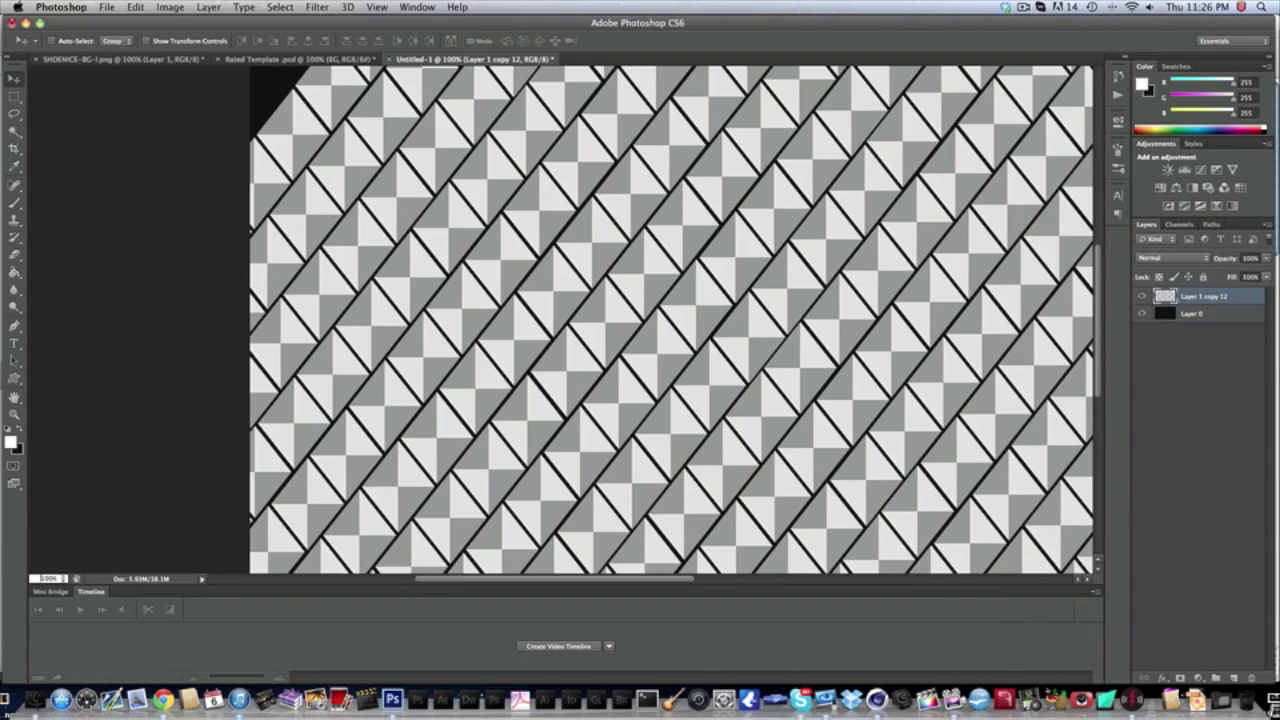
type("7")
key("Return")
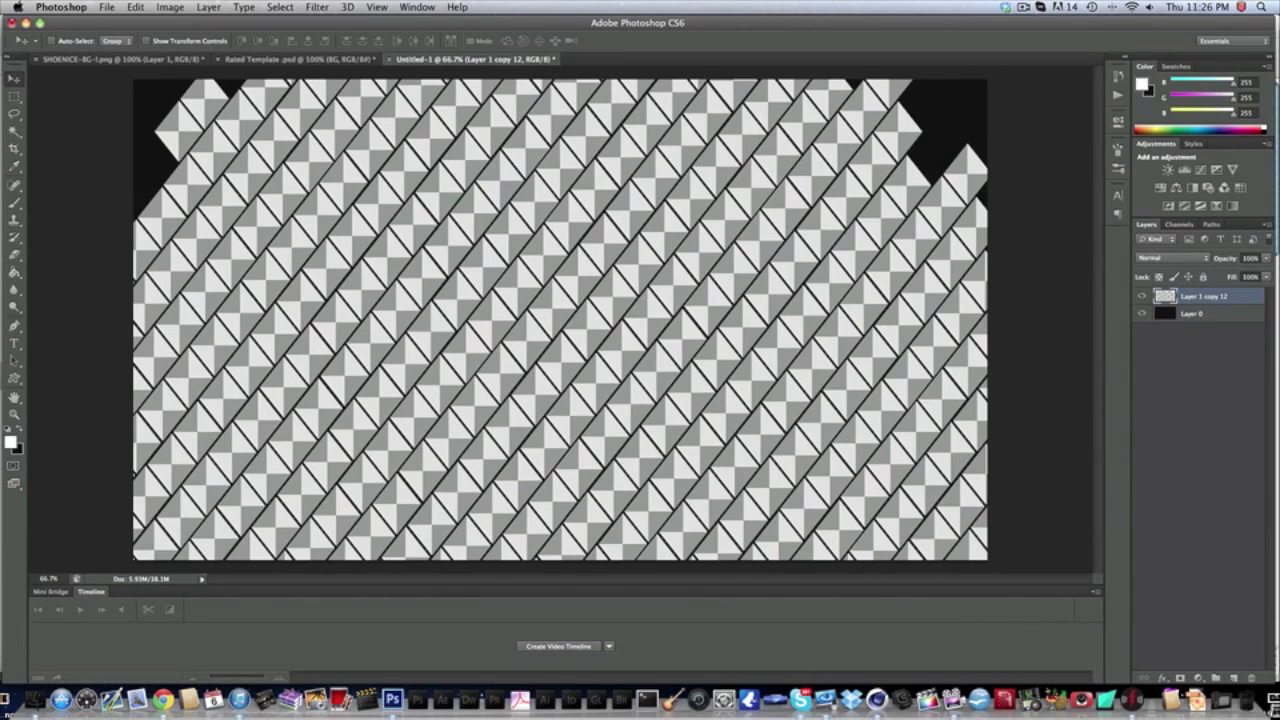
left_click_drag(722, 195, 795, 318)
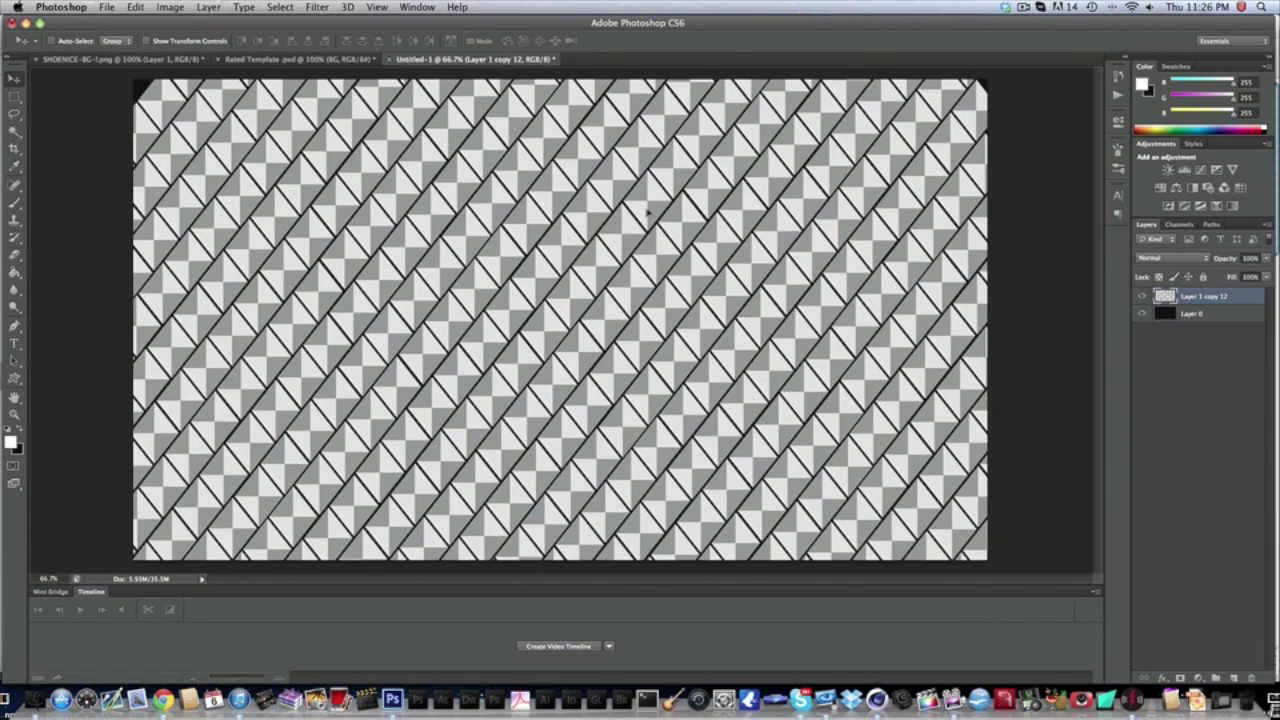
left_click_drag(648, 226, 651, 256)
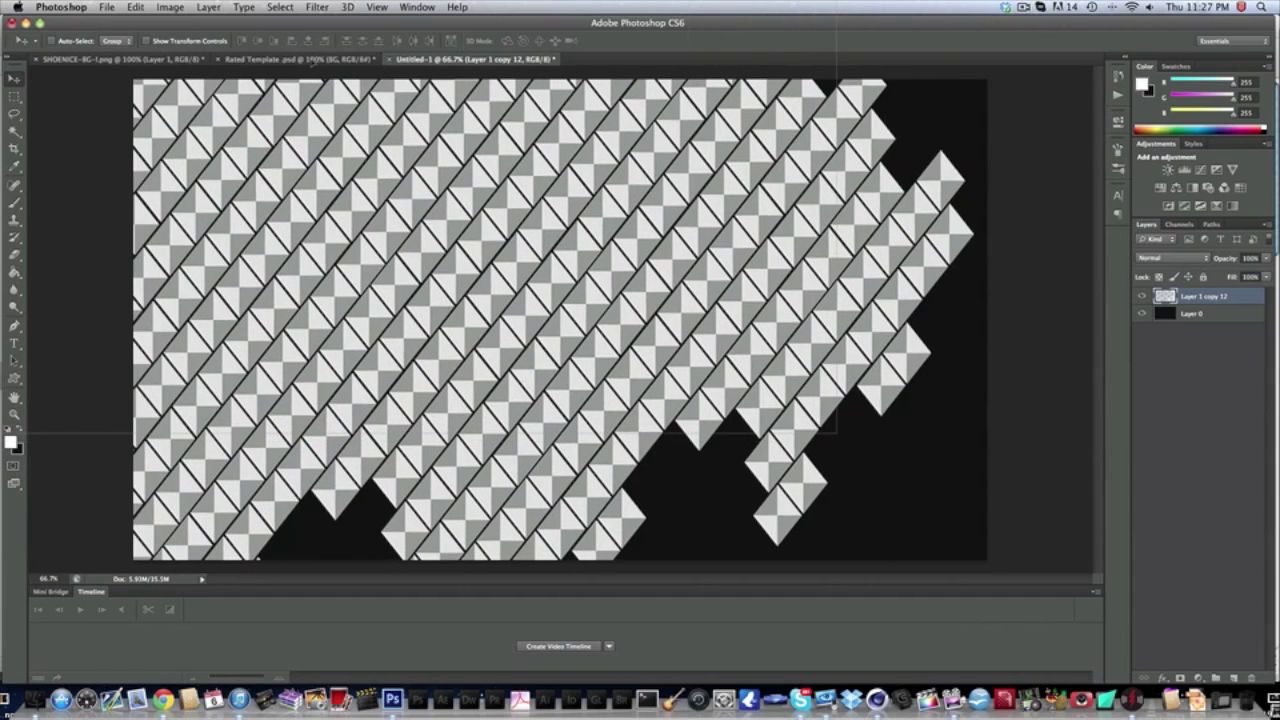
Transfer the merged pattern layer into the Rated Template document and position it across the background above the BG layer
left_click(316, 59)
left_click_drag(316, 59, 680, 297)
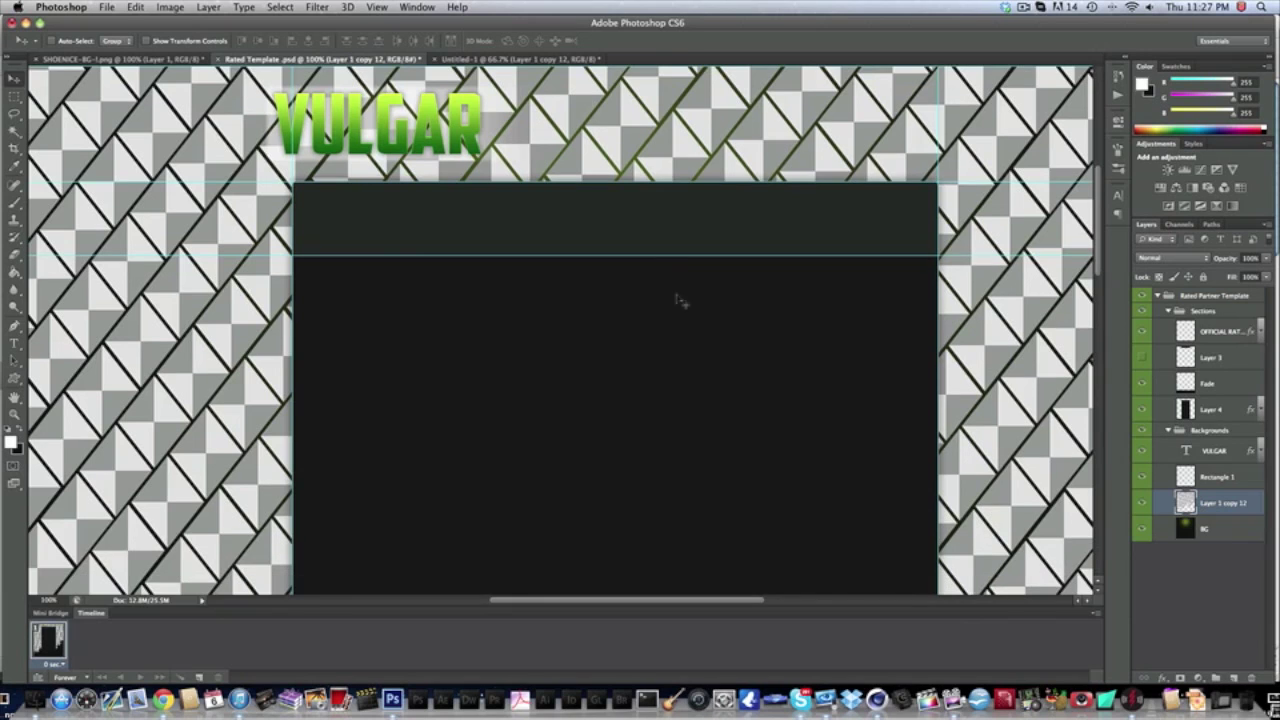
left_click_drag(695, 377, 684, 388)
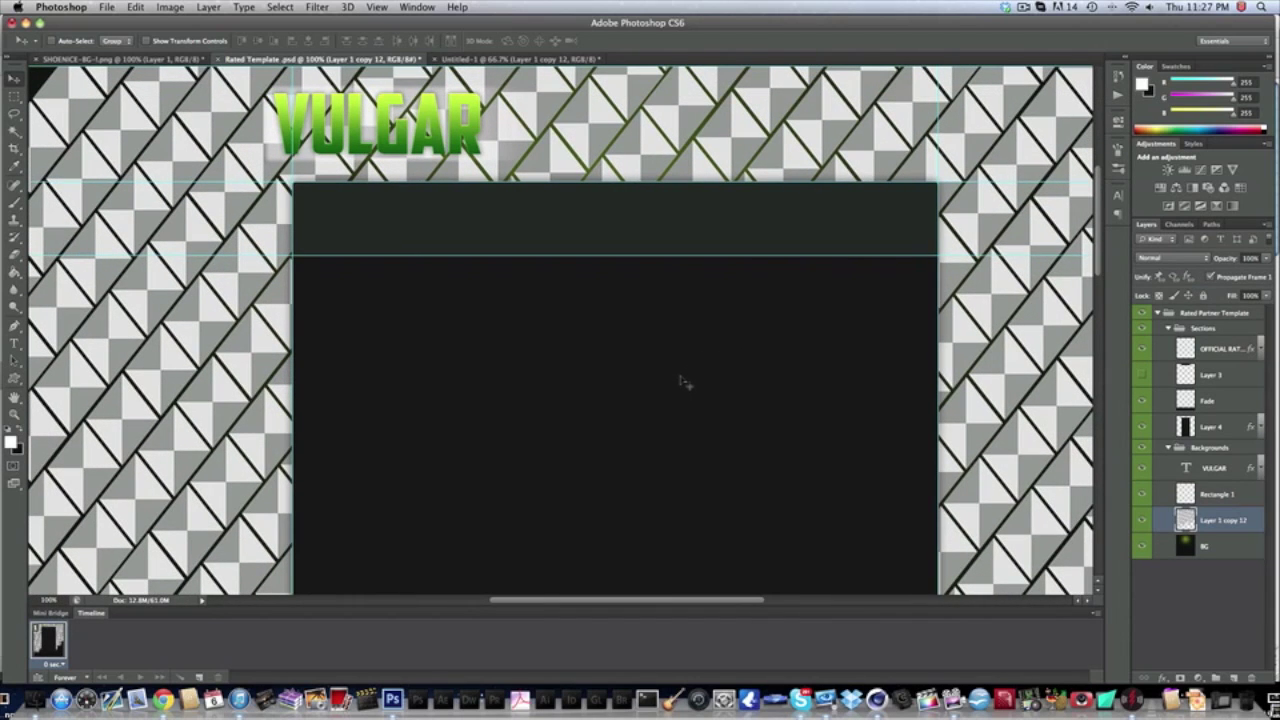
Try the pattern layer inverted with Overlay blending, and invert its colours back
key("super+i")
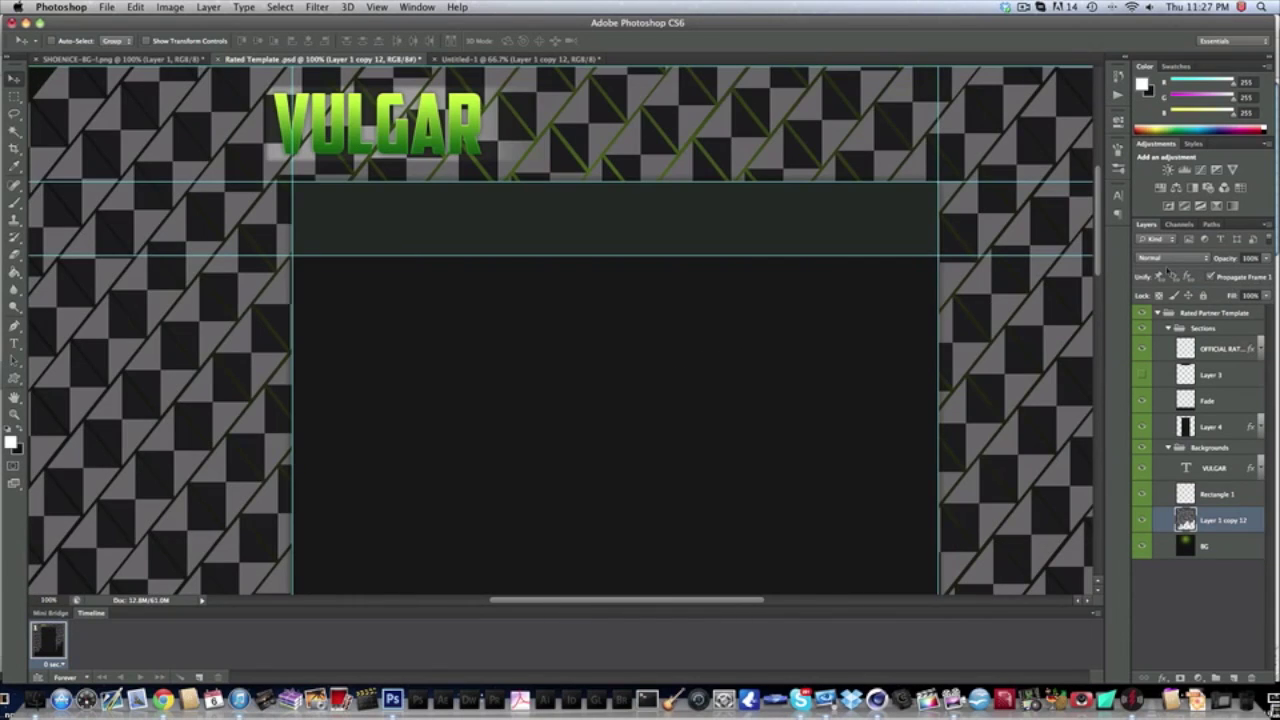
left_click(1166, 259)
left_click(1152, 386)
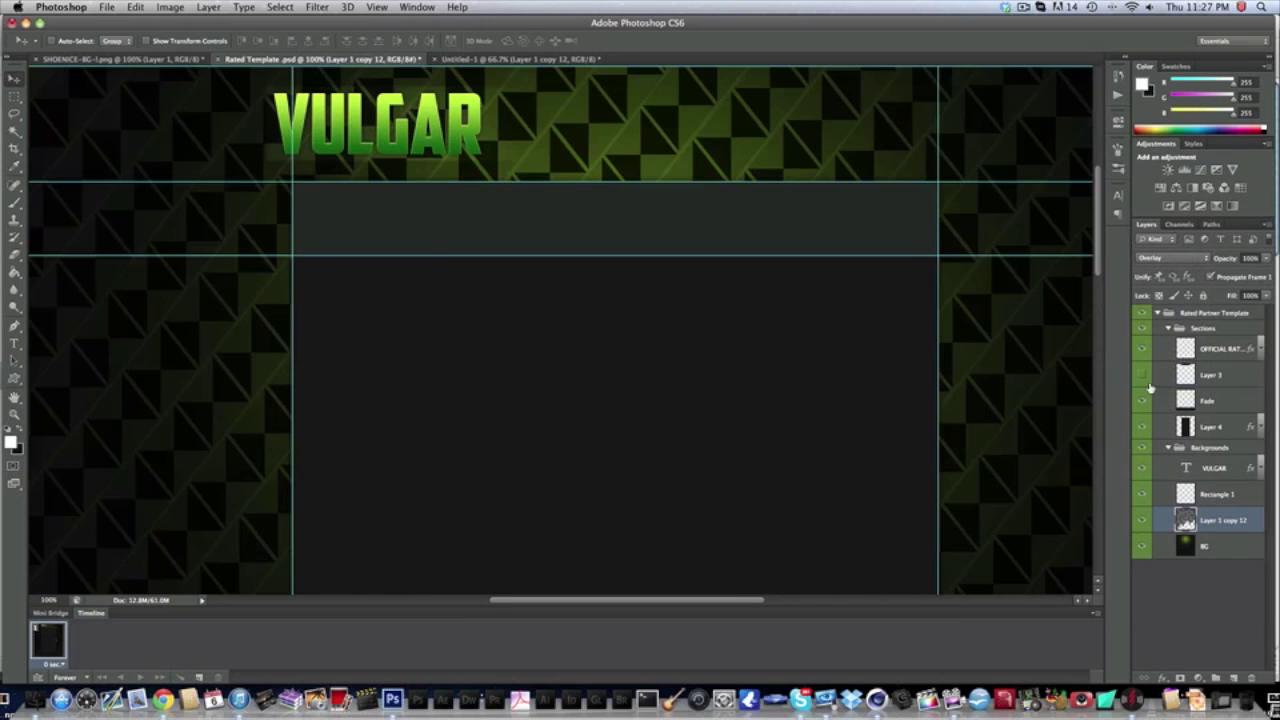
scroll(360, 416, "left", 5)
key("ctrl+i")
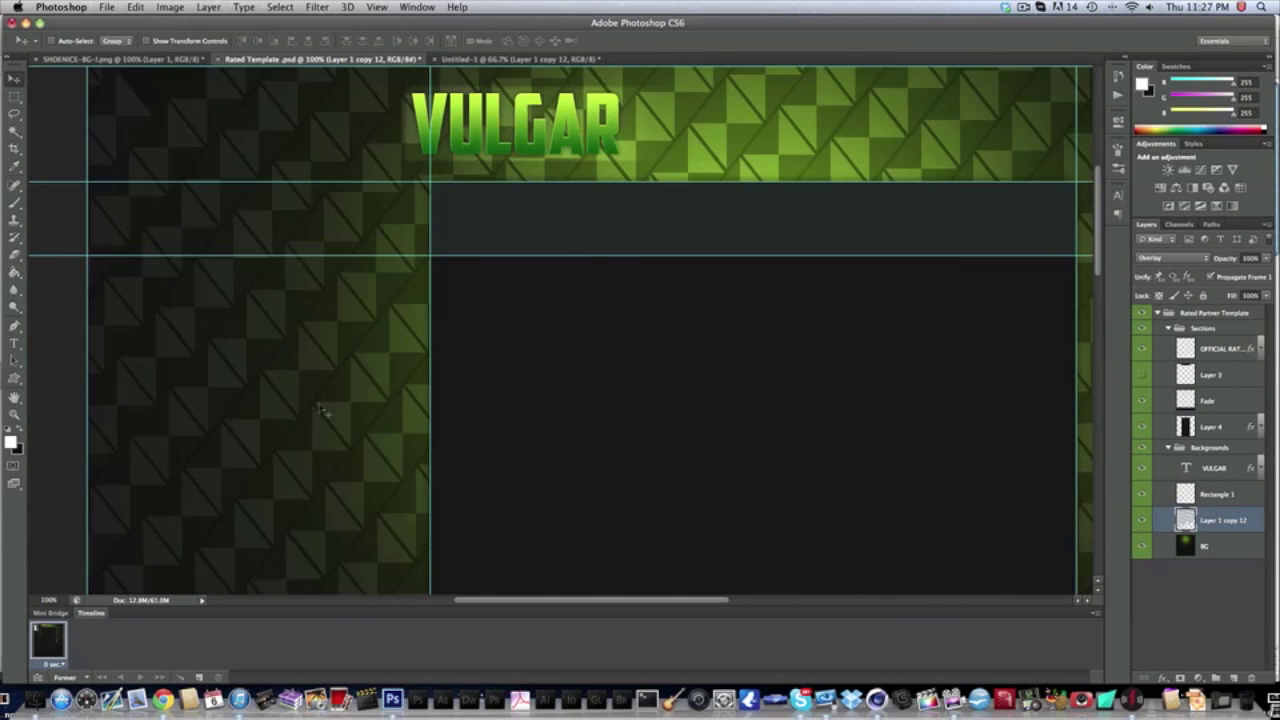
Set the pattern layer's blend mode to Multiply
scroll(313, 396, "down", 5)
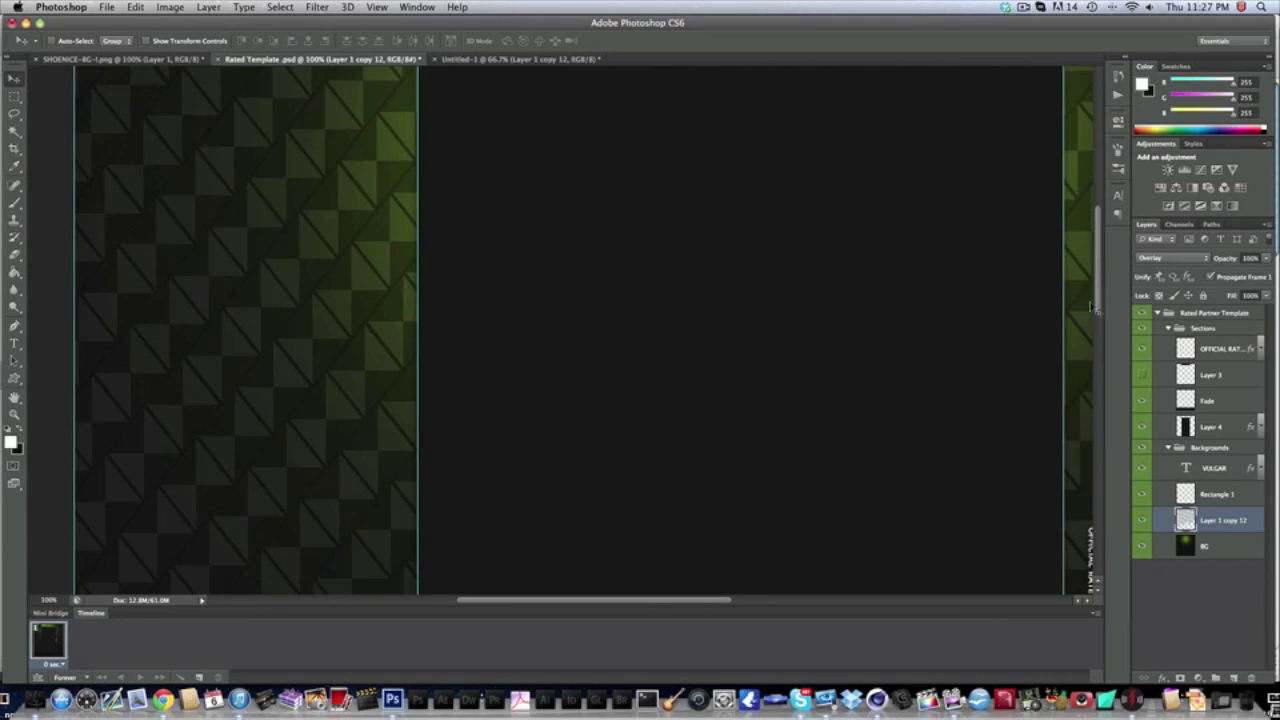
left_click(1152, 258)
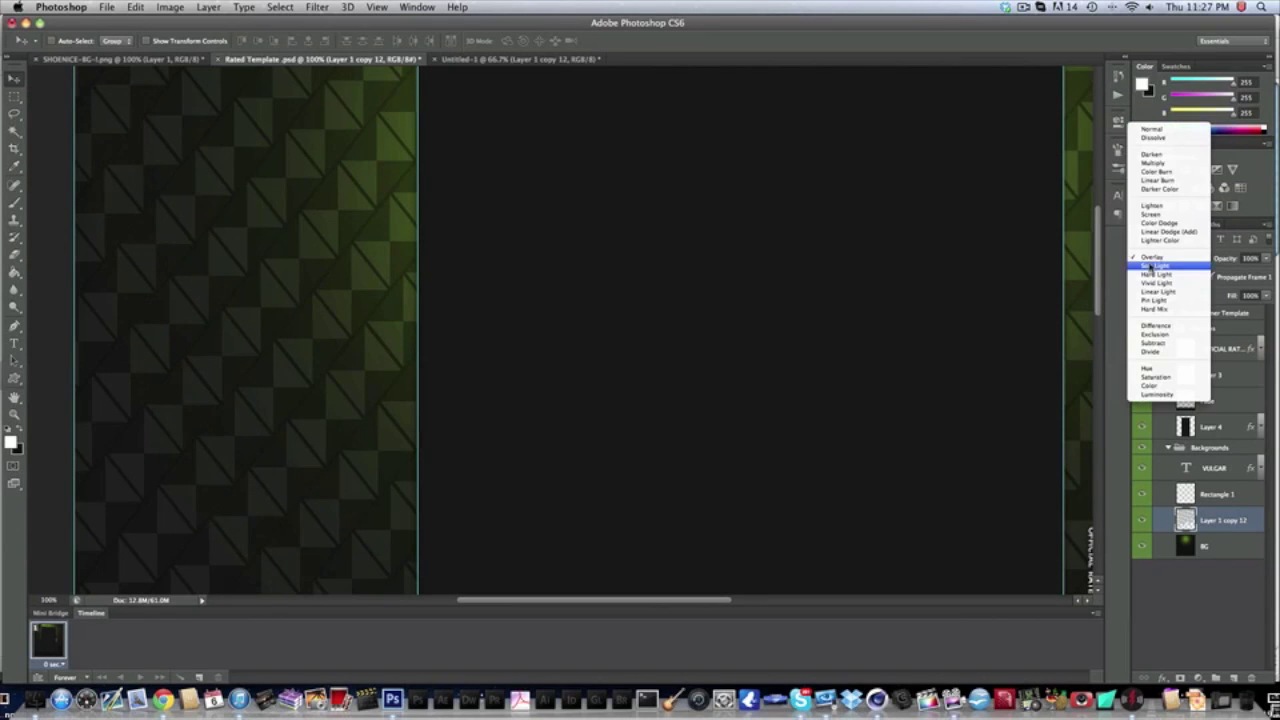
left_click(1160, 163)
scroll(337, 360, "up", 5)
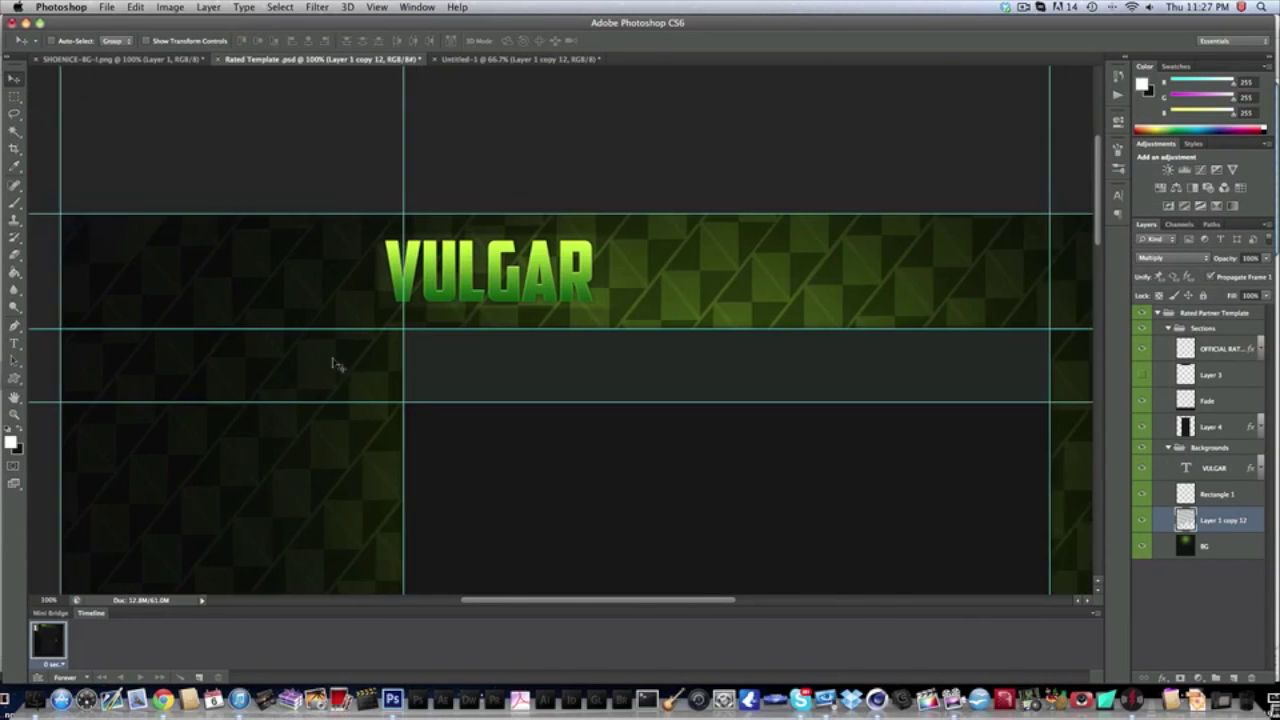
scroll(337, 364, "right", 4)
scroll(343, 368, "left", 1)
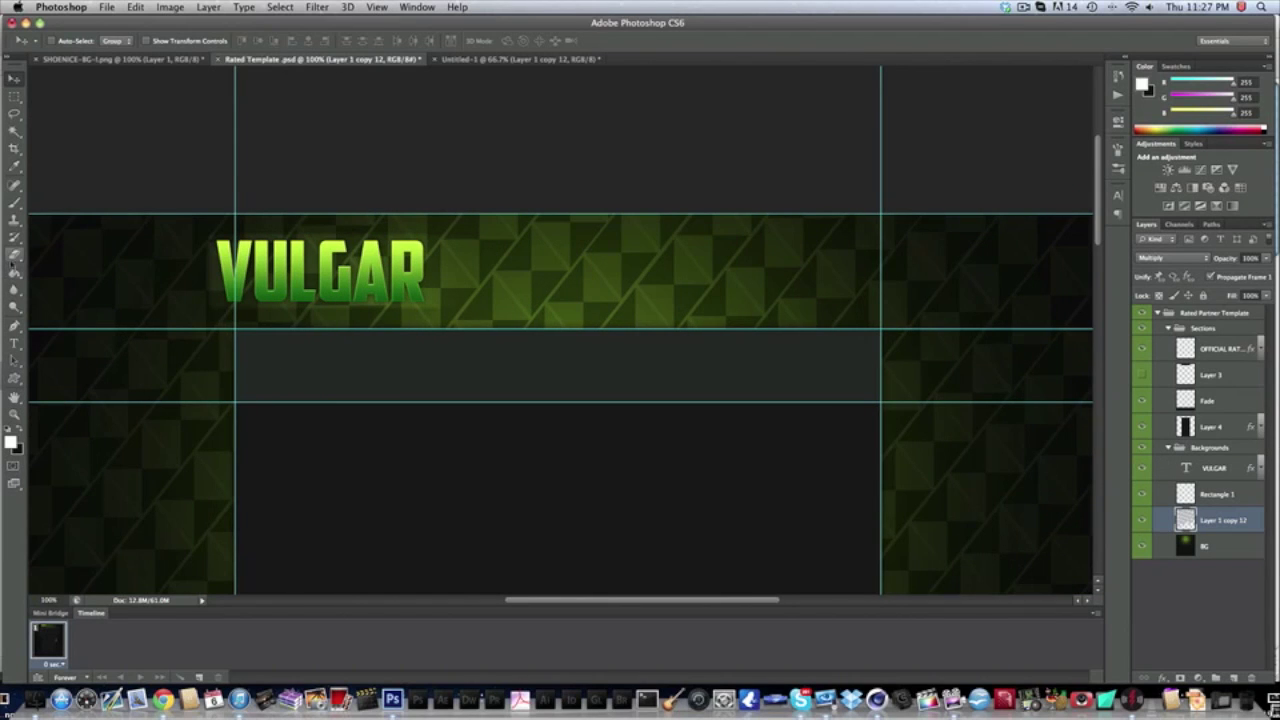
Erase the pattern's outer edge down the left side column with a large soft eraser
key("e")
scroll(214, 229, "left", 7)
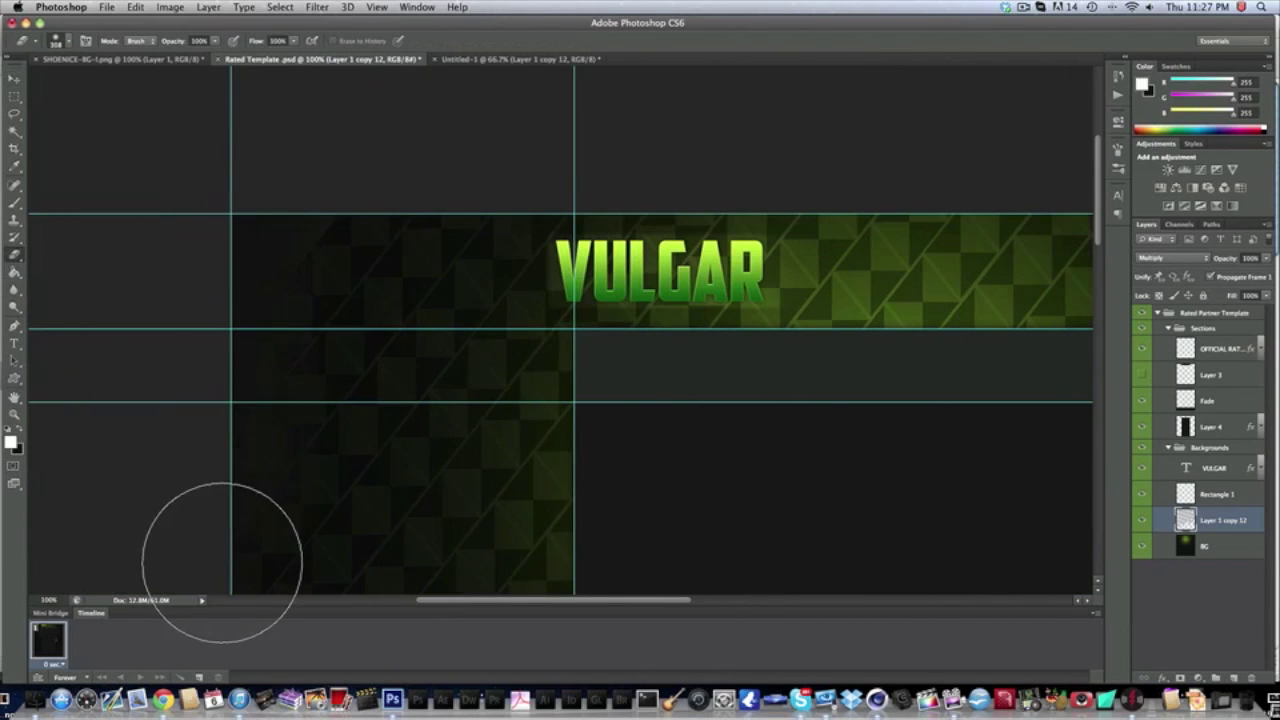
scroll(222, 560, "down", 4)
scroll(205, 455, "down", 4)
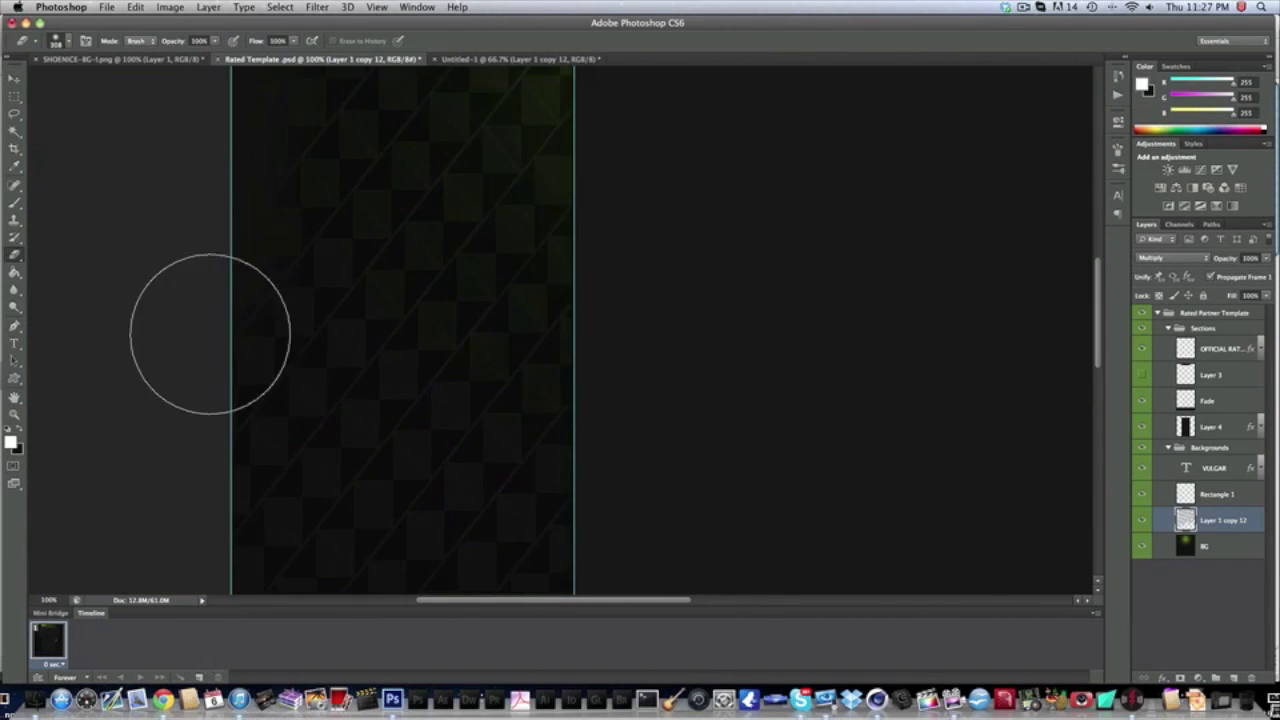
scroll(210, 333, "down", 4)
scroll(214, 534, "right", 1)
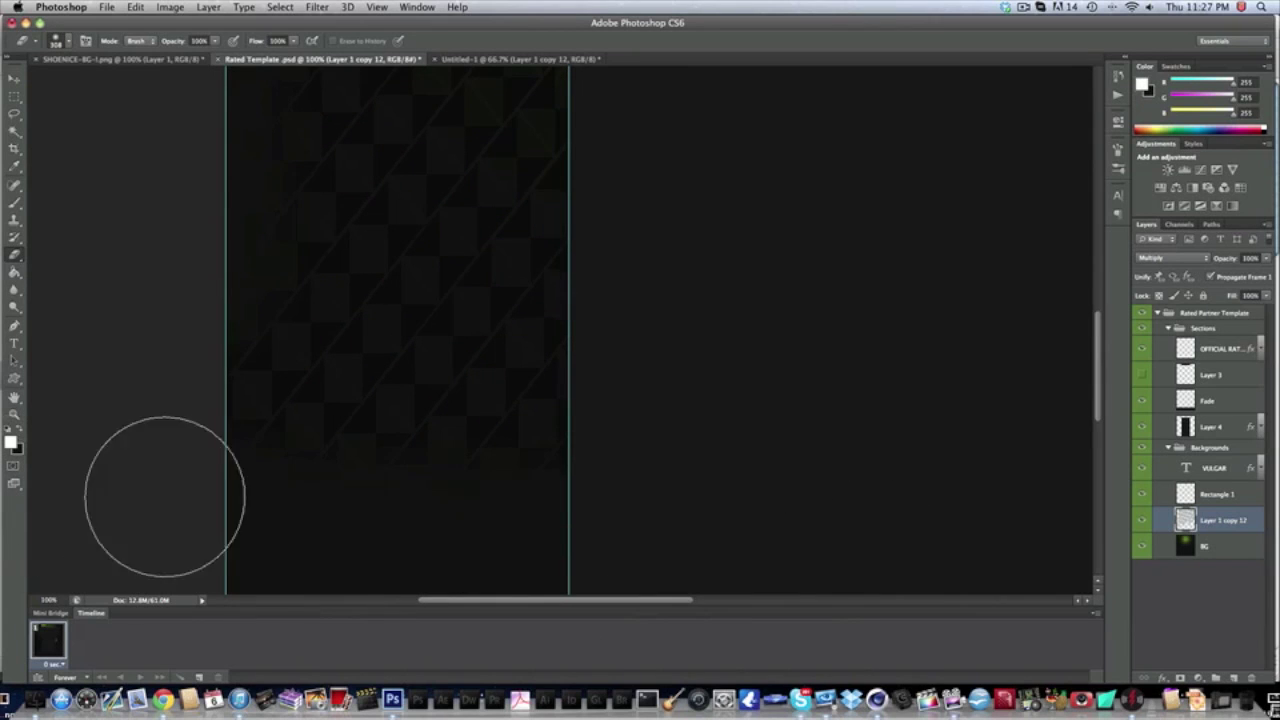
Fade out the pattern's lower end in the left side column with the soft eraser
scroll(666, 500, "down", 4)
scroll(666, 500, "up", 3)
scroll(666, 500, "down", 4)
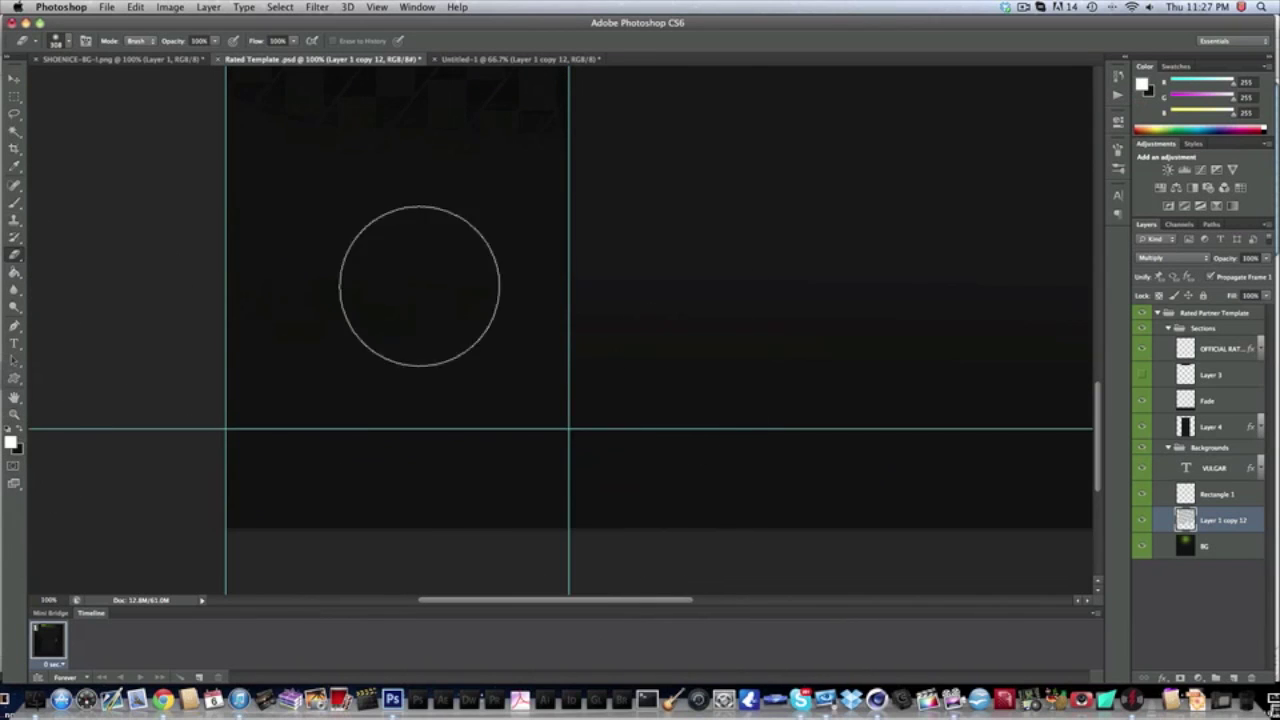
scroll(449, 423, "up", 5)
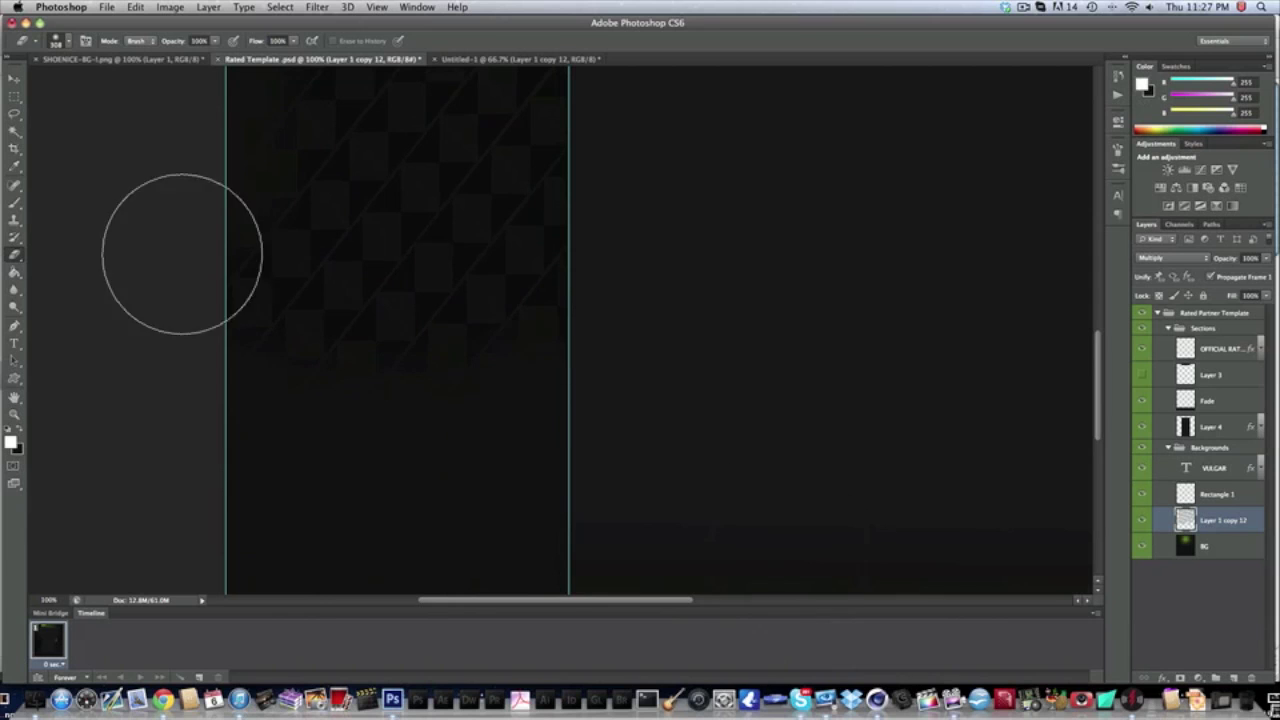
scroll(80, 128, "down", 5)
scroll(411, 317, "up", 1)
scroll(591, 347, "up", 3)
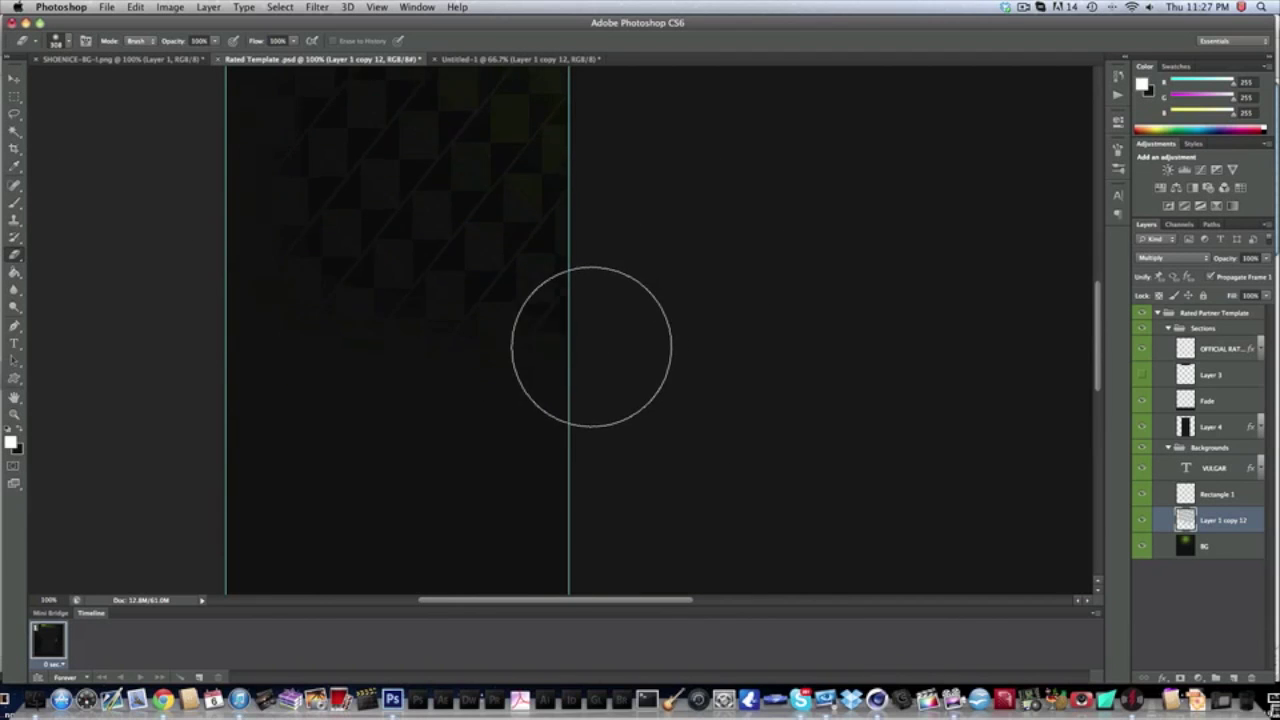
scroll(351, 194, "up", 2)
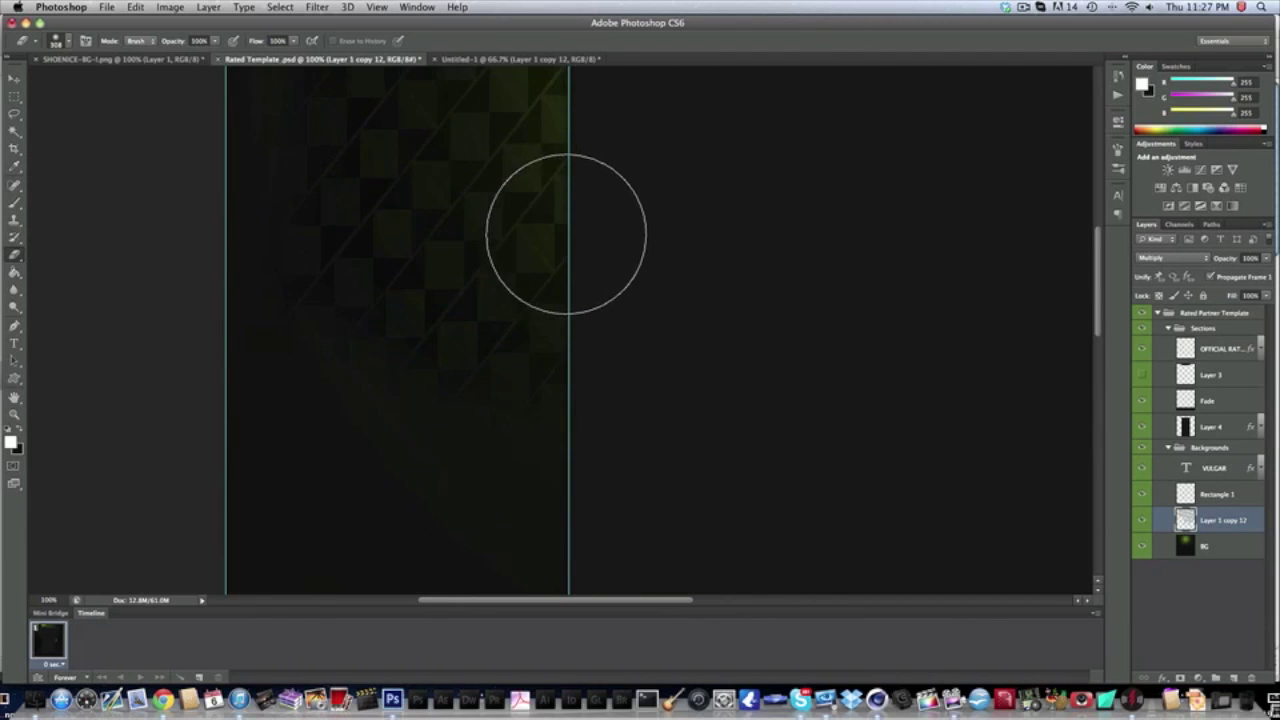
Erase the pattern's outer edge and lower end in the right side column with the same soft eraser
scroll(634, 386, "down", 3)
scroll(640, 386, "right", 10)
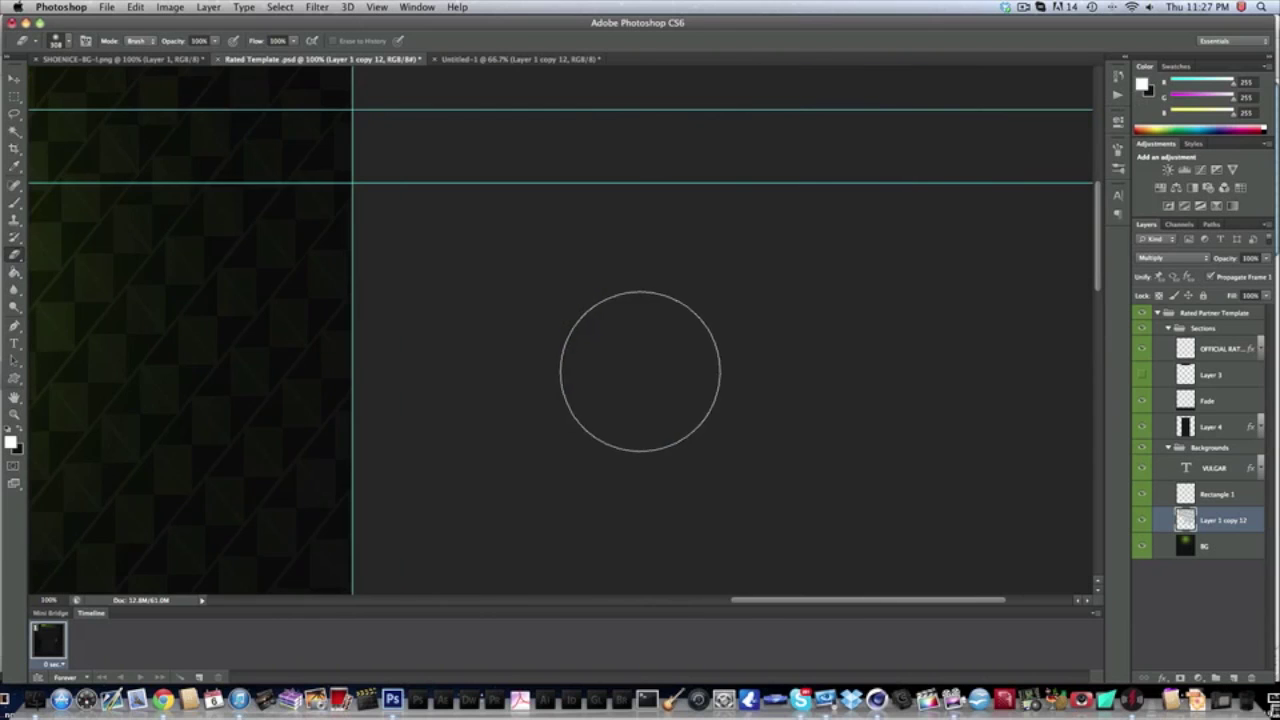
scroll(640, 371, "left", 12)
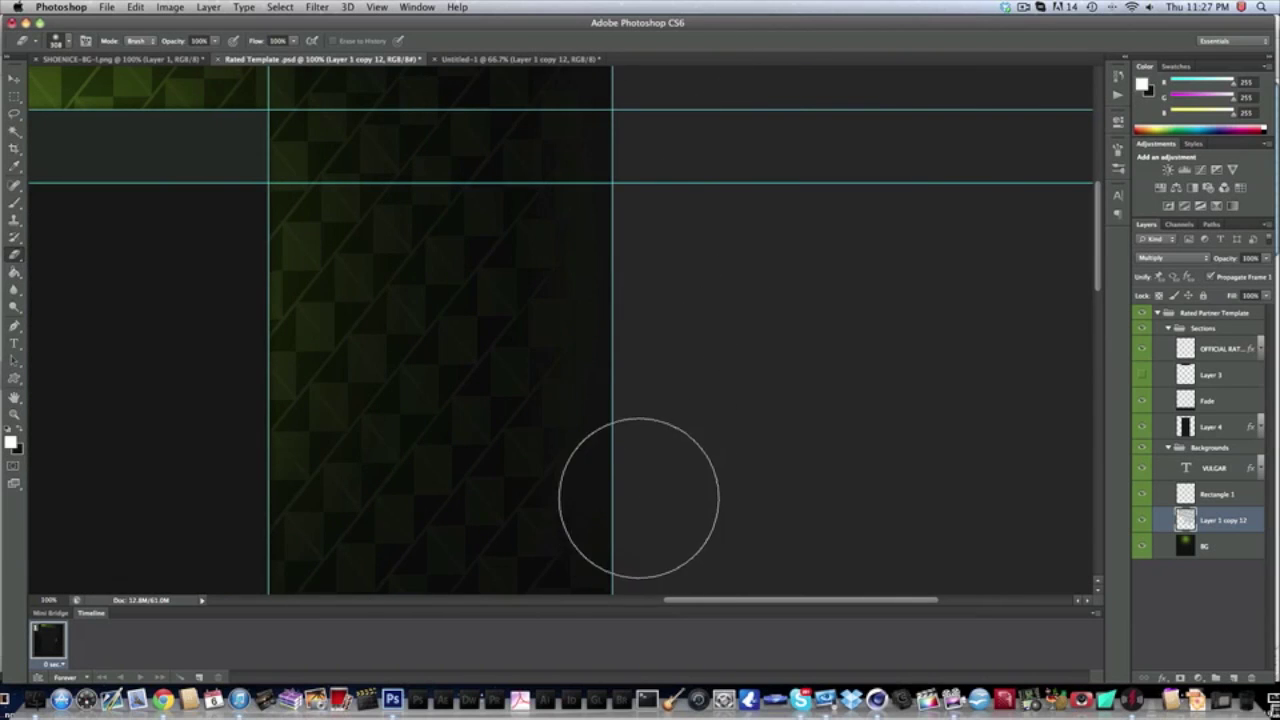
scroll(640, 490, "down", 5)
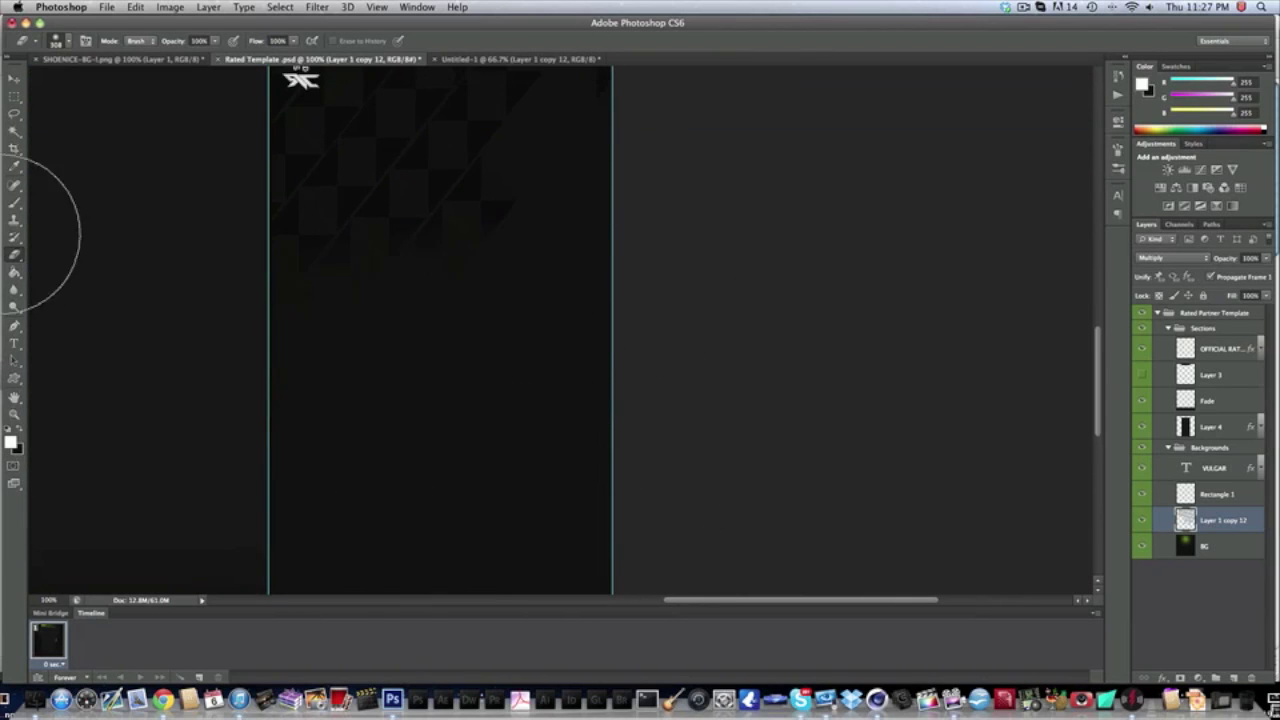
scroll(748, 200, "up", 5)
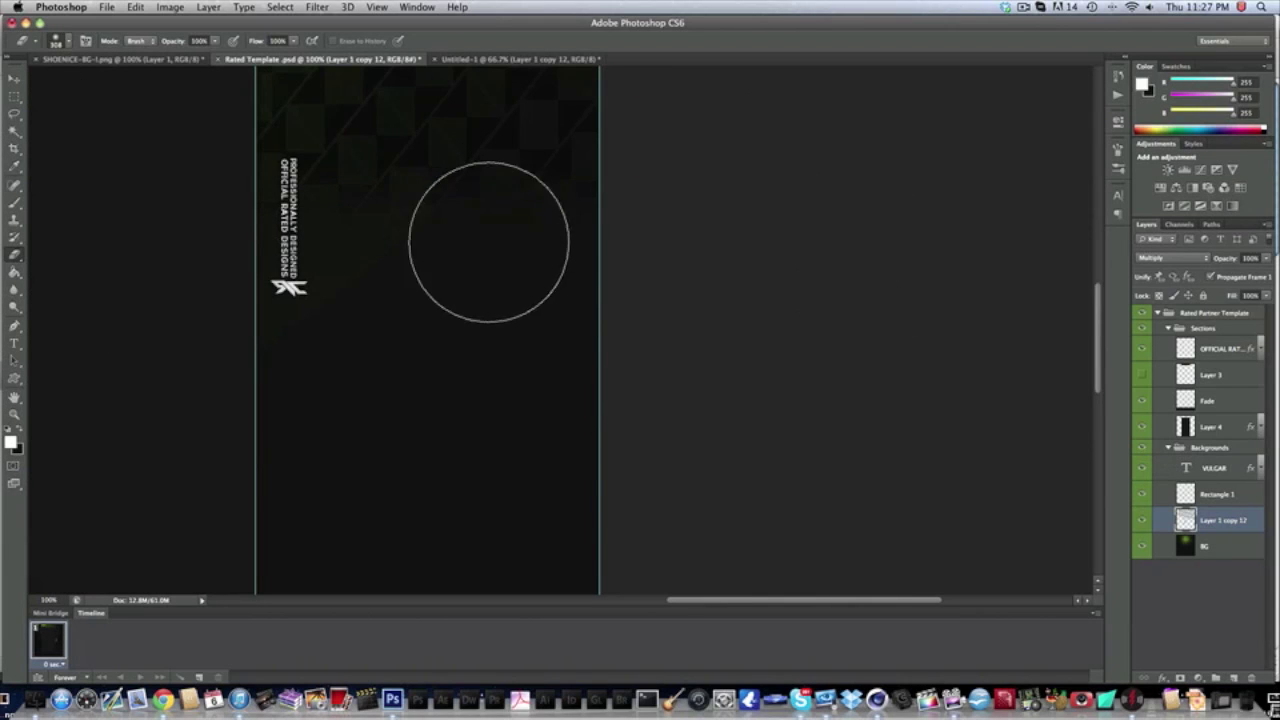
scroll(580, 323, "up", 5)
scroll(591, 300, "left", 15)
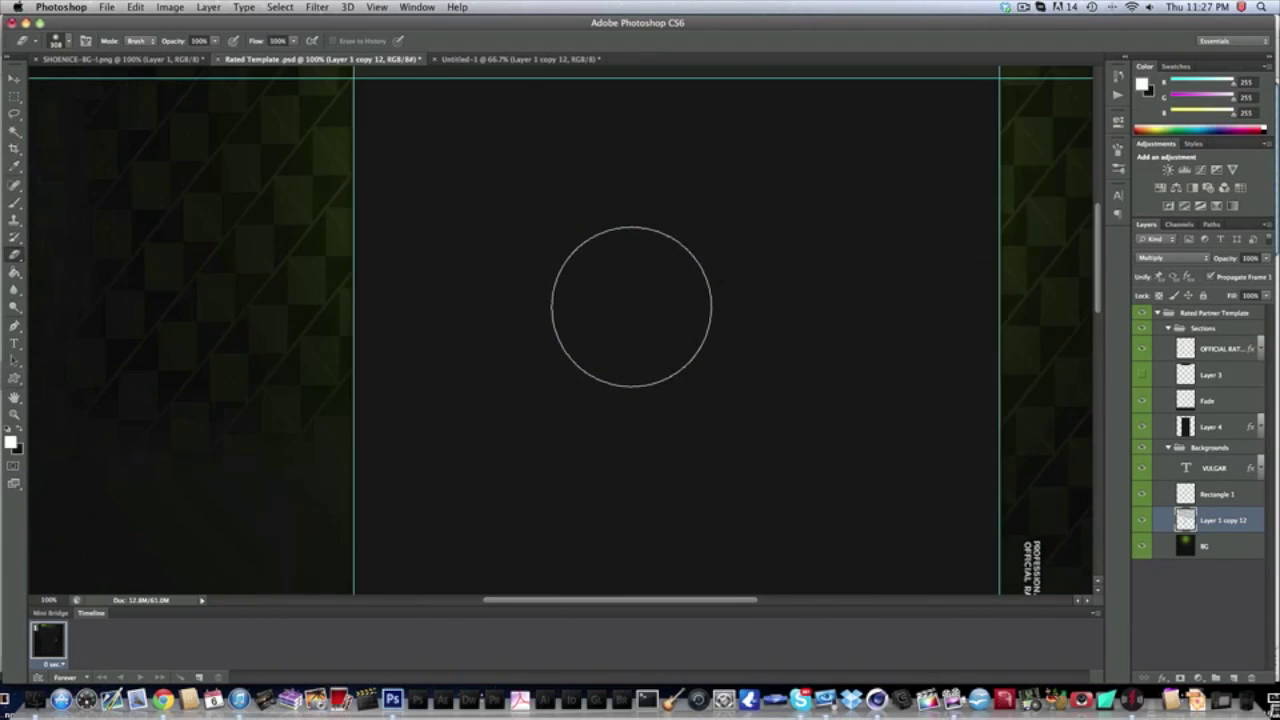
Soften the right column's pattern further around its lower end and along its outer edge up to the banner
scroll(631, 306, "right", 15)
scroll(631, 306, "up", 2)
scroll(631, 306, "left", 3)
scroll(748, 363, "down", 5)
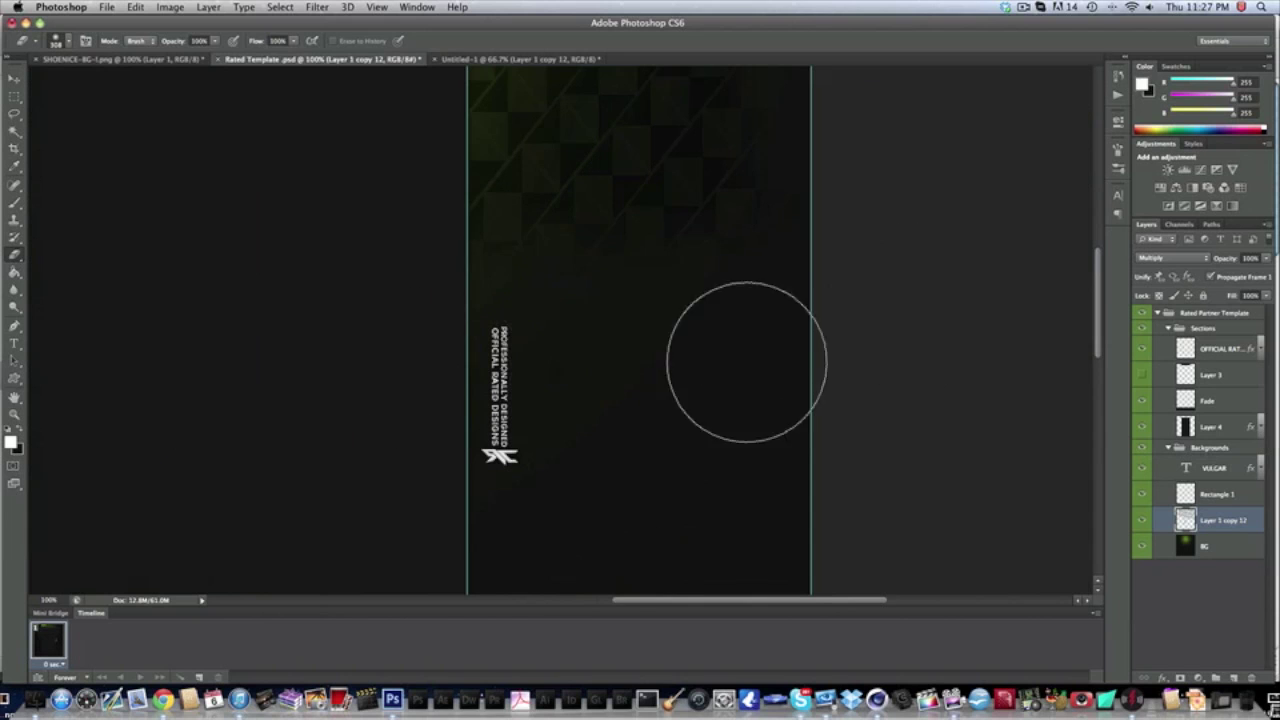
scroll(791, 314, "up", 5)
scroll(856, 325, "down", 10)
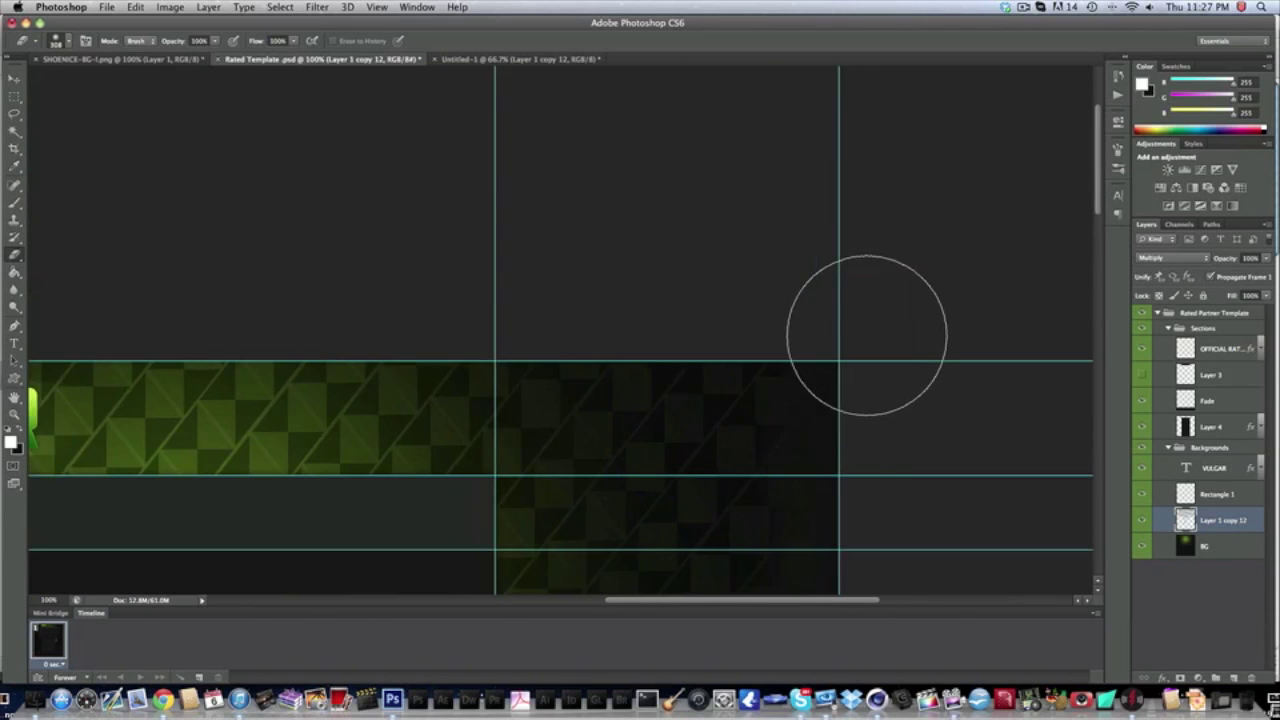
Erase more of the pattern's outer edge in the left side column and set the pattern layer's opacity to 50%
scroll(923, 343, "left", 3)
scroll(408, 283, "right", 8)
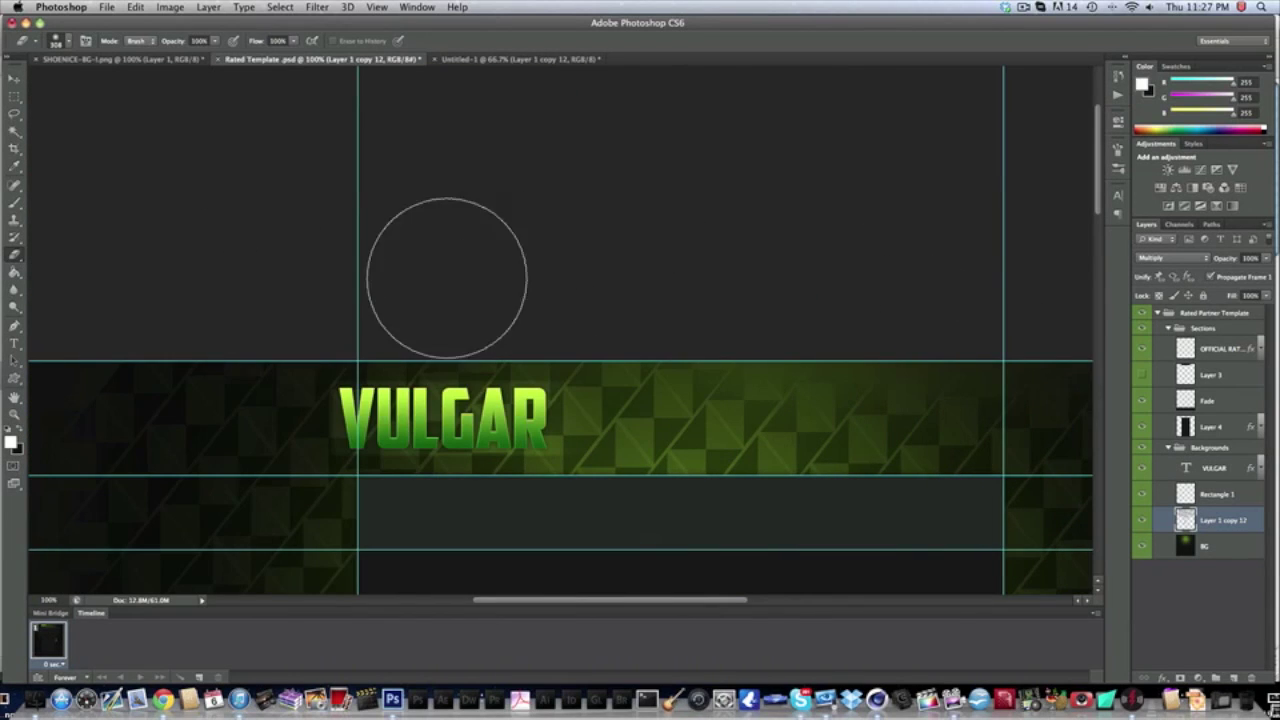
scroll(366, 277, "left", 10)
scroll(303, 300, "down", 5)
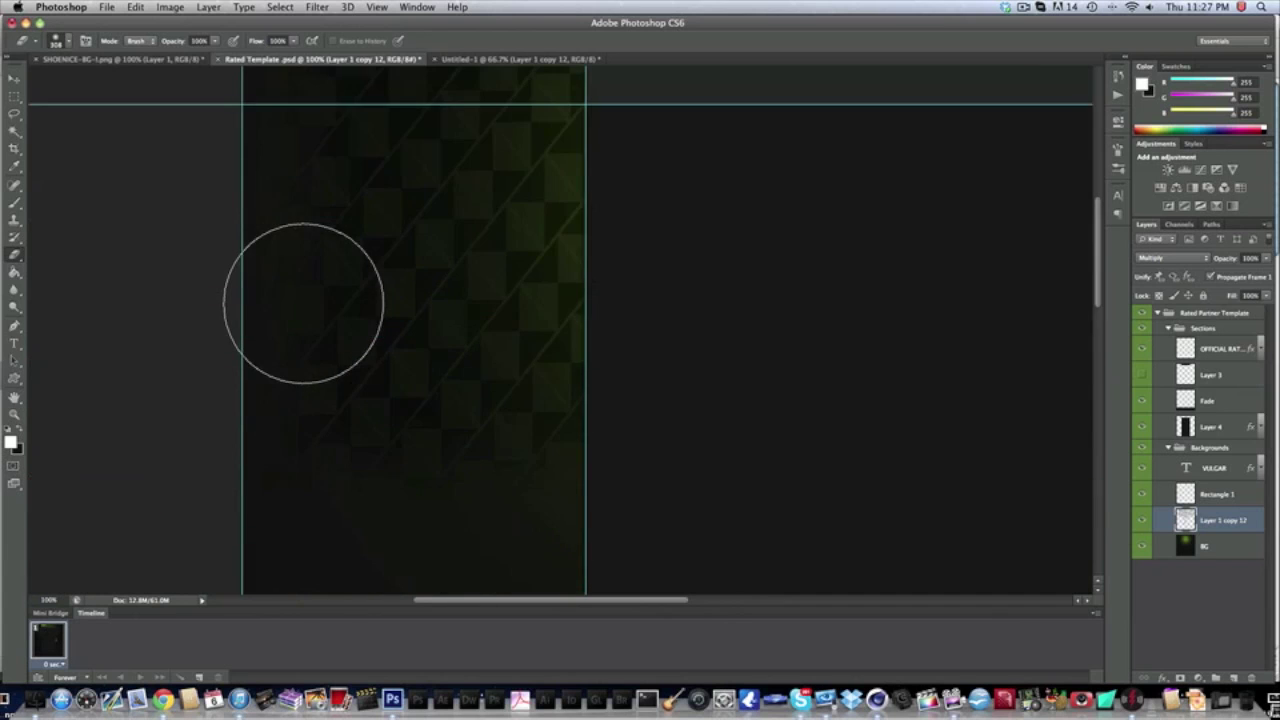
scroll(314, 295, "right", 8)
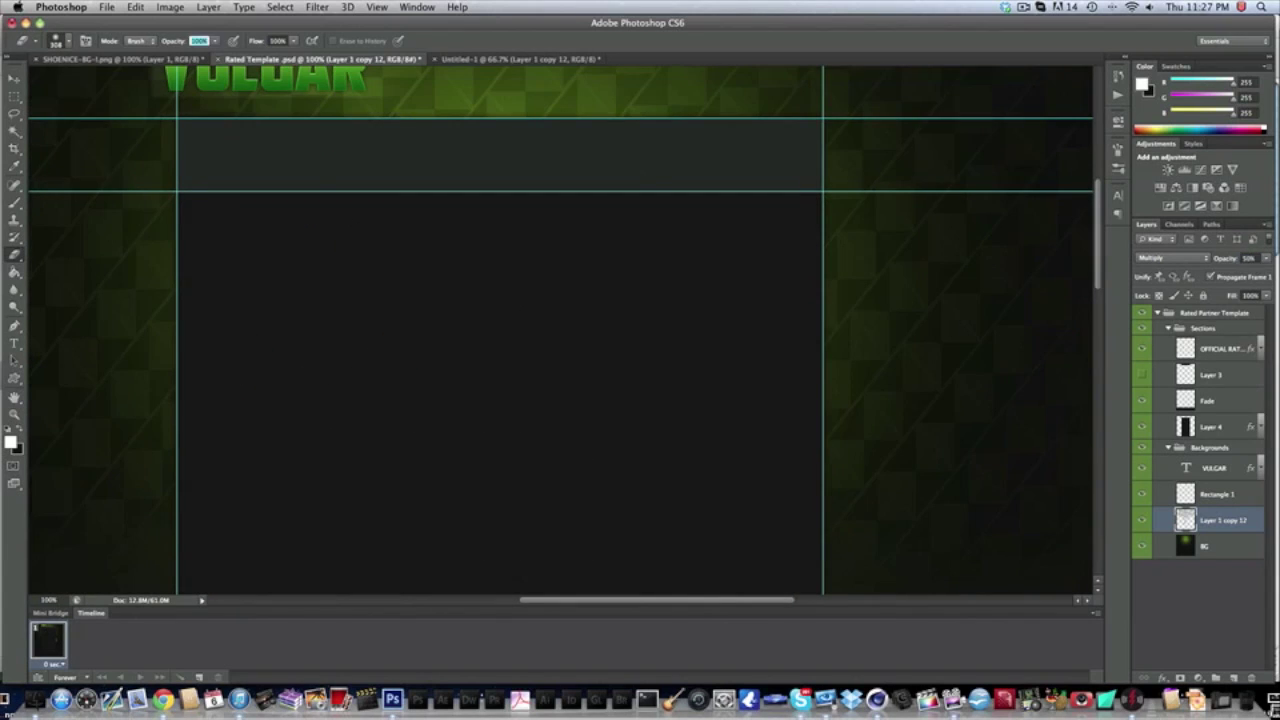
Add a Curves adjustment layer above the OFFICIAL RATED DESIGNS layer and pull the curve's shadows down to darken the background
scroll(366, 143, "up", 2)
key("v")
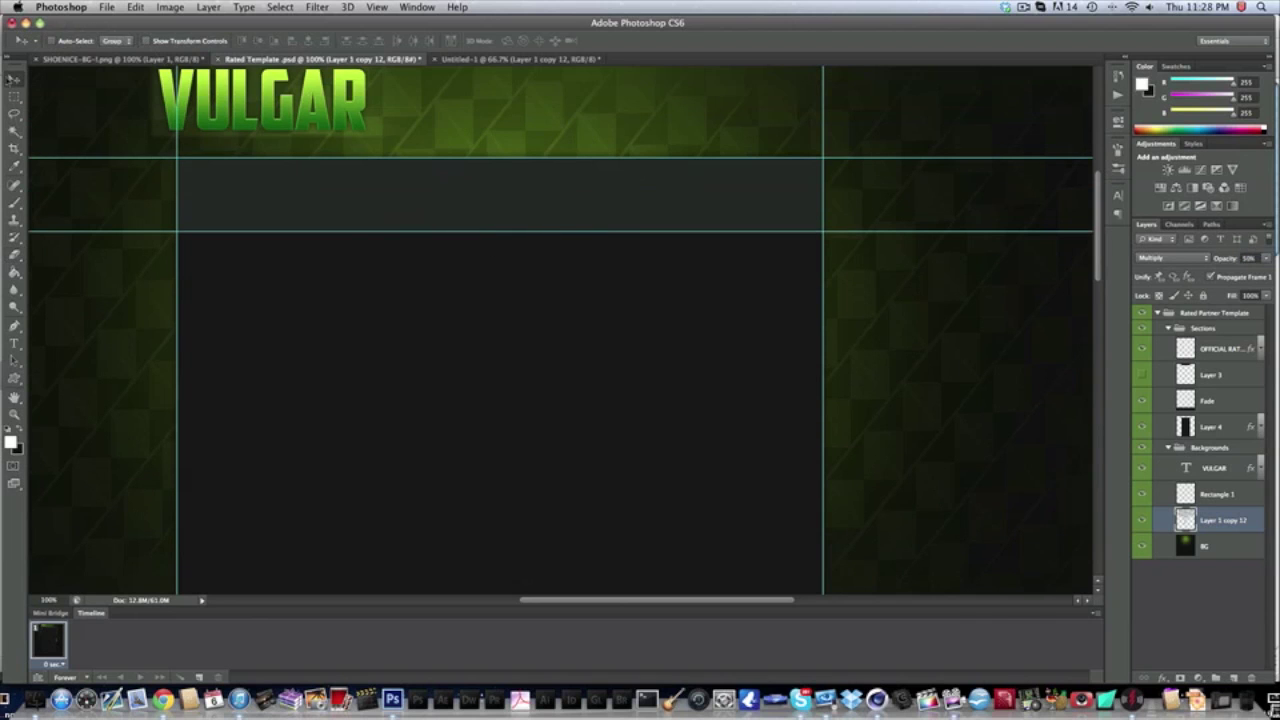
scroll(478, 190, "up", 8)
scroll(478, 190, "left", 2)
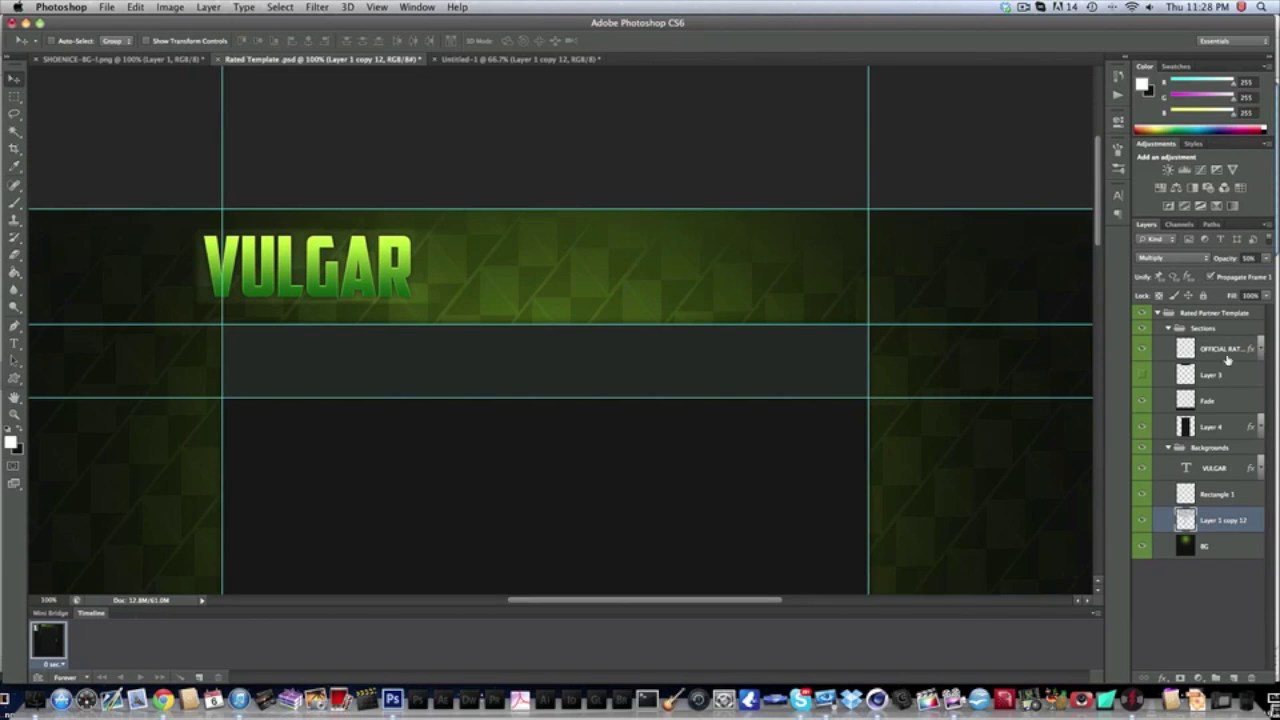
left_click(1226, 358)
left_click(1267, 143)
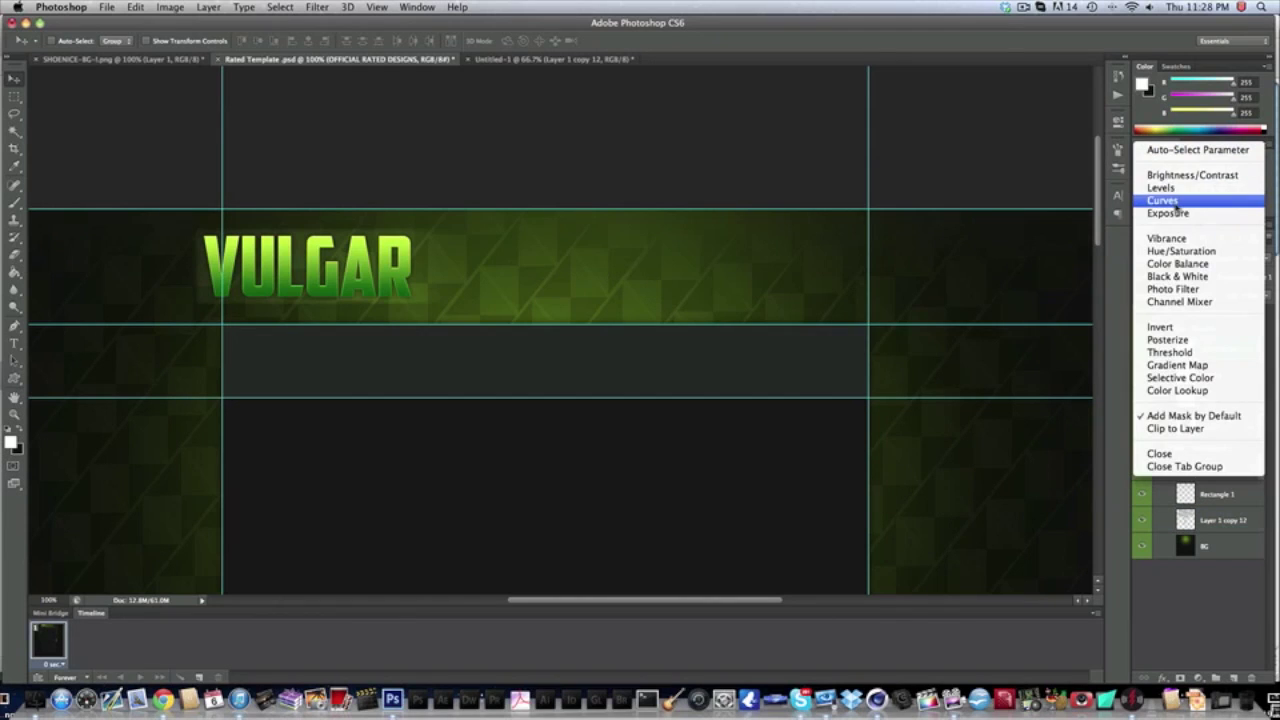
left_click(1160, 326)
left_click_drag(994, 270, 990, 286)
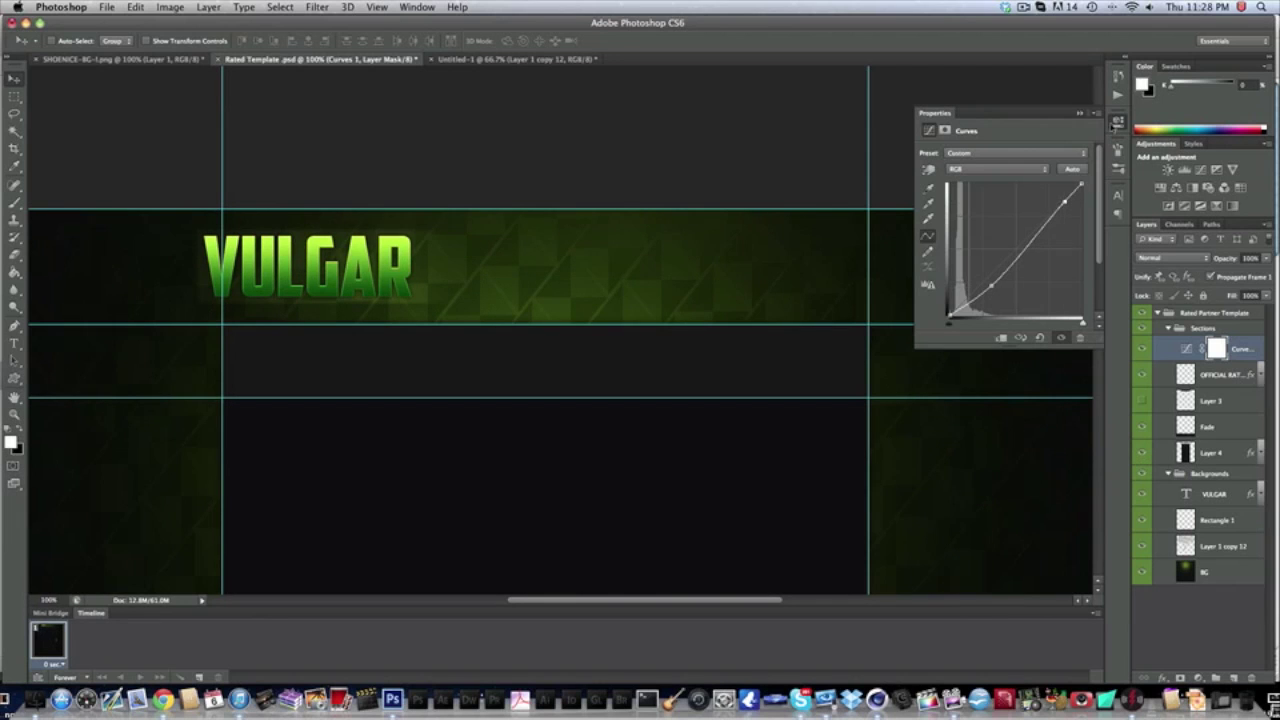
left_click(1117, 121)
Add a new empty layer directly above the diamond pattern layer, Layer 1 copy 12
scroll(963, 234, "down", 5)
scroll(963, 234, "right", 3)
scroll(963, 234, "up", 3)
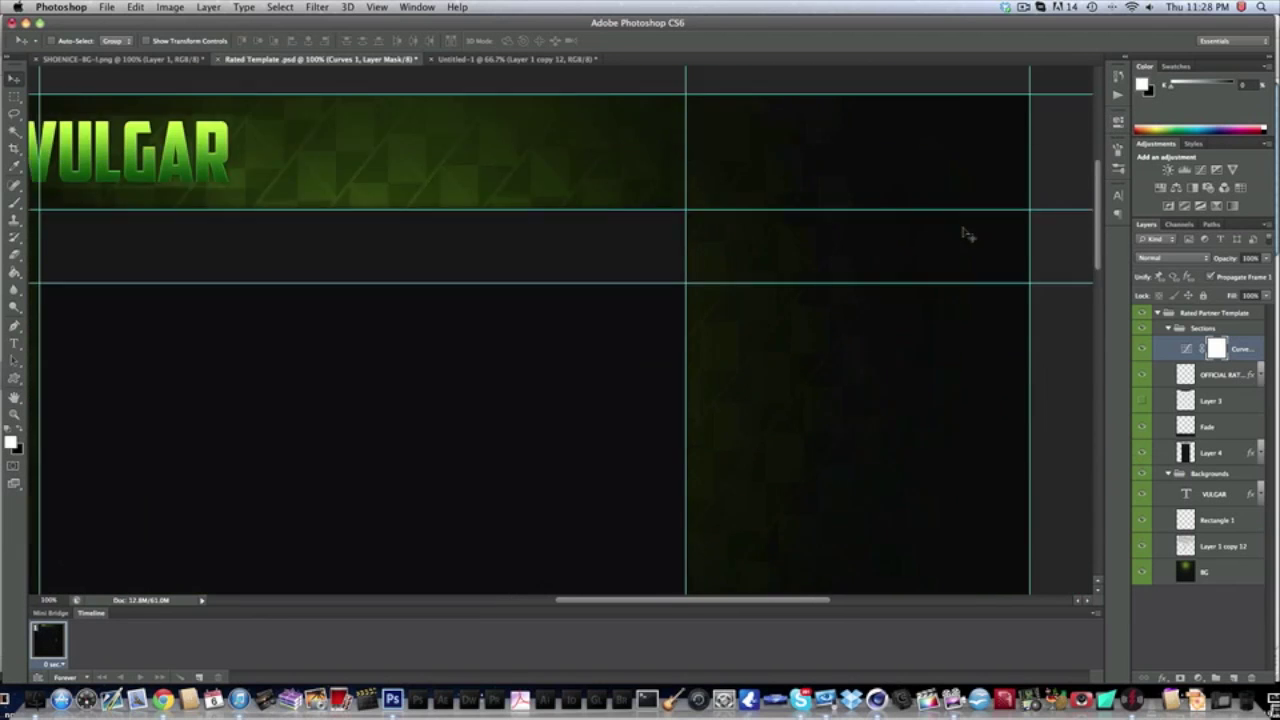
scroll(752, 228, "up", 2)
scroll(752, 228, "left", 6)
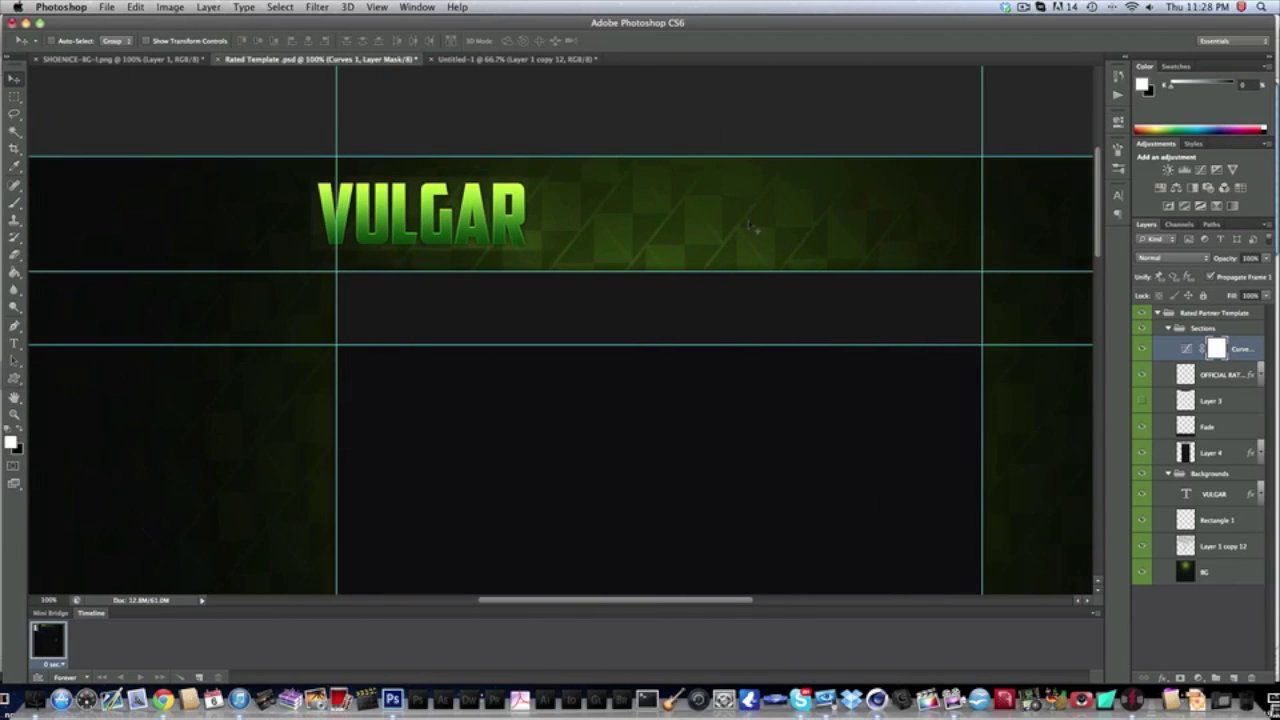
left_click(1157, 548)
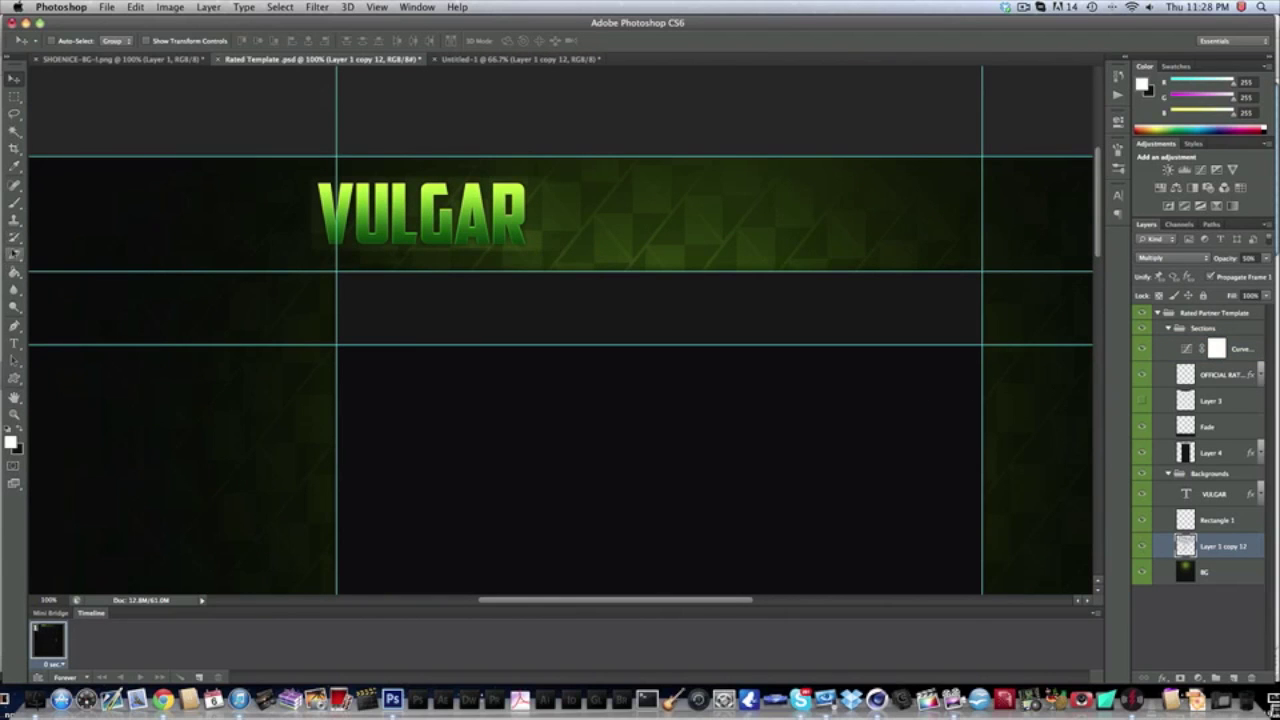
key("e")
scroll(540, 470, "down", 3)
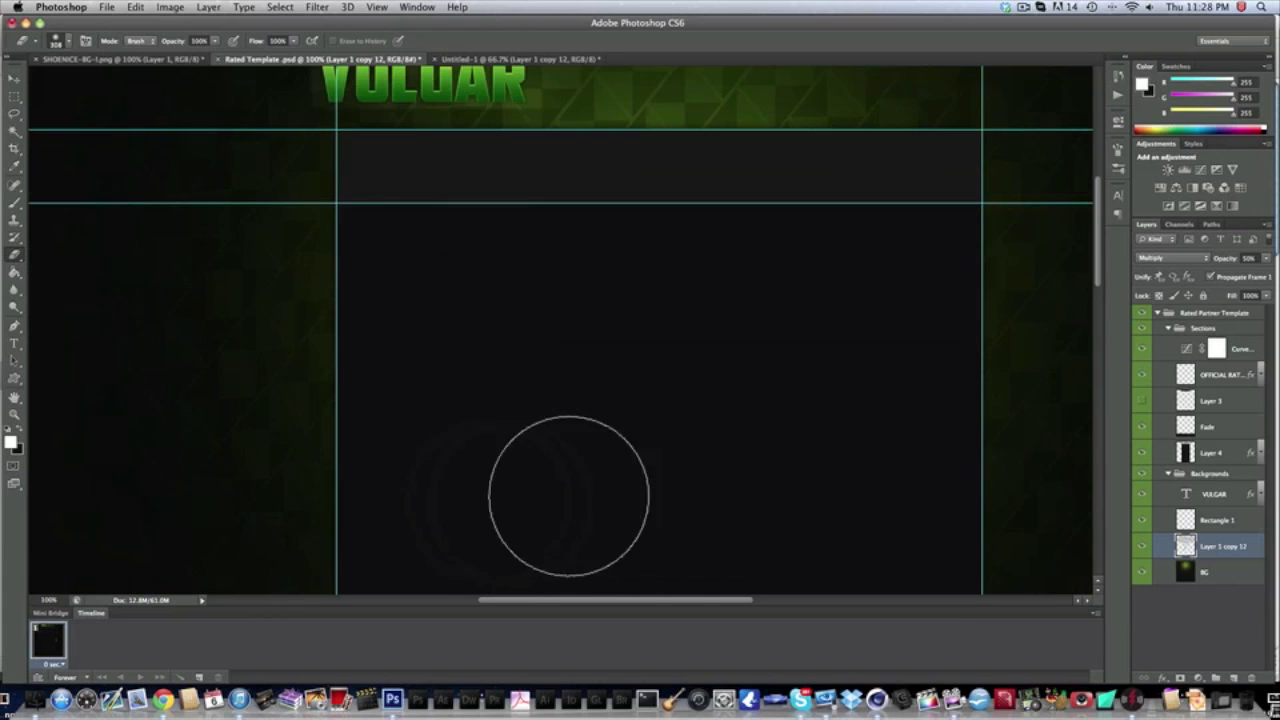
scroll(700, 380, "right", 4)
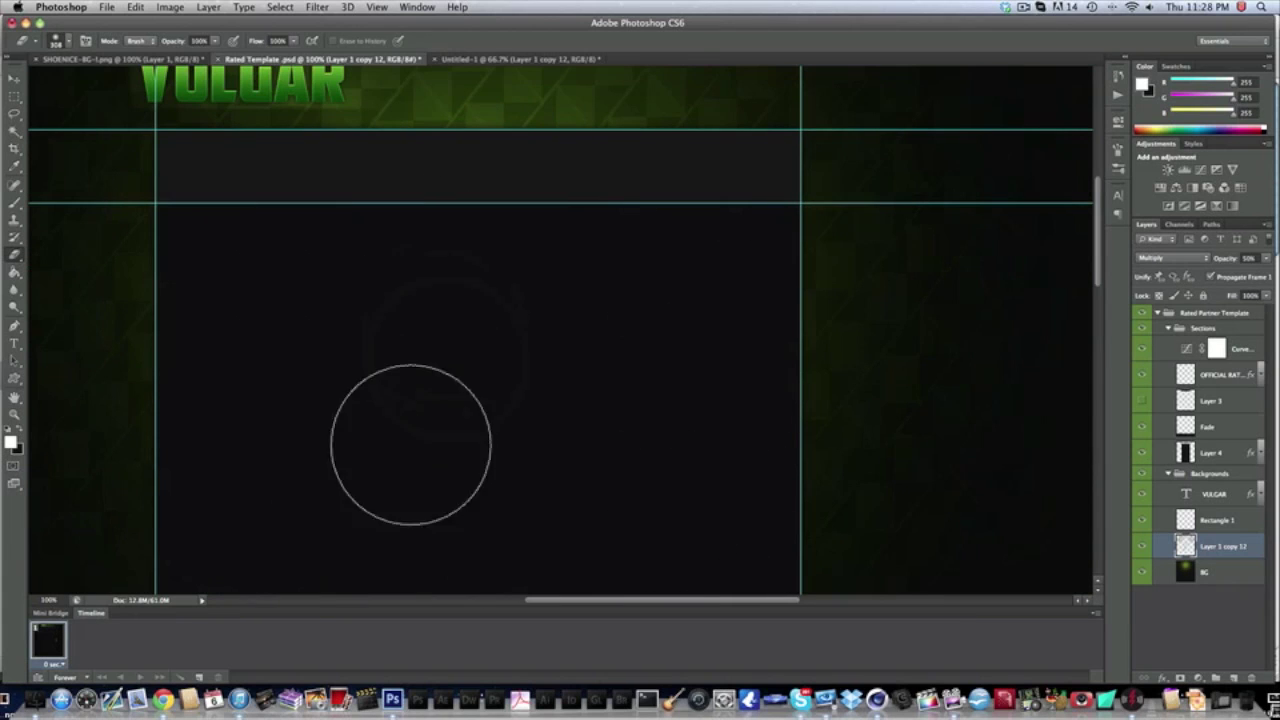
scroll(400, 414, "down", 5)
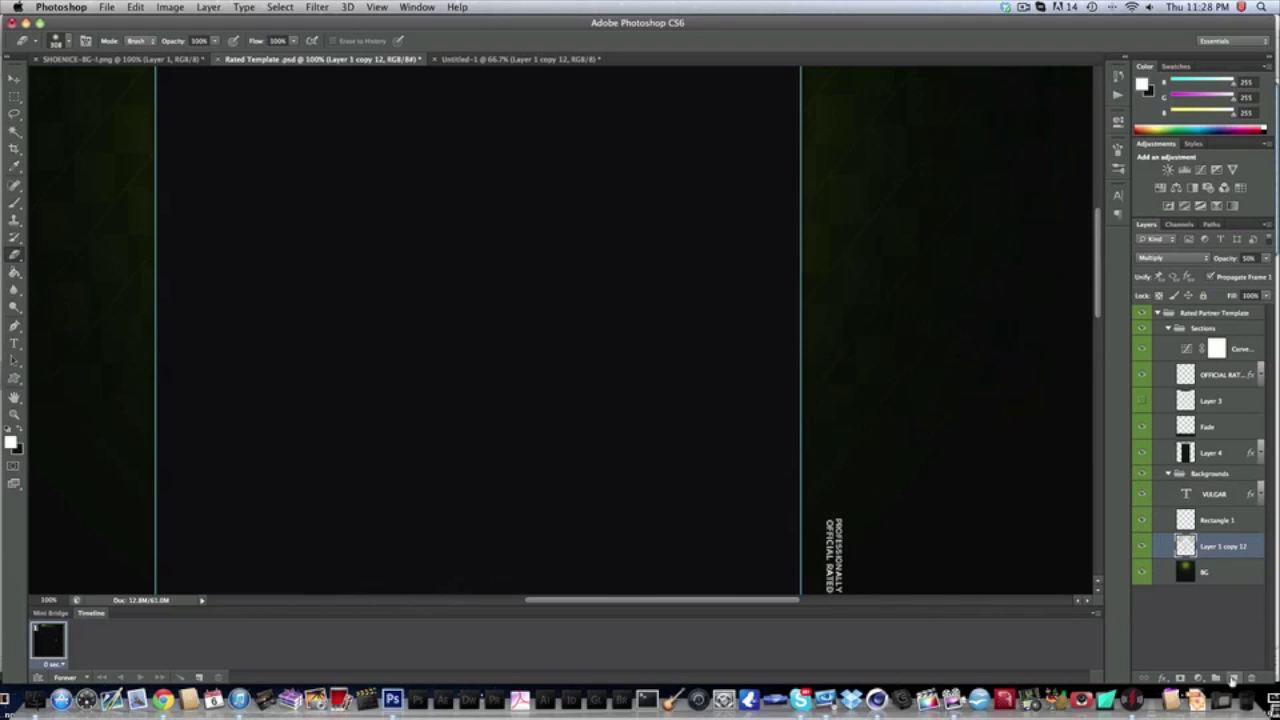
left_click(1233, 679)
Set up the Brush tool with the 473 px scratched grunge brush from the presets near the end of the collection
left_click(14, 202)
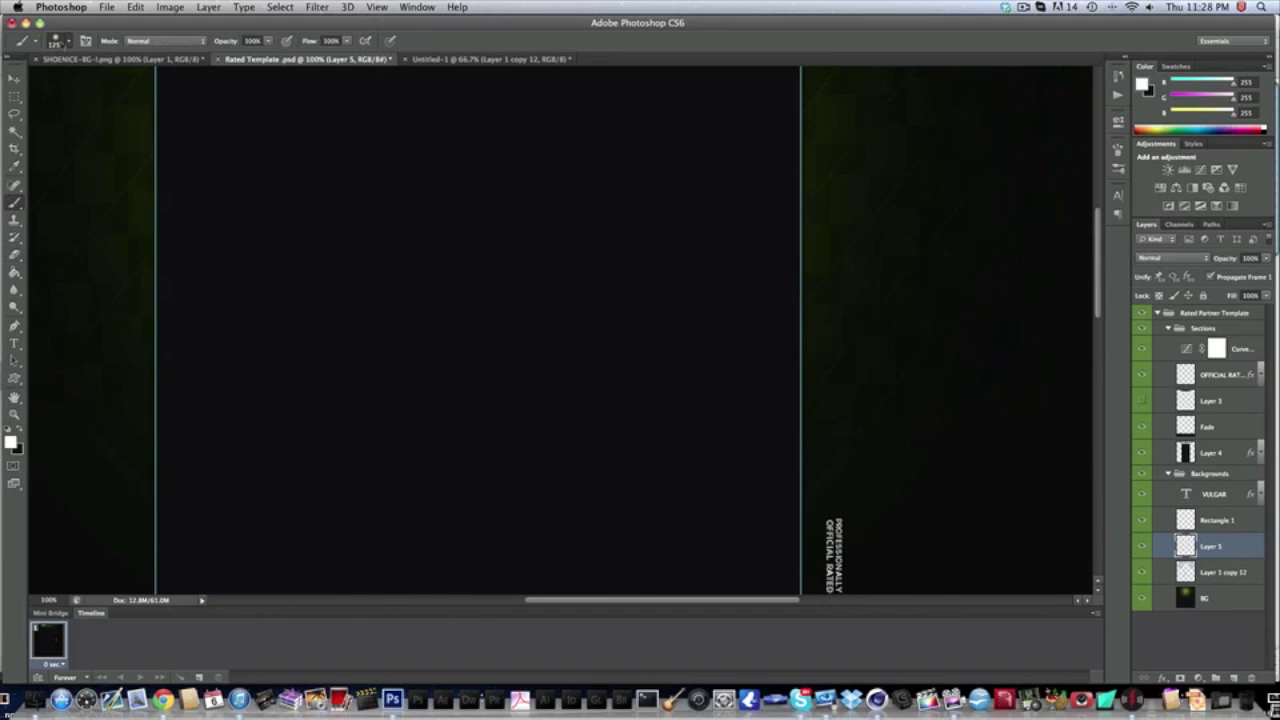
left_click(60, 42)
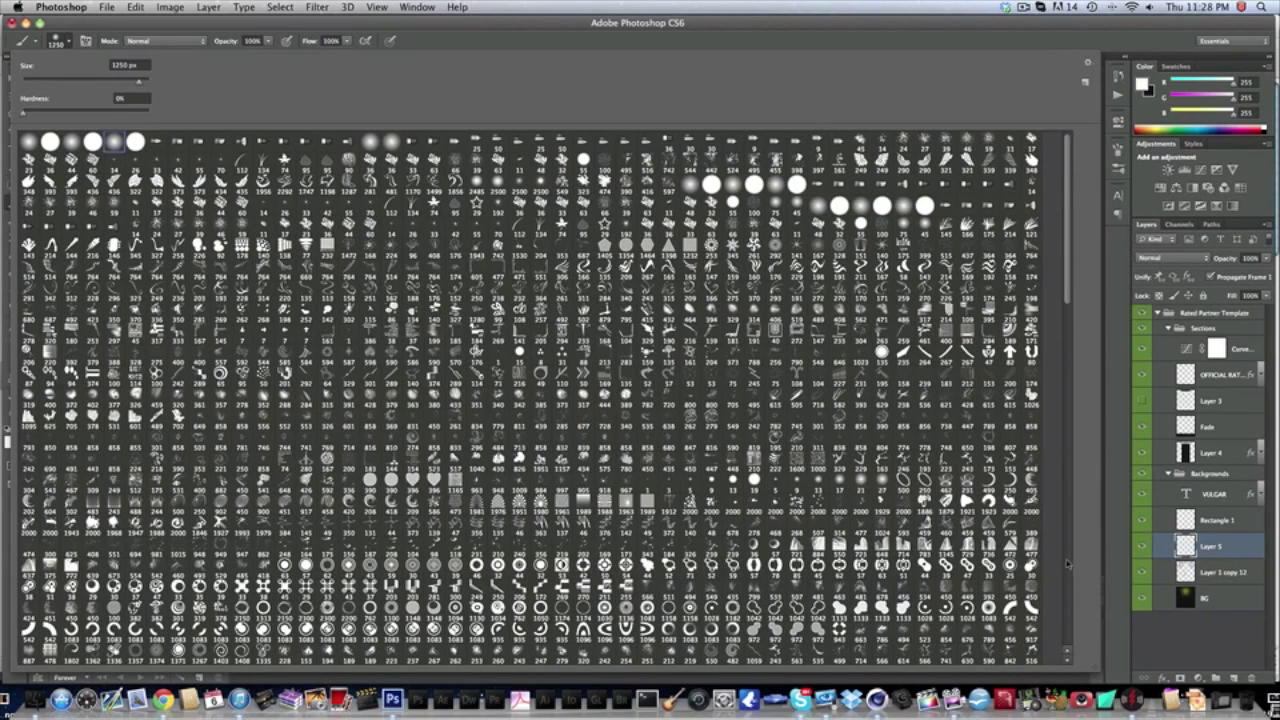
scroll(1068, 297, "down", 1)
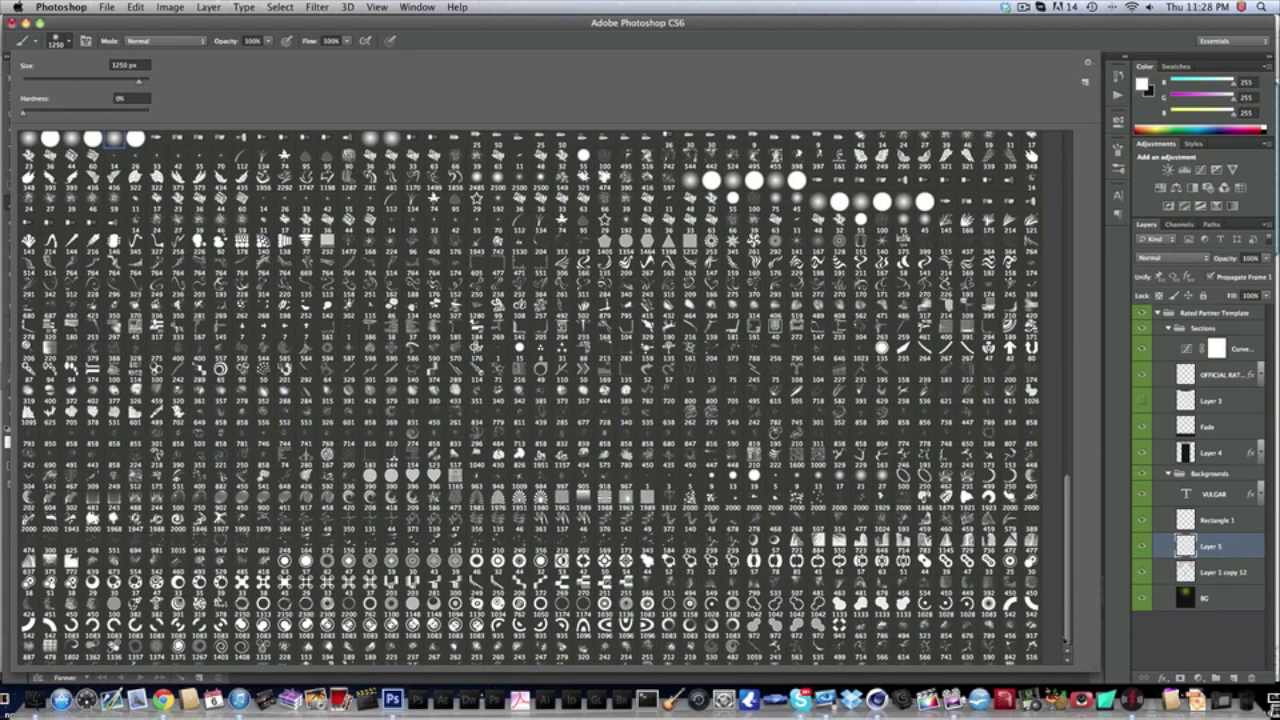
scroll(1058, 537, "up", 5)
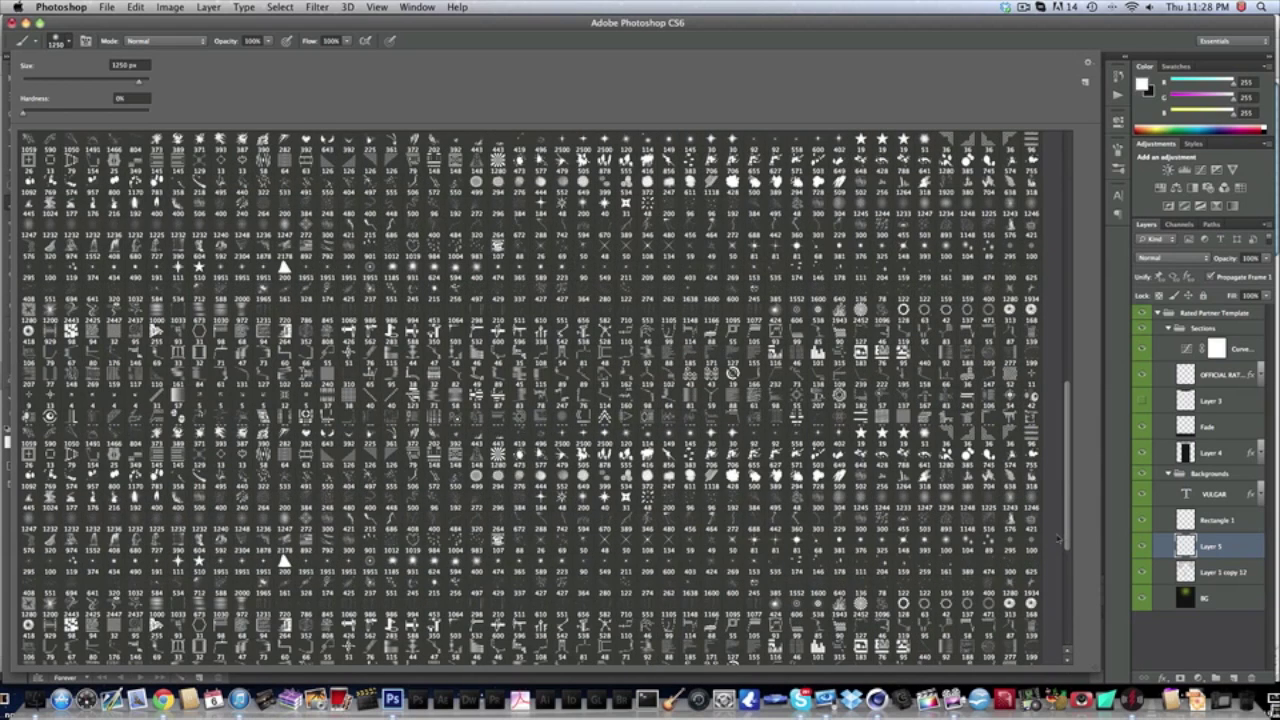
scroll(660, 478, "up", 3)
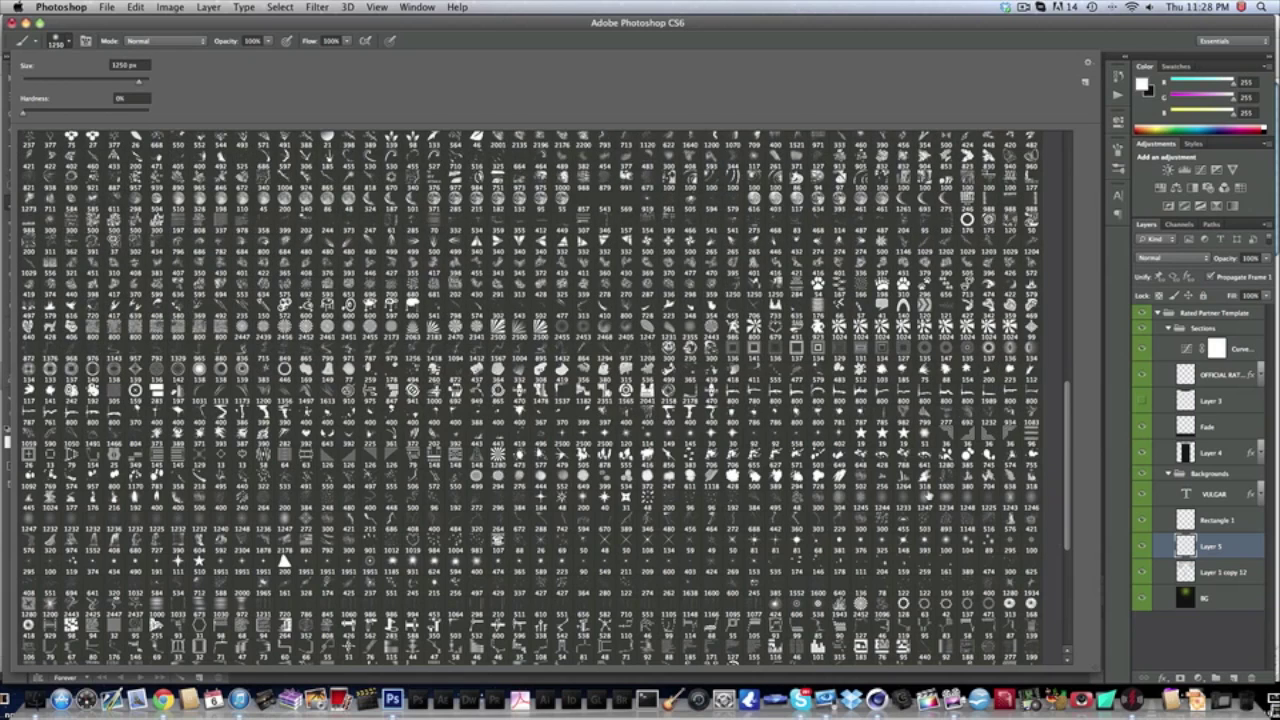
scroll(1068, 505, "up", 3)
scroll(1068, 512, "down", 3)
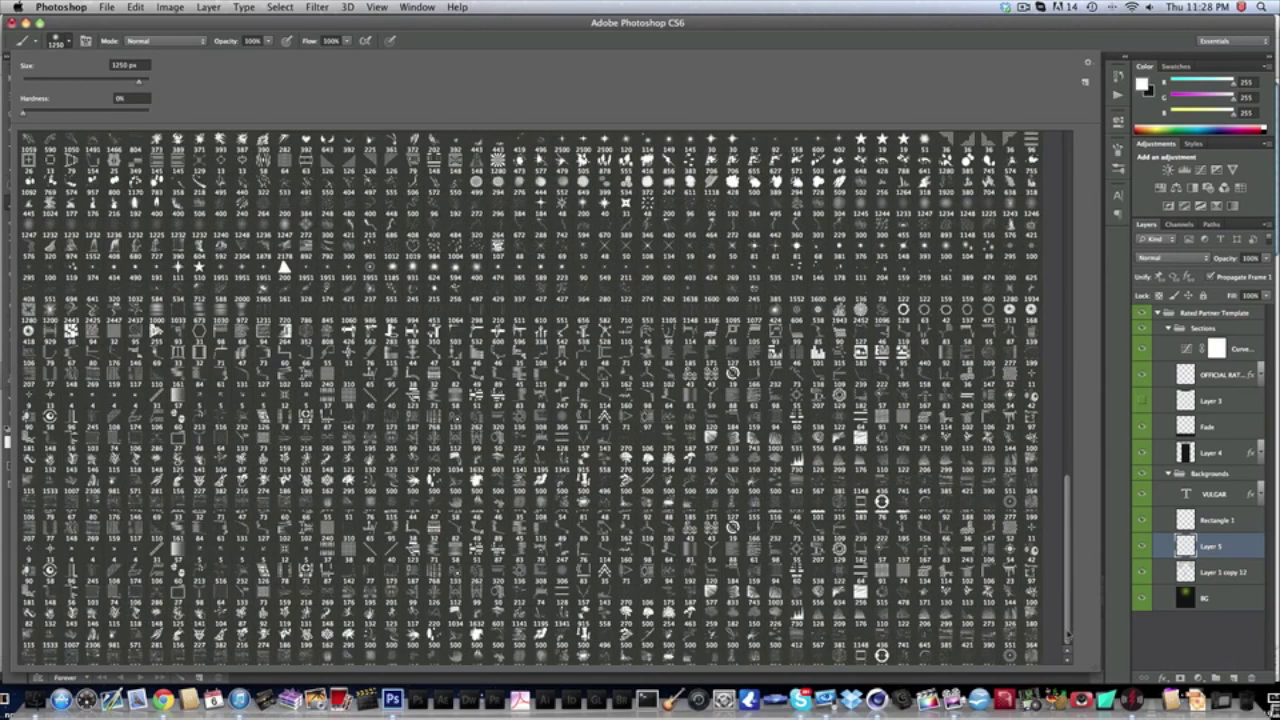
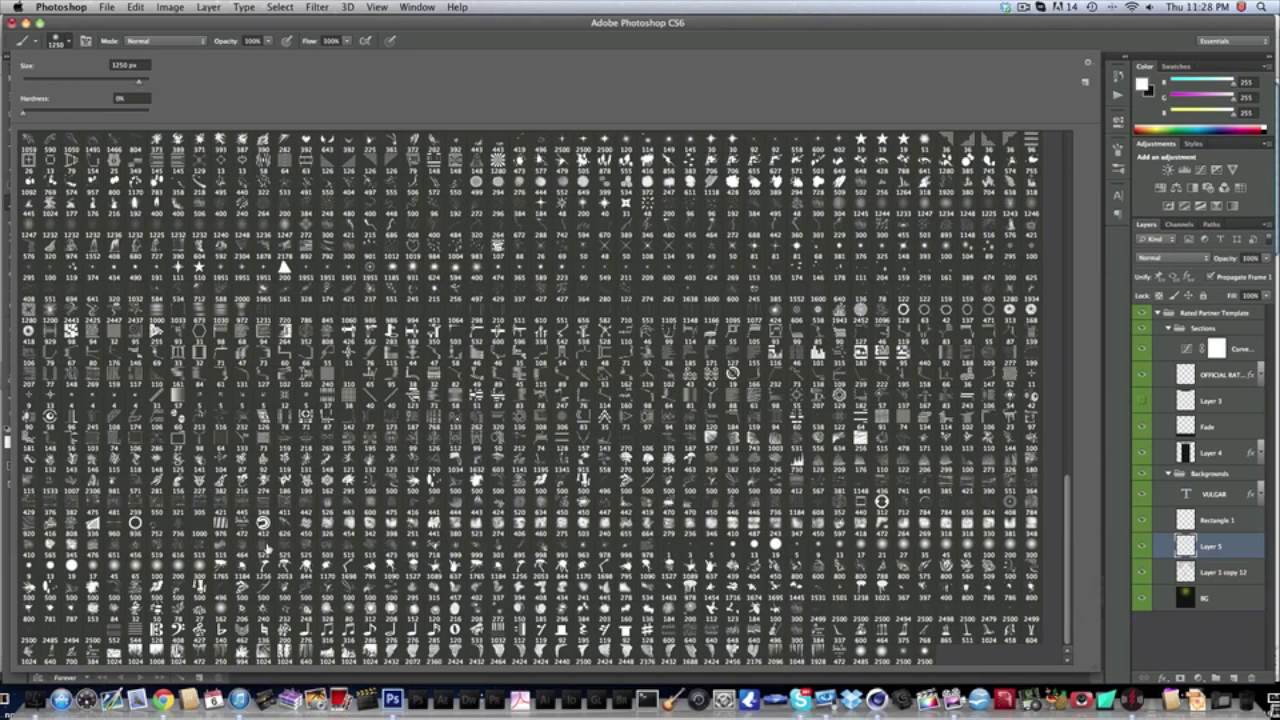
left_click(388, 548)
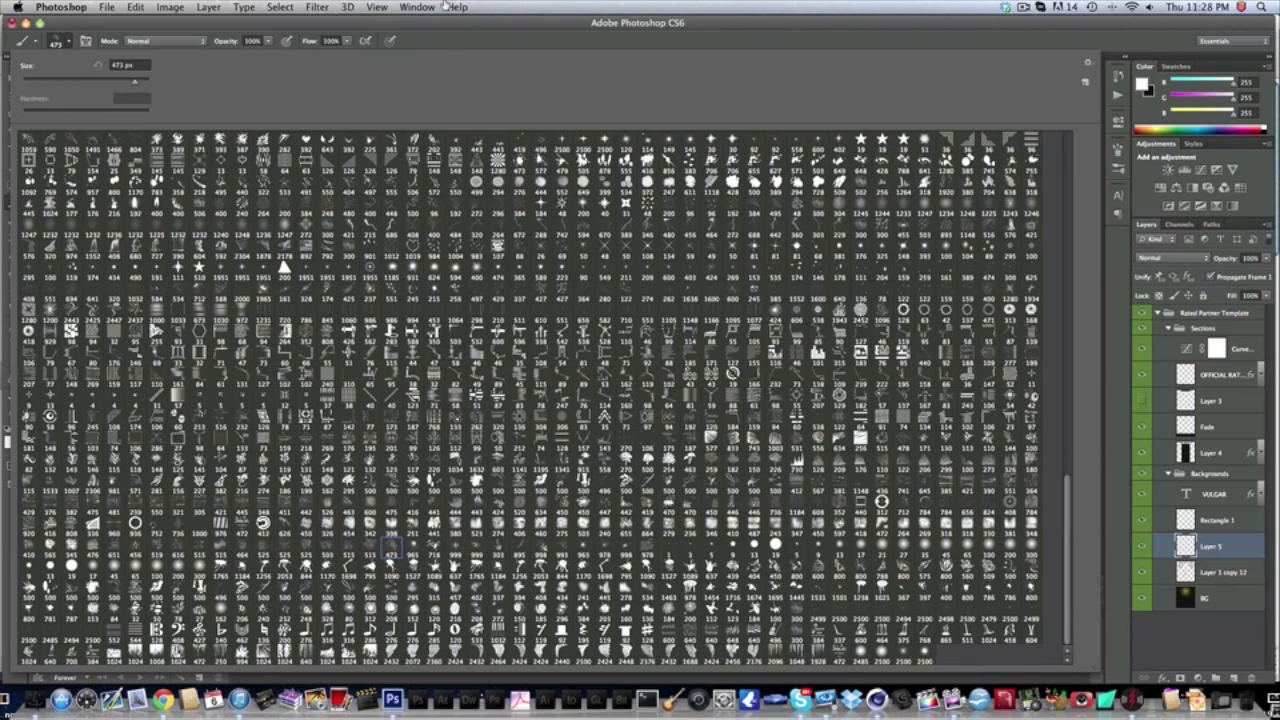
left_click(445, 34)
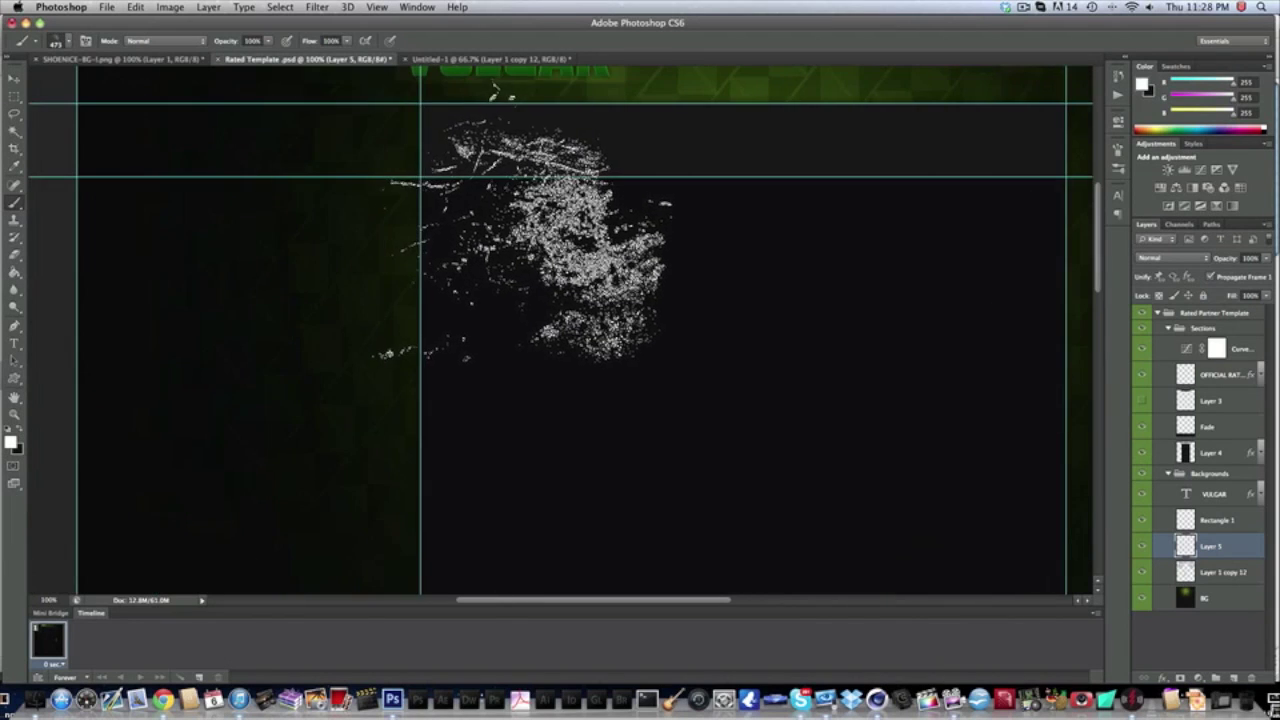
Paint white grunge texture across the banner and down the inner parts of both side columns
scroll(740, 290, "right", 5)
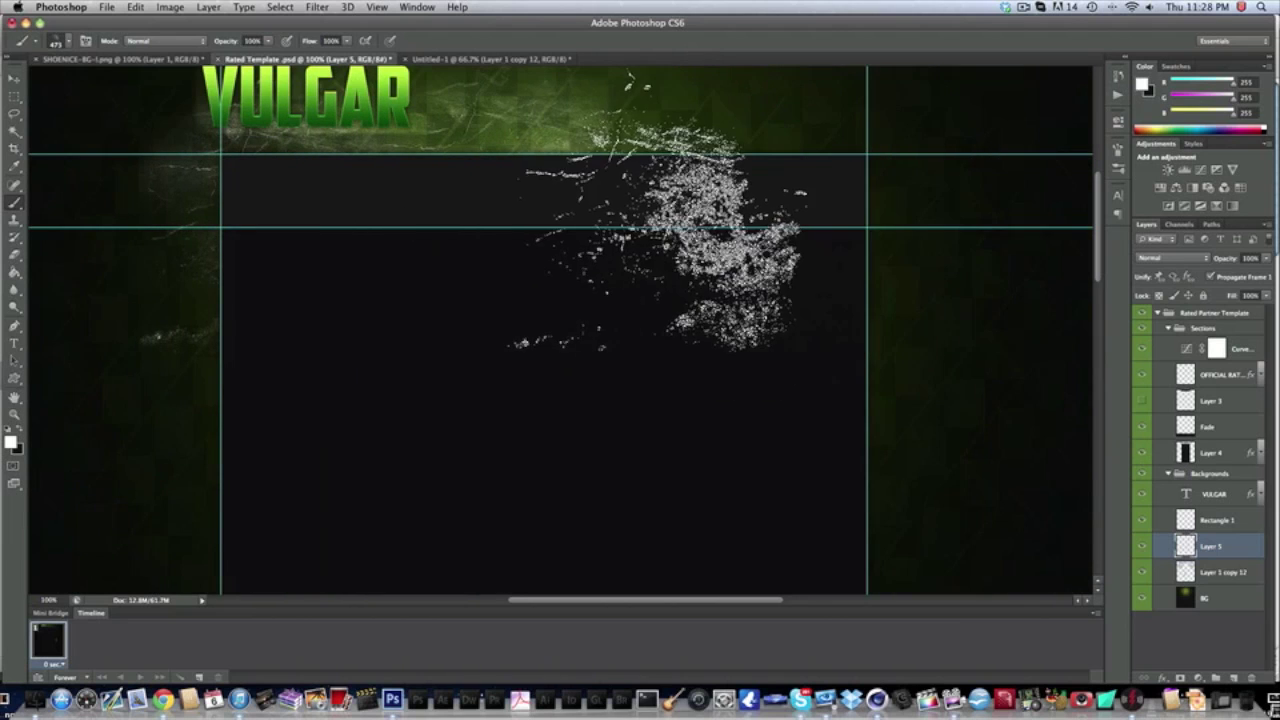
scroll(790, 350, "down", 5)
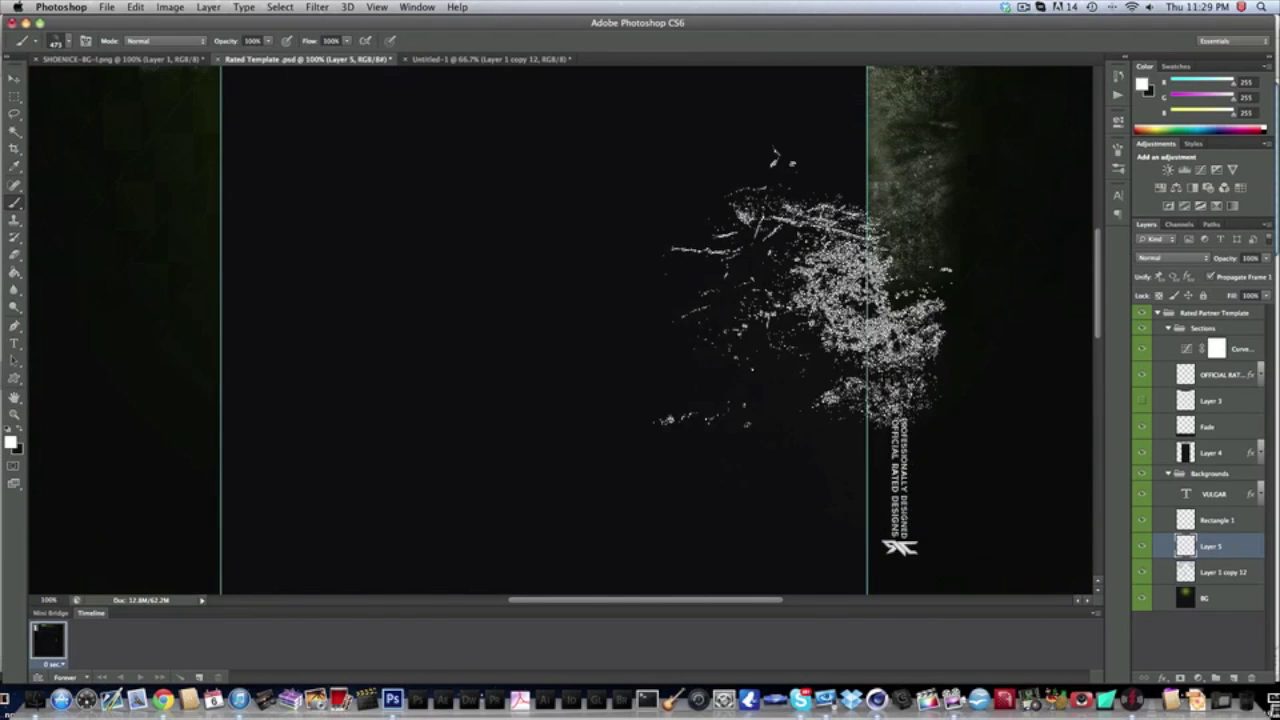
scroll(390, 280, "left", 3)
scroll(390, 280, "up", 5)
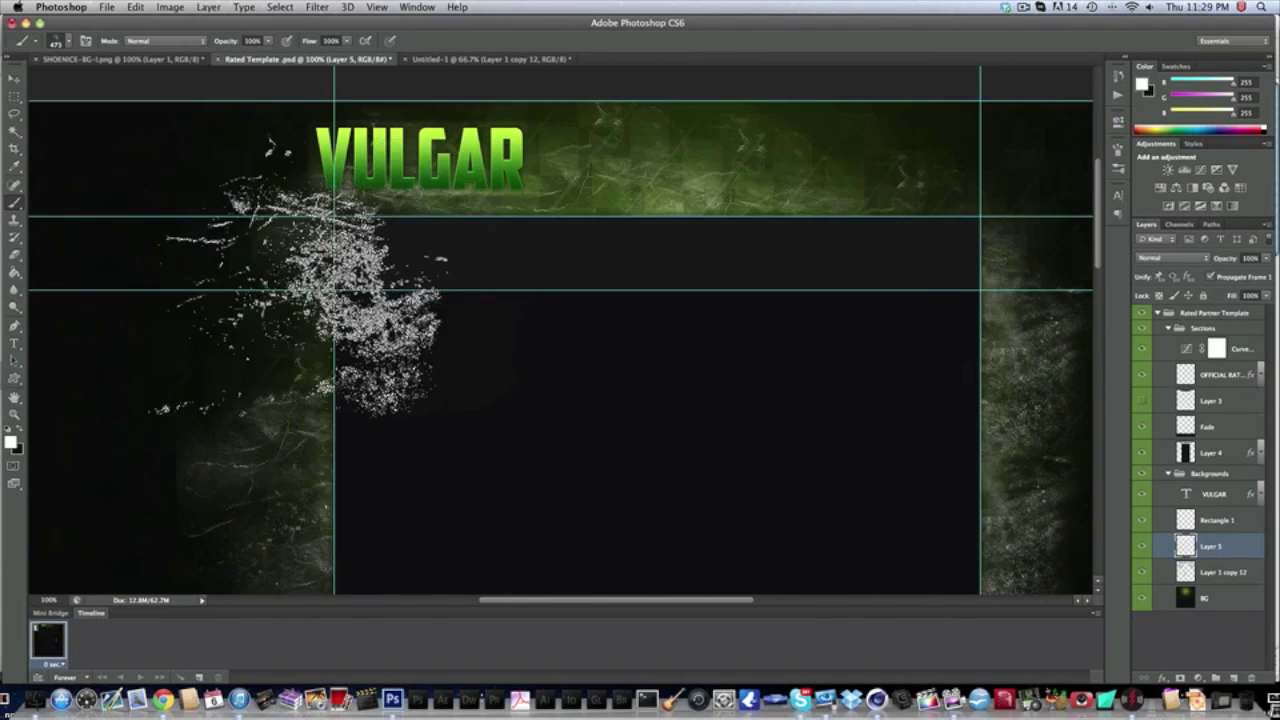
scroll(830, 220, "right", 4)
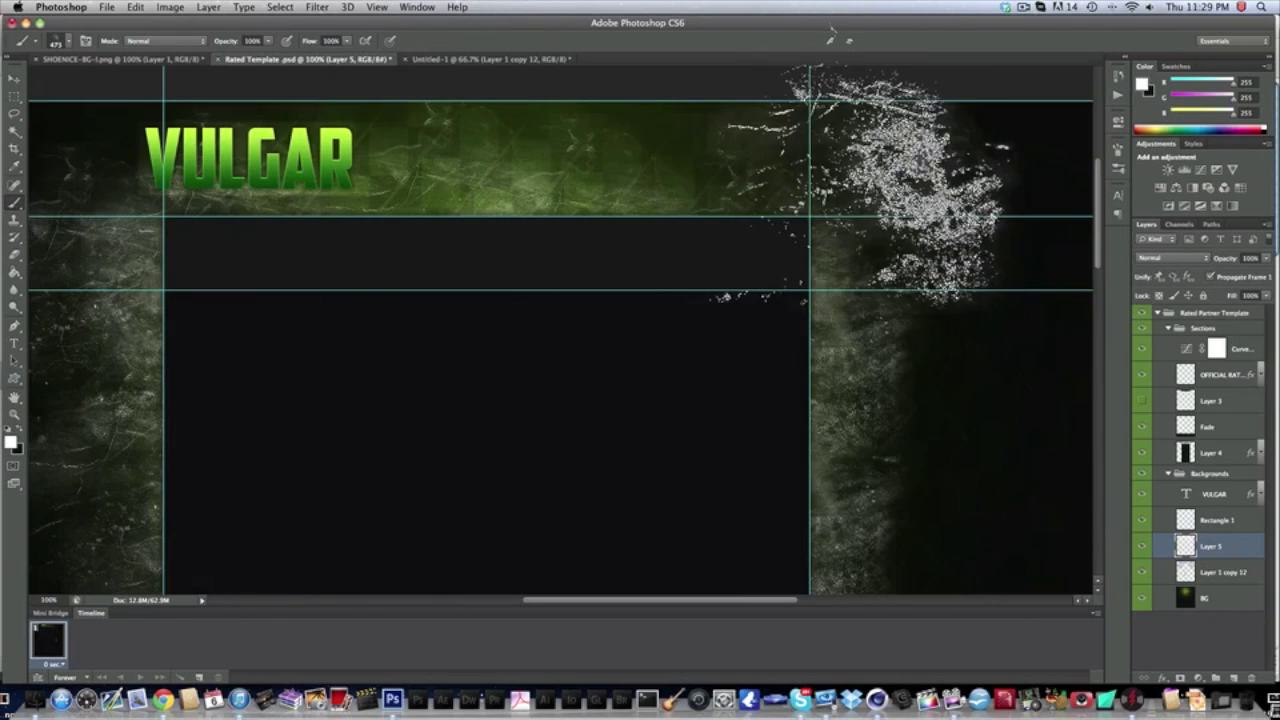
scroll(850, 330, "down", 5)
scroll(250, 330, "left", 6)
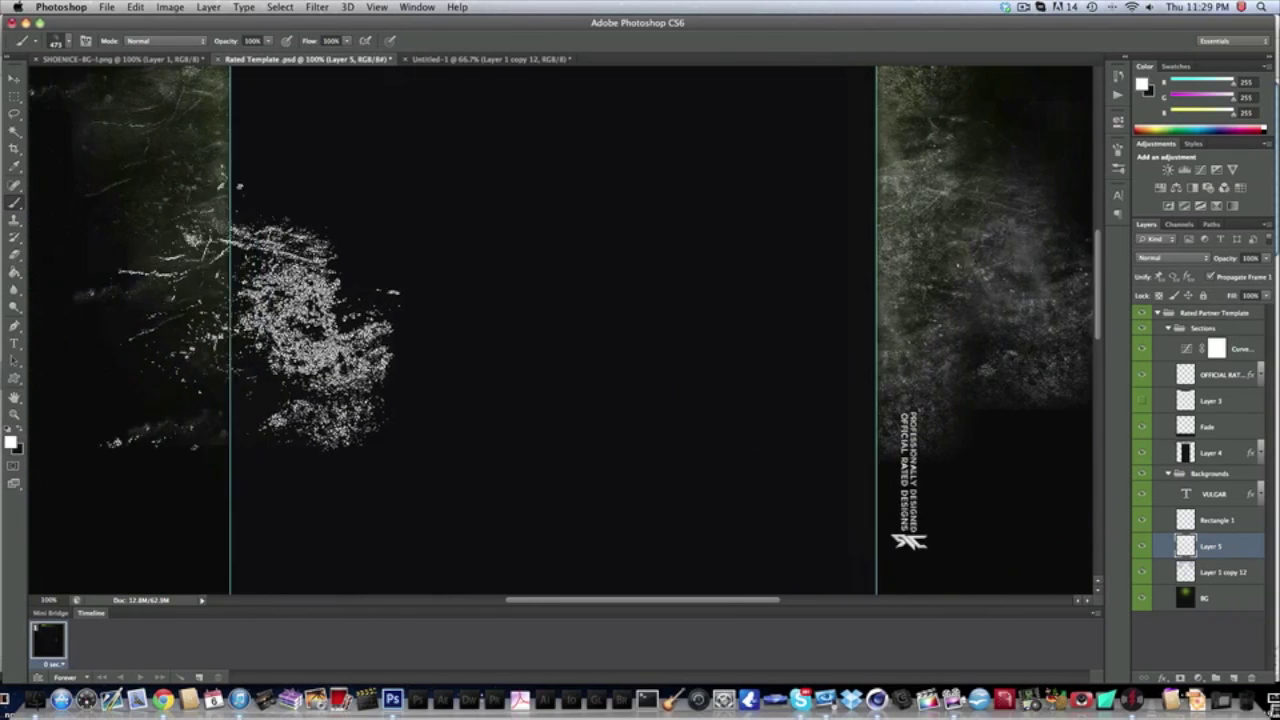
Extend the white grunge texture over the left column's outer area, the banner's middle and the upper part of the right column
scroll(700, 300, "up", 6)
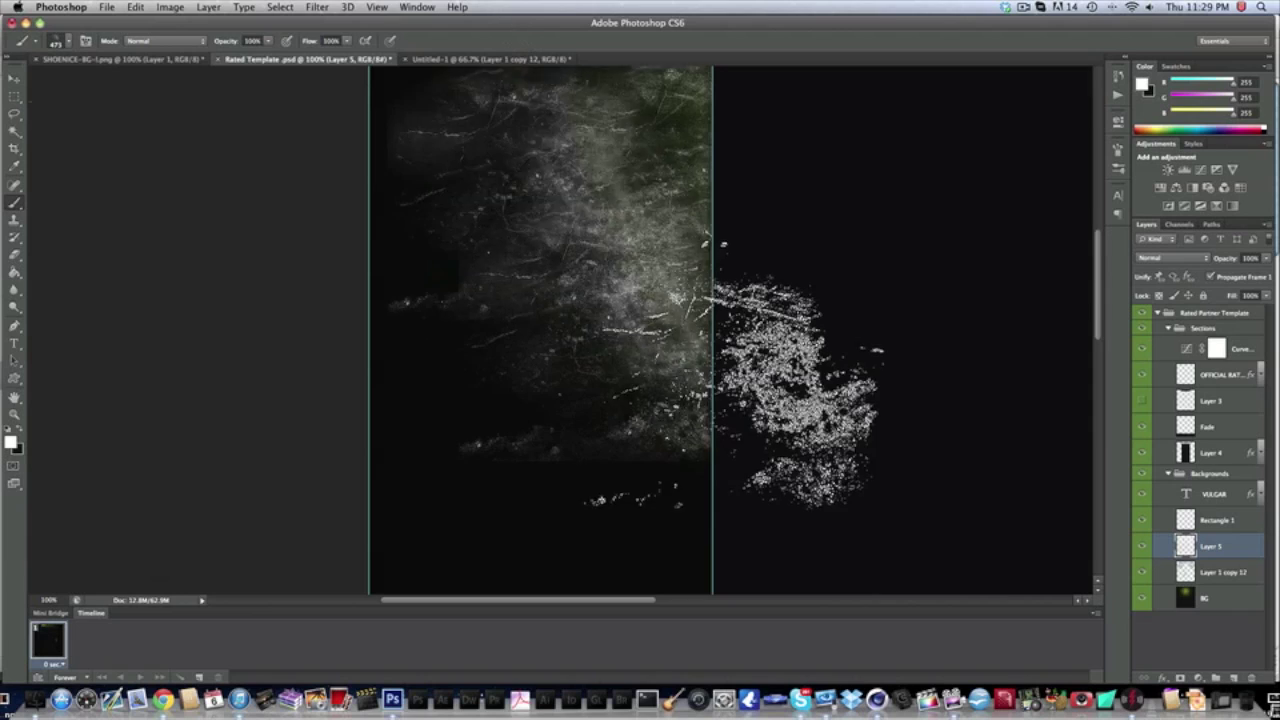
scroll(900, 257, "up", 5)
scroll(900, 257, "right", 6)
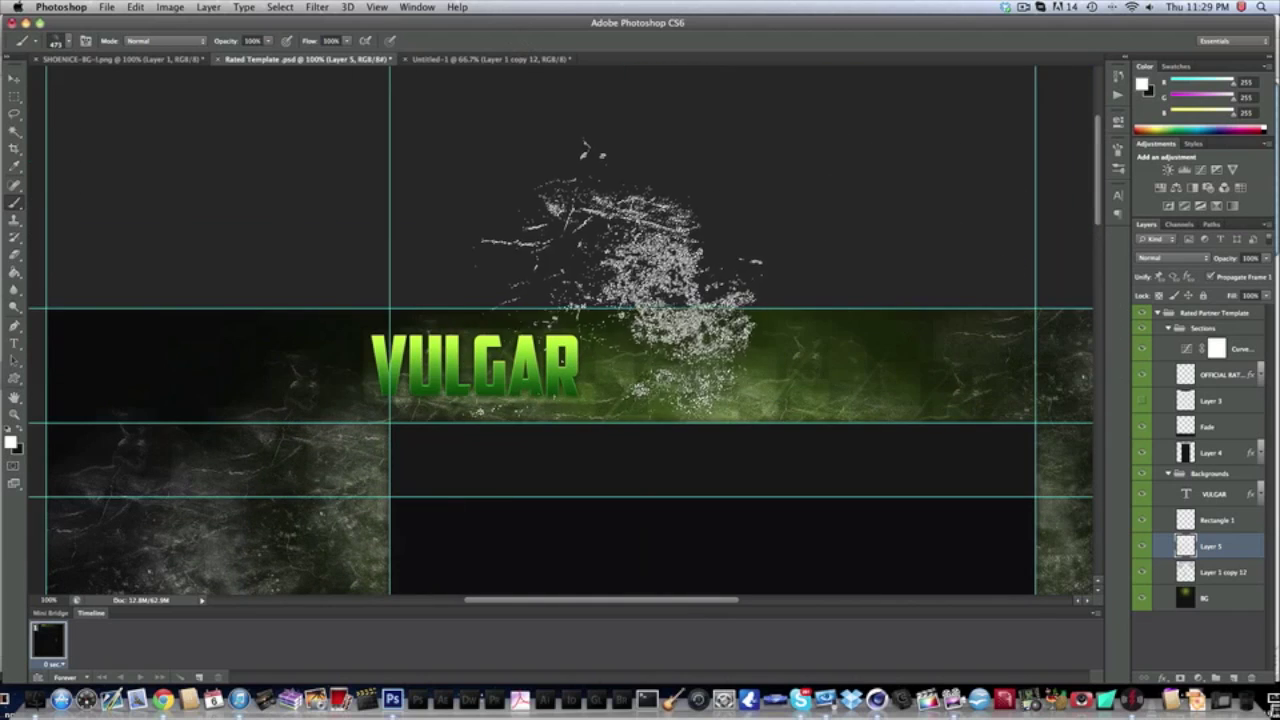
scroll(270, 300, "right", 6)
scroll(680, 370, "down", 4)
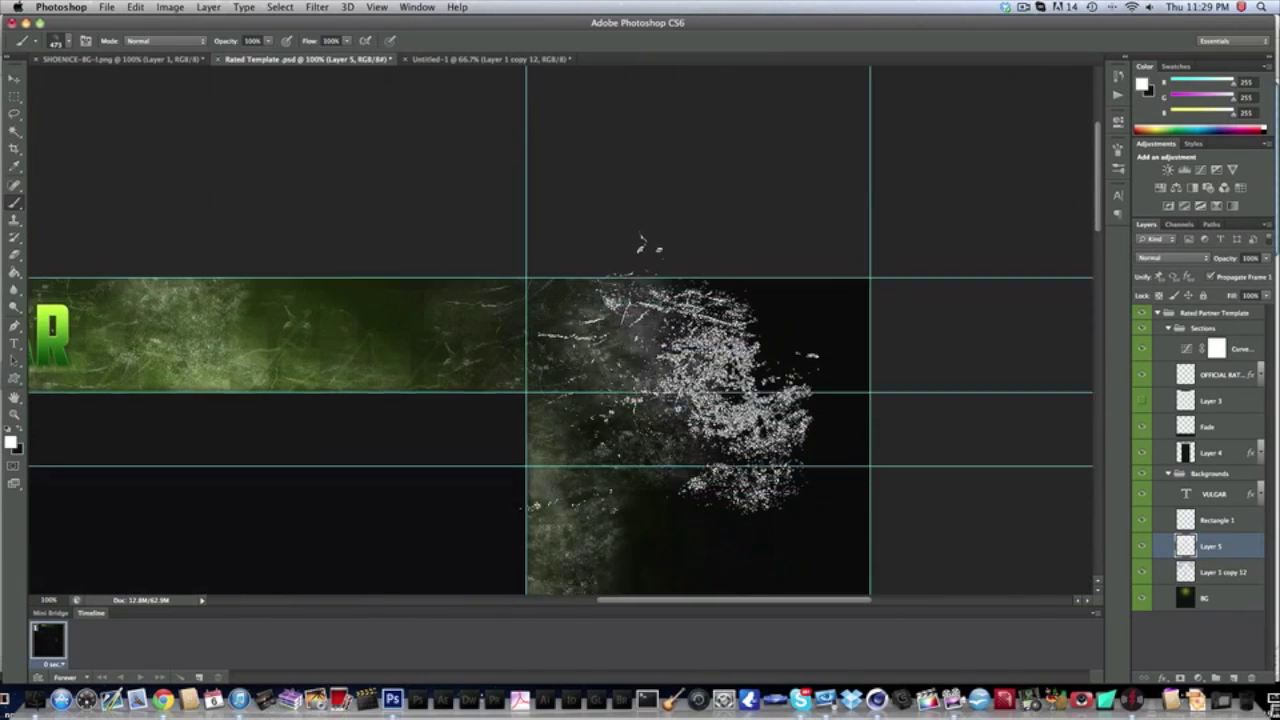
scroll(770, 480, "down", 5)
scroll(600, 365, "left", 6)
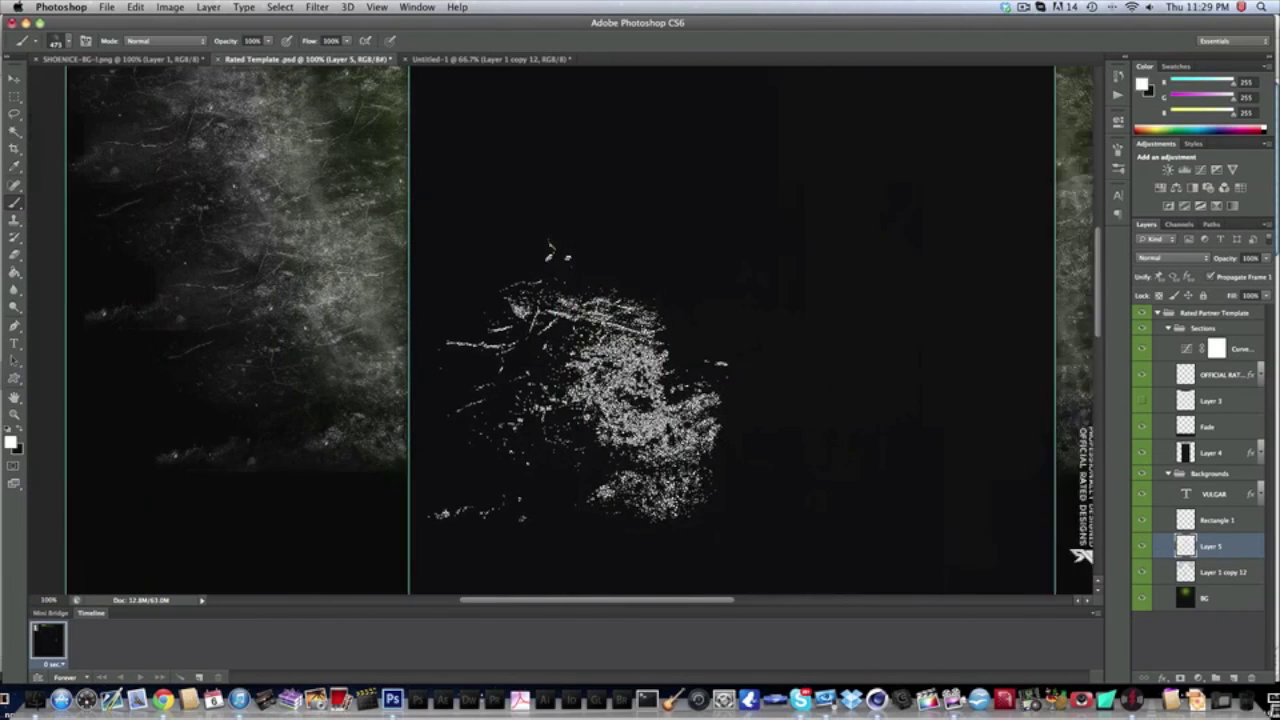
Erase the grunge texture's outer edge in the left side column up to the banner with the soft eraser
key("e")
mouse_move(200, 120)
left_mouse_down()
mouse_move(269, 523)
mouse_move(244, 336)
left_mouse_up()
scroll(177, 406, "up", 3)
mouse_move(177, 406)
left_mouse_down()
mouse_move(190, 46)
mouse_move(189, 423)
mouse_move(197, 251)
left_mouse_up()
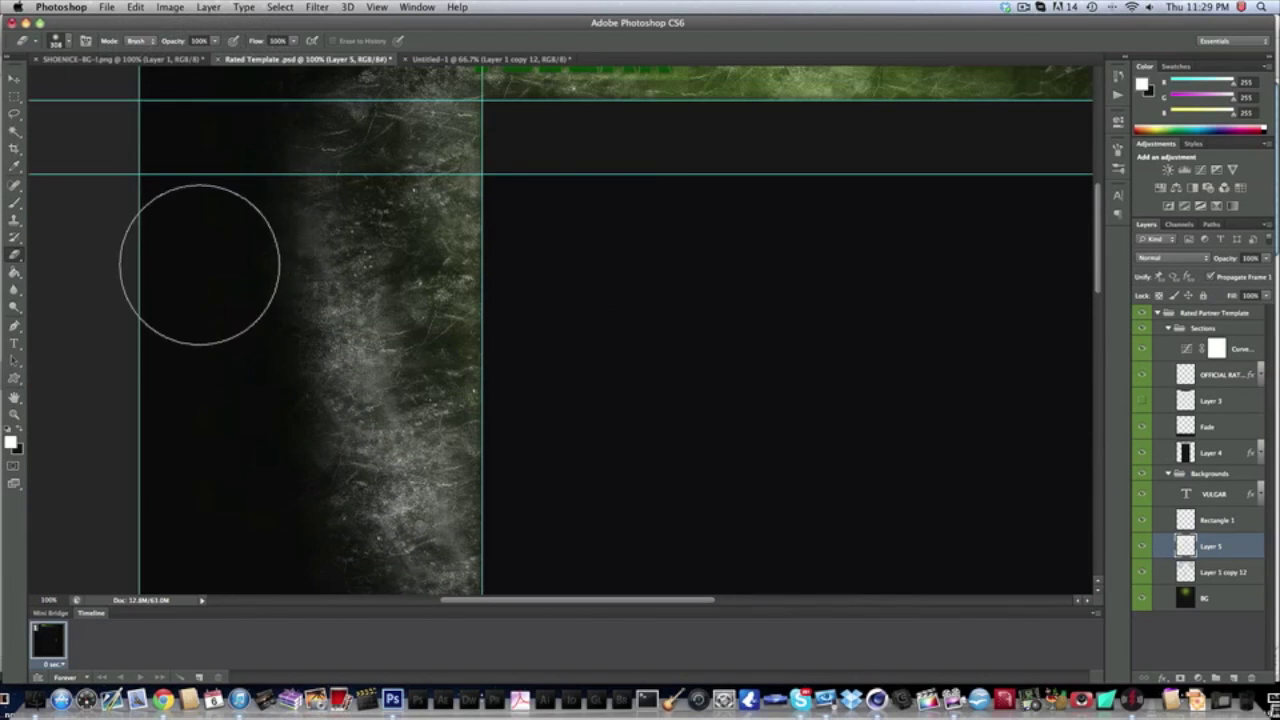
scroll(197, 251, "up", 4)
scroll(200, 262, "right", 2)
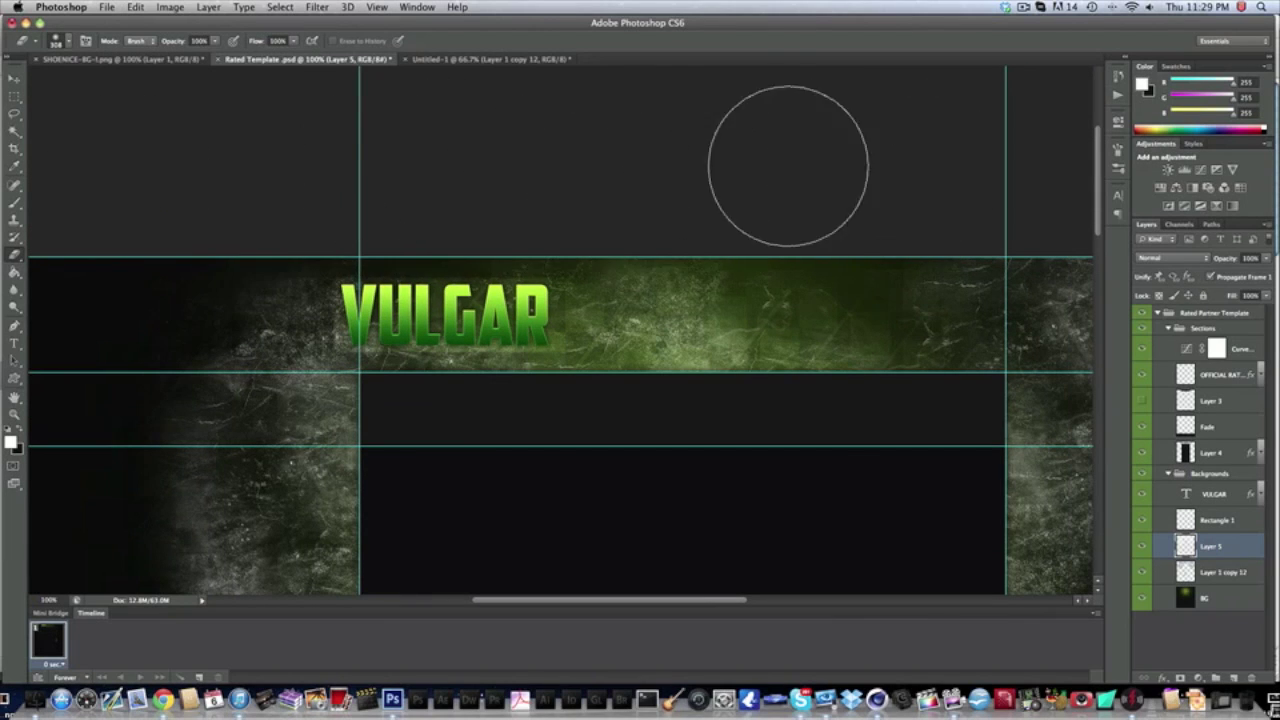
Erase the grunge texture's outer edge and lower end in the right side column and set the texture layer's blend mode to Overlay
scroll(634, 188, "right", 4)
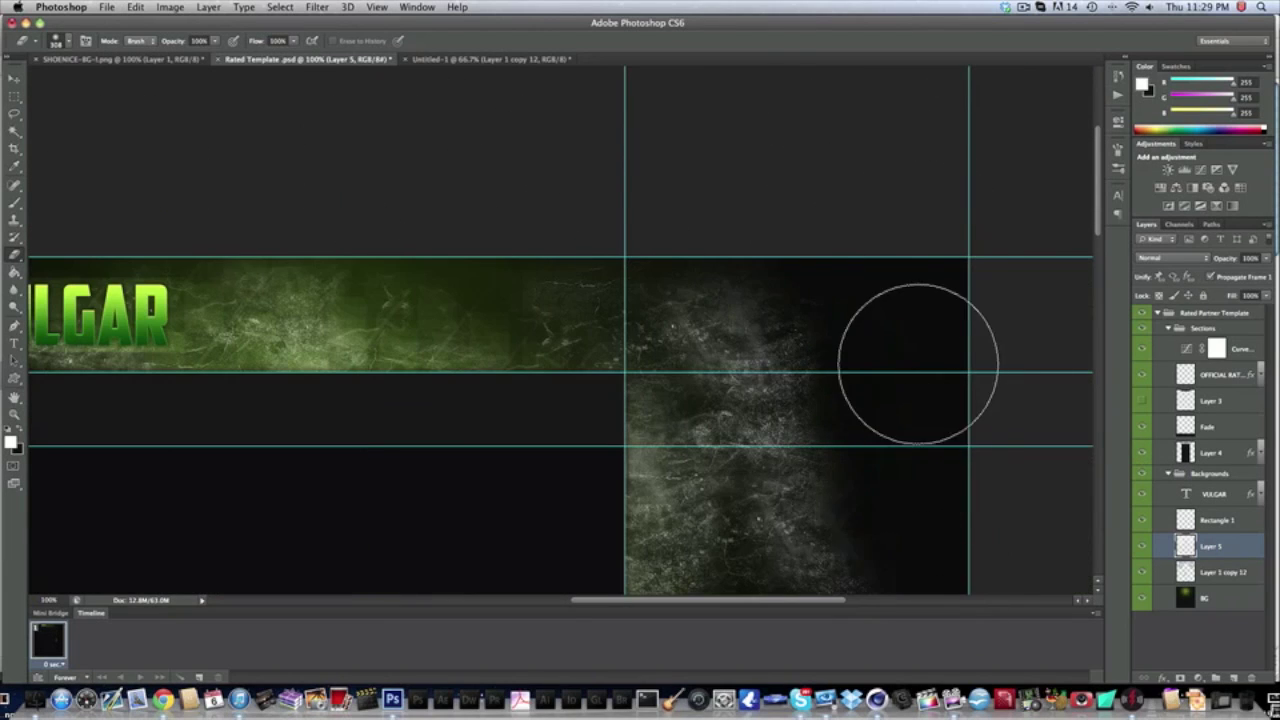
scroll(914, 394, "down", 3)
scroll(900, 557, "down", 5)
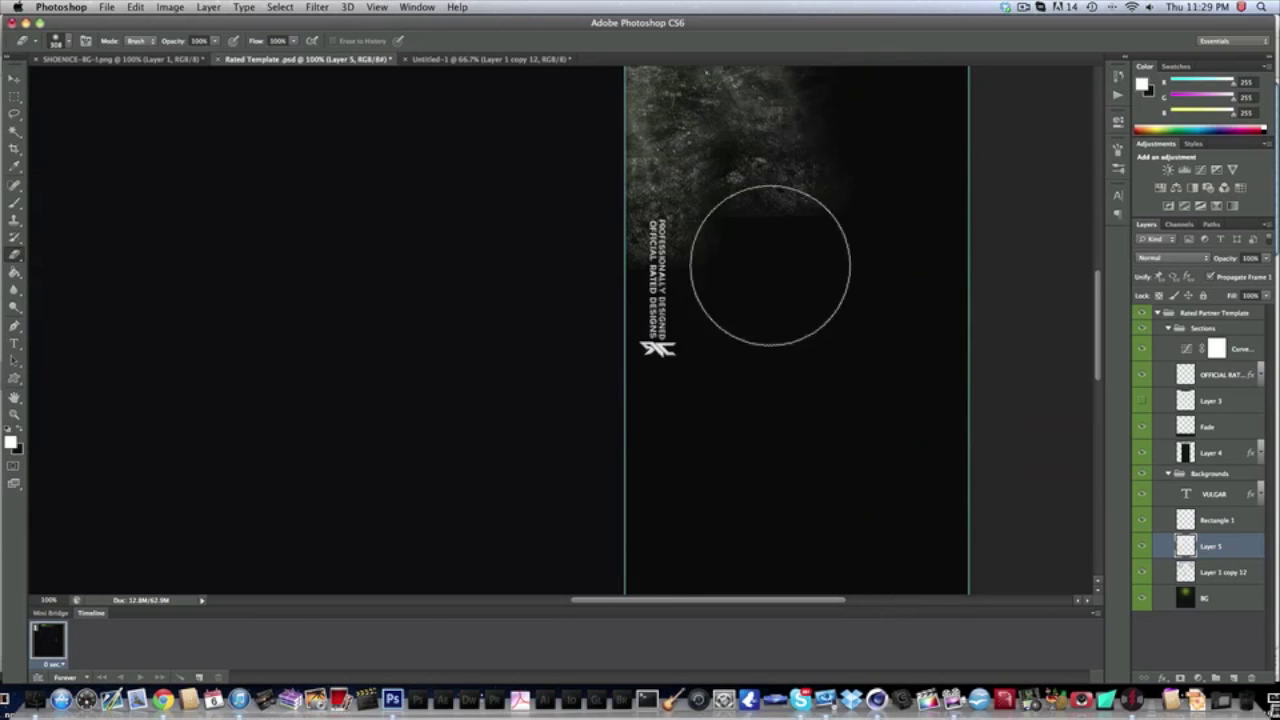
scroll(929, 162, "left", 3)
scroll(900, 257, "up", 10)
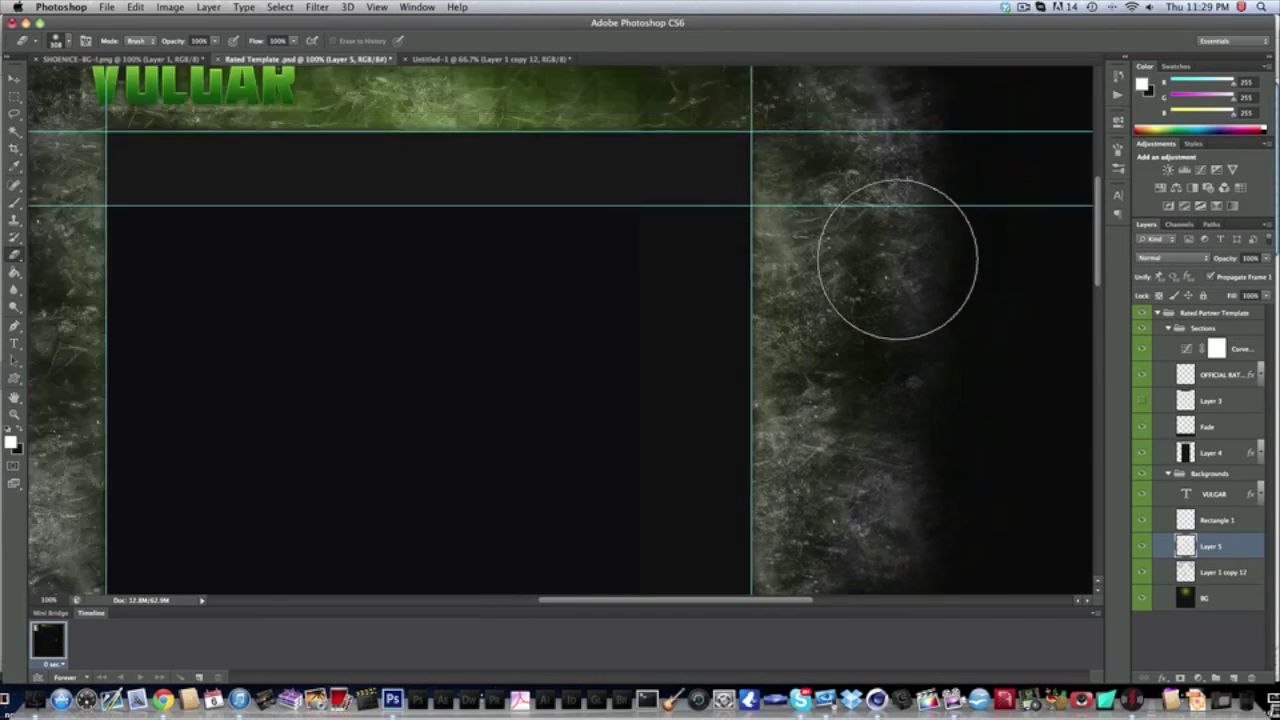
left_click(1172, 258)
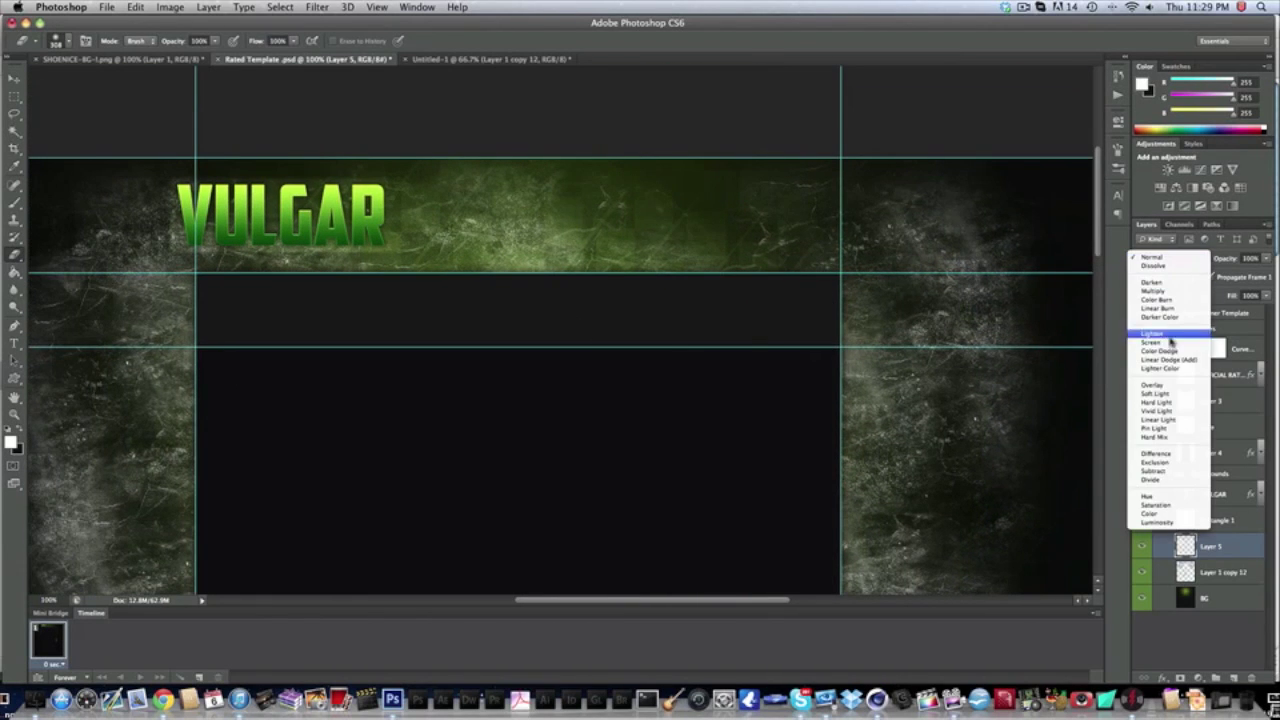
left_click(1165, 391)
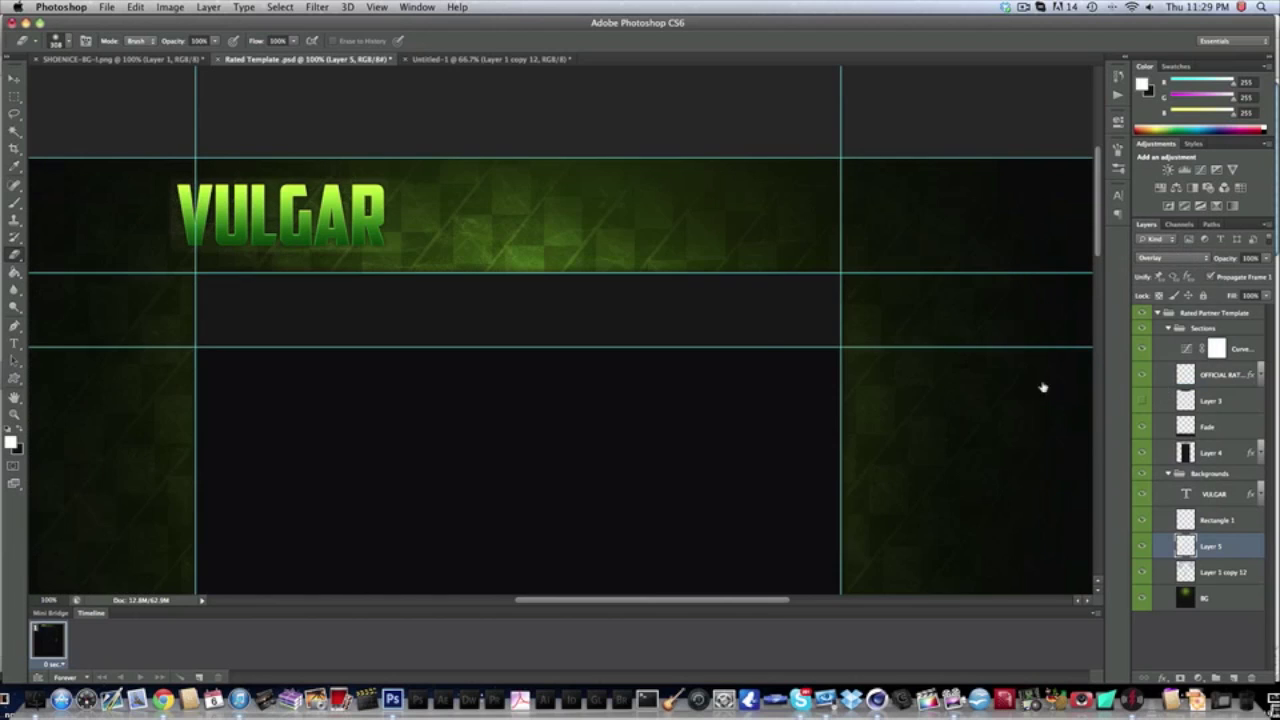
Reduce the grunge texture layer's opacity to 50%
scroll(760, 366, "left", 5)
scroll(760, 366, "right", 4)
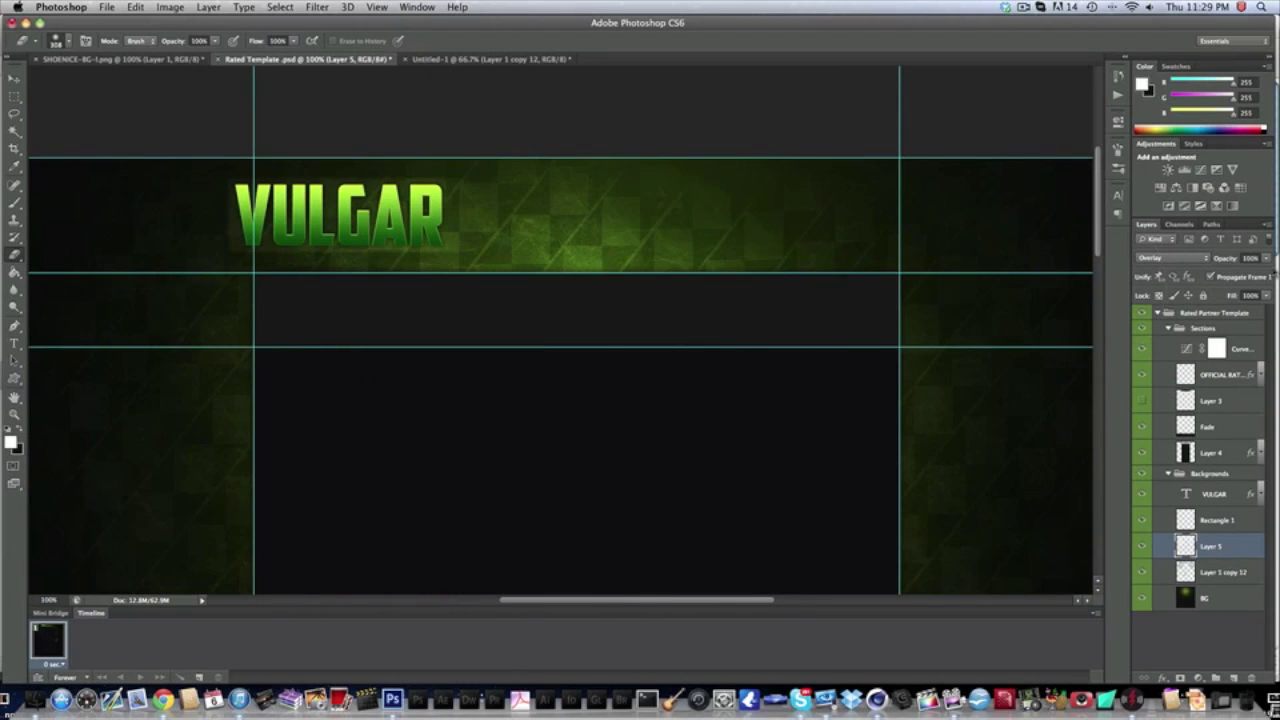
left_click(1250, 258)
type("50")
key("Return")
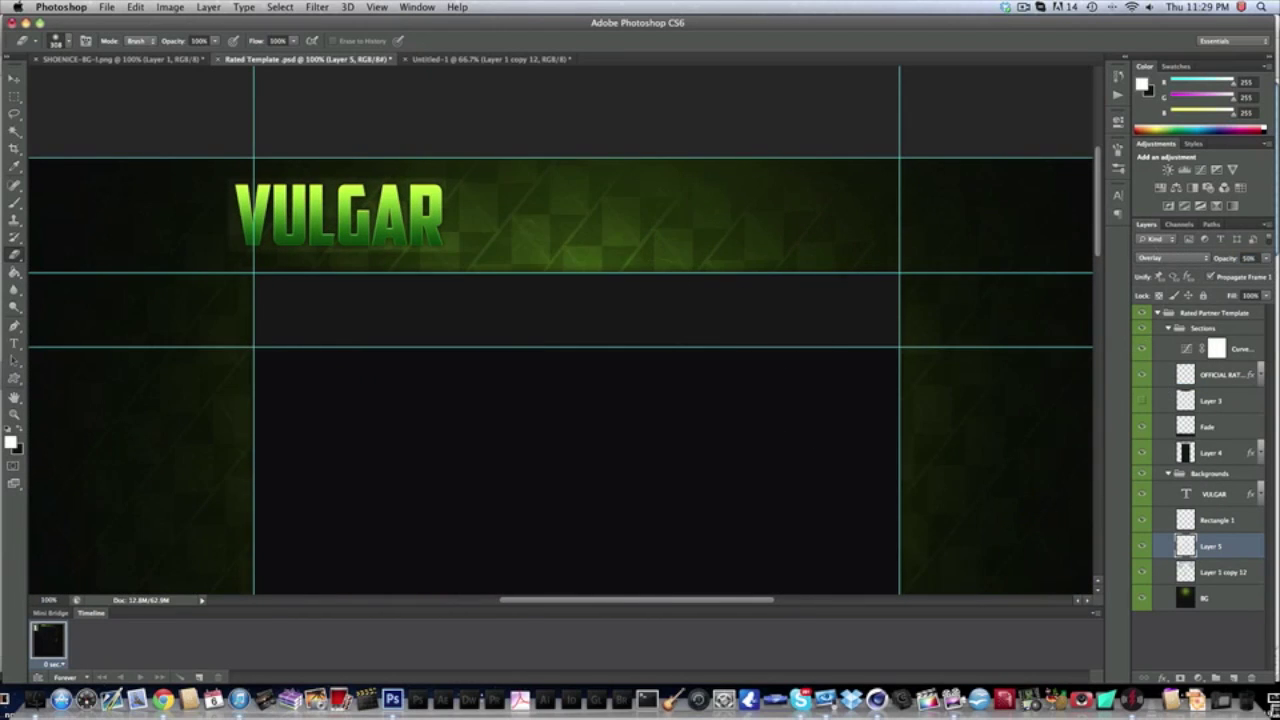
left_click(13, 78)
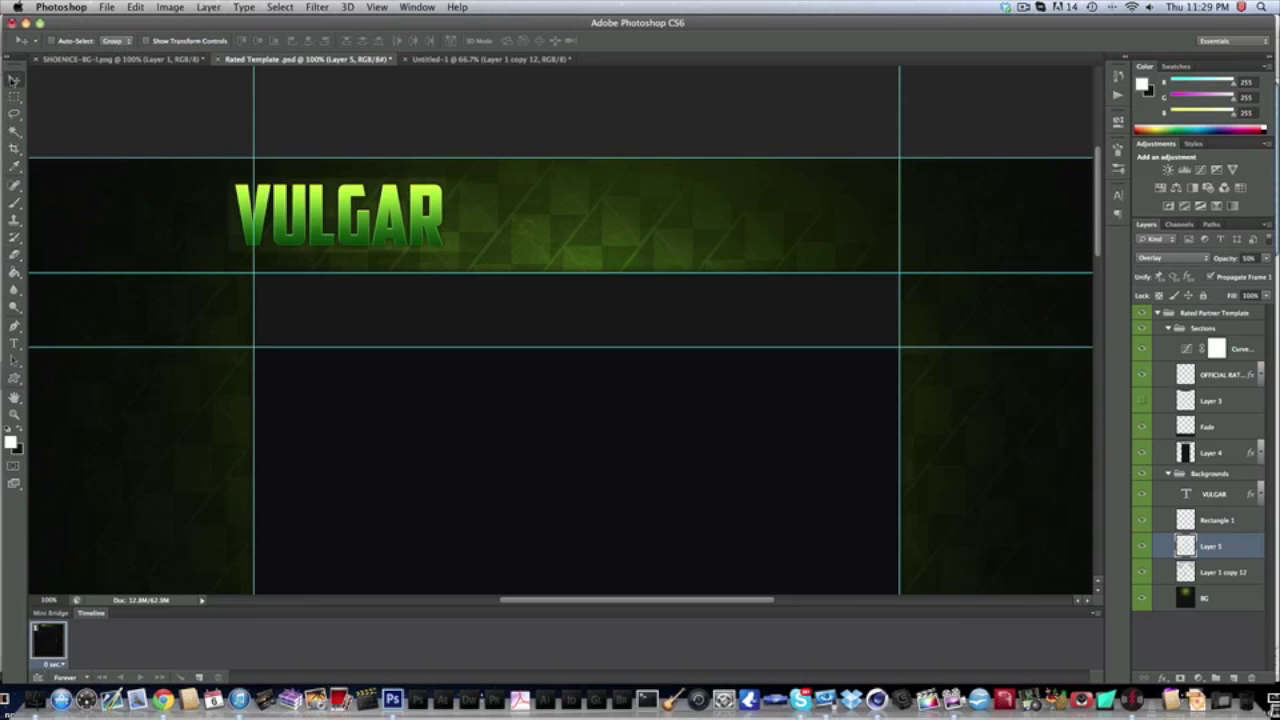
Add a new layer above the grunge texture layer and choose a 75 px soft round brush with 0% hardness
scroll(607, 140, "left", 5)
scroll(607, 140, "down", 5)
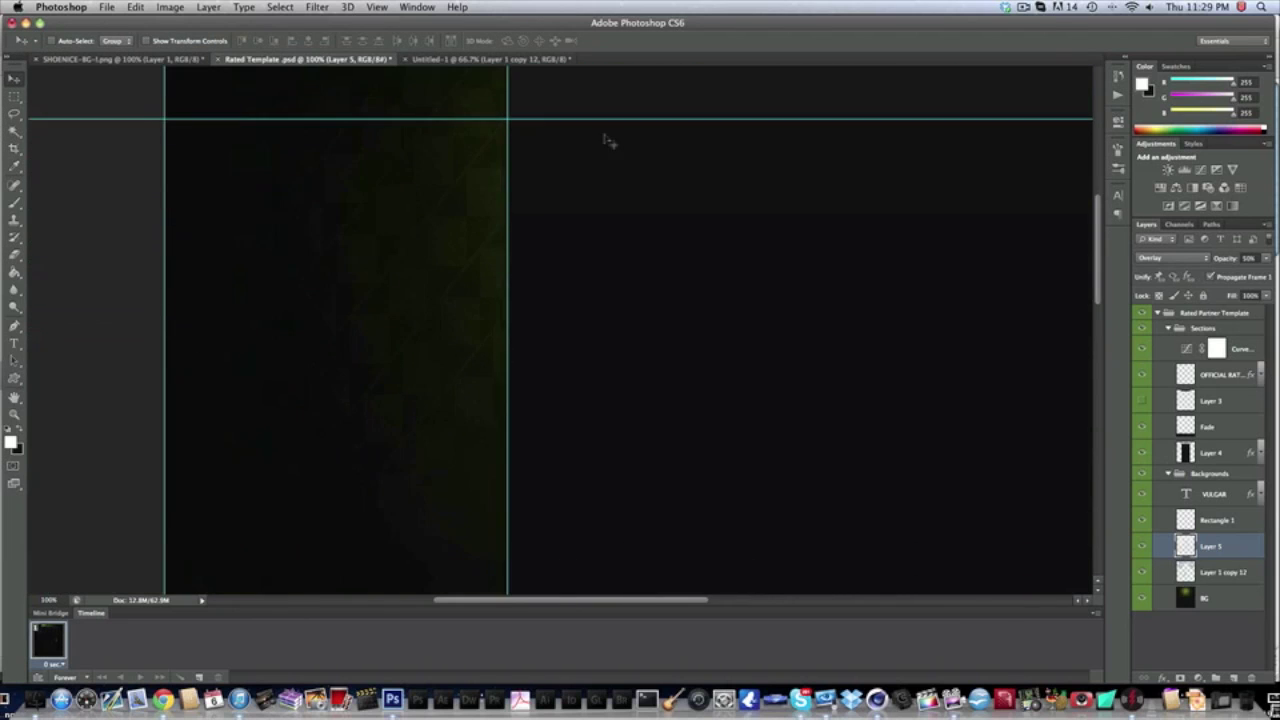
scroll(607, 140, "right", 4)
scroll(595, 145, "up", 2)
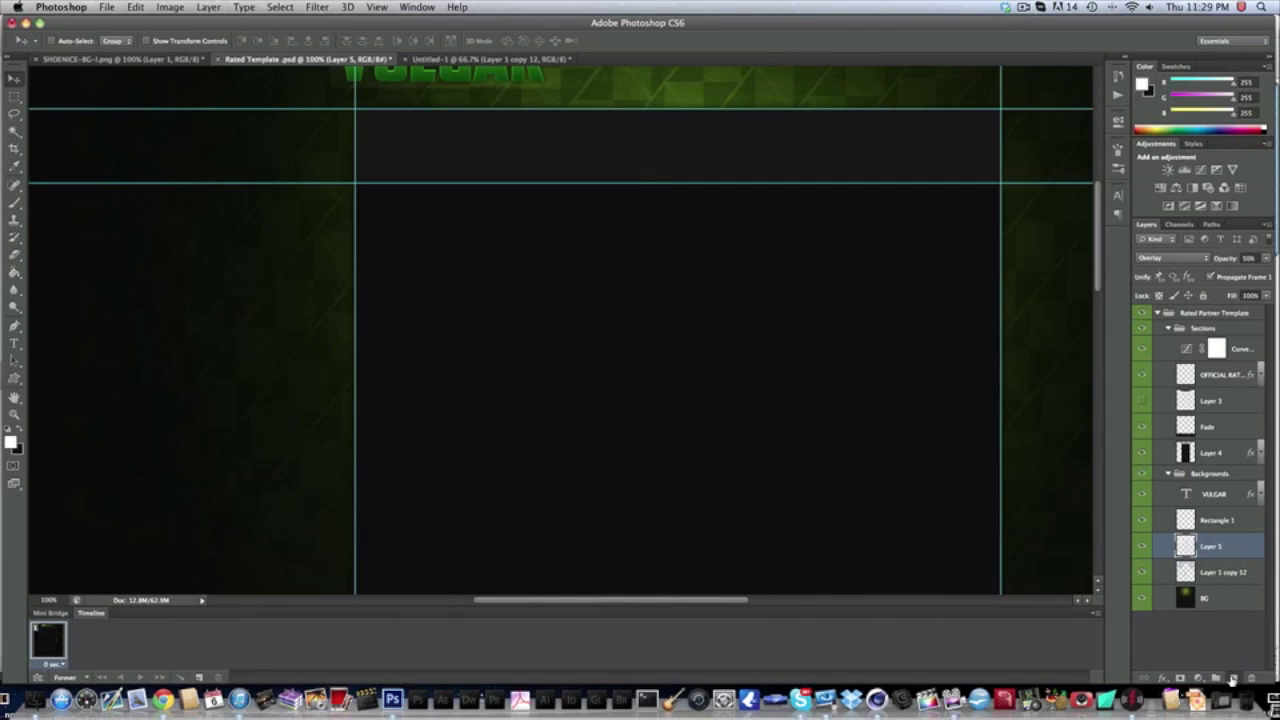
left_click(1233, 678)
key("b")
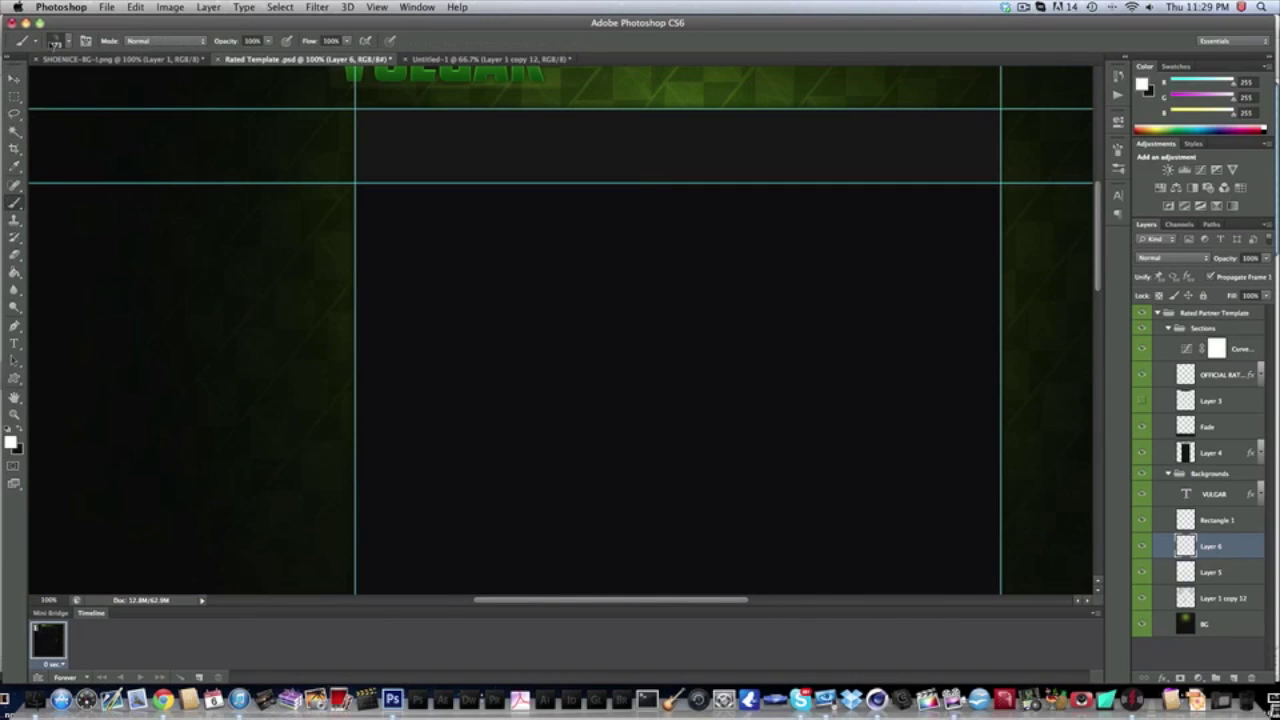
left_click(55, 43)
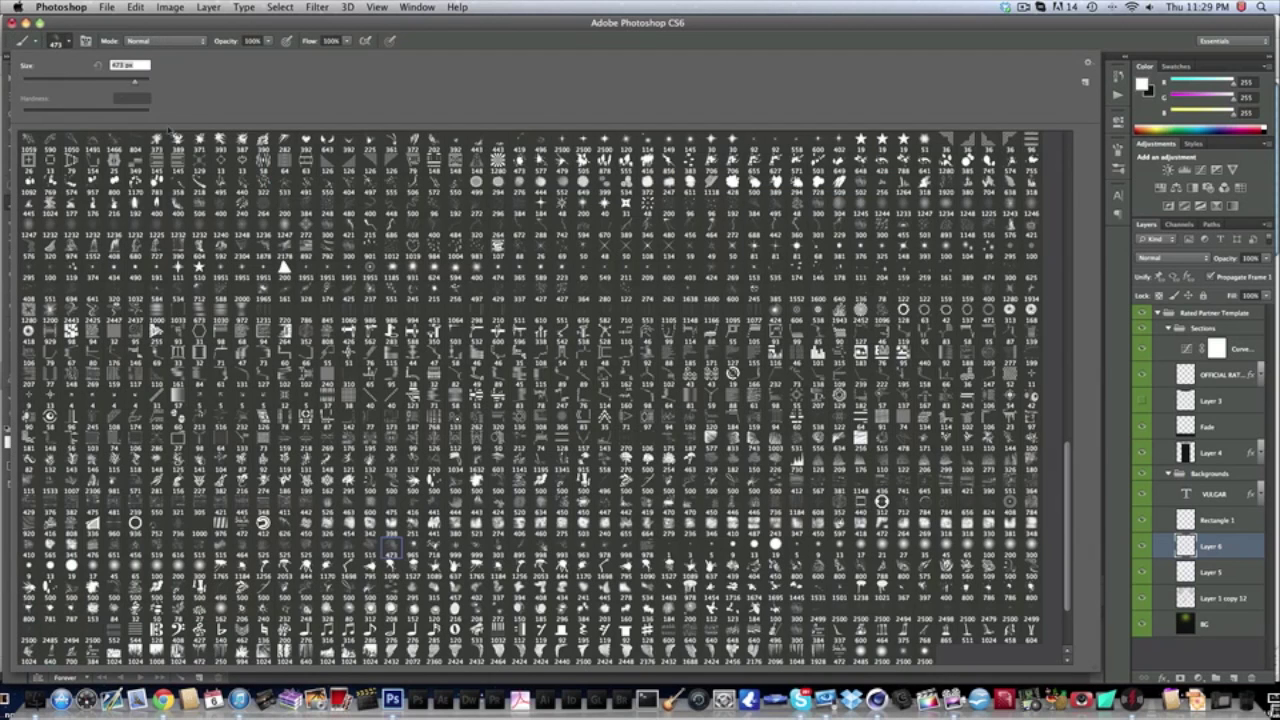
scroll(1068, 455, "up", 3)
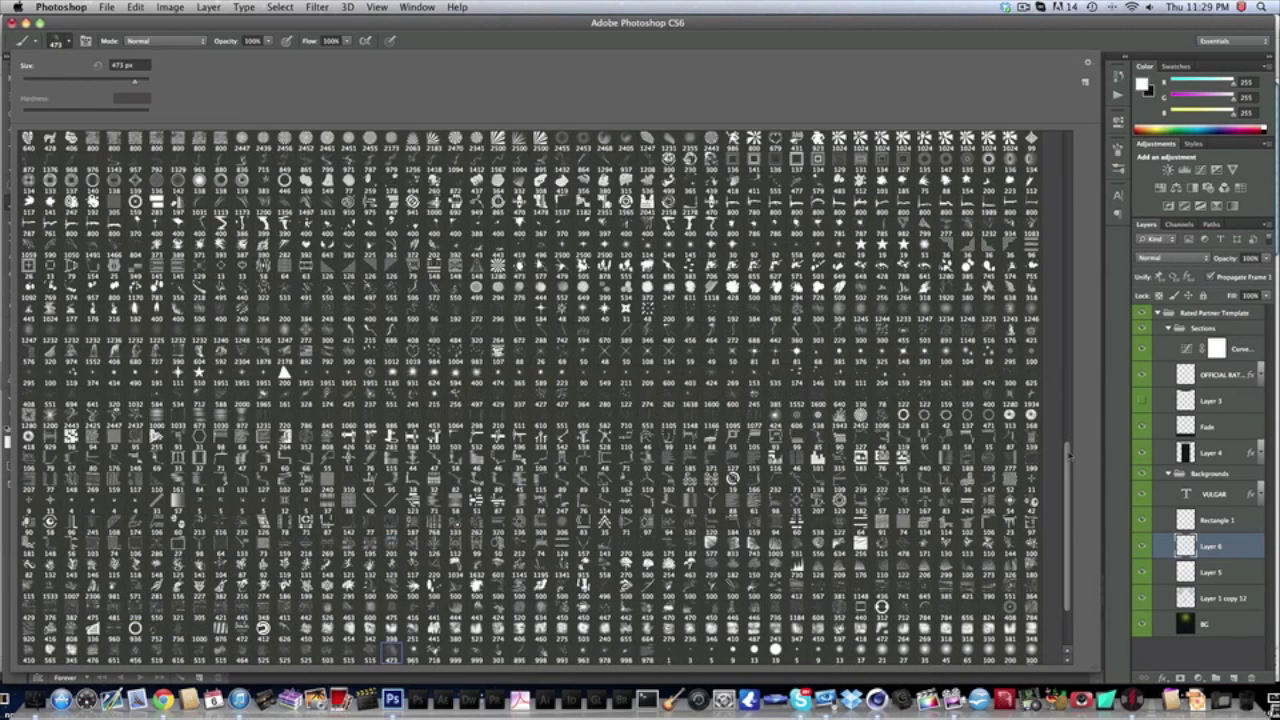
left_click_drag(1067, 455, 1047, 126)
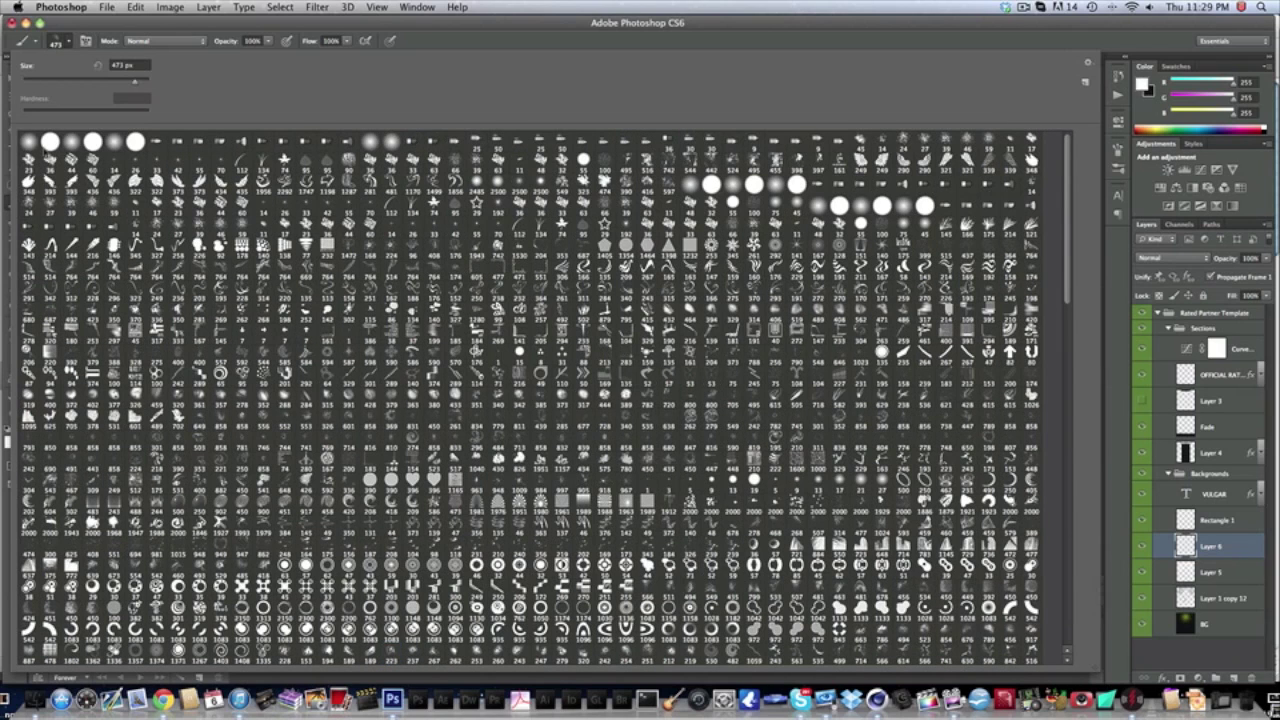
left_click(116, 143)
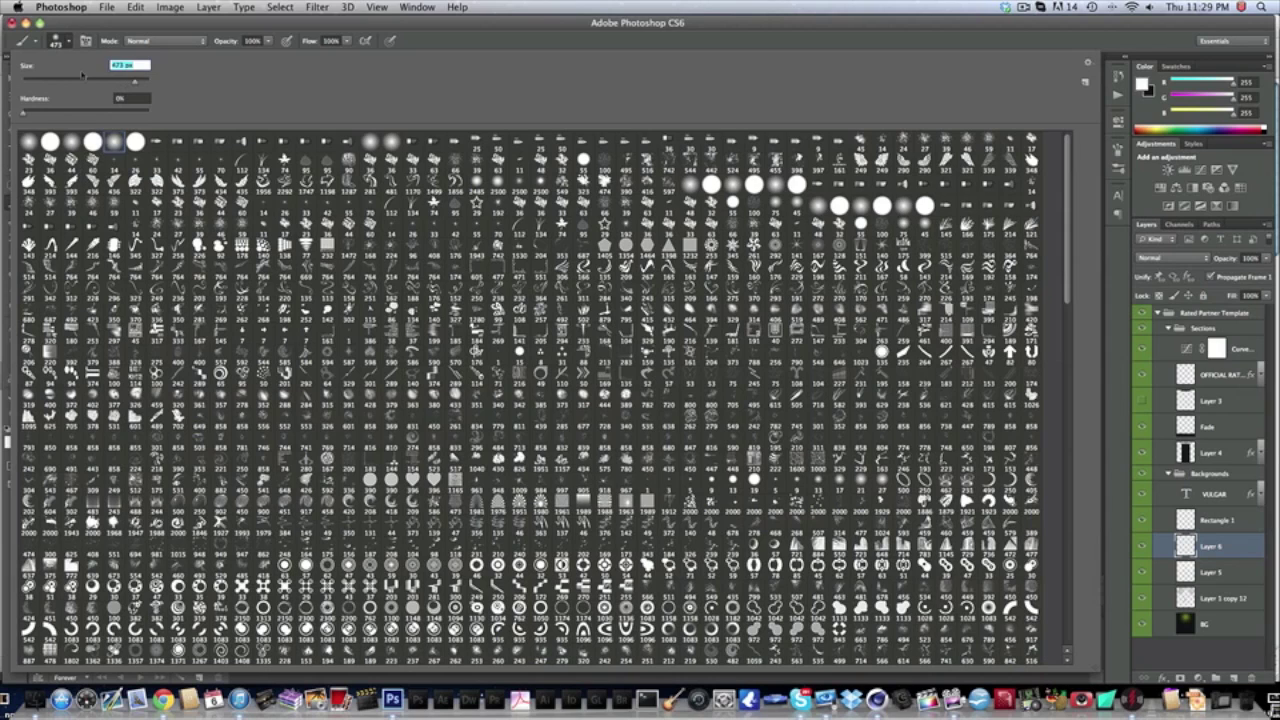
left_click(56, 40)
scroll(773, 150, "up", 4)
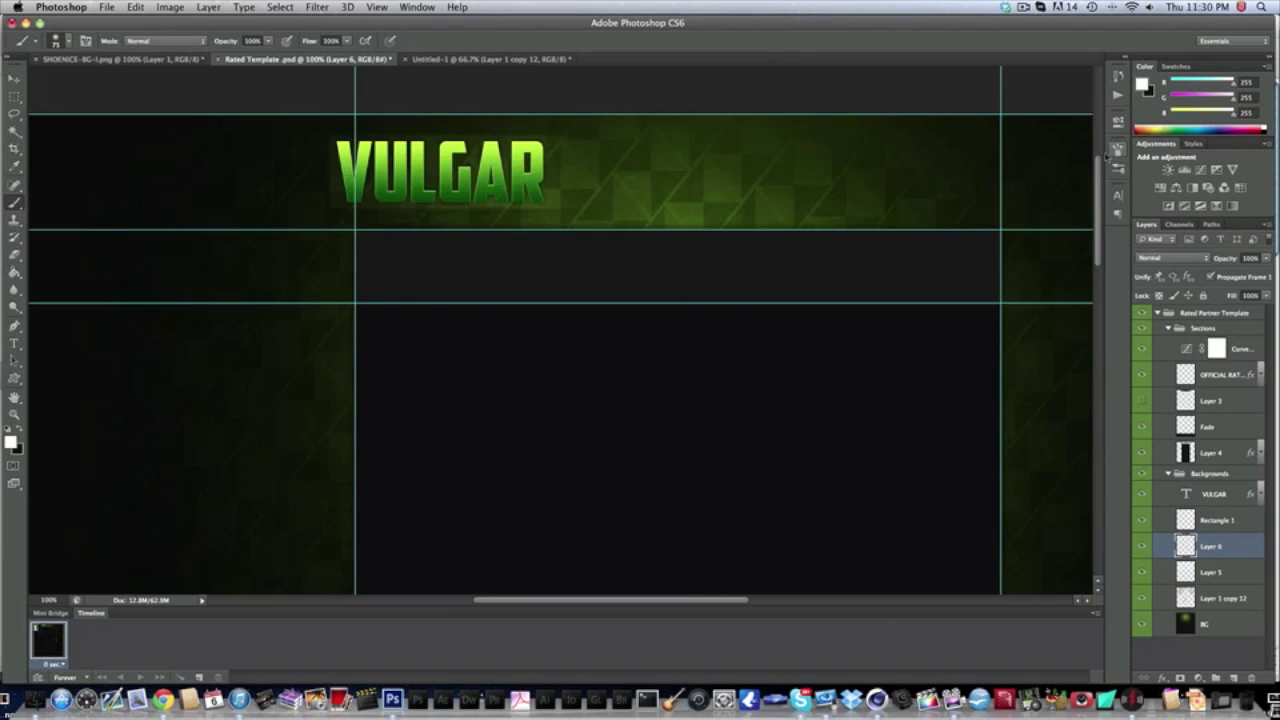
Enable Shape Dynamics for the brush with Size Jitter at 100%
left_click(1118, 149)
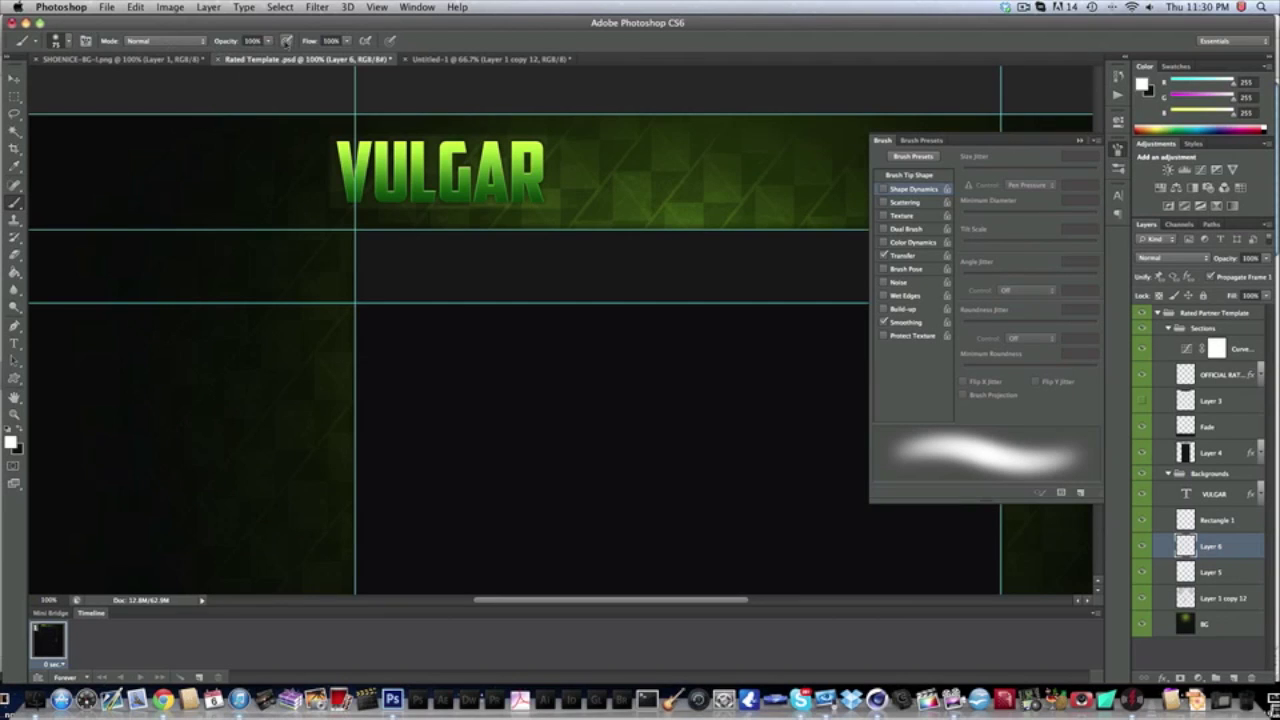
key("F5")
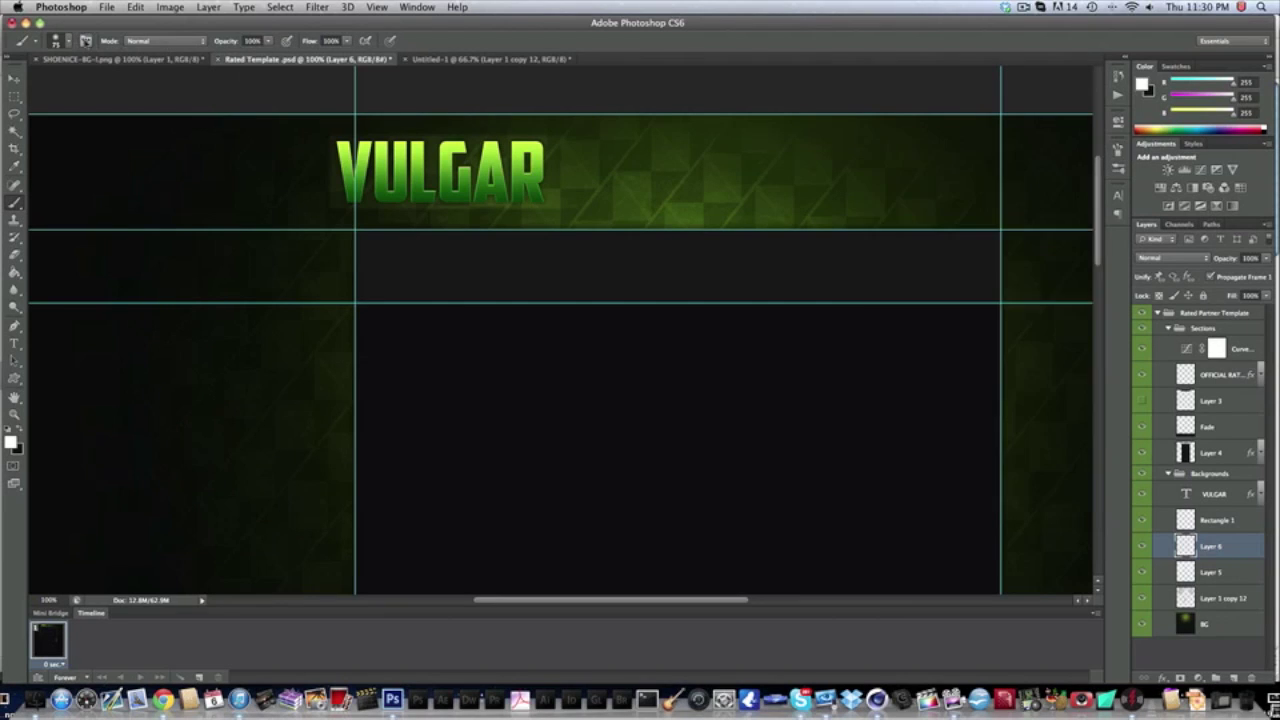
left_click(85, 41)
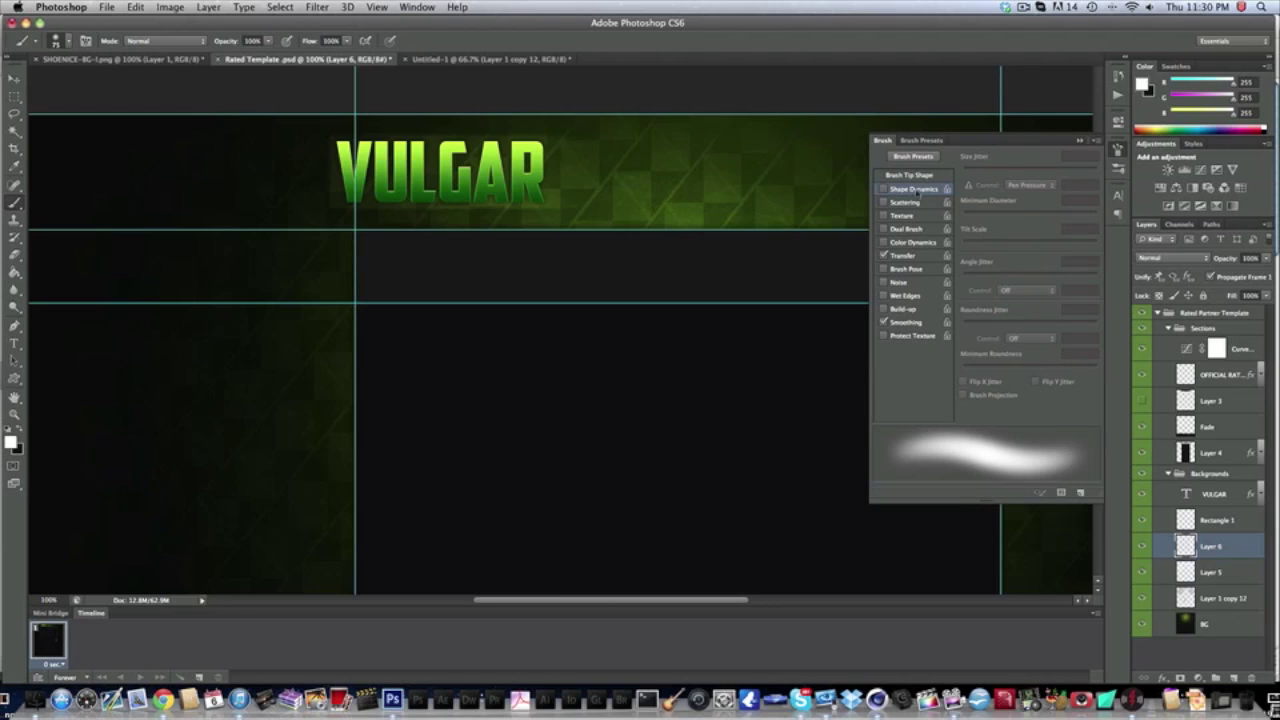
left_click(917, 191)
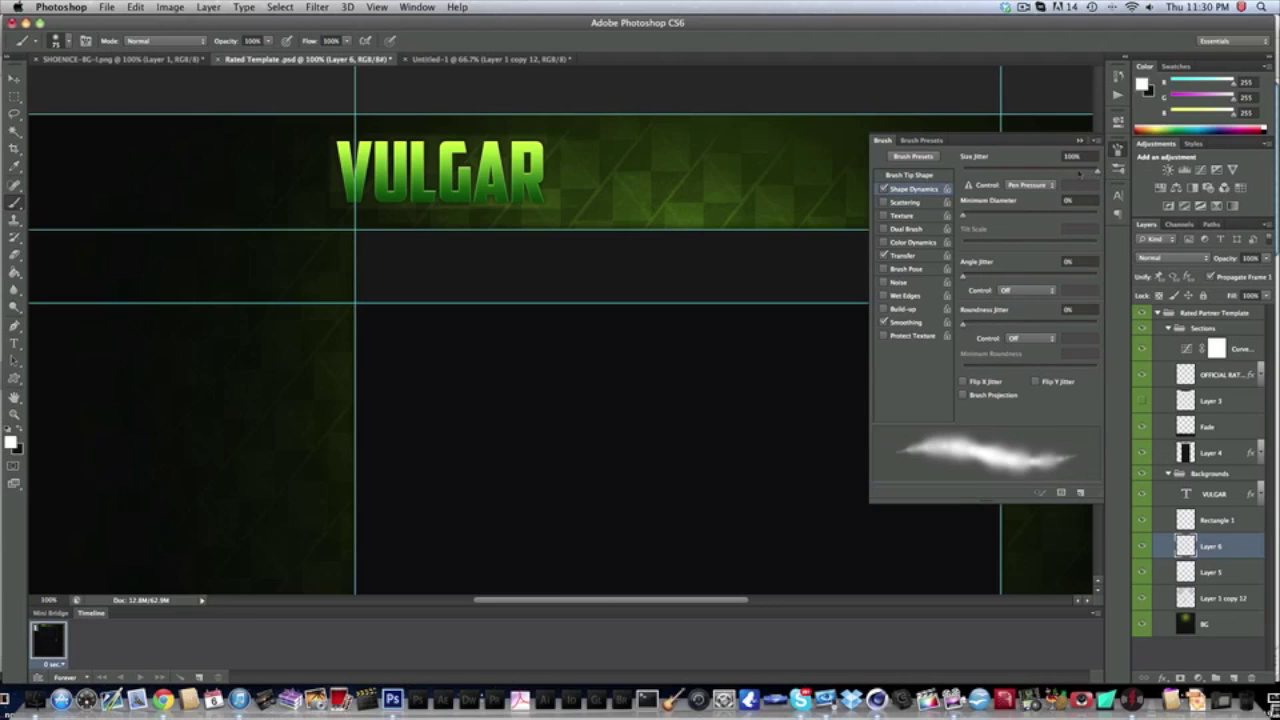
left_click_drag(1057, 172, 1097, 172)
left_click(891, 144)
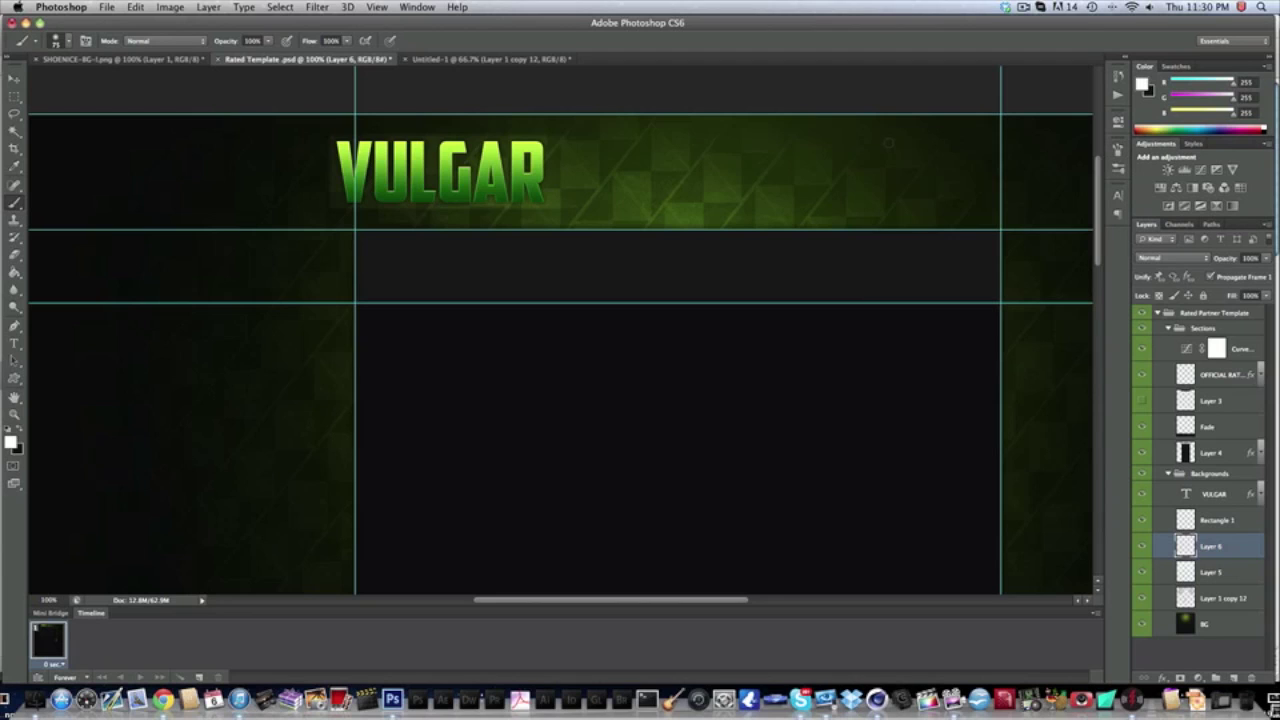
Scatter soft white light dots of varying size over the whole length of the left side column on the new layer
left_click(176, 157)
left_click(257, 214)
scroll(240, 374, "down", 3)
left_click(145, 327)
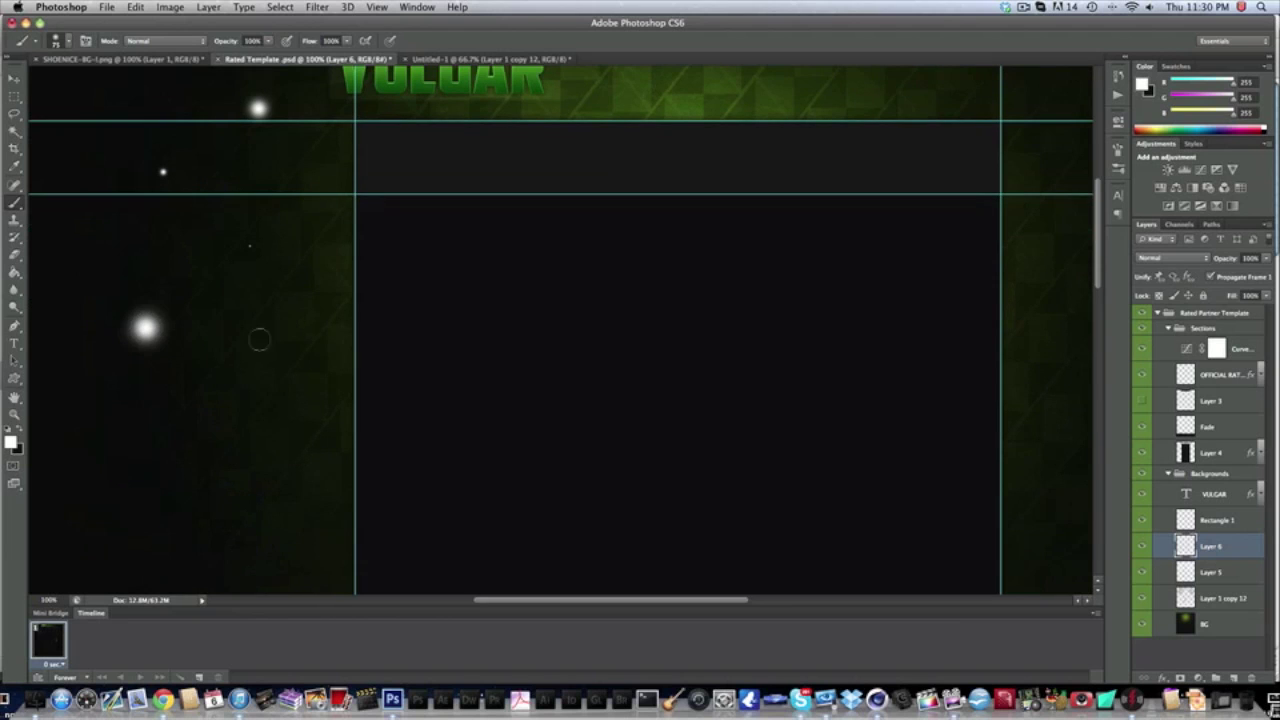
left_click(277, 409)
left_click(168, 459)
scroll(175, 440, "down", 2)
left_click(295, 471)
left_click(111, 517)
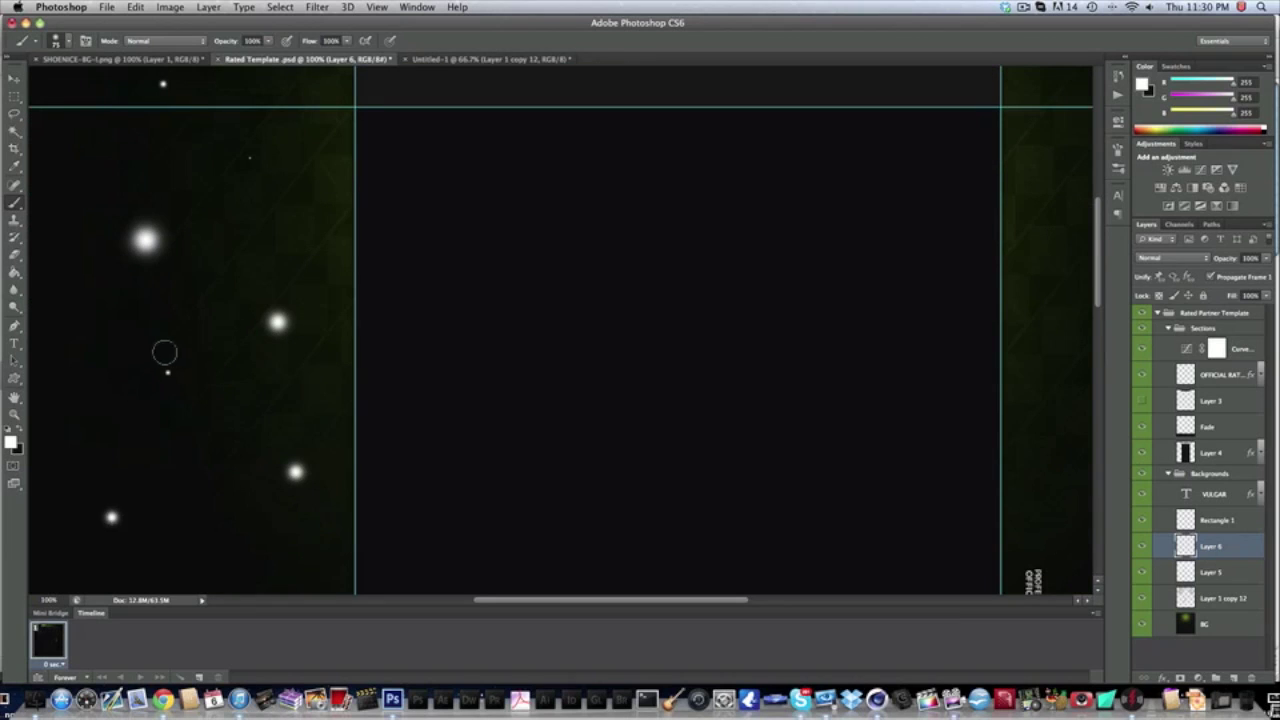
left_click(229, 270)
scroll(237, 290, "left", 6)
left_click(327, 295)
left_click(325, 437)
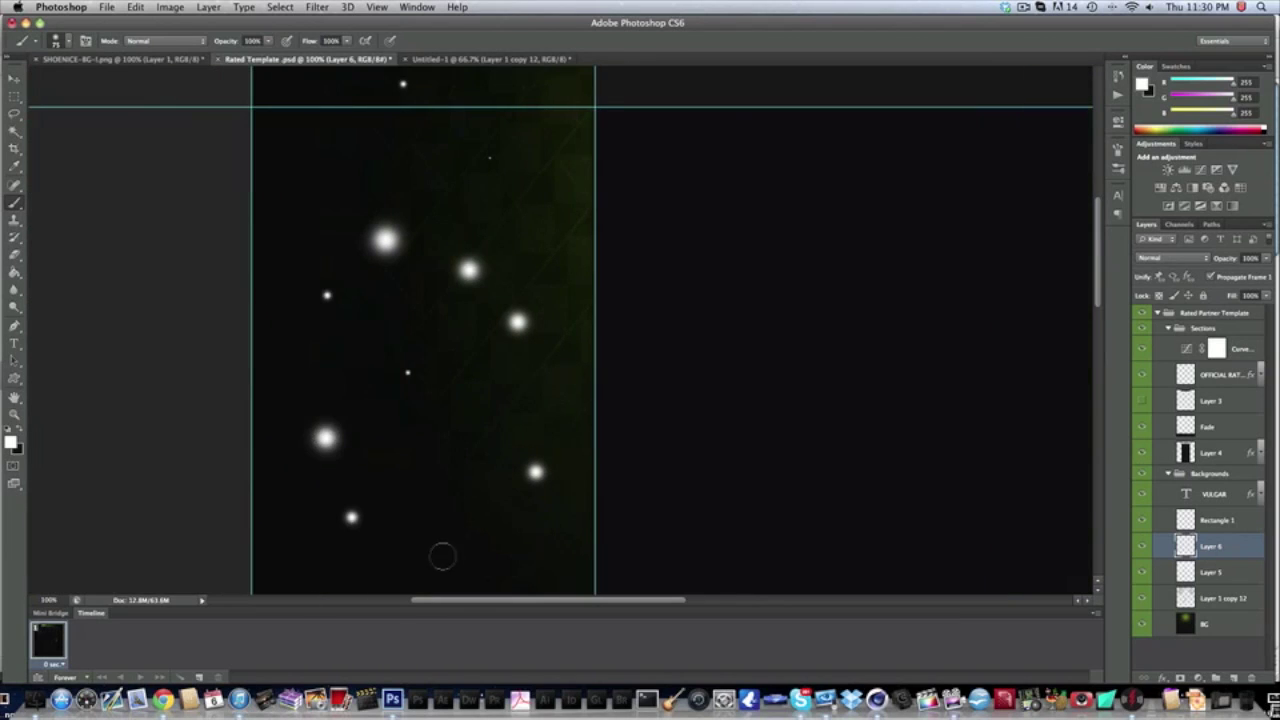
left_click(449, 518)
scroll(449, 518, "down", 8)
left_click(489, 373)
left_click(347, 385)
scroll(330, 300, "up", 9)
scroll(330, 300, "right", 9)
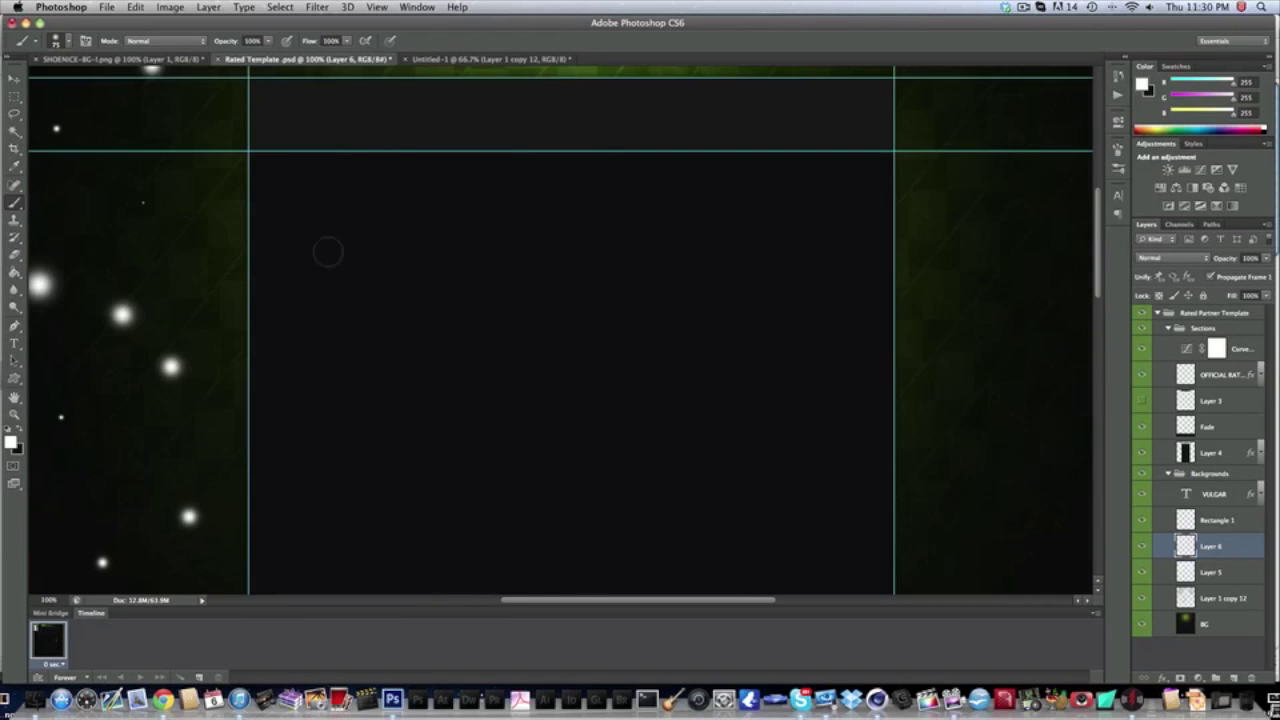
left_click(204, 237)
Scatter soft white light dots of varying size around the VULGAR title and across the green banner
scroll(249, 237, "up", 7)
scroll(249, 237, "left", 1)
left_click(240, 260)
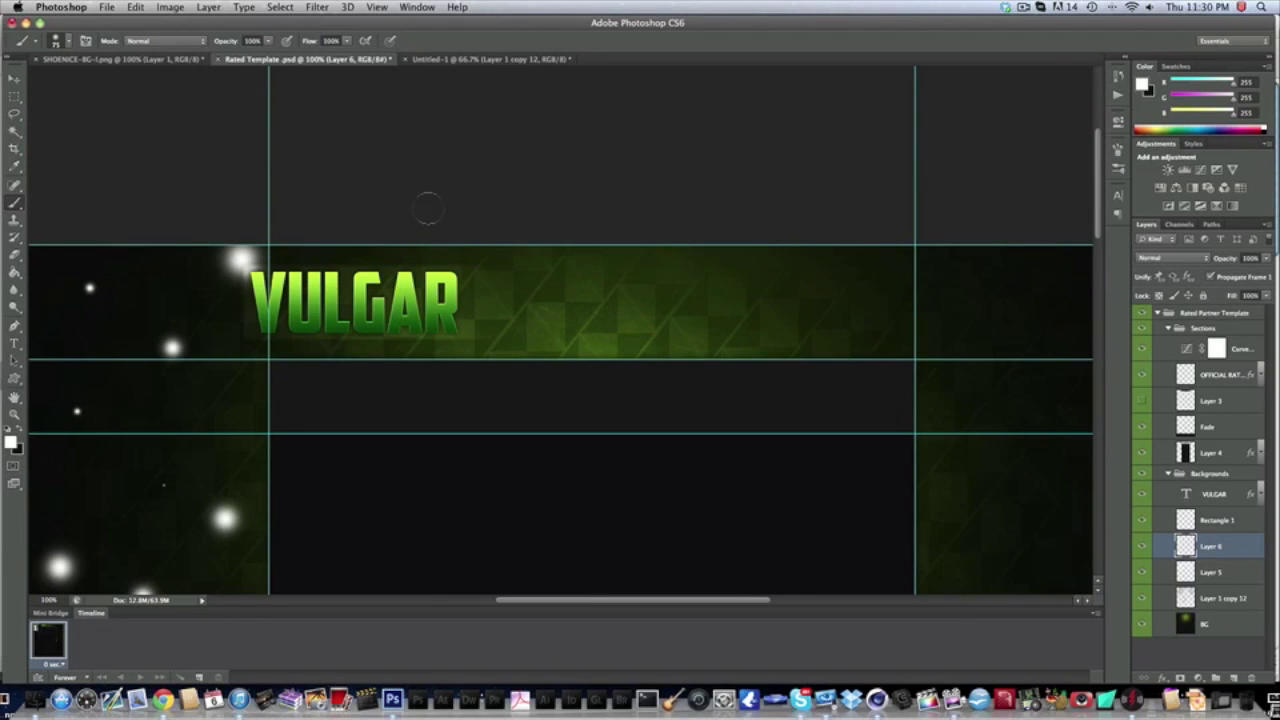
left_click(553, 311)
left_click(375, 350)
left_click(550, 256)
scroll(550, 256, "right", 1)
left_click(742, 314)
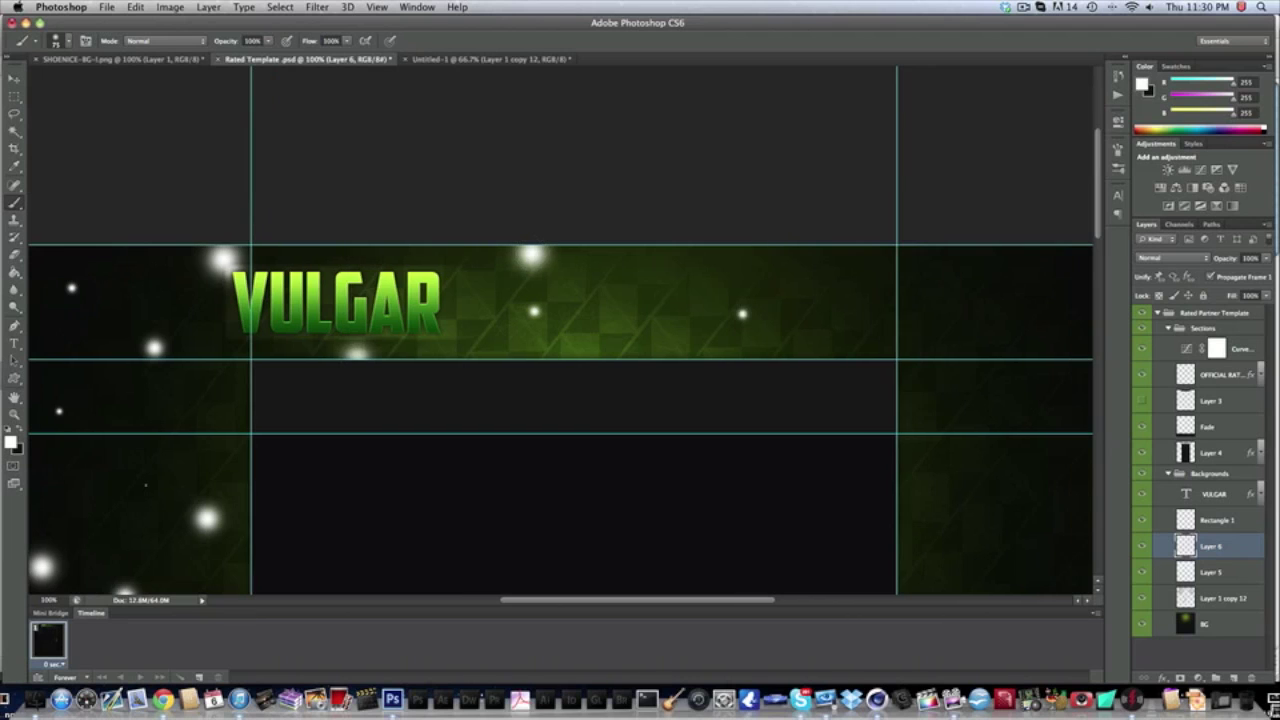
left_click(695, 310)
left_click(668, 253)
left_click(587, 333)
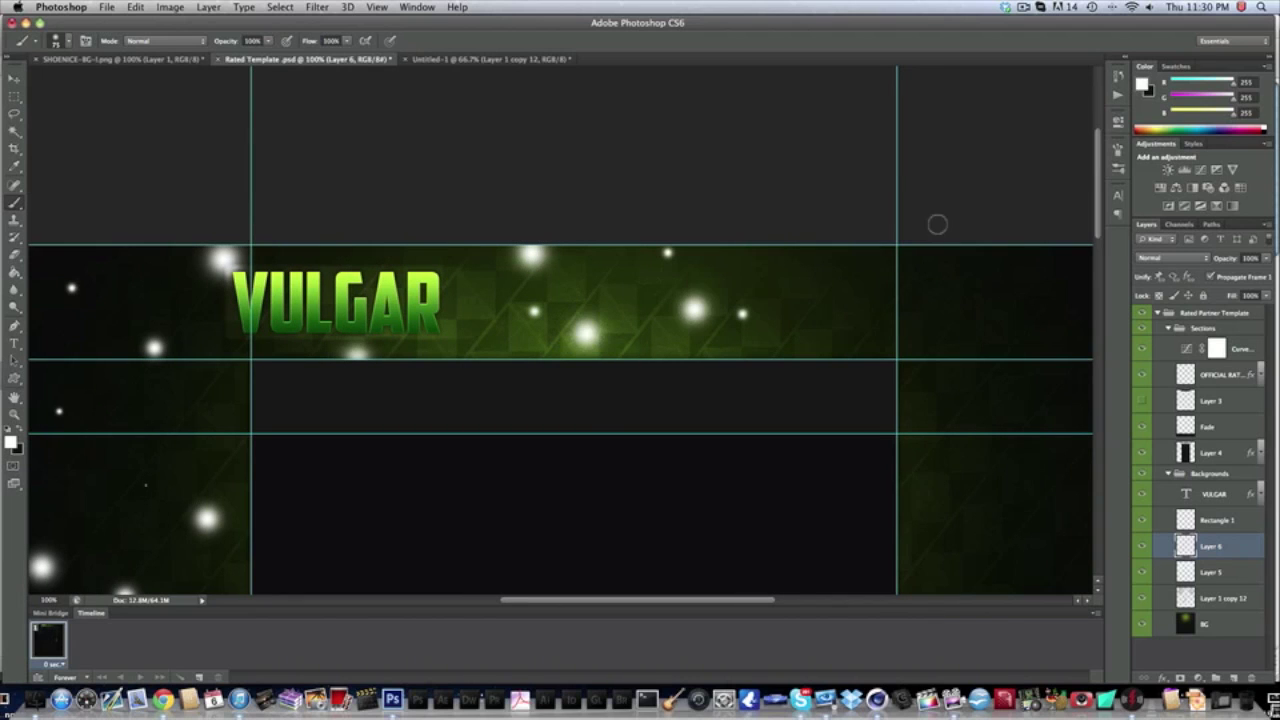
Scatter soft white light dots of varying size down the right side column, from the banner's end to beside the vertical designer credit
left_click(922, 322)
left_click(1008, 480)
scroll(1008, 480, "down", 5)
scroll(1008, 480, "right", 1)
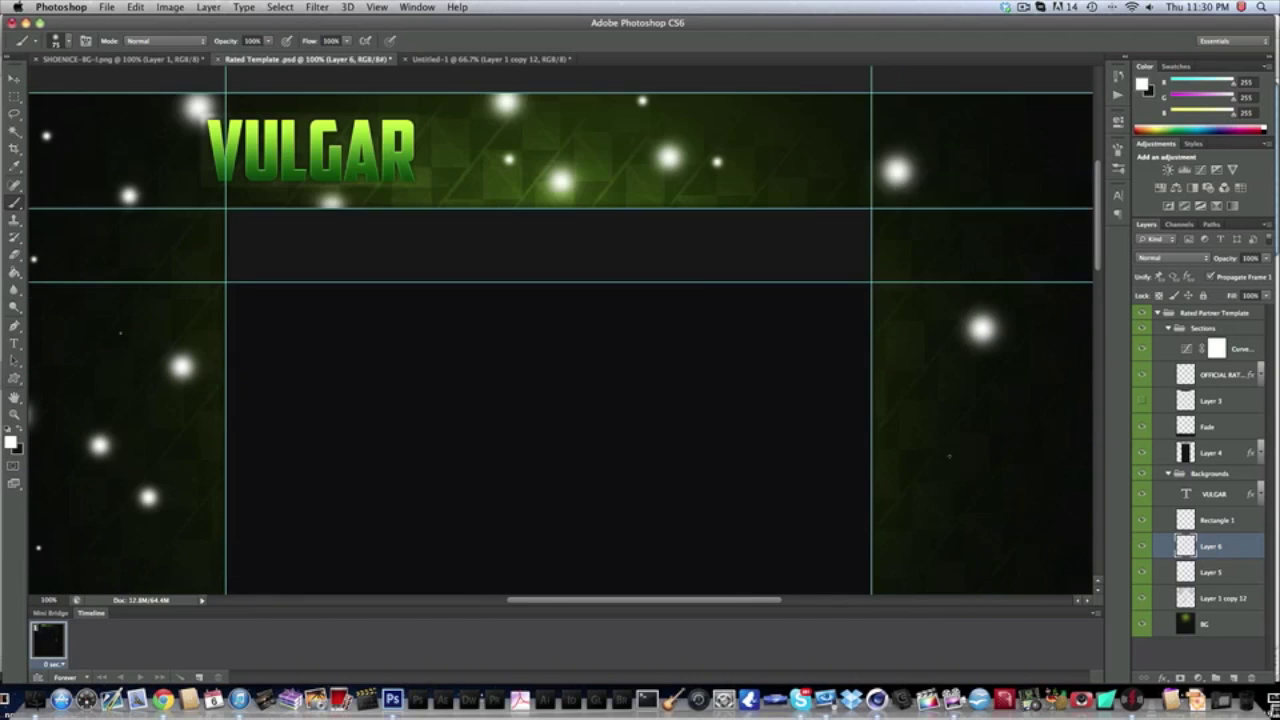
left_click(899, 342)
left_click(1001, 210)
scroll(826, 243, "right", 12)
left_click(733, 208)
left_click(732, 117)
left_click(773, 265)
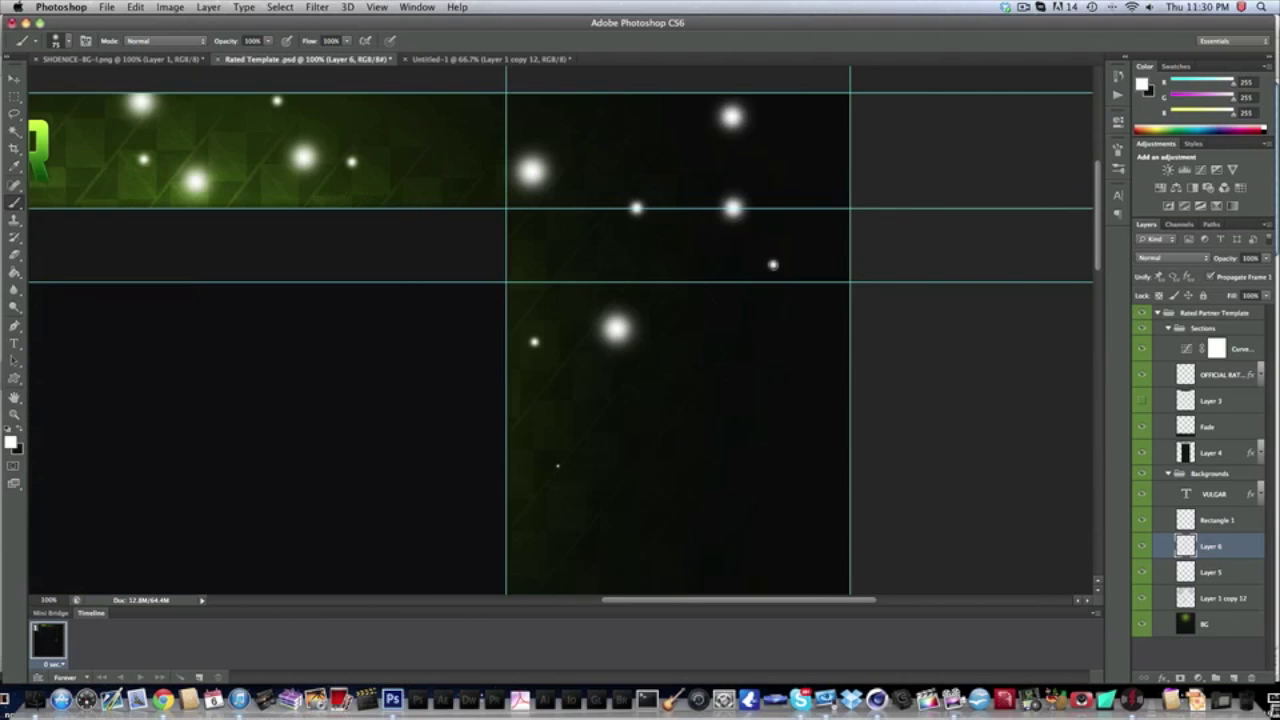
left_click(731, 405)
scroll(731, 405, "down", 5)
left_click(694, 399)
left_click(580, 380)
left_click(592, 500)
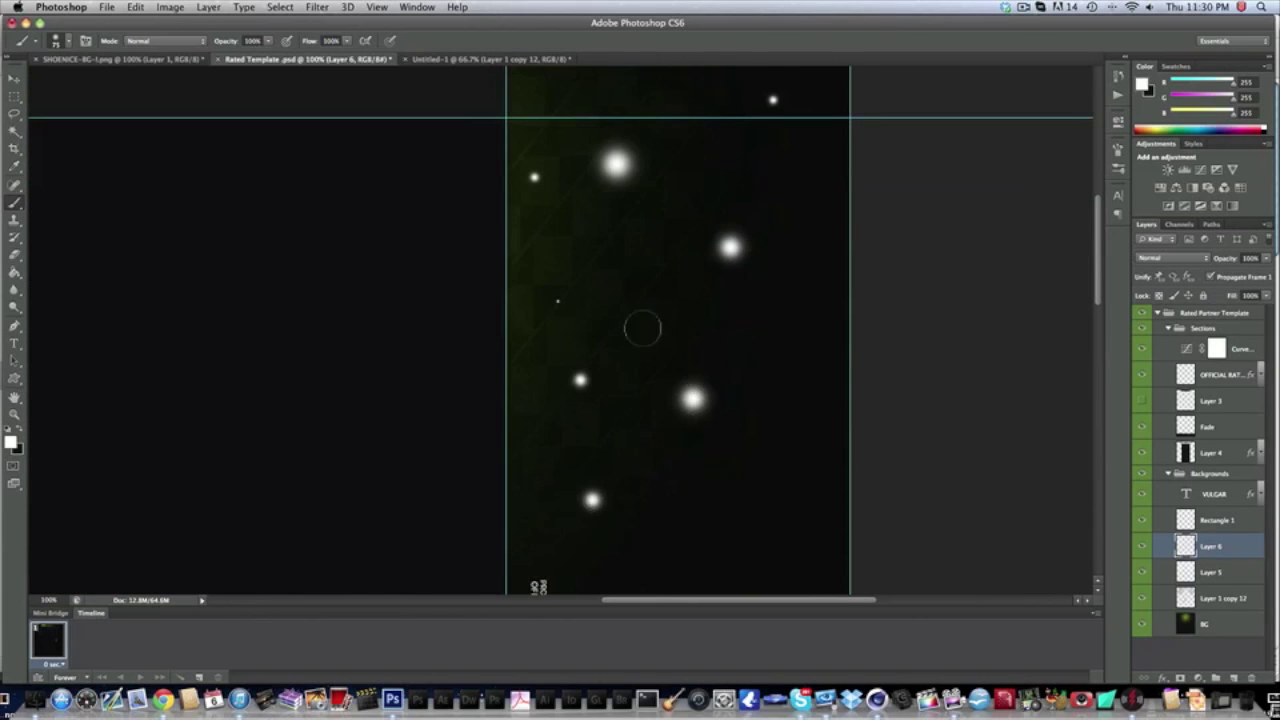
left_click(643, 291)
left_click(821, 399)
scroll(821, 399, "down", 7)
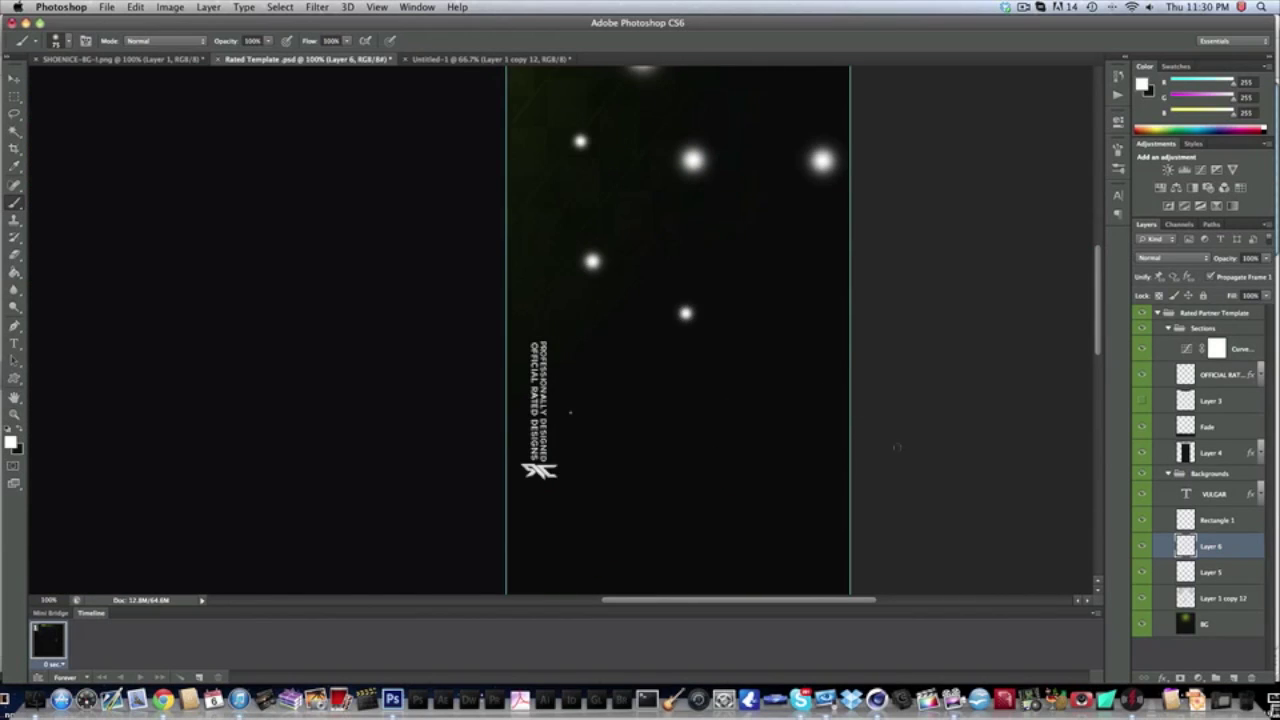
left_click(745, 500)
left_click(780, 268)
Set the light-dot layer's blend mode to Overlay
scroll(780, 268, "left", 12)
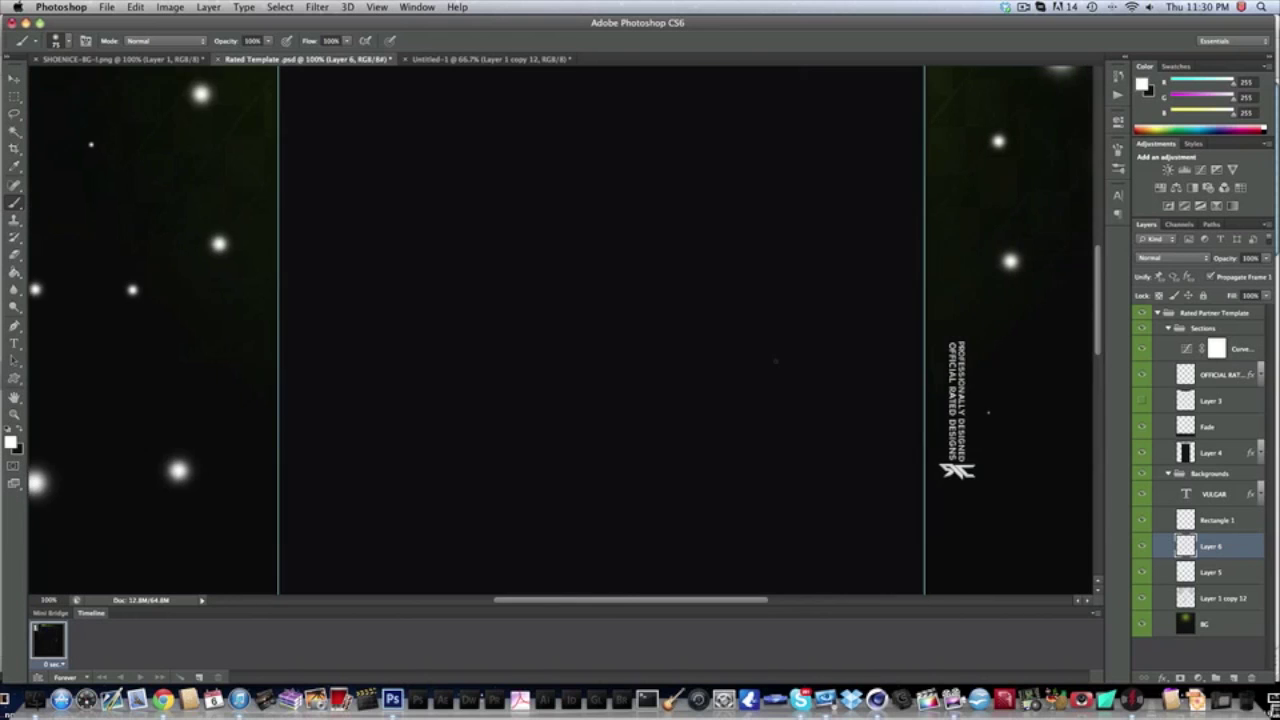
scroll(780, 268, "right", 4)
scroll(560, 330, "right", 8)
scroll(560, 330, "left", 10)
scroll(560, 330, "right", 5)
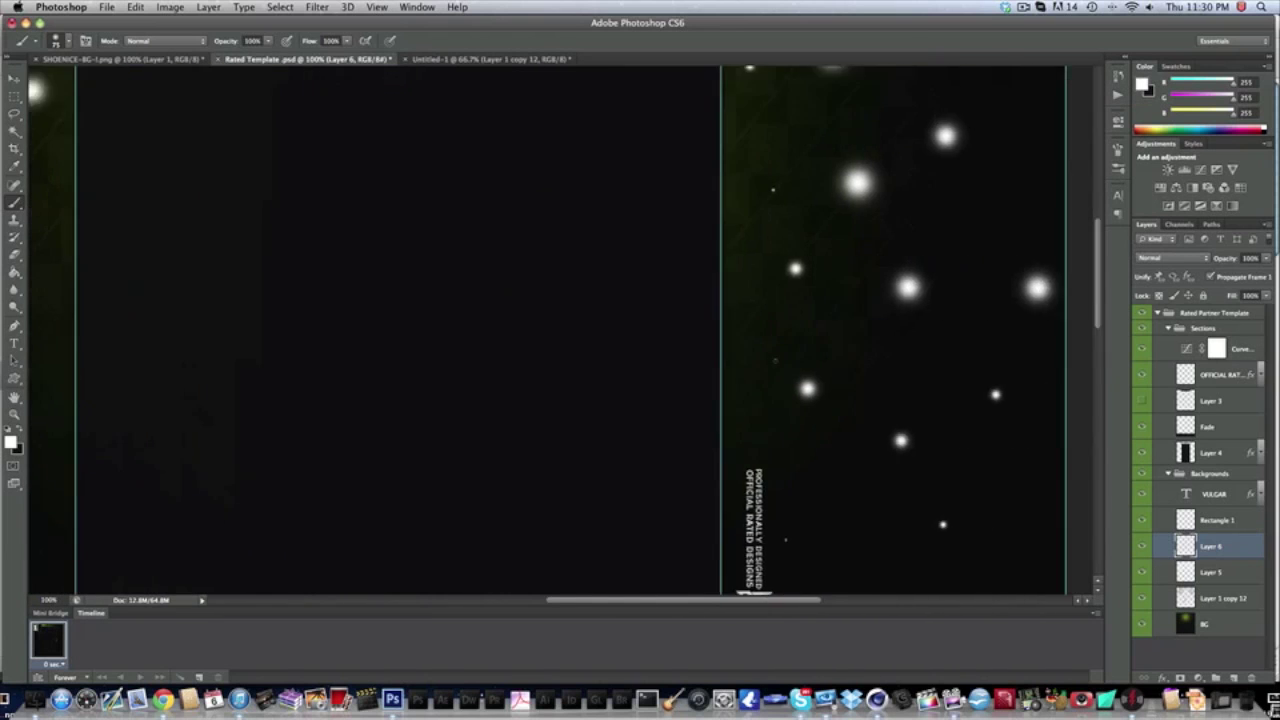
scroll(560, 330, "up", 10)
scroll(560, 330, "down", 4)
scroll(560, 330, "right", 10)
left_click(1172, 258)
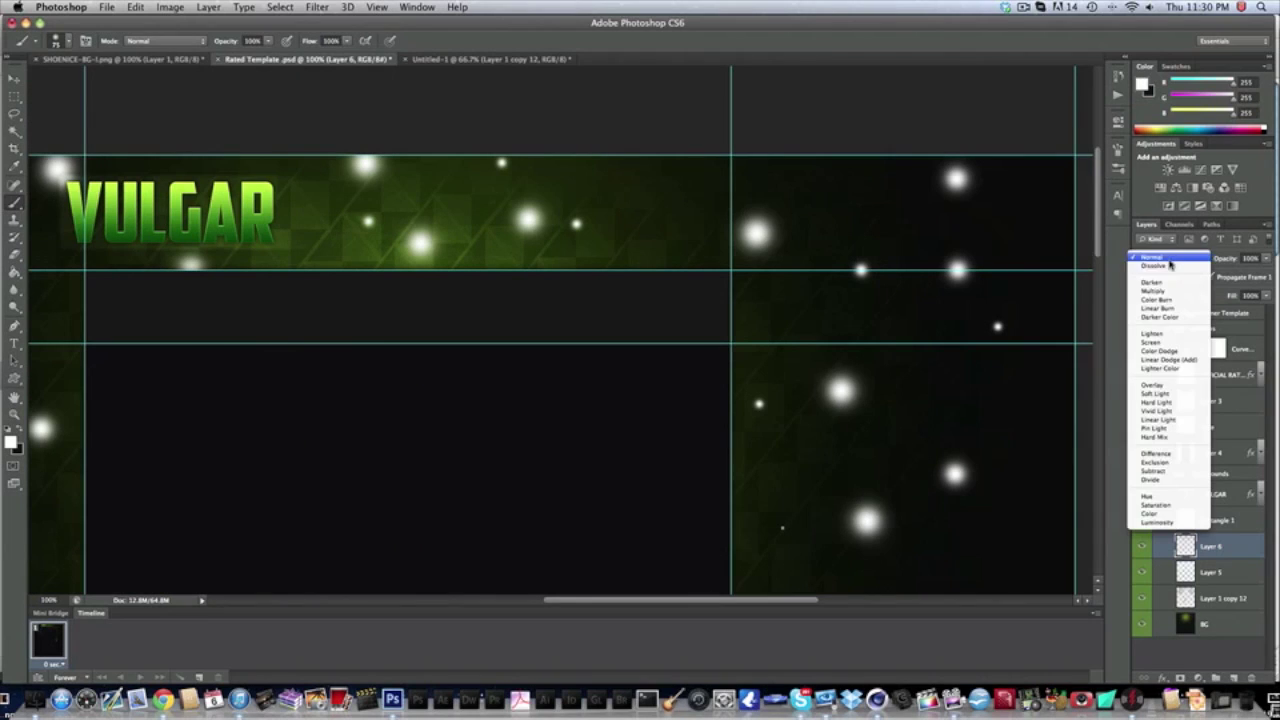
left_click(1168, 385)
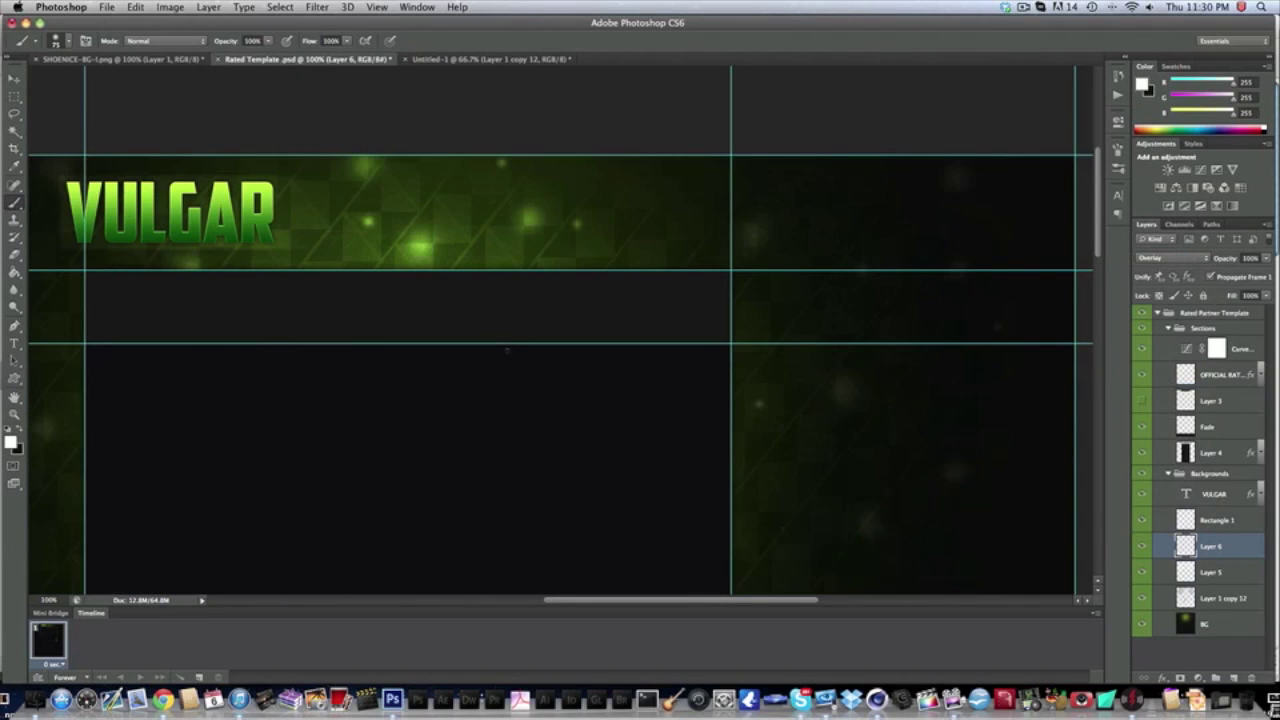
Lower the light-dot layer's opacity to 75% and switch back to the Move tool
scroll(560, 330, "left", 10)
scroll(560, 330, "right", 5)
left_click(1250, 258)
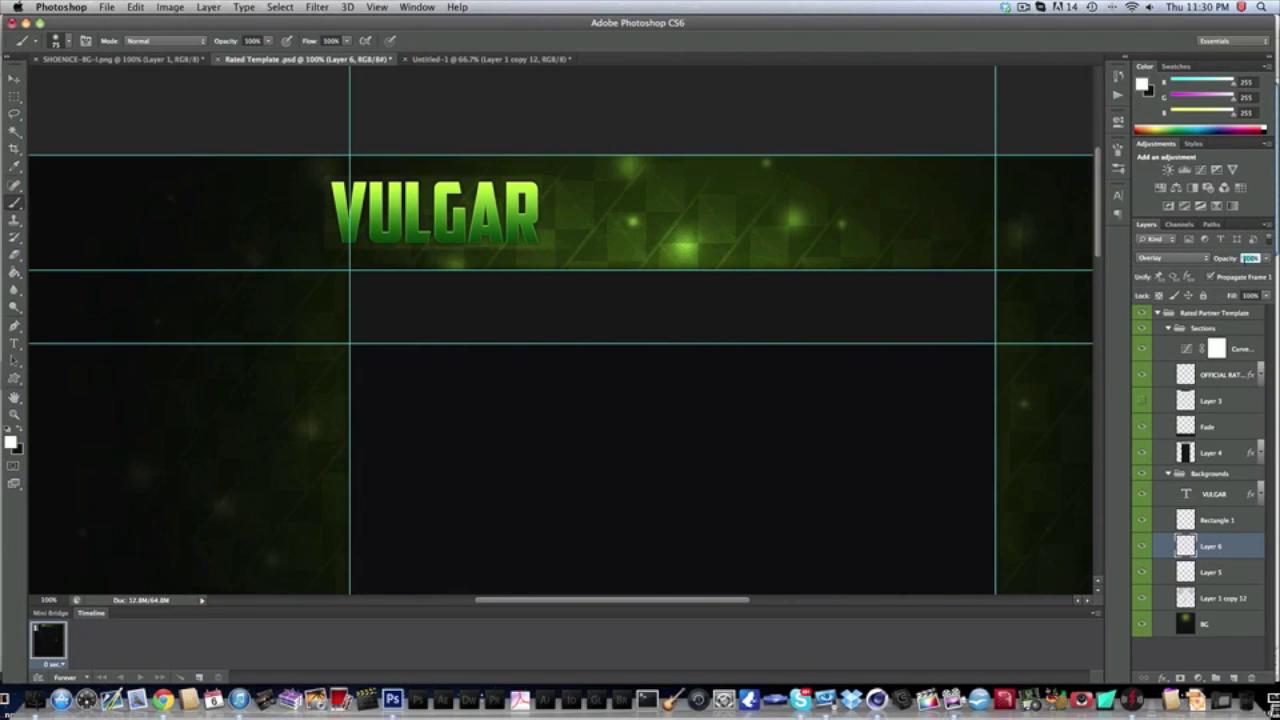
type("75")
key("Return")
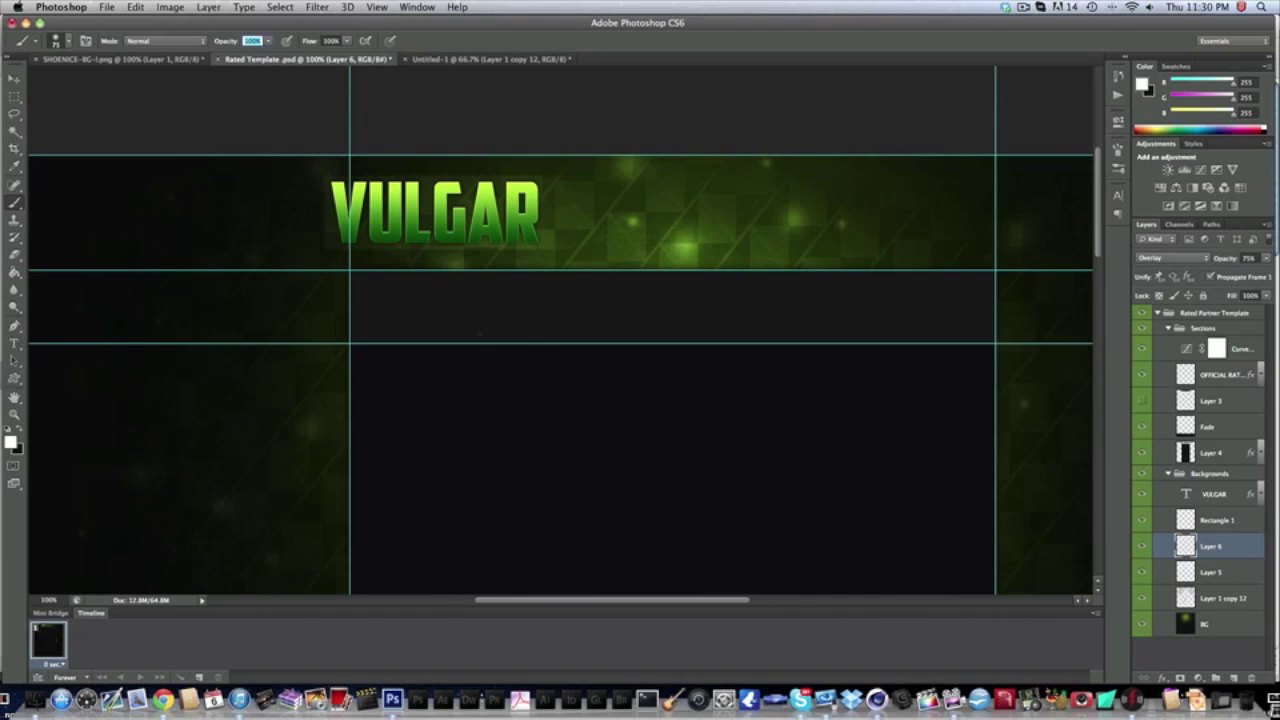
scroll(501, 353, "down", 3)
scroll(501, 353, "right", 2)
scroll(560, 330, "up", 3)
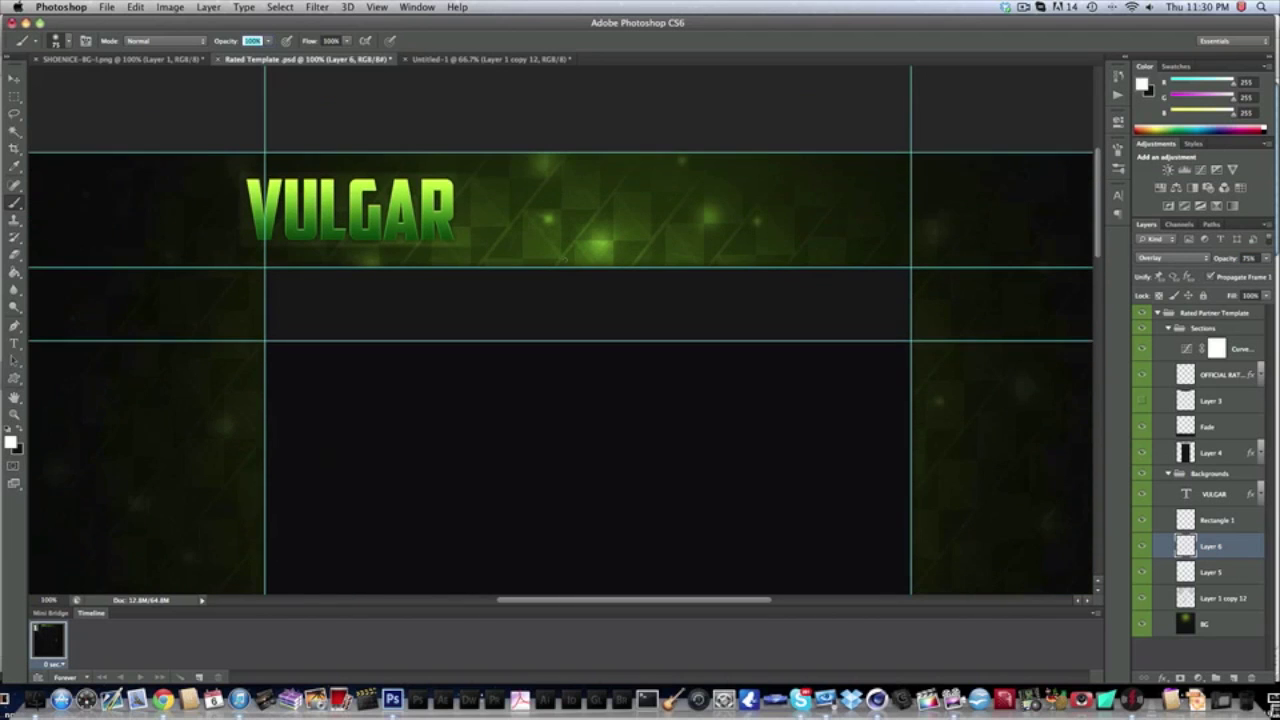
left_click(14, 79)
scroll(808, 256, "left", 3)
scroll(820, 257, "down", 3)
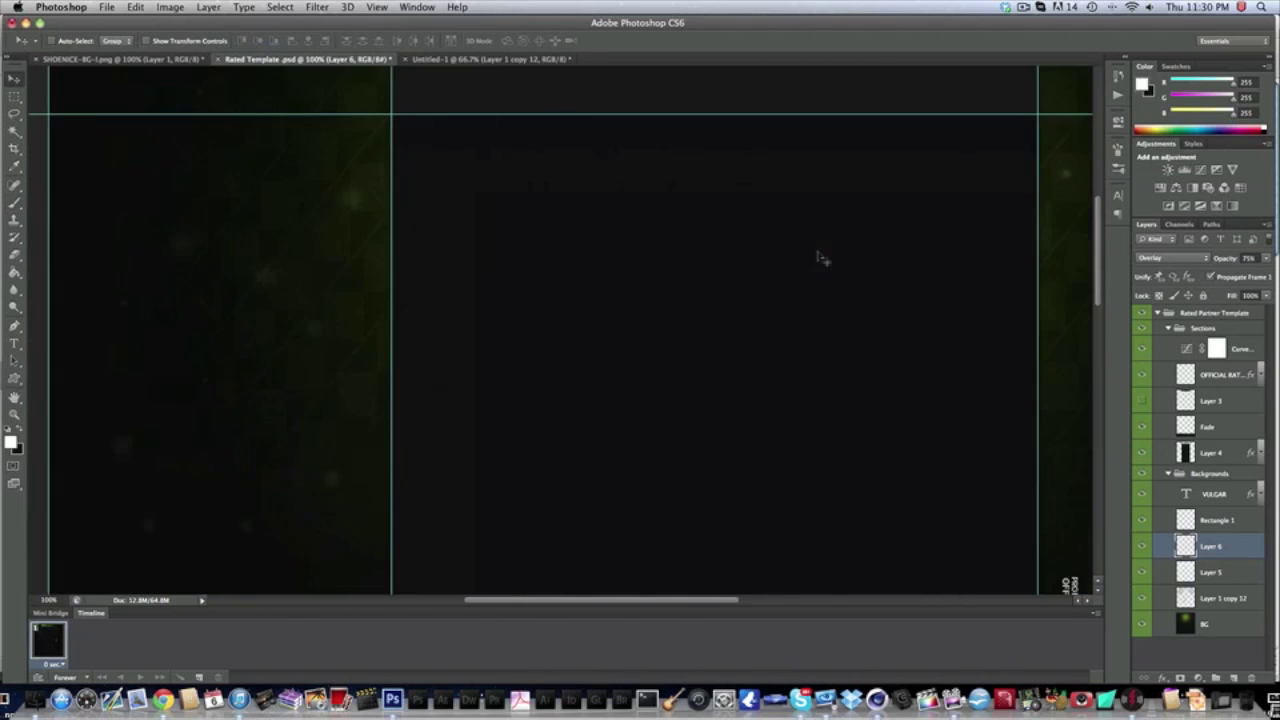
Review the overlaid light dots across the green banner and both side columns of the background
scroll(820, 257, "right", 4)
scroll(818, 258, "up", 1)
scroll(818, 258, "left", 1)
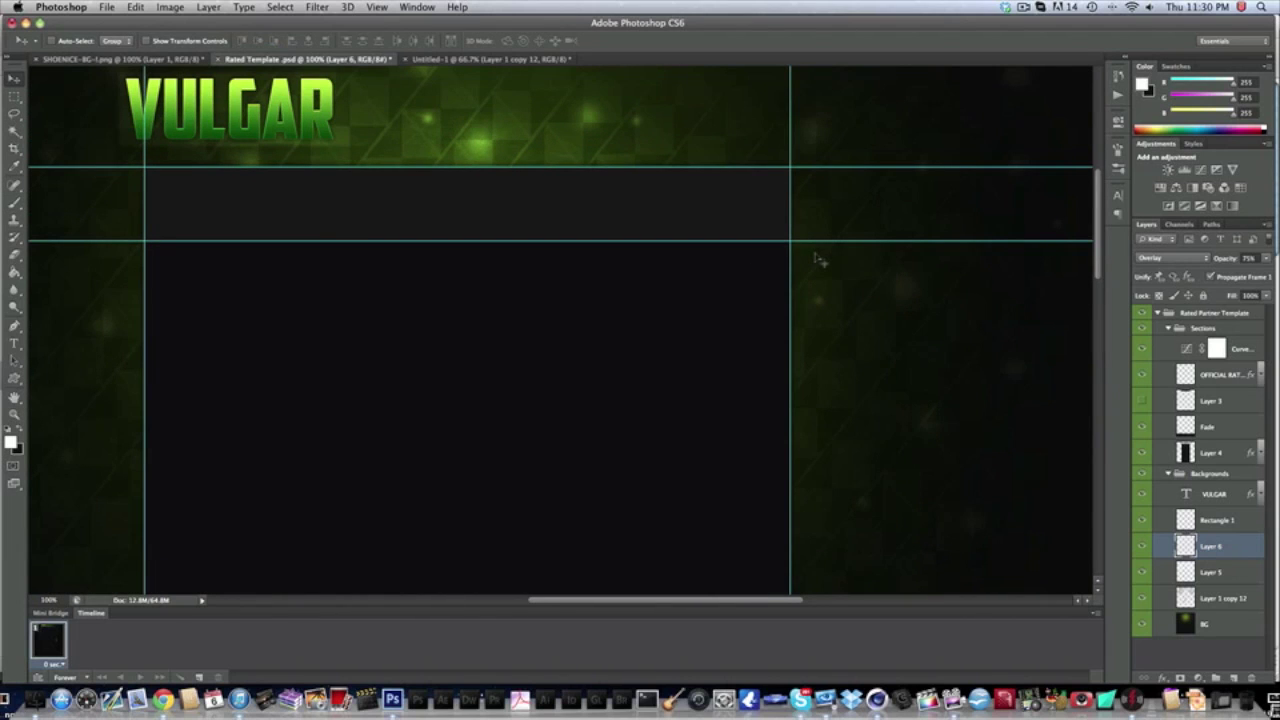
scroll(695, 260, "left", 1)
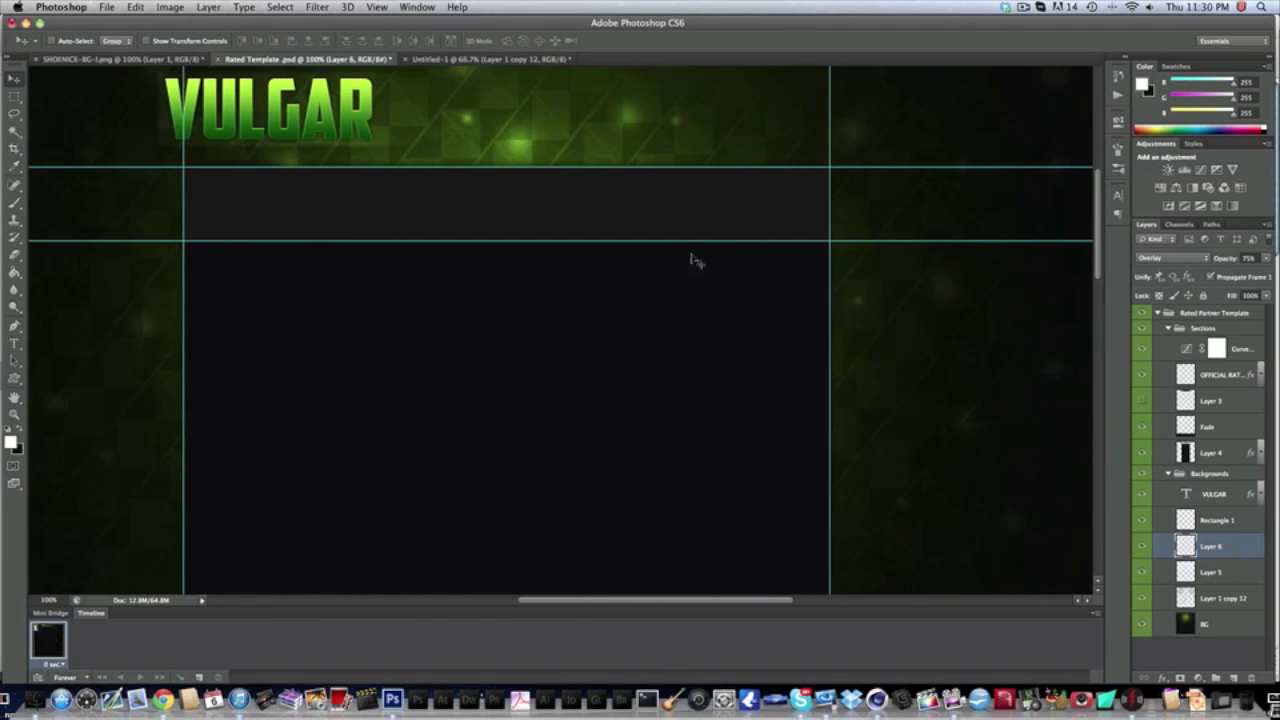
scroll(695, 260, "up", 8)
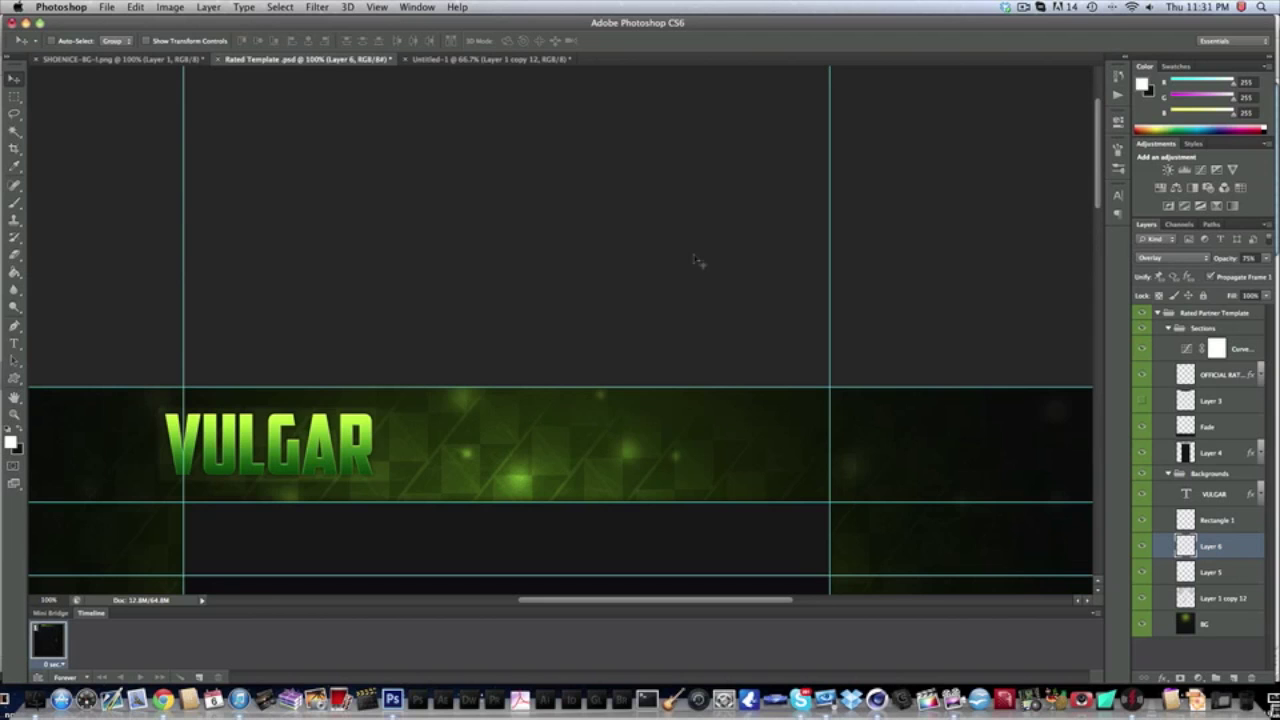
scroll(466, 334, "down", 10)
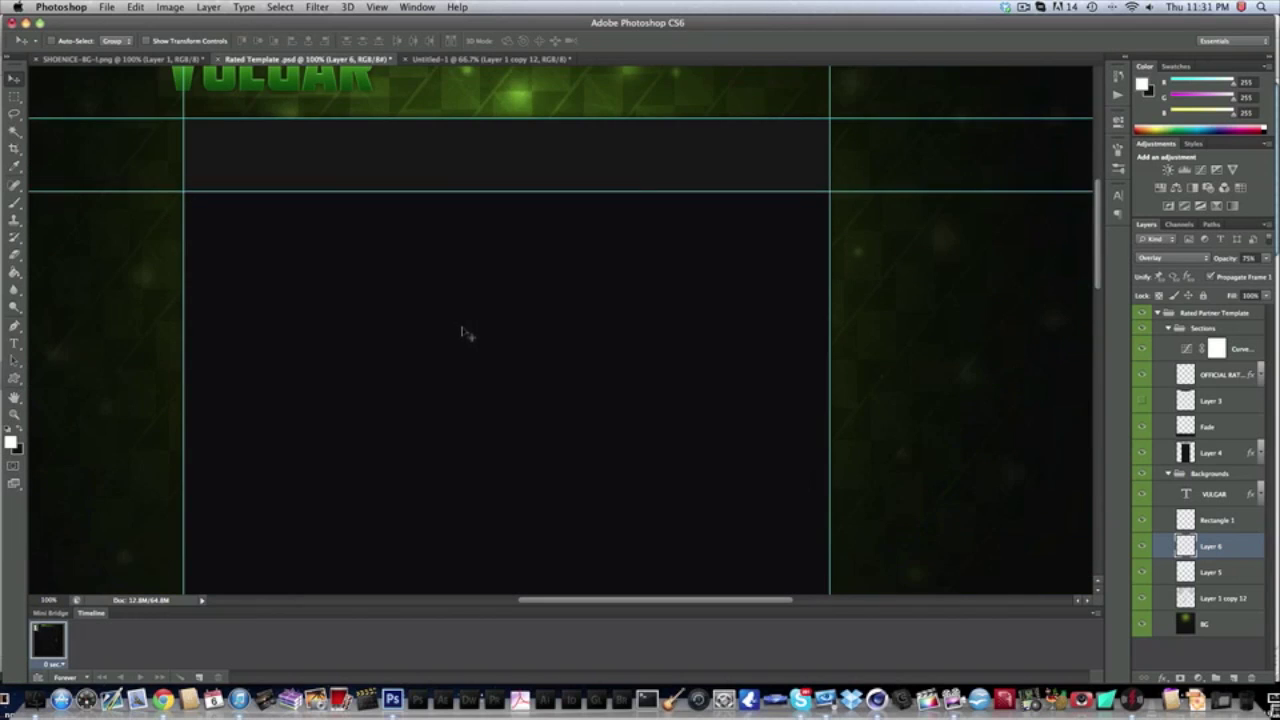
scroll(466, 334, "up", 4)
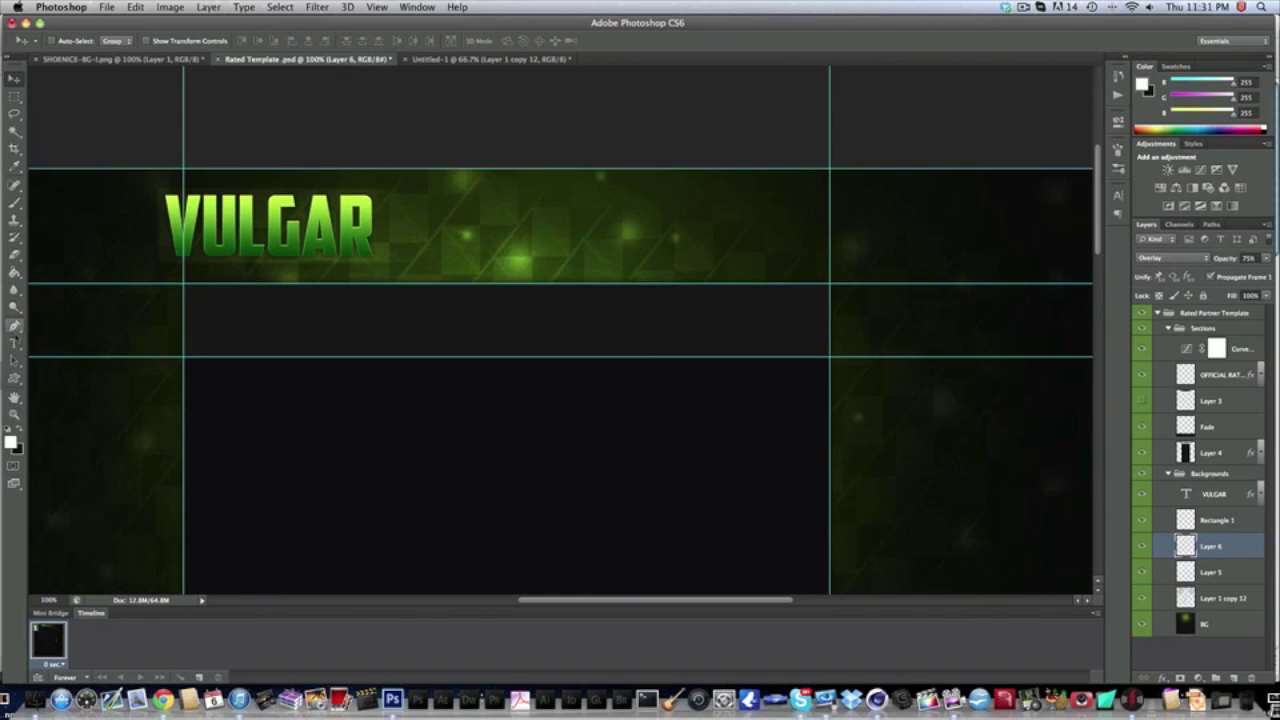
left_click(1041, 8)
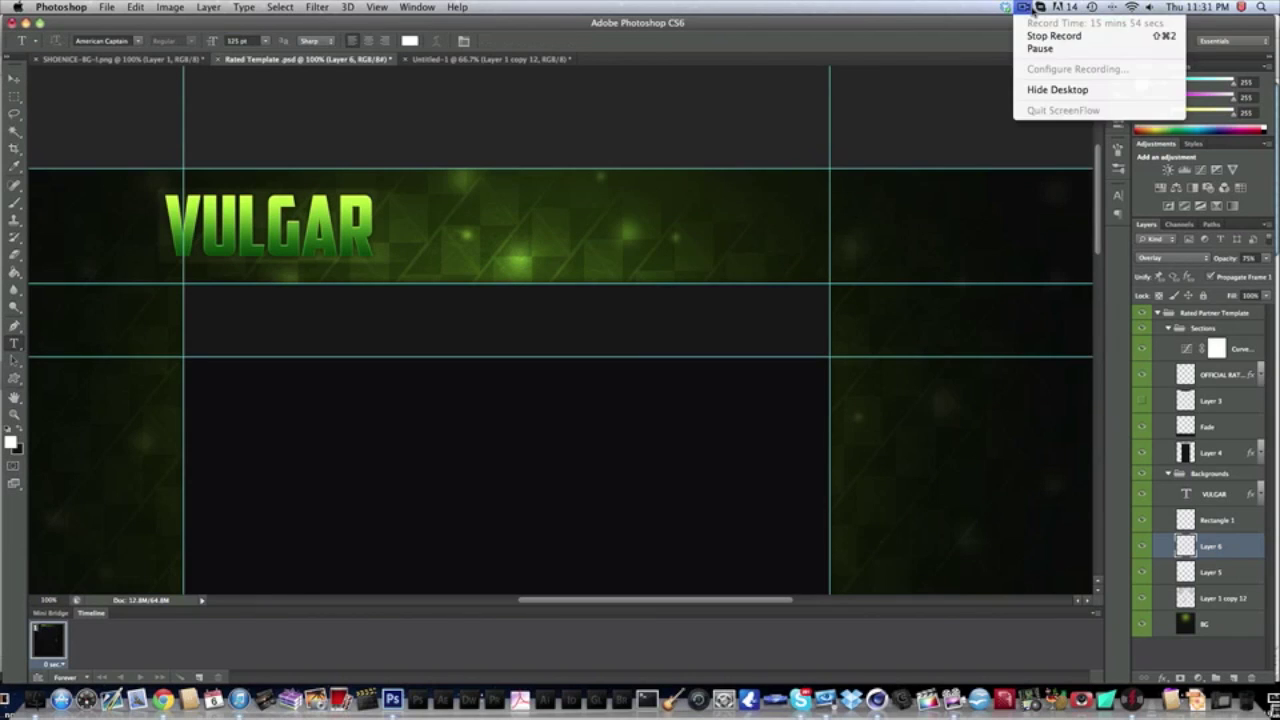
left_click(1048, 9)
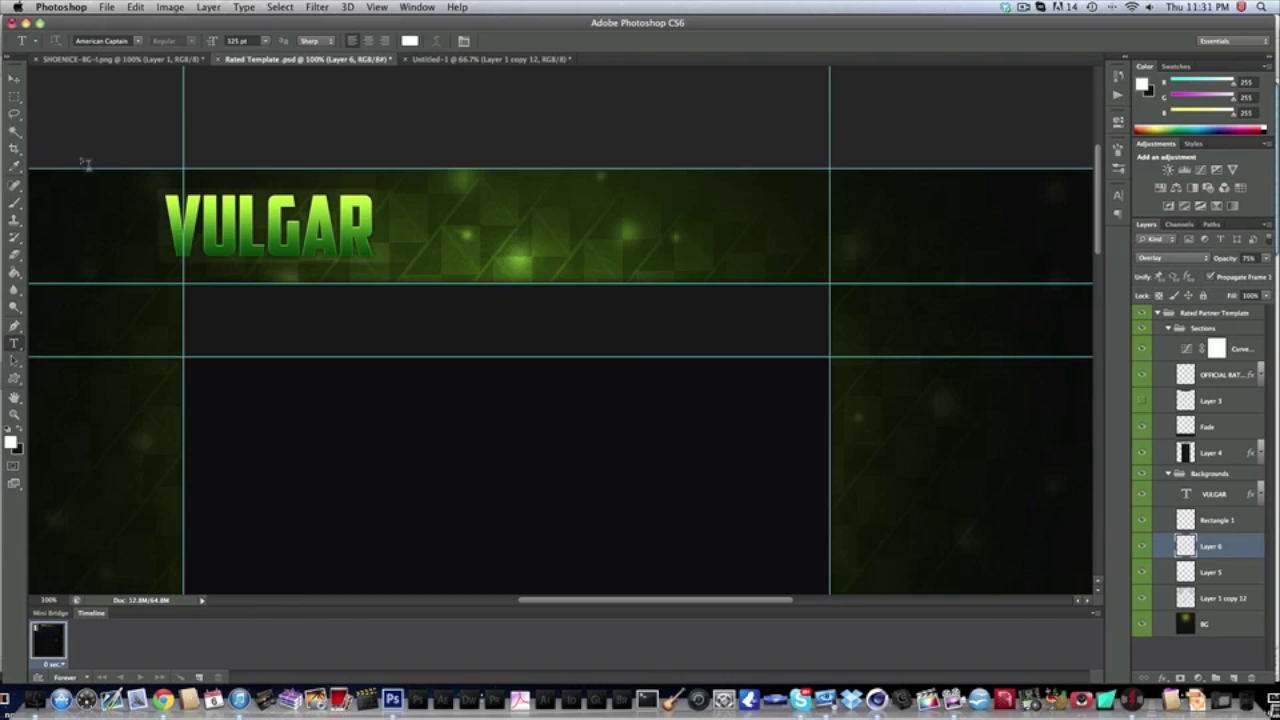
left_click(15, 79)
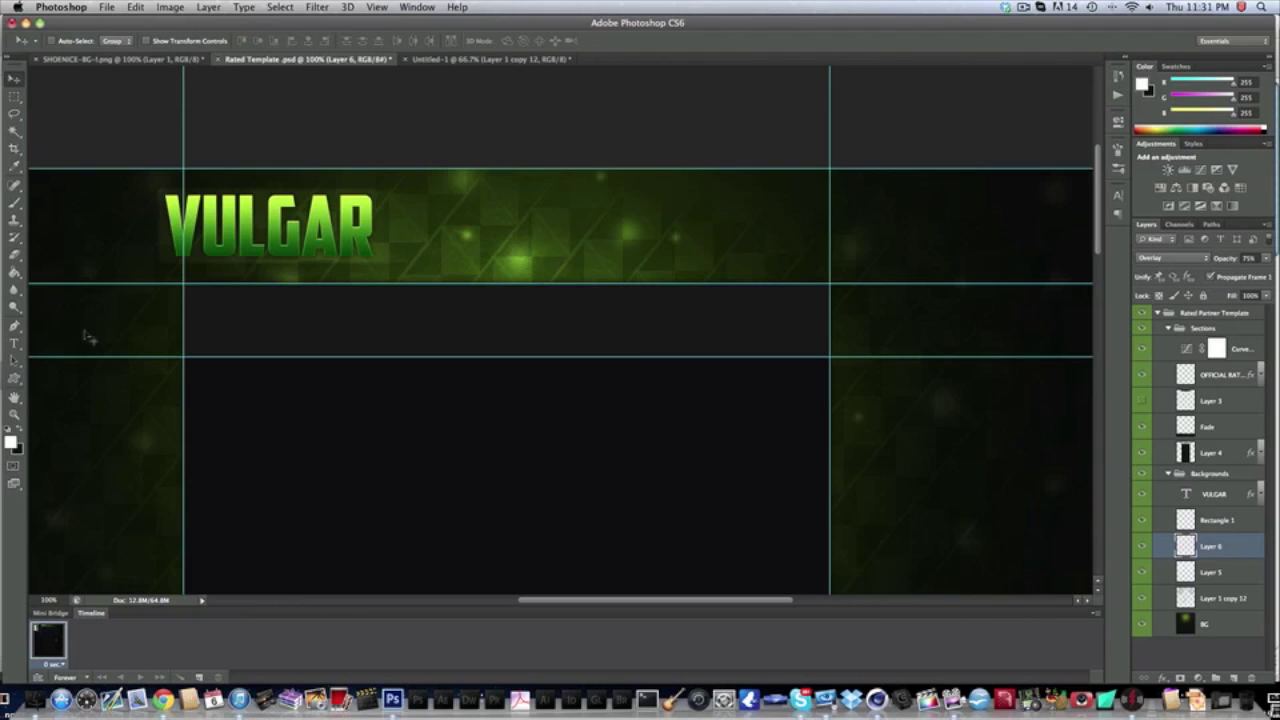
left_click(14, 378)
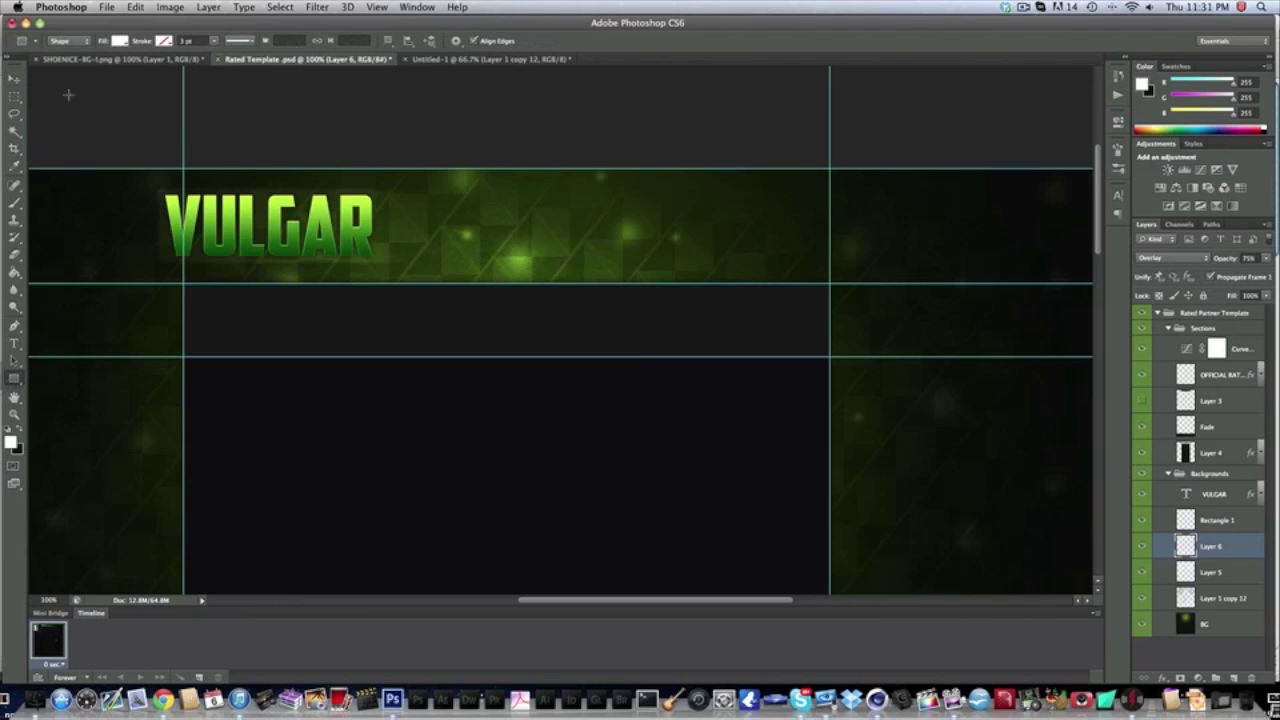
left_click(14, 78)
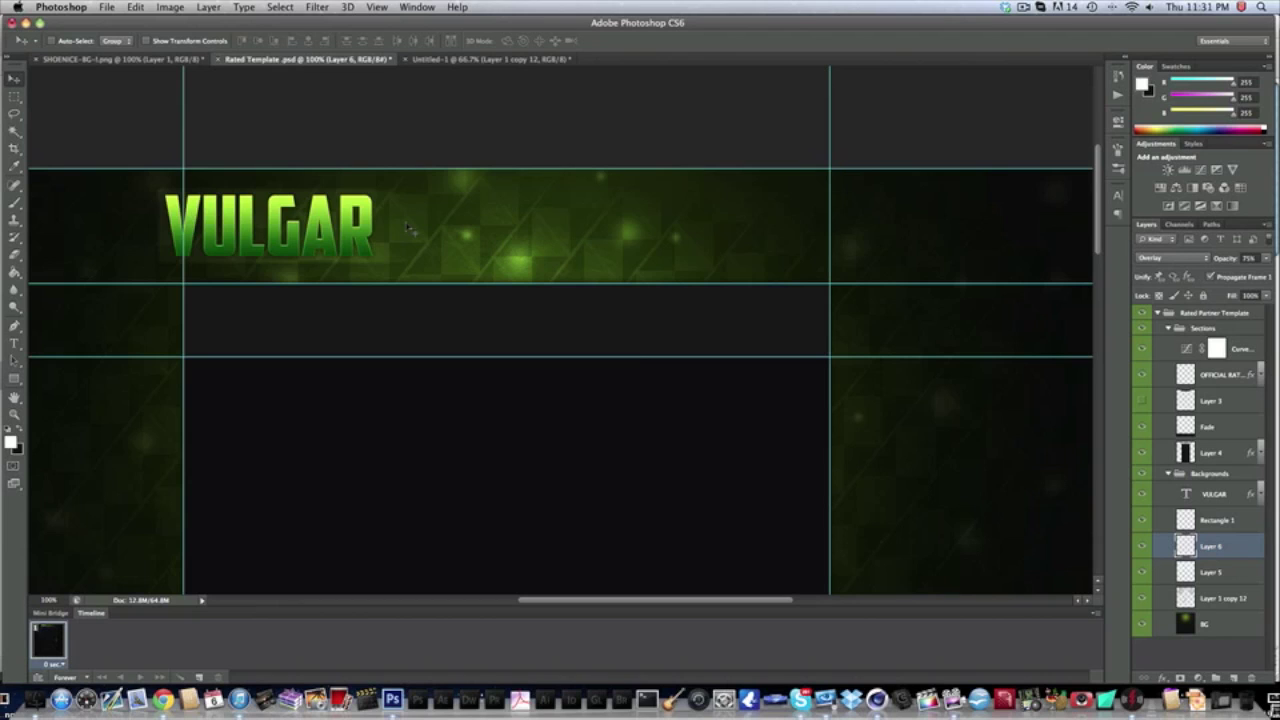
Select the diamond pattern layer, Layer 1 copy 12, and inspect the VULGAR banner and the side columns below it
left_click(1150, 598)
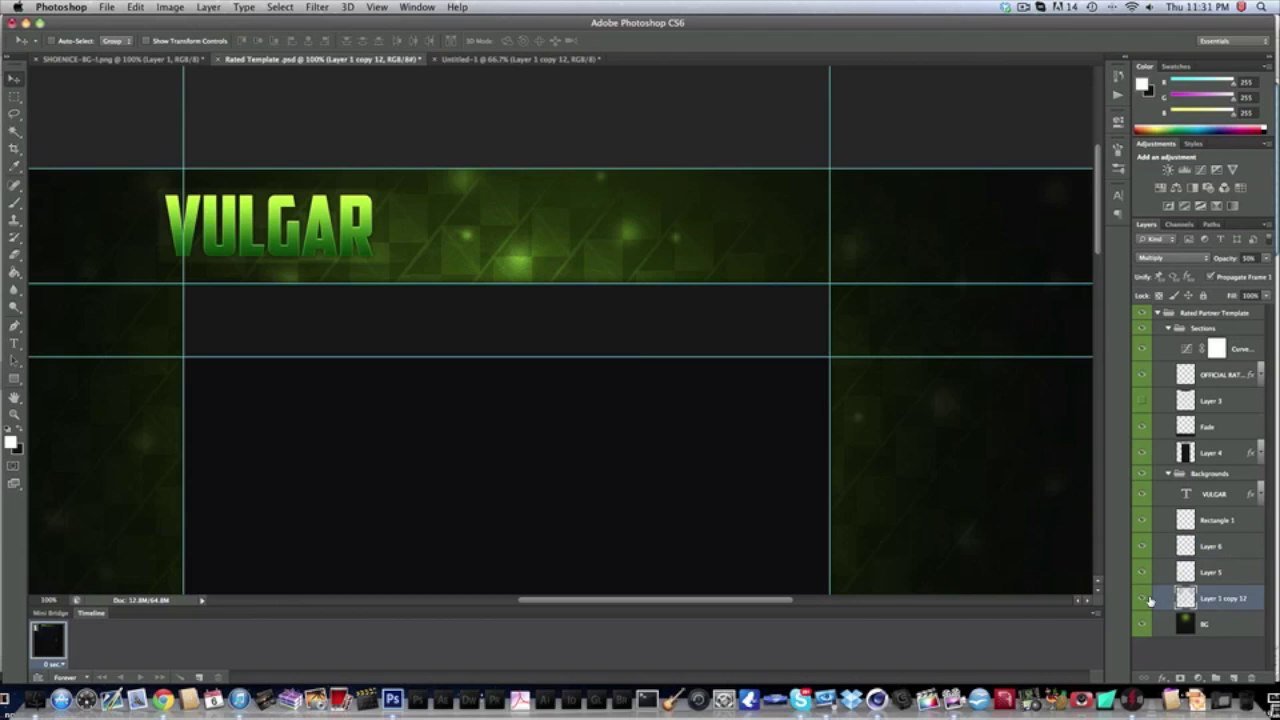
scroll(530, 372, "left", 10)
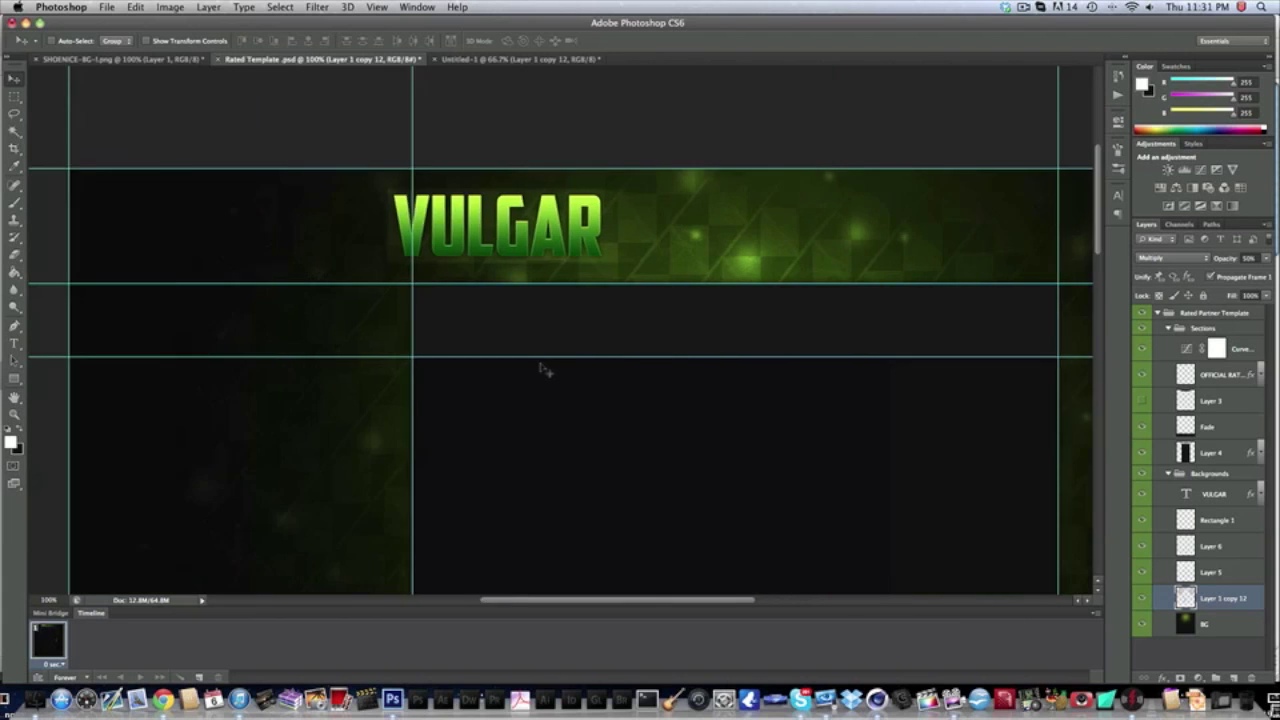
scroll(543, 370, "down", 5)
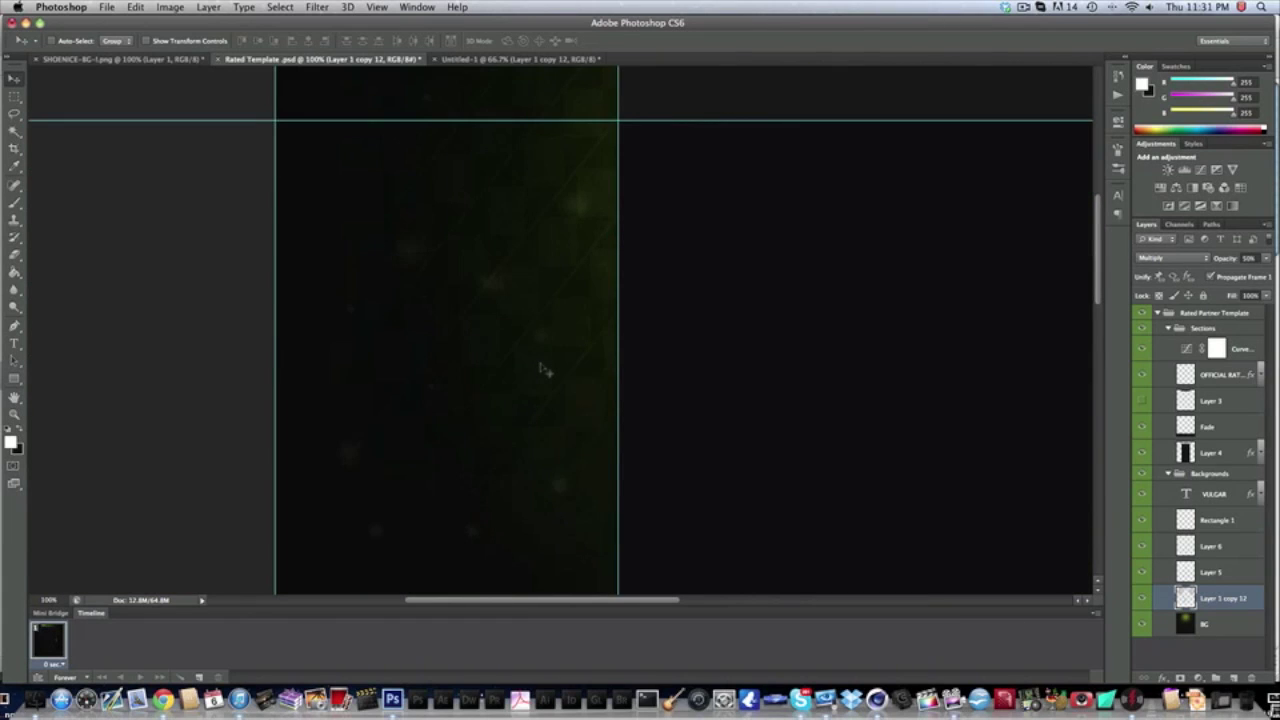
scroll(543, 370, "up", 5)
scroll(541, 370, "down", 5)
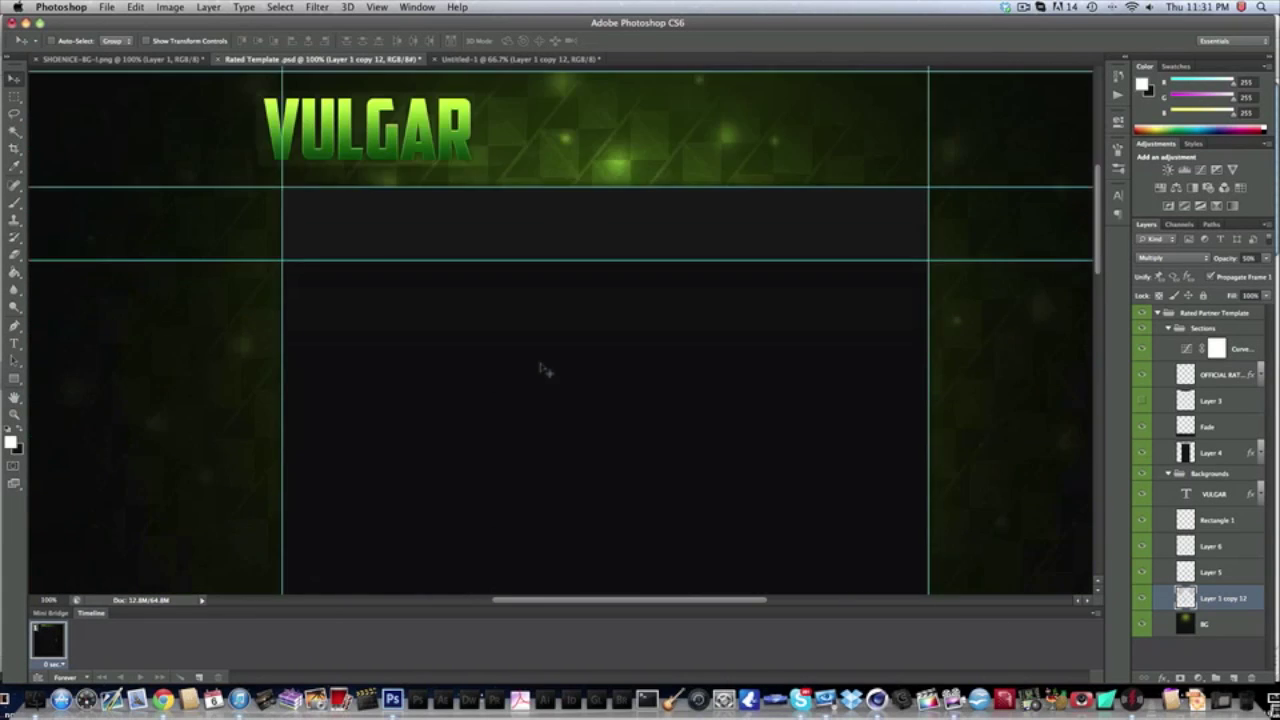
scroll(543, 368, "up", 1)
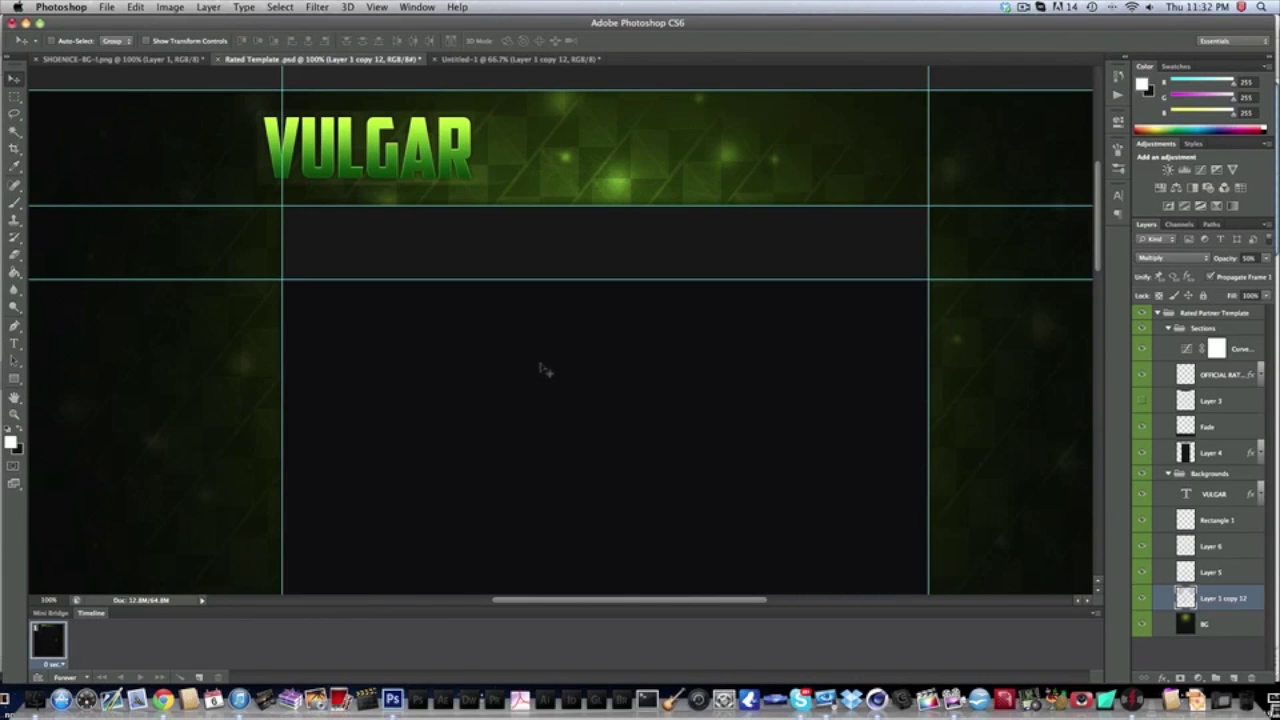
scroll(543, 370, "up", 2)
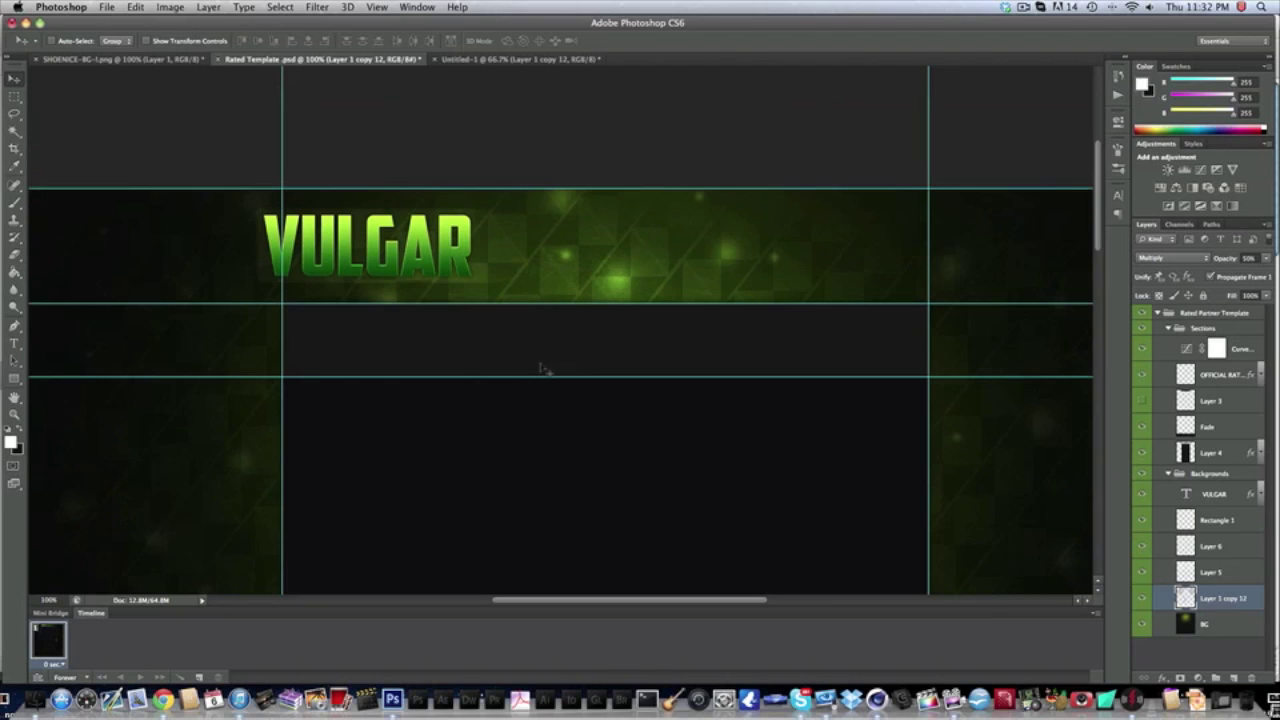